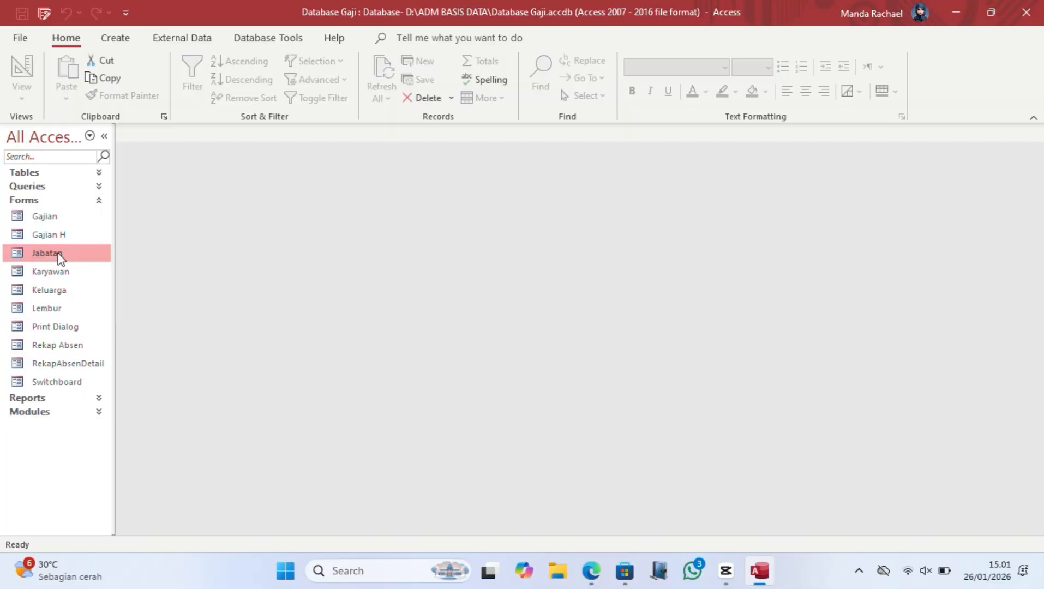
# Step: Open the Entry Jabatan form in Form View on record JB01, Kepala Divisi
pyautogui.doubleClick(58, 253)
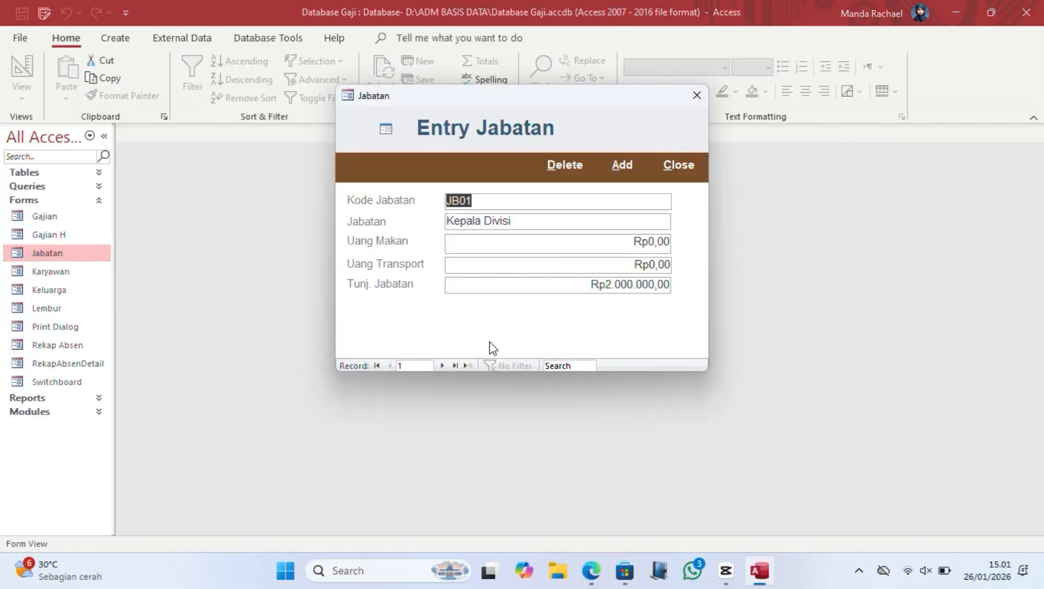
# Step: Go to the last position record and delete the Staff Baru entry
pyautogui.doubleClick(441, 365)
pyautogui.tripleClick(441, 366)
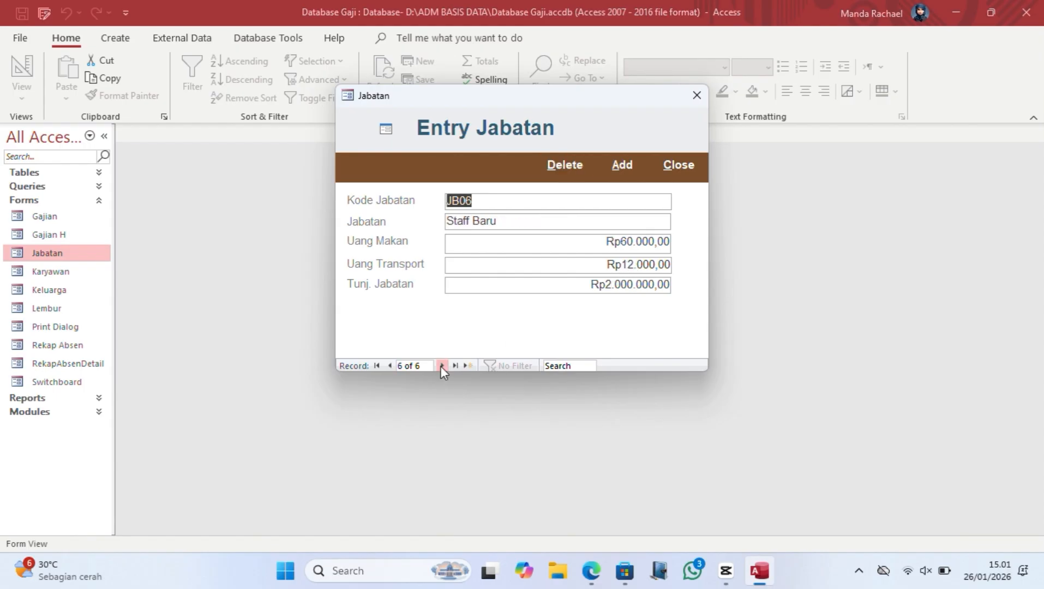
pyautogui.click(565, 164)
pyautogui.click(501, 336)
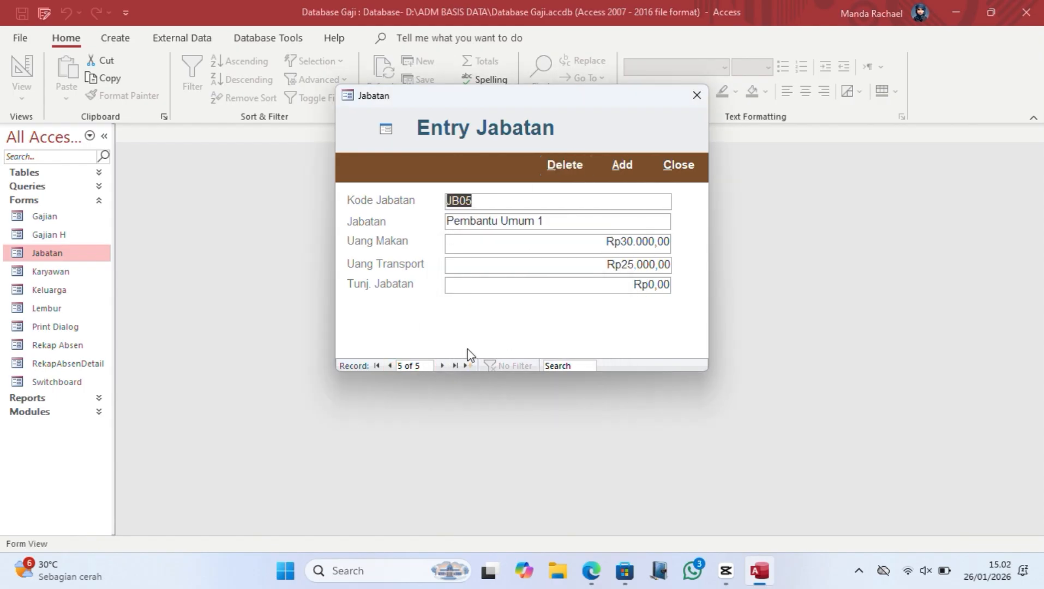
# Step: Enter STAFF ADMIN with 30000 meal, 30000 transport and 2.000.000 position allowance
pyautogui.click(441, 366)
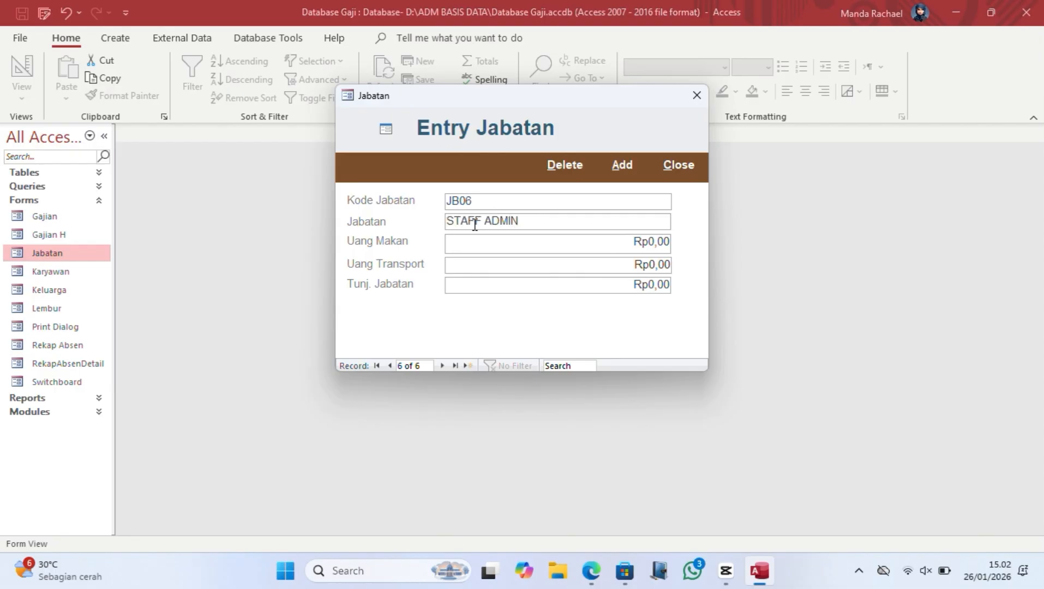
pyautogui.click(666, 242)
pyautogui.write('30000')
pyautogui.press('Tab')
pyautogui.write('30000')
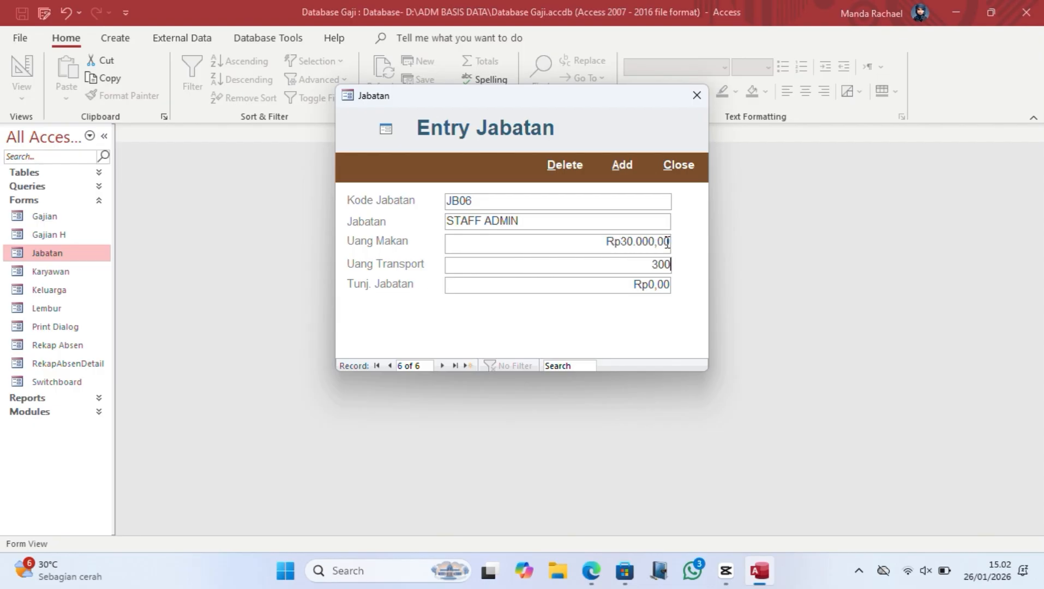
pyautogui.press('Tab')
pyautogui.write('2.0')
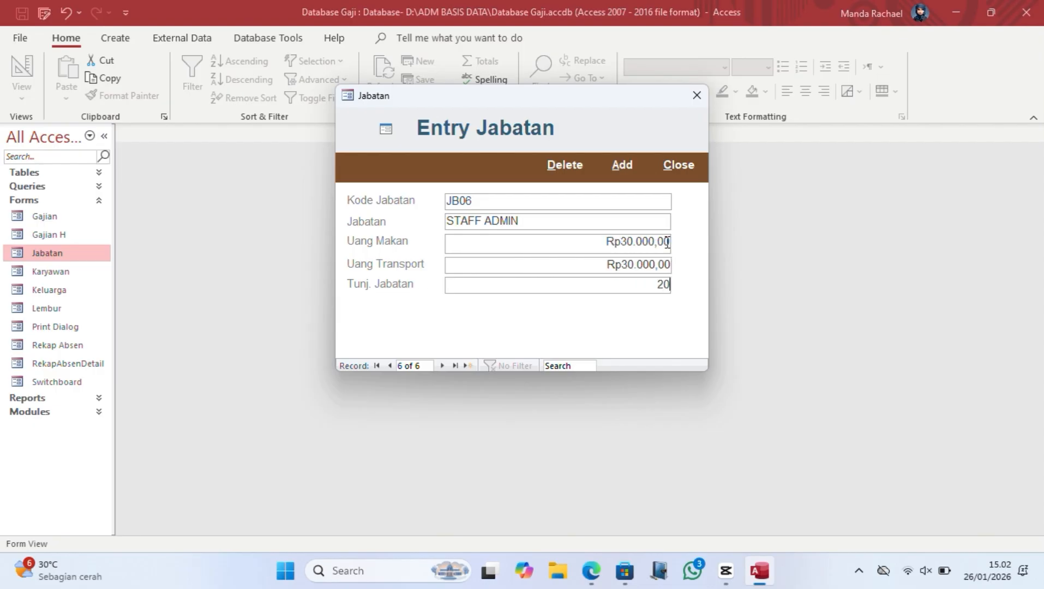
pyautogui.write('00.000')
pyautogui.press('Tab')
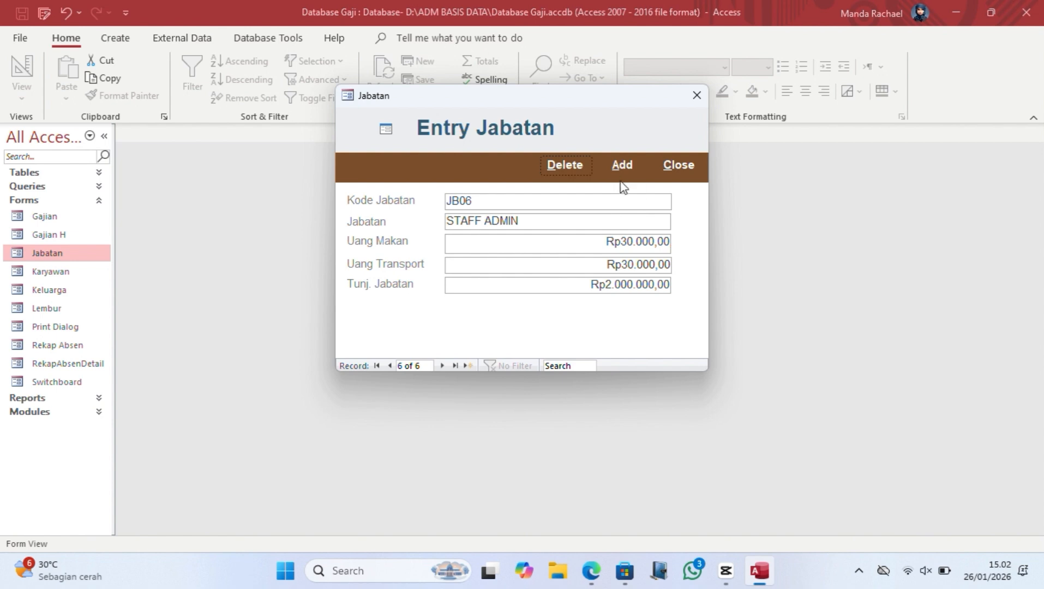
# Step: Save the record, test adding duplicate code JB06, dismiss the warning and close the form
pyautogui.click(619, 165)
pyautogui.click(389, 366)
pyautogui.click(442, 366)
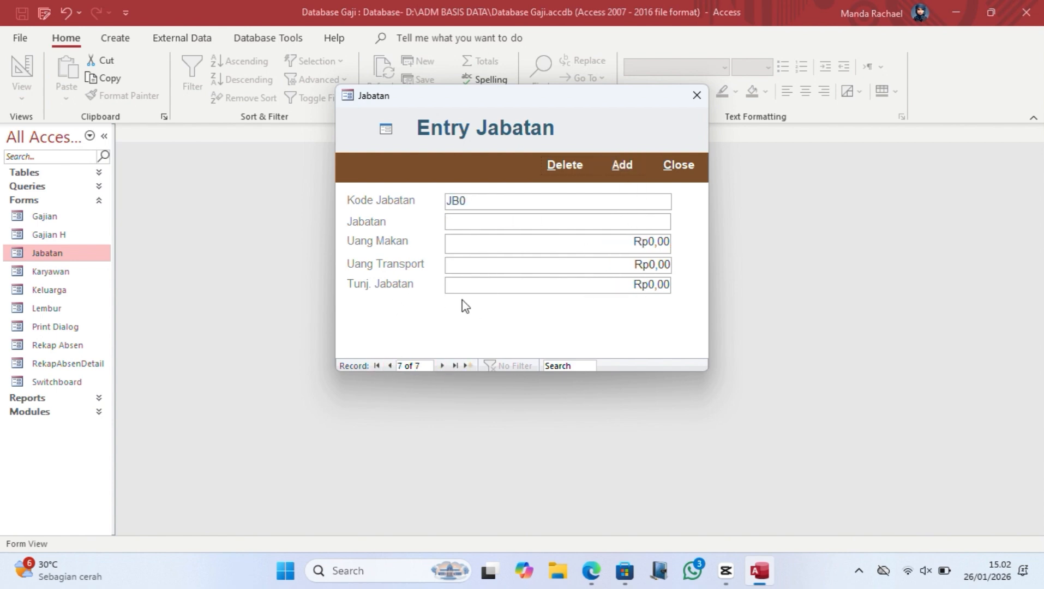
pyautogui.click(622, 165)
pyautogui.click(564, 338)
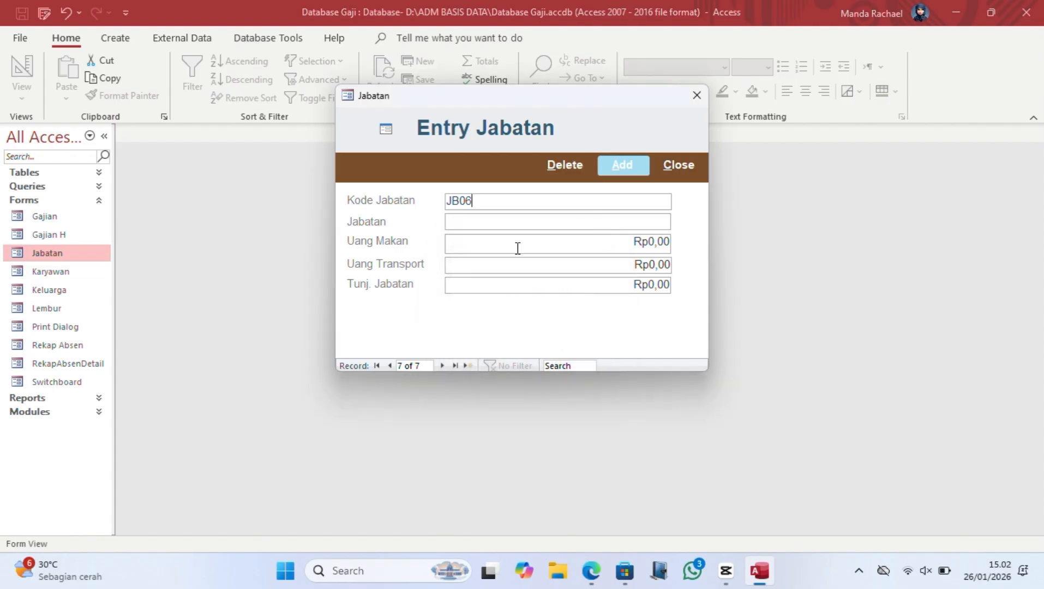
pyautogui.click(678, 164)
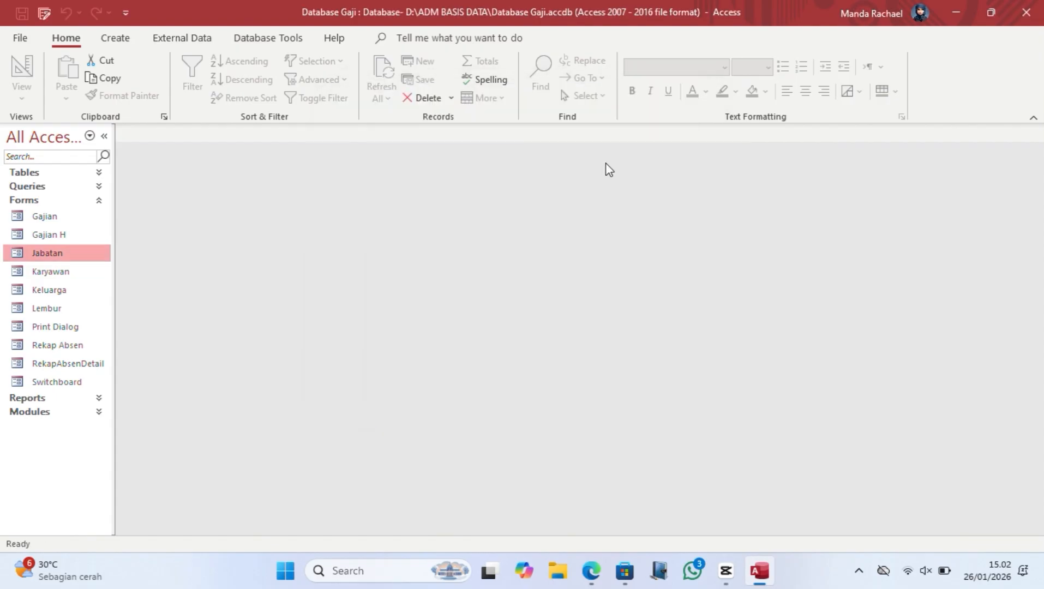
# Step: Start a blank form in Design View and add Form Header/Footer sections
pyautogui.doubleClick(96, 252)
pyautogui.click(689, 94)
pyautogui.click(114, 38)
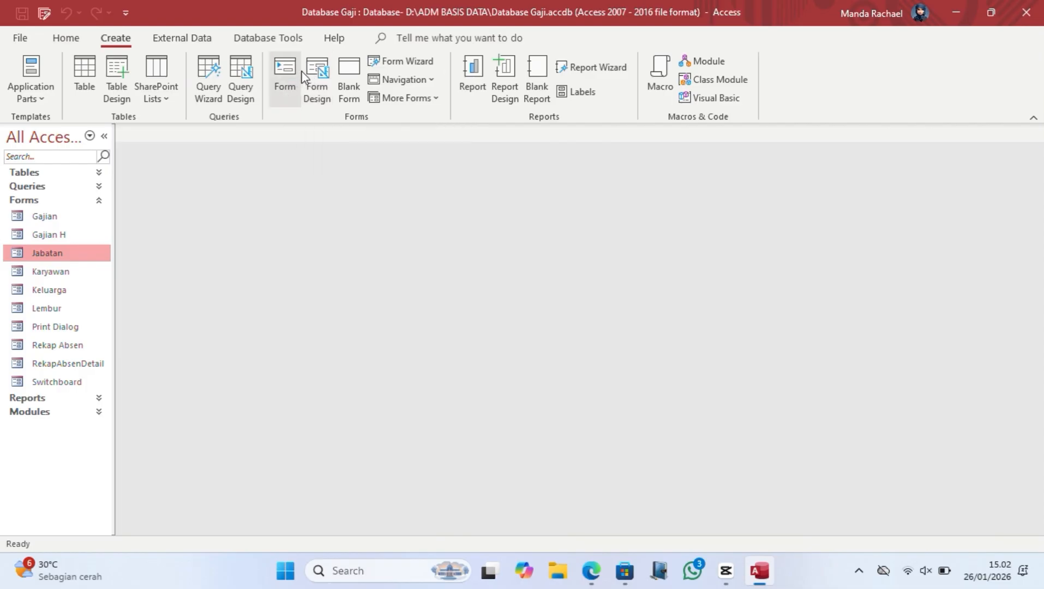
pyautogui.click(317, 82)
pyautogui.rightClick(199, 259)
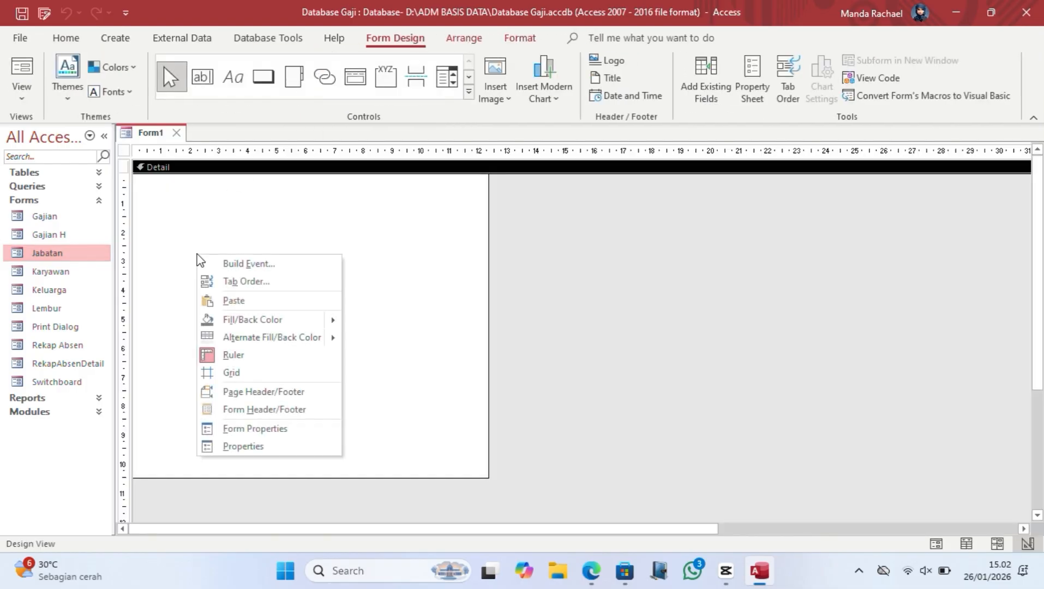
pyautogui.click(280, 409)
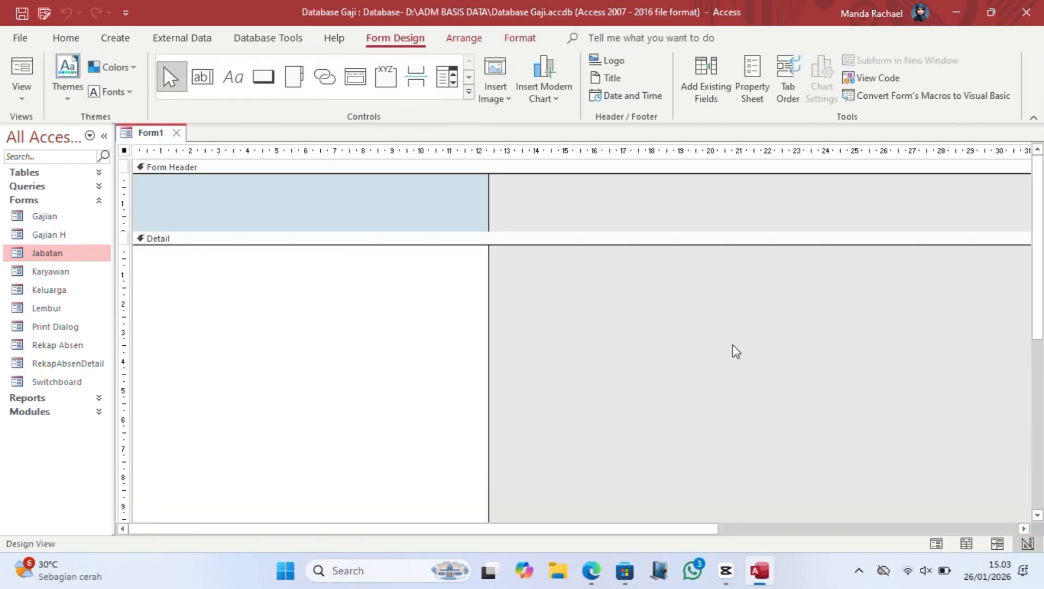
# Step: Draw a JABATAN label in the form header and show its Property Sheet
pyautogui.scroll(-3, 735, 350)
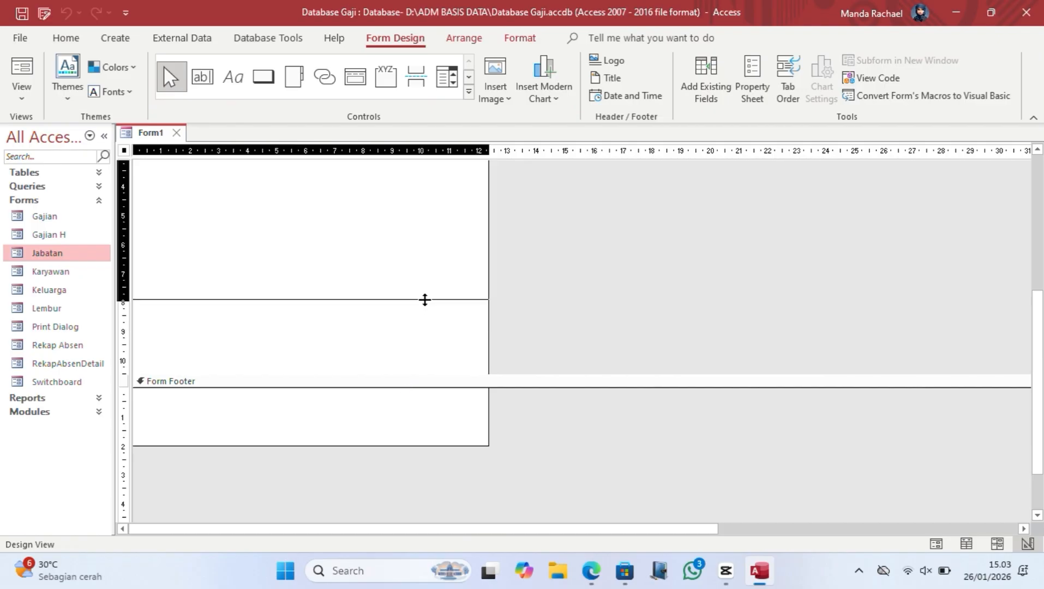
pyautogui.scroll(5, 524, 298)
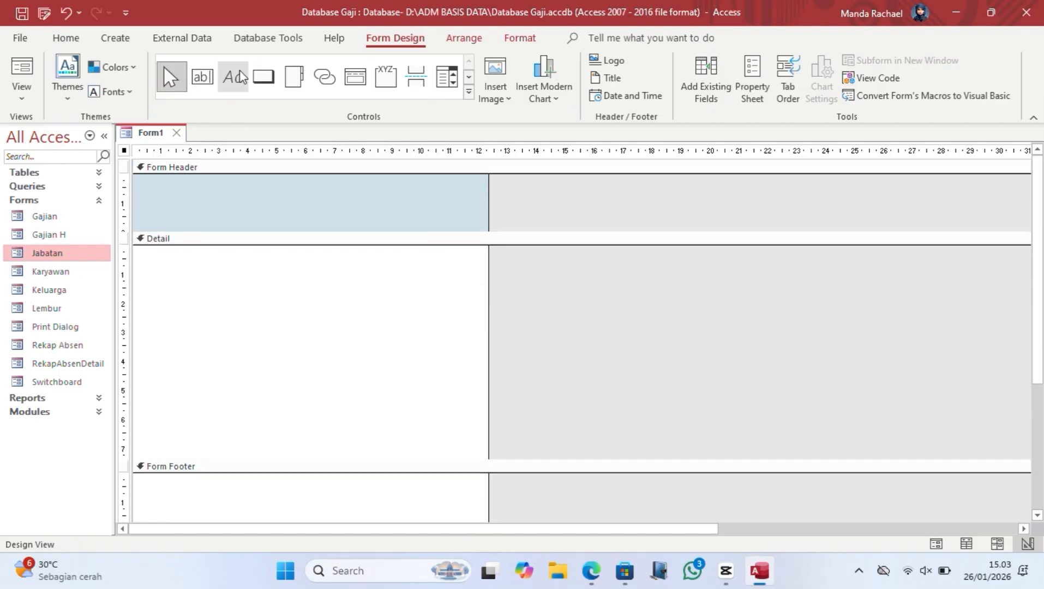
pyautogui.click(233, 76)
pyautogui.moveTo(205, 182); pyautogui.dragTo(347, 222)
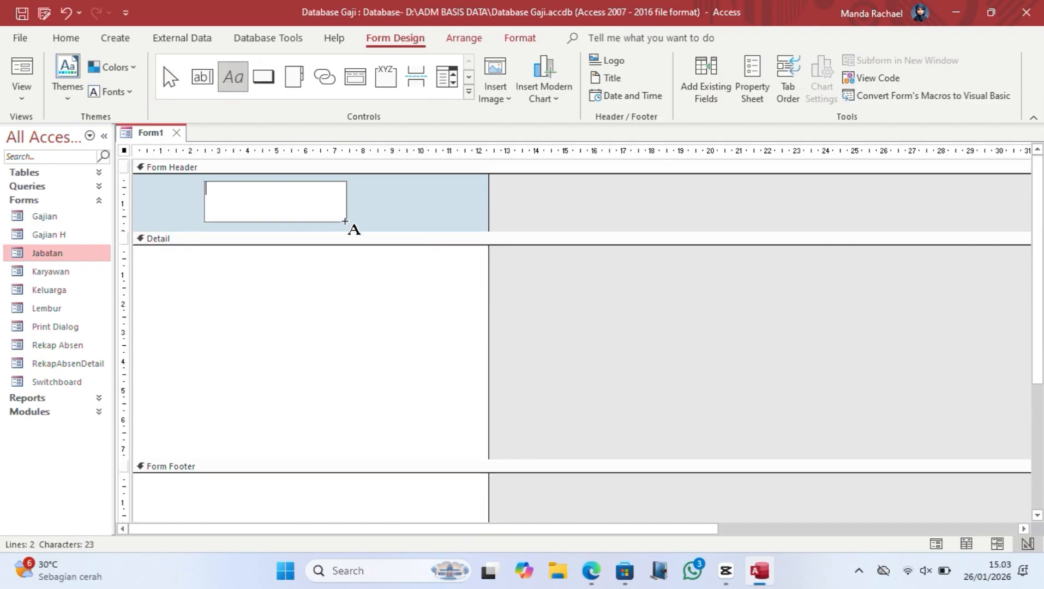
pyautogui.write('JABATAN')
pyautogui.click(524, 251)
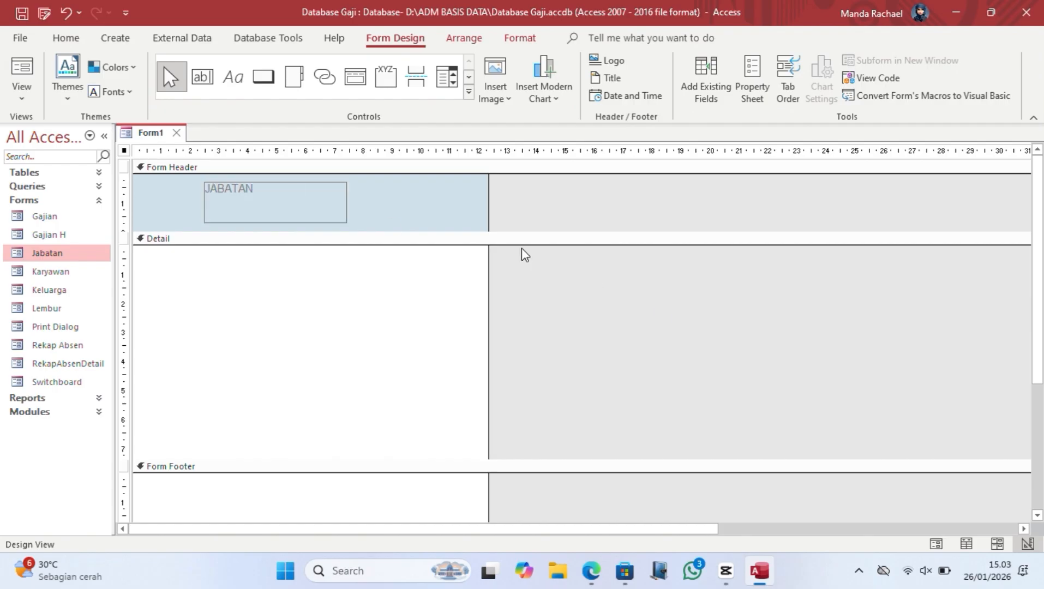
pyautogui.click(332, 194)
pyautogui.click(752, 87)
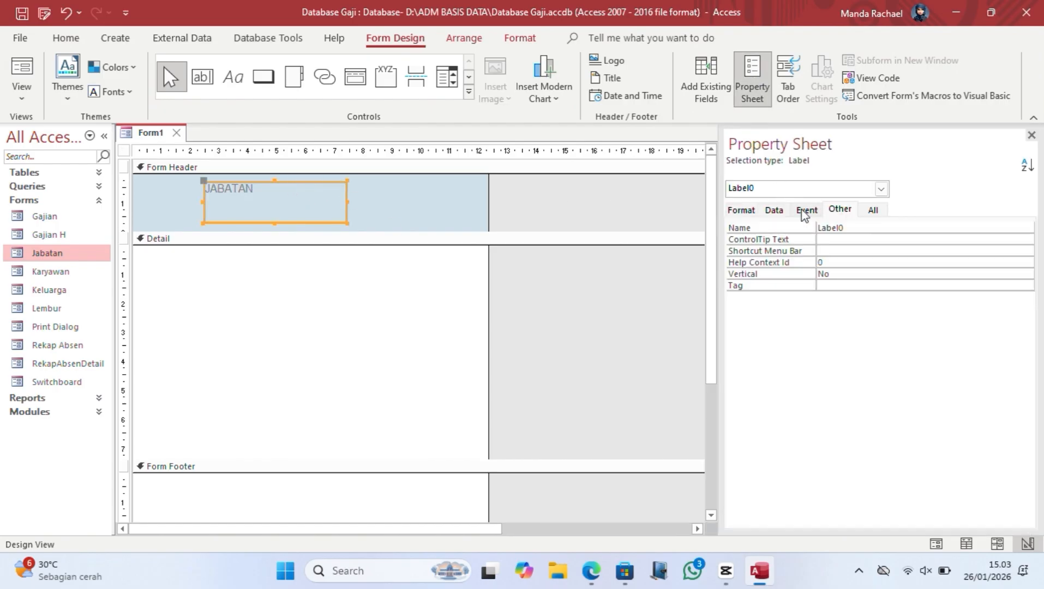
# Step: Give the JABATAN label a transparent back style and a Raised special effect
pyautogui.click(741, 209)
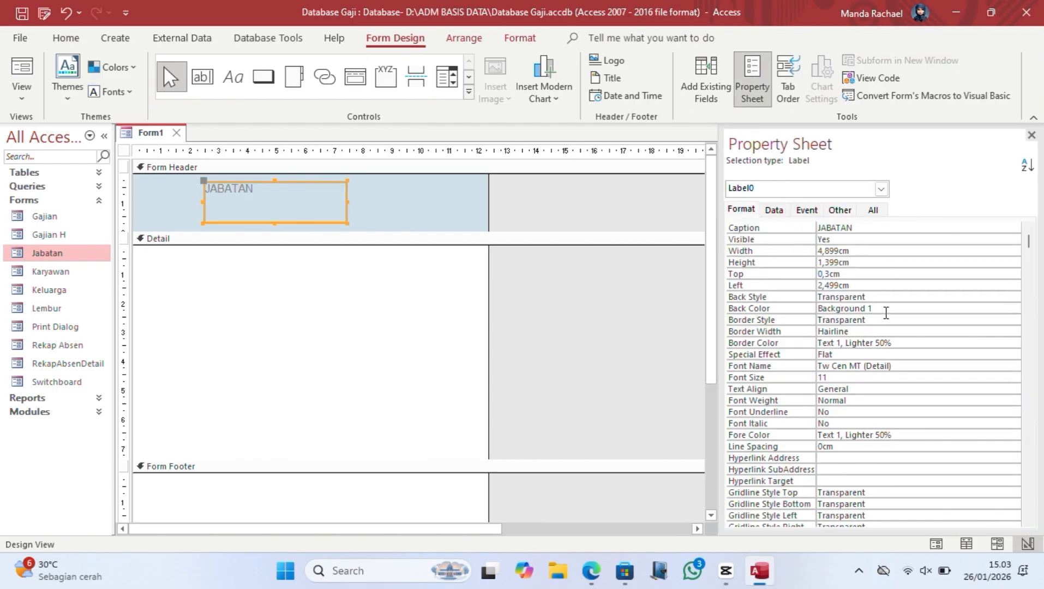
pyautogui.click(886, 309)
pyautogui.click(1000, 308)
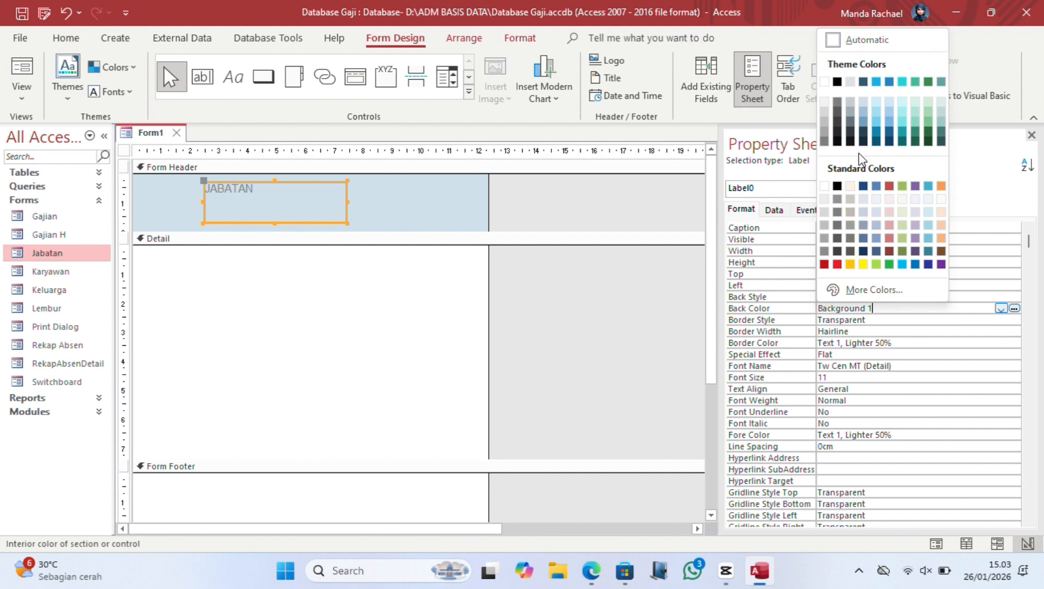
pyautogui.click(928, 122)
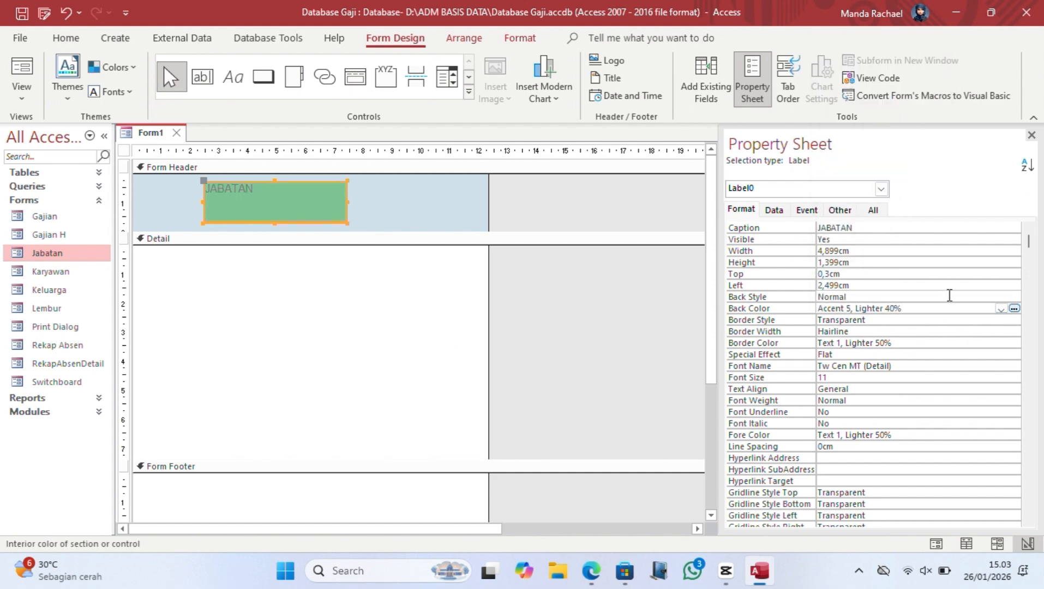
pyautogui.click(948, 295)
pyautogui.click(1014, 297)
pyautogui.click(955, 321)
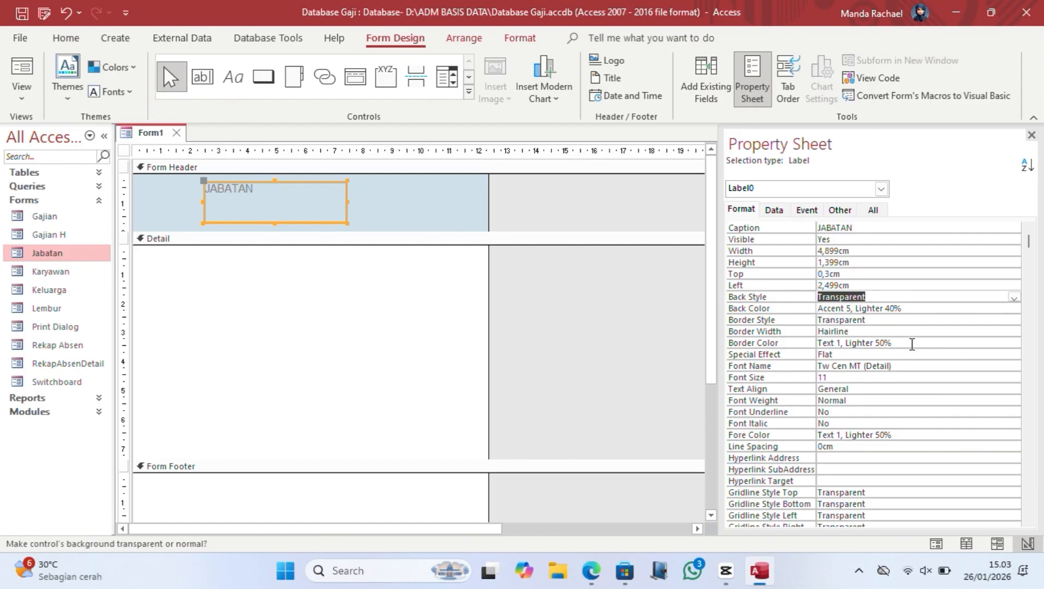
pyautogui.click(910, 355)
pyautogui.click(1014, 355)
pyautogui.click(934, 398)
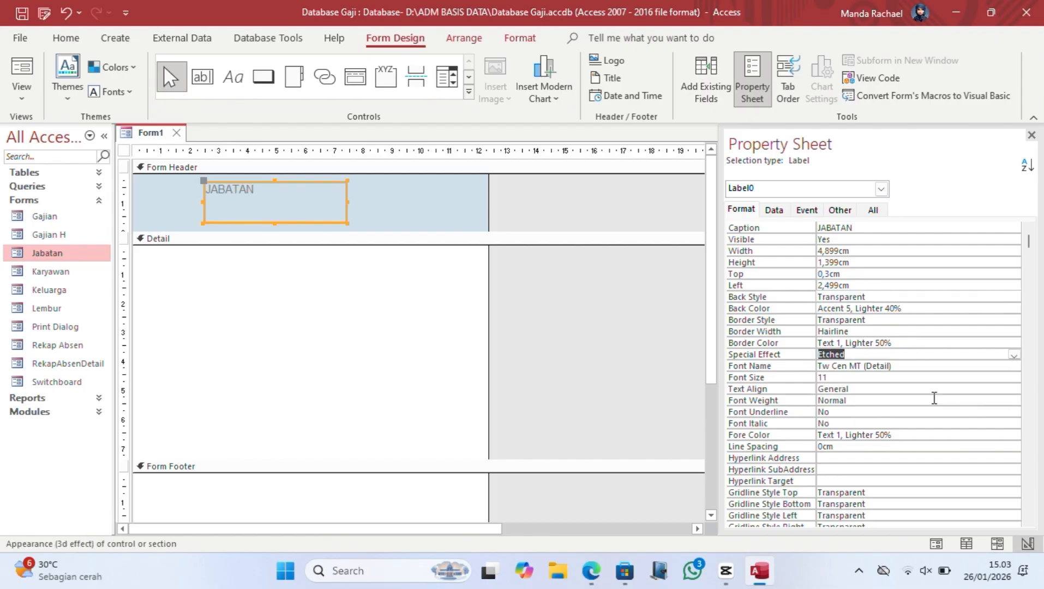
pyautogui.click(1013, 355)
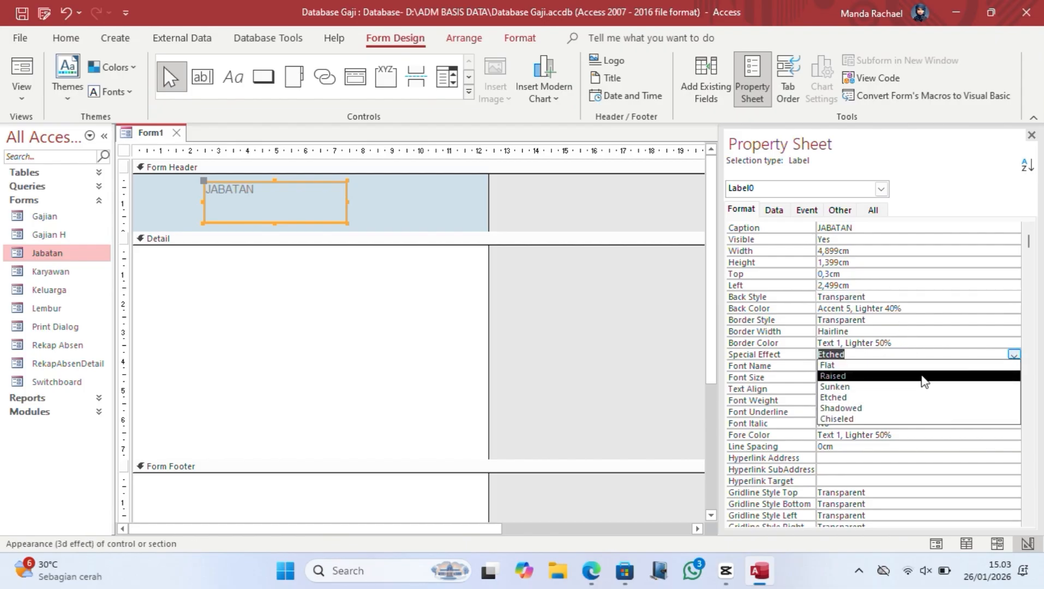
pyautogui.click(922, 378)
# Step: Set the JABATAN label's font to Arial, size 22, bold
pyautogui.click(906, 370)
pyautogui.click(1013, 366)
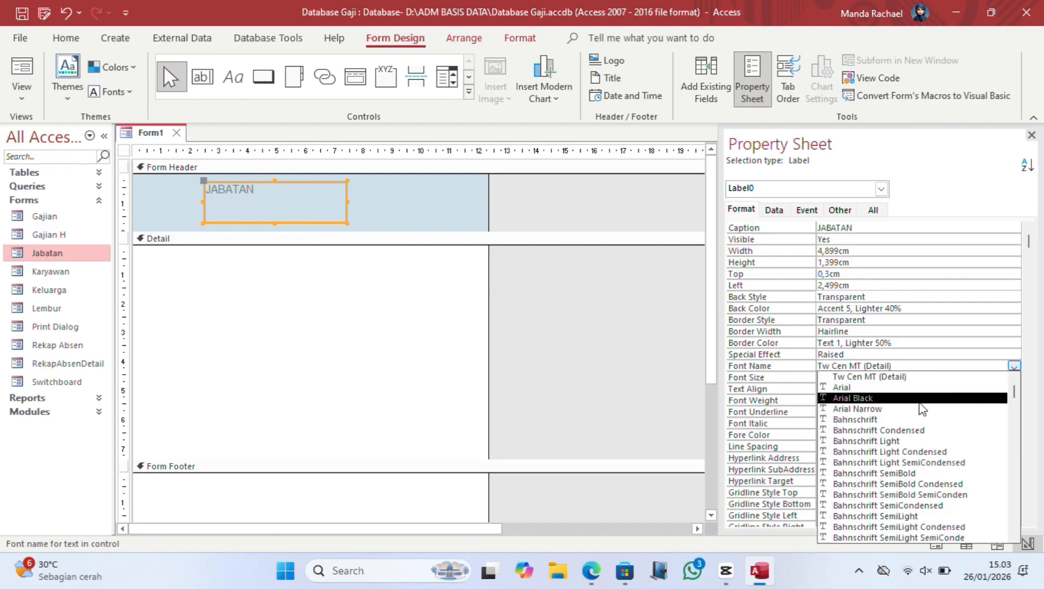
pyautogui.click(905, 388)
pyautogui.click(1016, 379)
pyautogui.click(1015, 378)
pyautogui.click(849, 304)
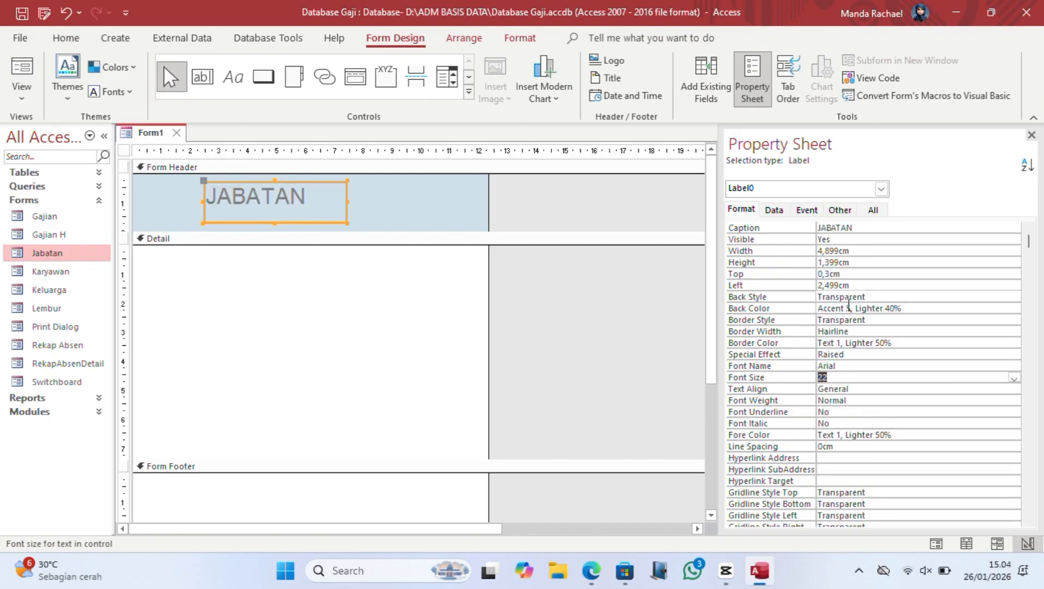
pyautogui.click(923, 400)
pyautogui.click(1013, 401)
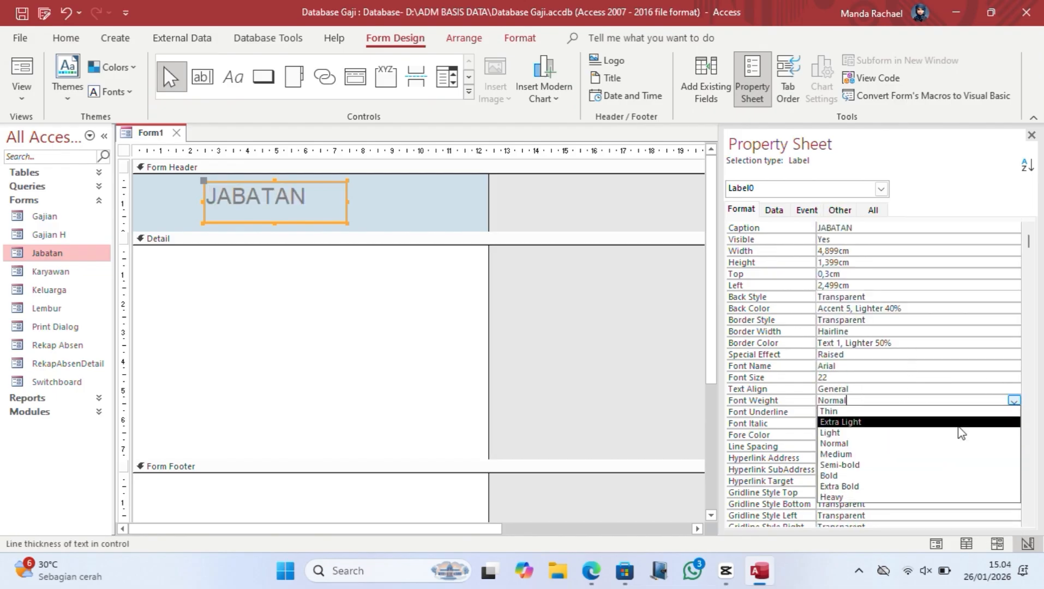
pyautogui.click(900, 475)
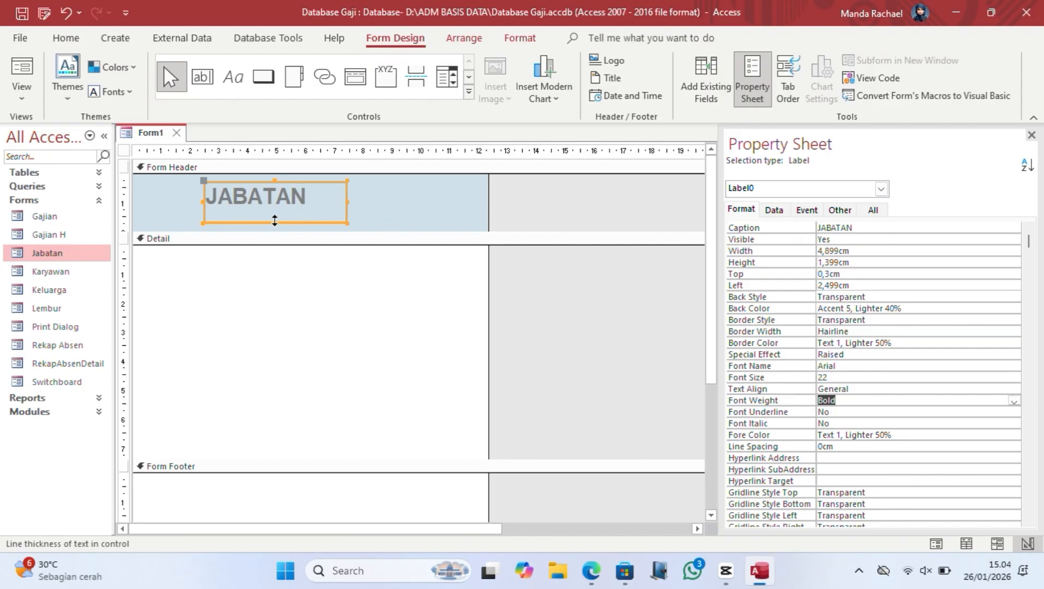
# Step: Size the label to fit its text and nudge it slightly right and down
pyautogui.doubleClick(275, 222)
pyautogui.moveTo(206, 185); pyautogui.dragTo(209, 188)
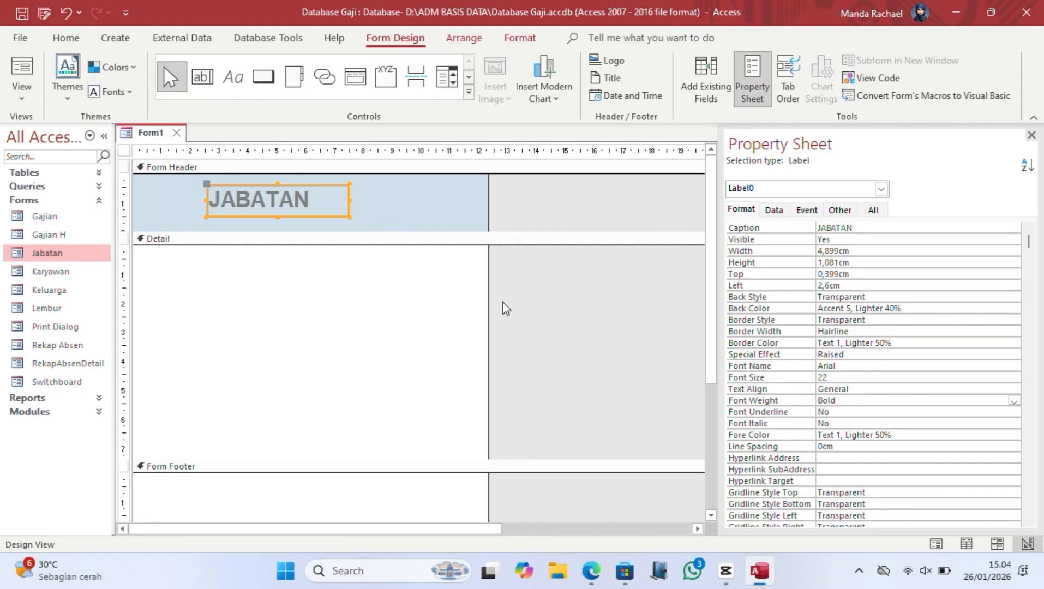
pyautogui.click(523, 306)
pyautogui.click(324, 204)
# Step: Draw a header button that opens the Switchboard form showing all records
pyautogui.click(255, 76)
pyautogui.moveTo(161, 188)
pyautogui.mouseDown()
pyautogui.moveTo(207, 207)
pyautogui.moveTo(202, 217)
pyautogui.mouseUp()
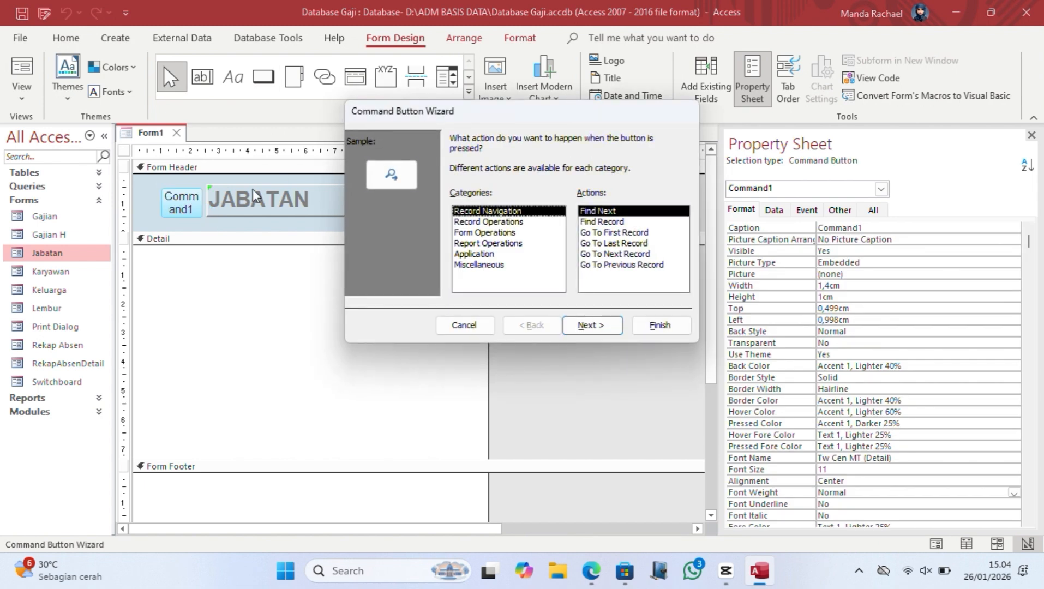
pyautogui.click(486, 222)
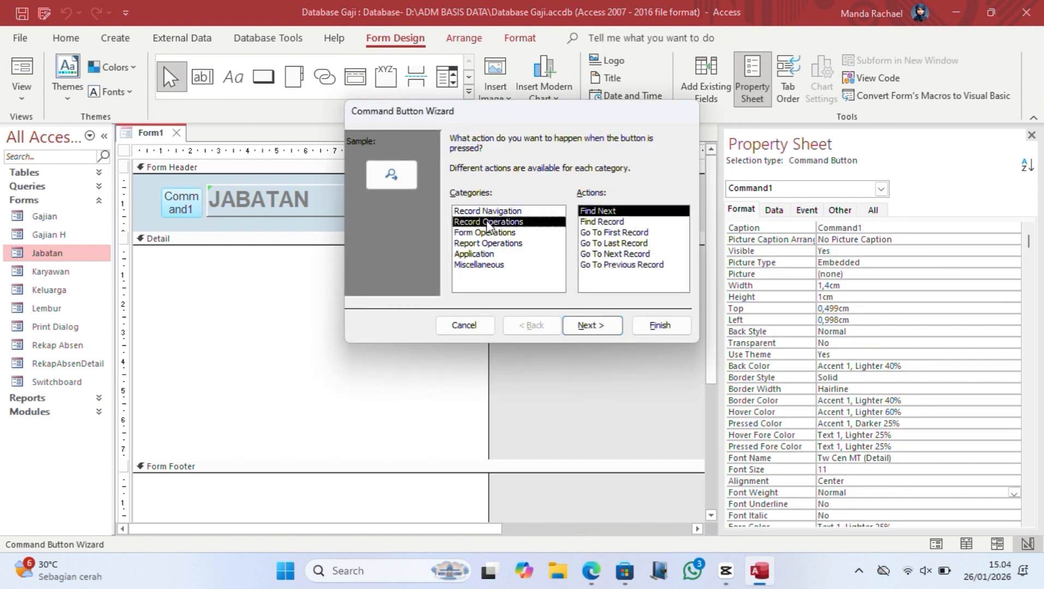
pyautogui.click(497, 233)
pyautogui.click(611, 223)
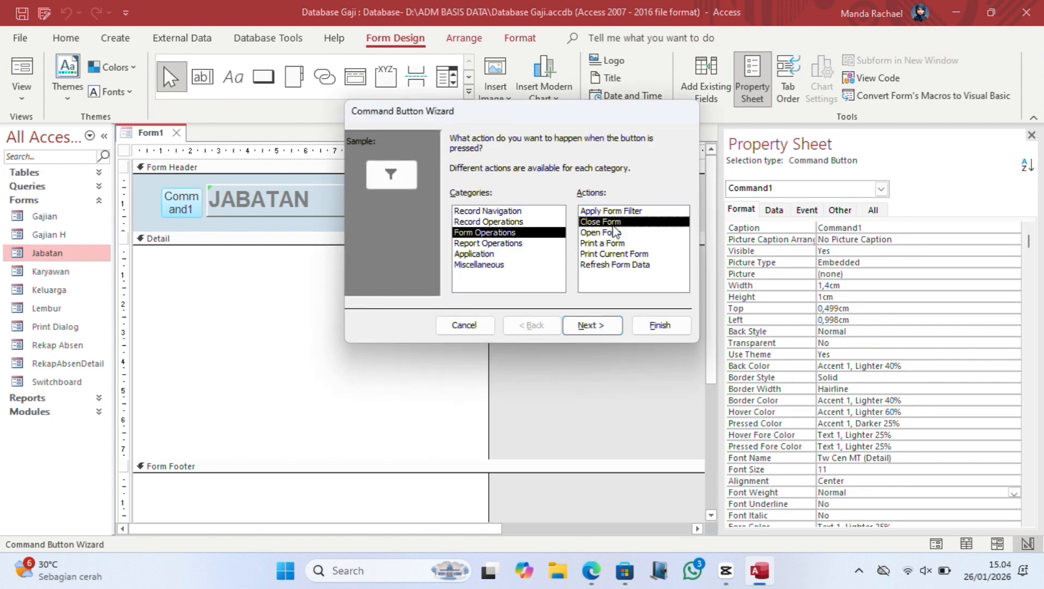
pyautogui.click(611, 232)
pyautogui.click(586, 325)
pyautogui.scroll(-2, 496, 234)
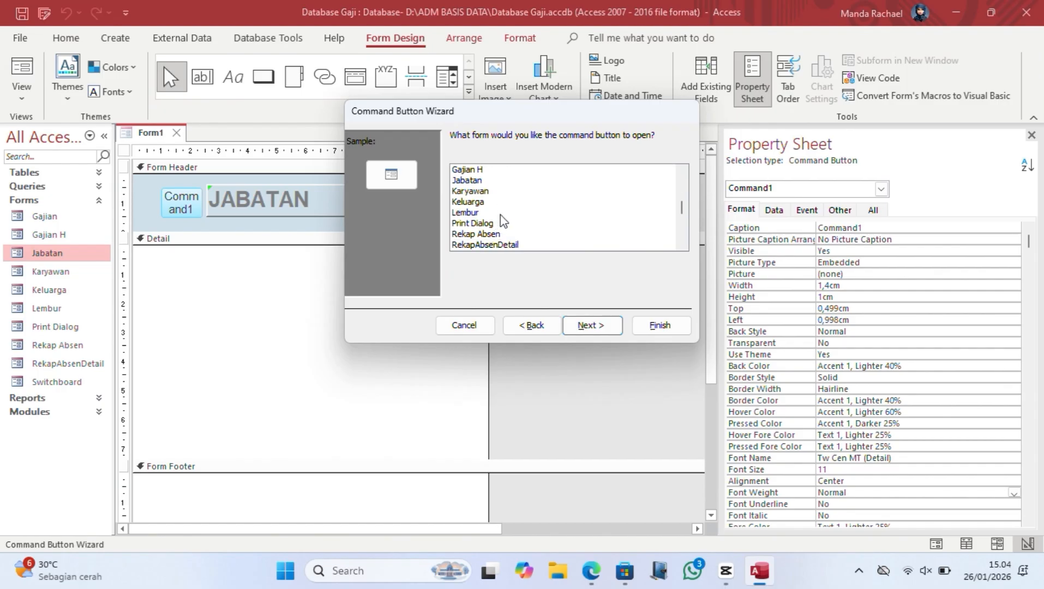
pyautogui.click(482, 245)
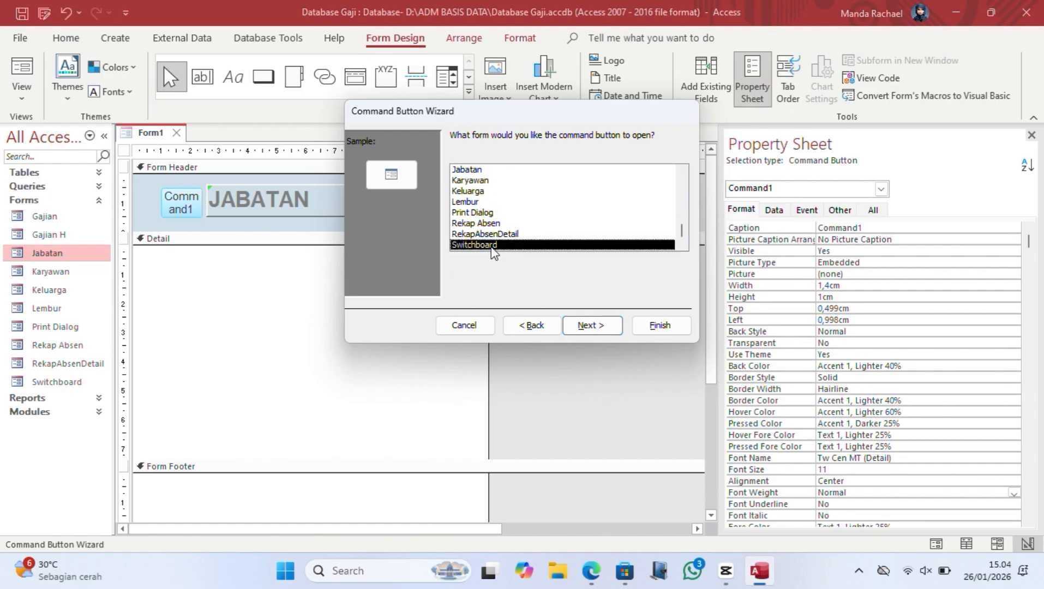
pyautogui.click(611, 326)
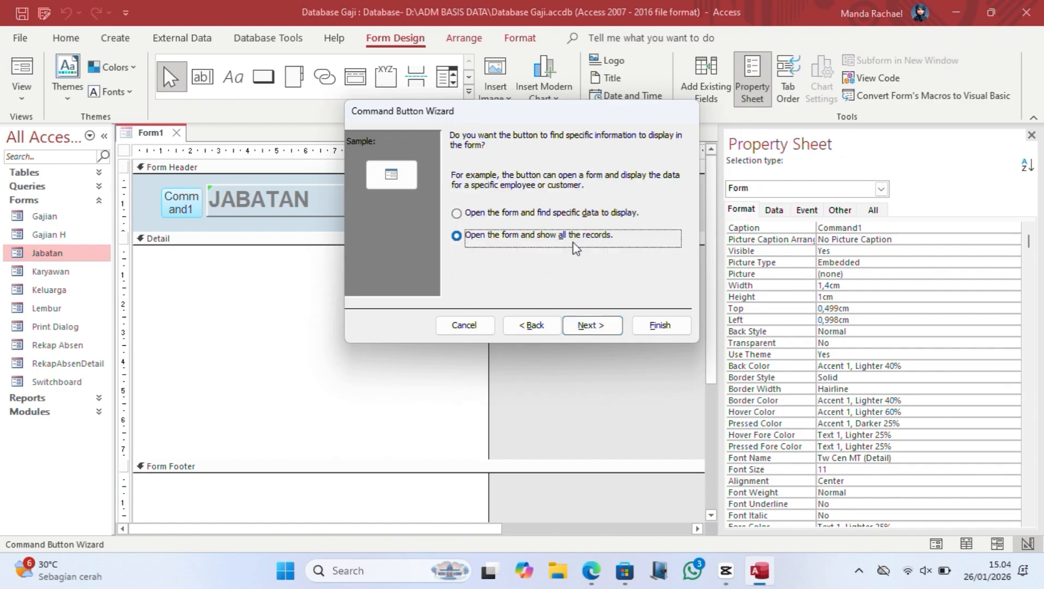
pyautogui.click(595, 326)
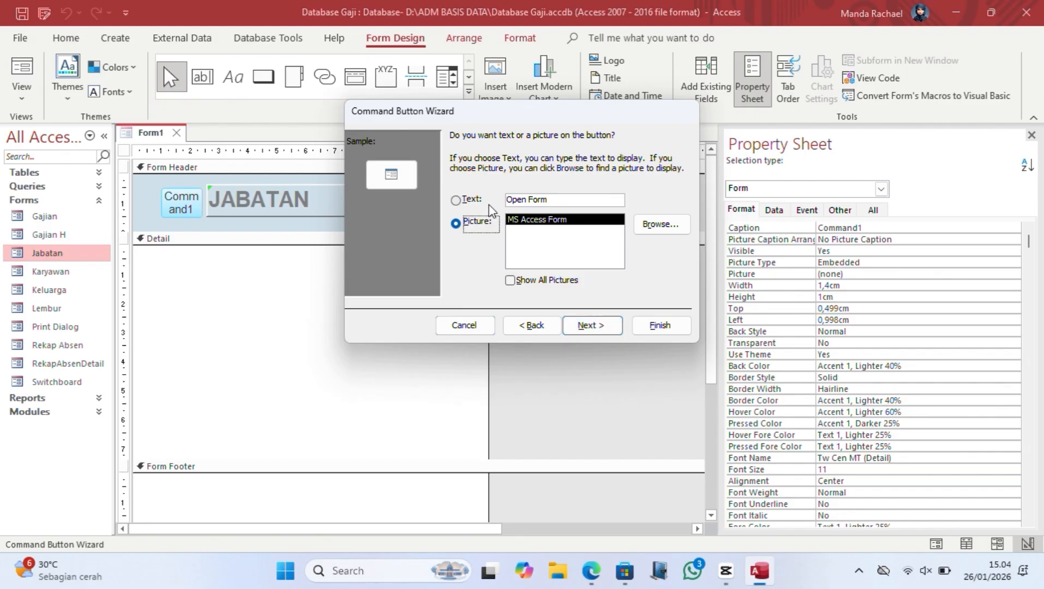
# Step: Give the button the Home picture, name it cmdHome and finish the wizard
pyautogui.click(456, 223)
pyautogui.click(522, 279)
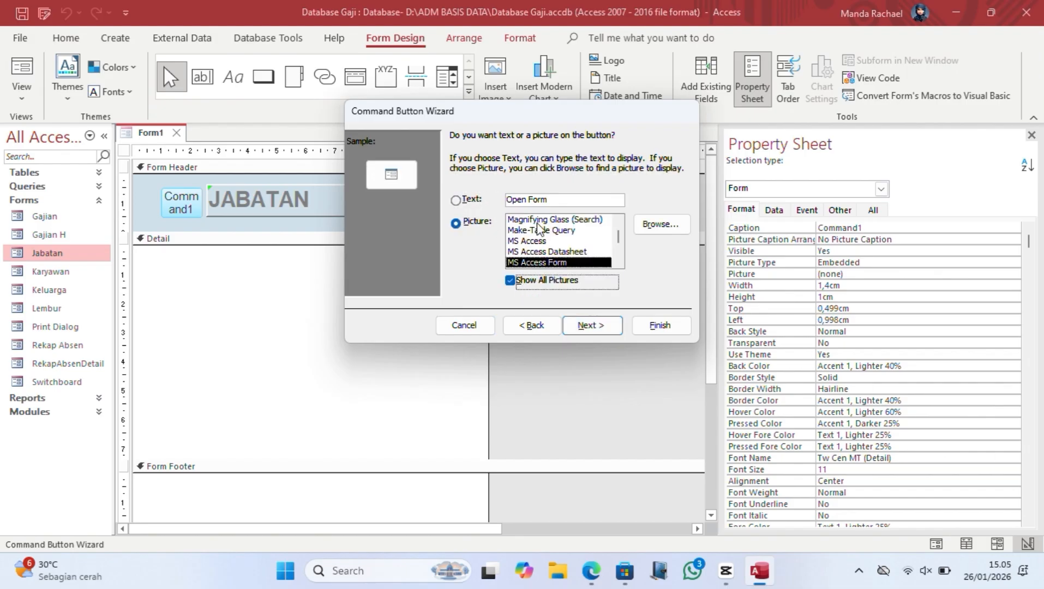
pyautogui.click(556, 220)
pyautogui.moveTo(620, 239); pyautogui.dragTo(619, 263)
pyautogui.click(532, 251)
pyautogui.click(579, 327)
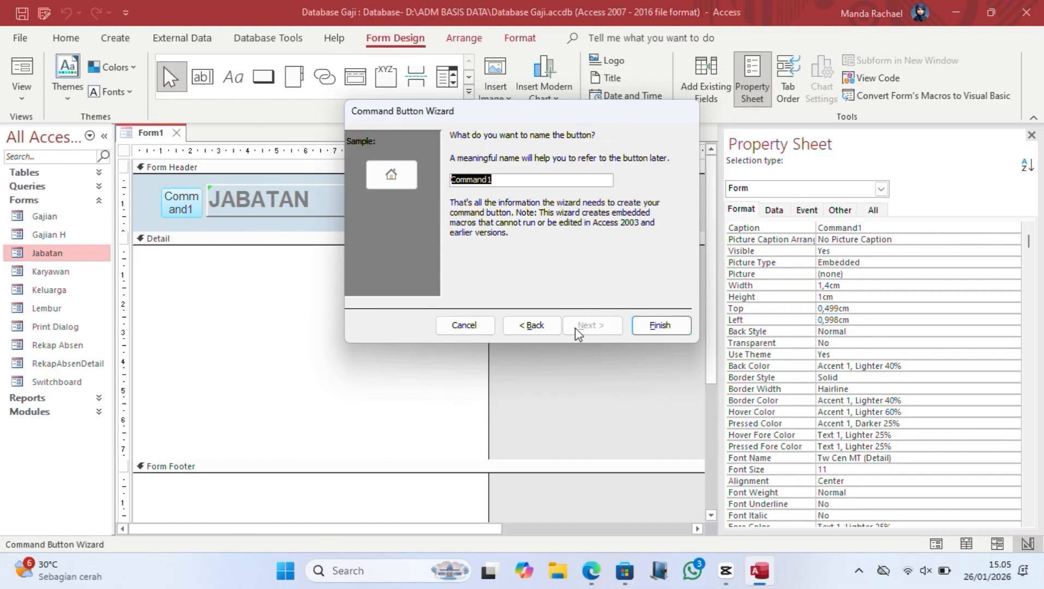
pyautogui.write('cmdHome')
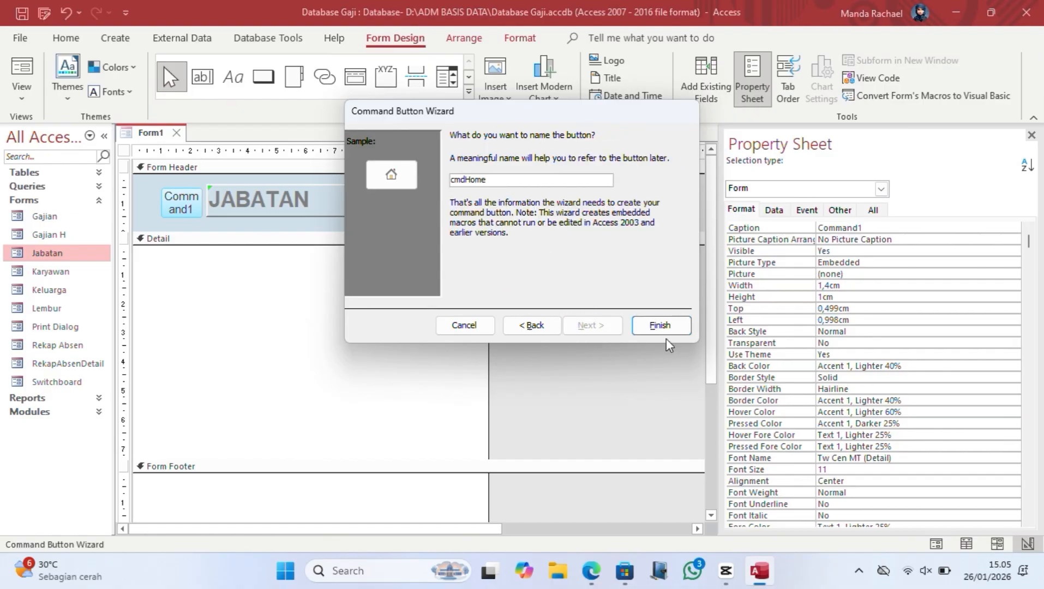
pyautogui.click(663, 331)
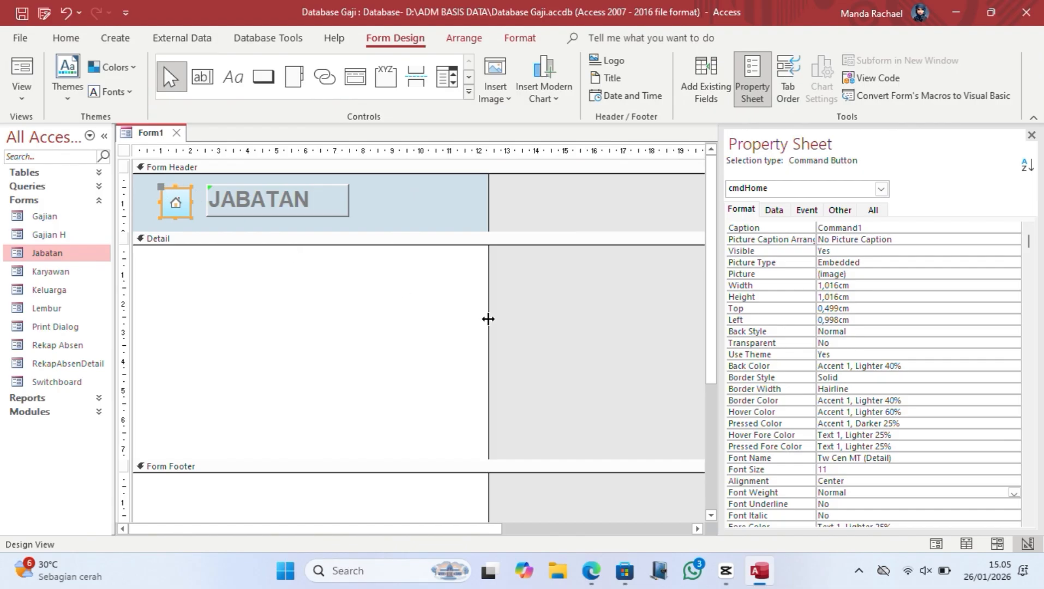
# Step: Move the home button left and set its Back Style to Transparent
pyautogui.moveTo(162, 187); pyautogui.dragTo(146, 223)
pyautogui.click(164, 211)
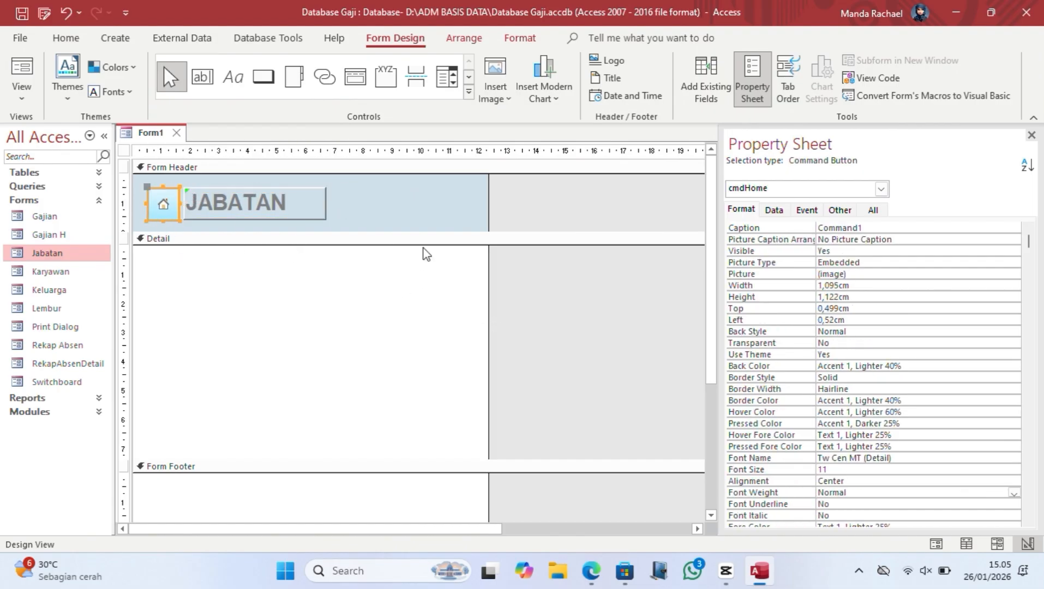
pyautogui.click(917, 332)
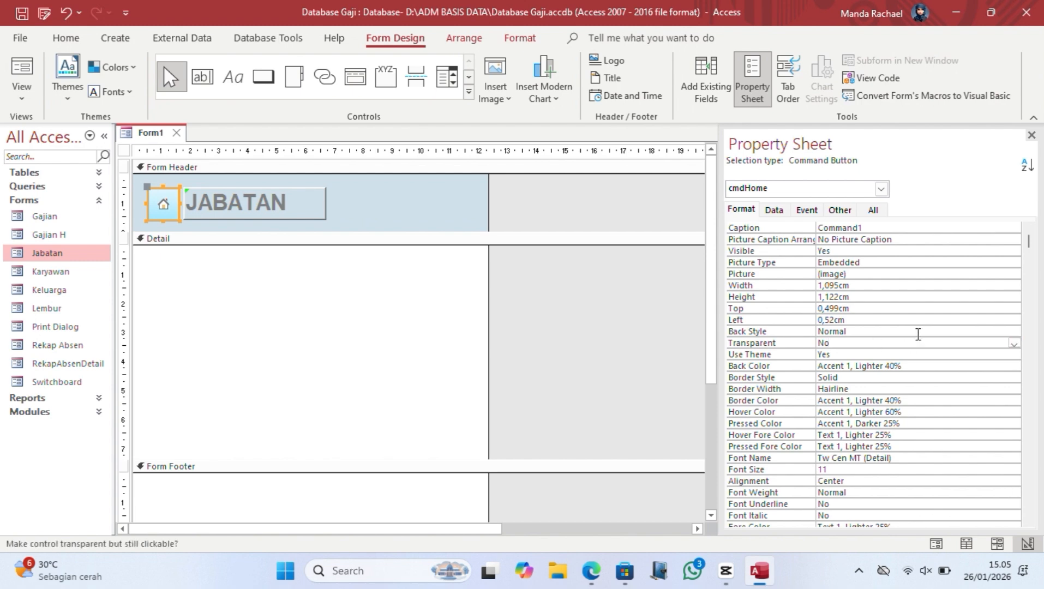
pyautogui.click(1013, 332)
pyautogui.click(944, 344)
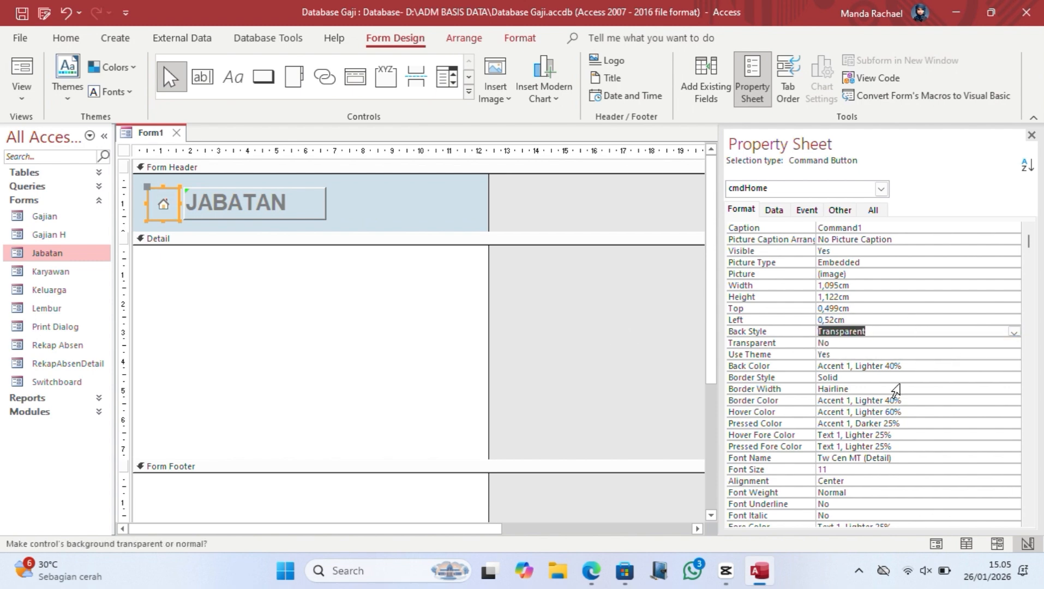
# Step: Check the button's font size, then bring up the form's field list
pyautogui.scroll(-1, 906, 415)
pyautogui.click(890, 435)
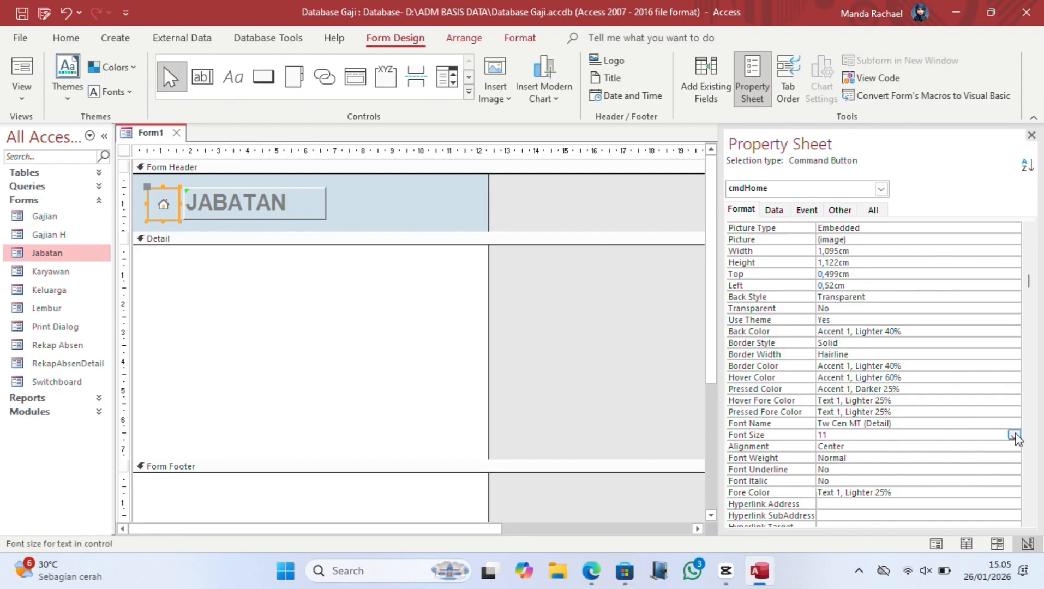
pyautogui.scroll(-2, 887, 481)
pyautogui.click(499, 377)
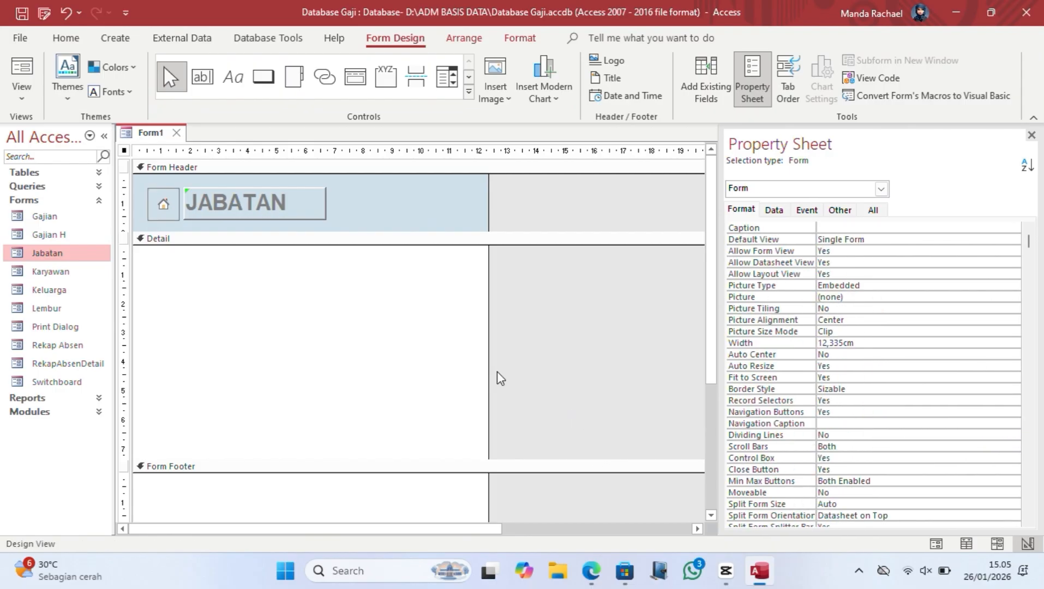
pyautogui.click(724, 81)
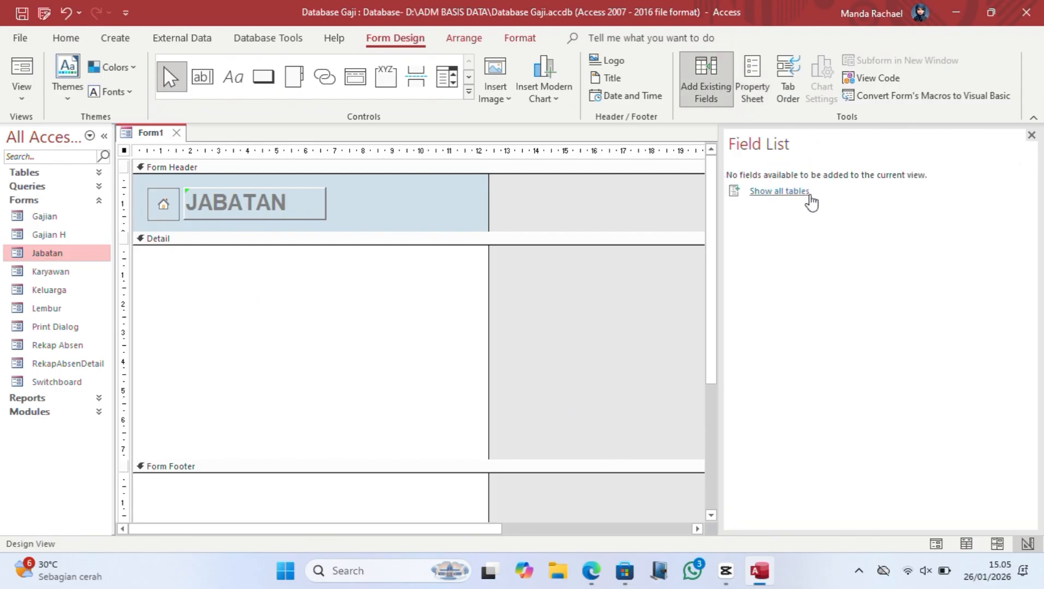
# Step: List fields from all tables, expand Tabel Jabatan and switch the form to Layout View
pyautogui.click(721, 83)
pyautogui.click(709, 92)
pyautogui.click(770, 193)
pyautogui.click(734, 244)
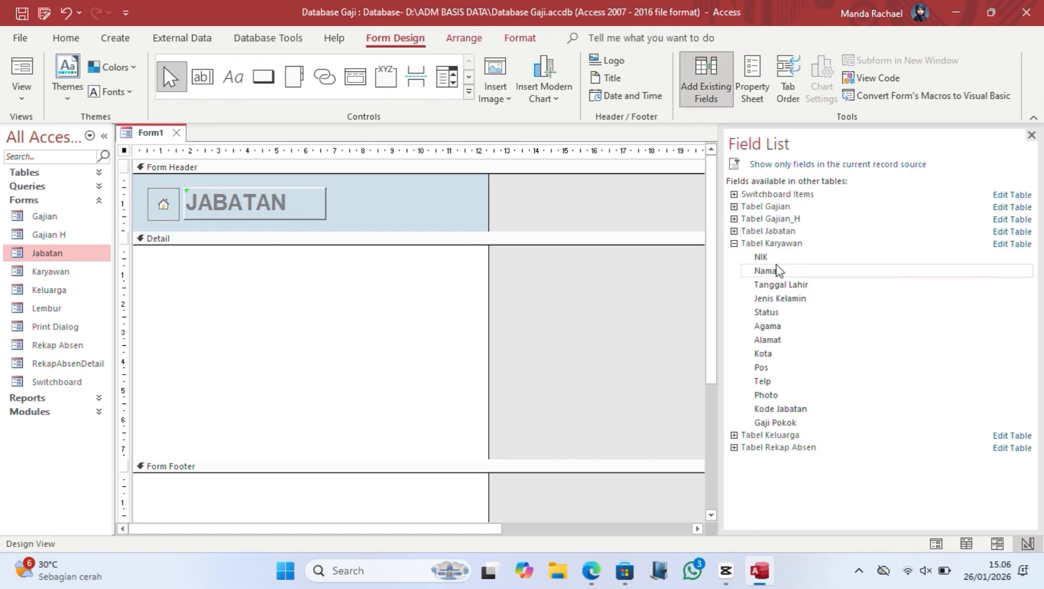
pyautogui.click(734, 231)
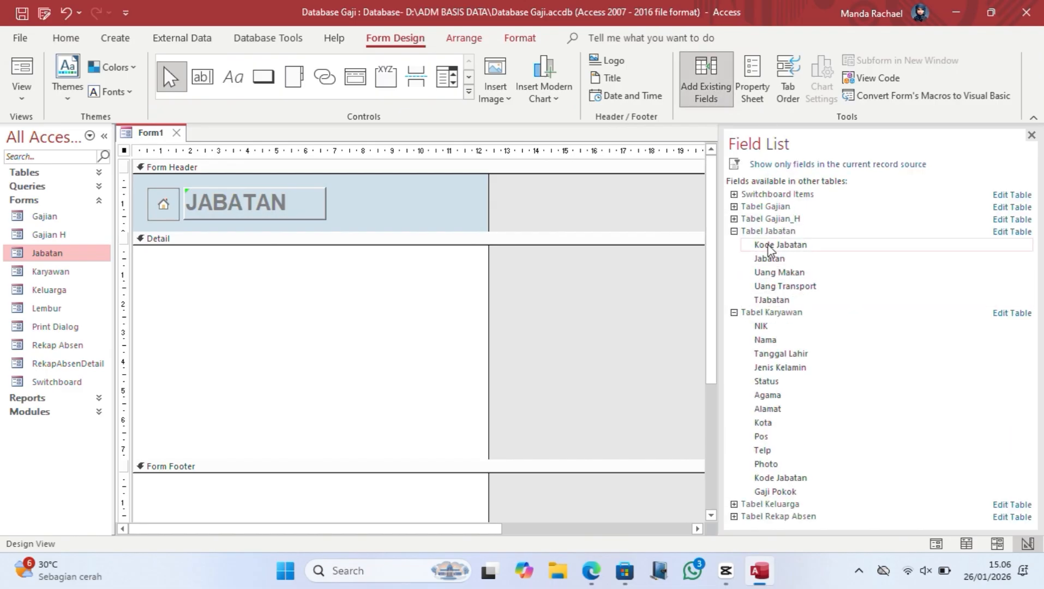
pyautogui.click(19, 104)
pyautogui.click(60, 201)
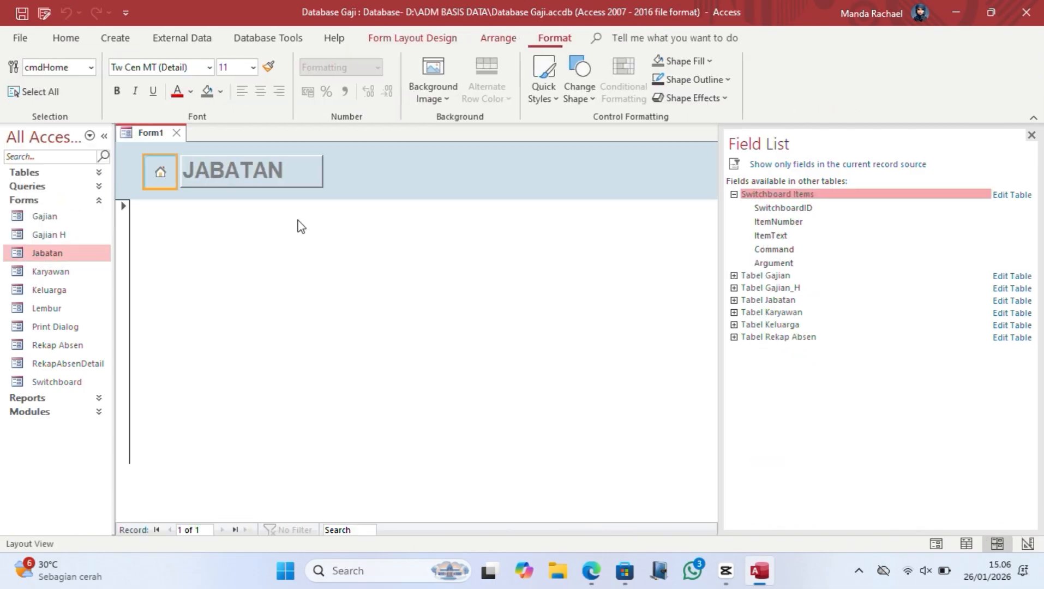
# Step: Place Kode Jabatan, Jabatan, Uang Makan and Uang Transport on the form, then return to Design View
pyautogui.click(734, 299)
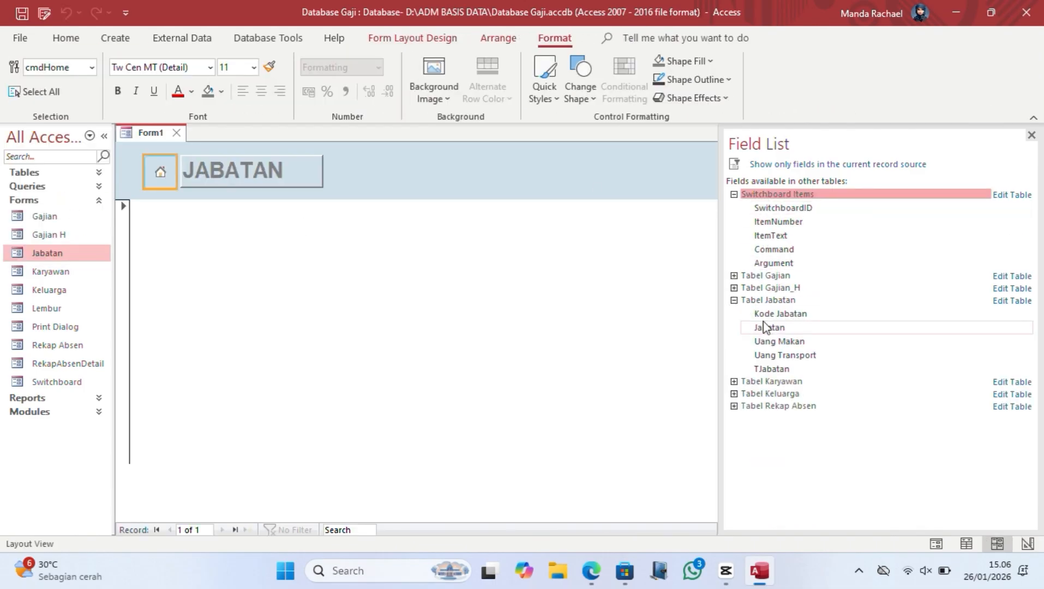
pyautogui.moveTo(780, 313); pyautogui.dragTo(487, 326)
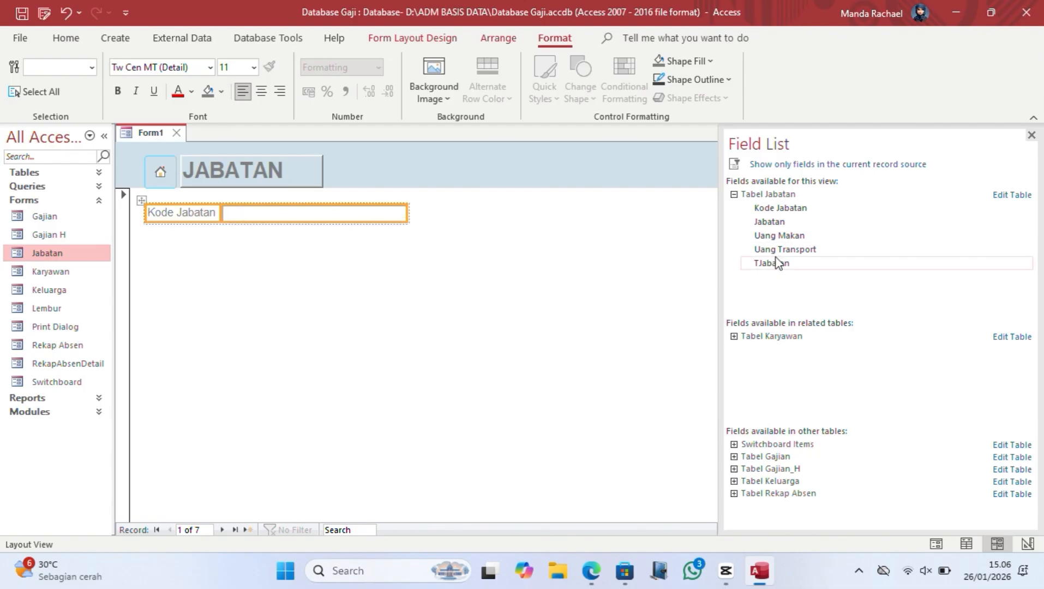
pyautogui.moveTo(789, 223); pyautogui.dragTo(203, 243)
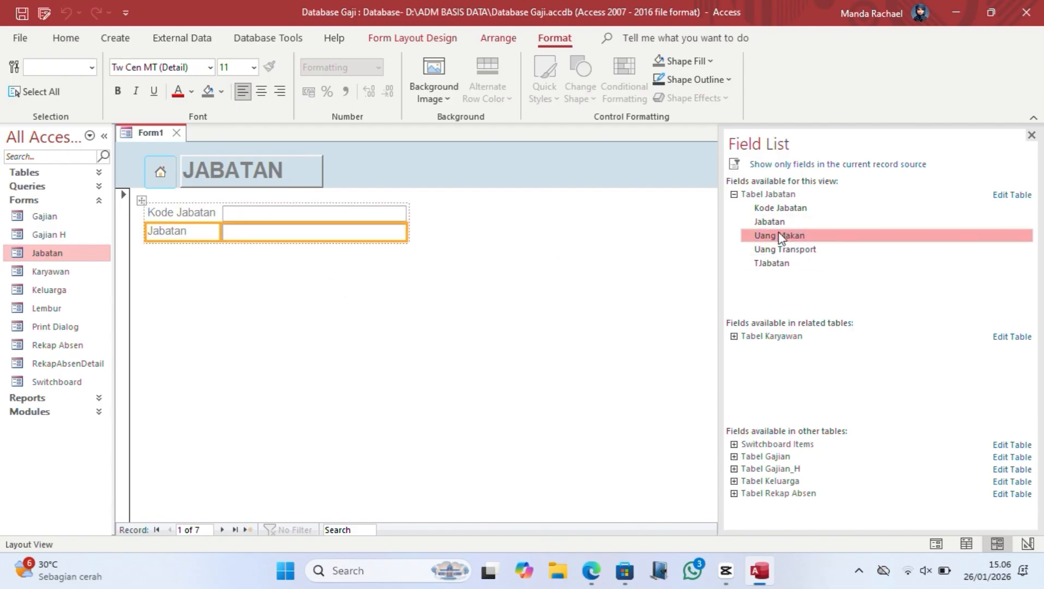
pyautogui.moveTo(780, 238); pyautogui.dragTo(212, 266)
pyautogui.moveTo(785, 252); pyautogui.dragTo(160, 297)
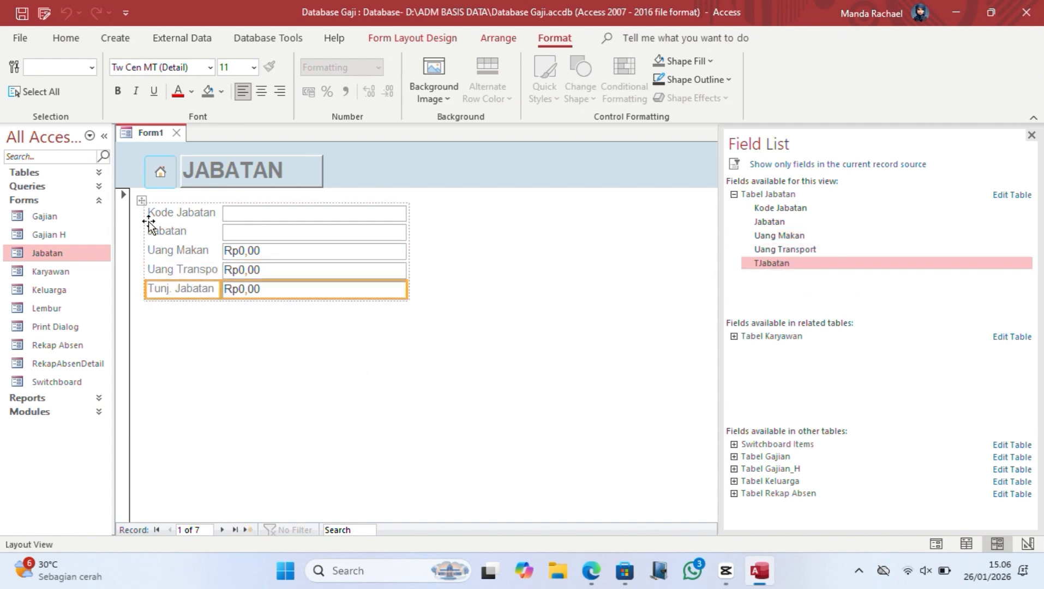
pyautogui.click(161, 231)
pyautogui.click(326, 386)
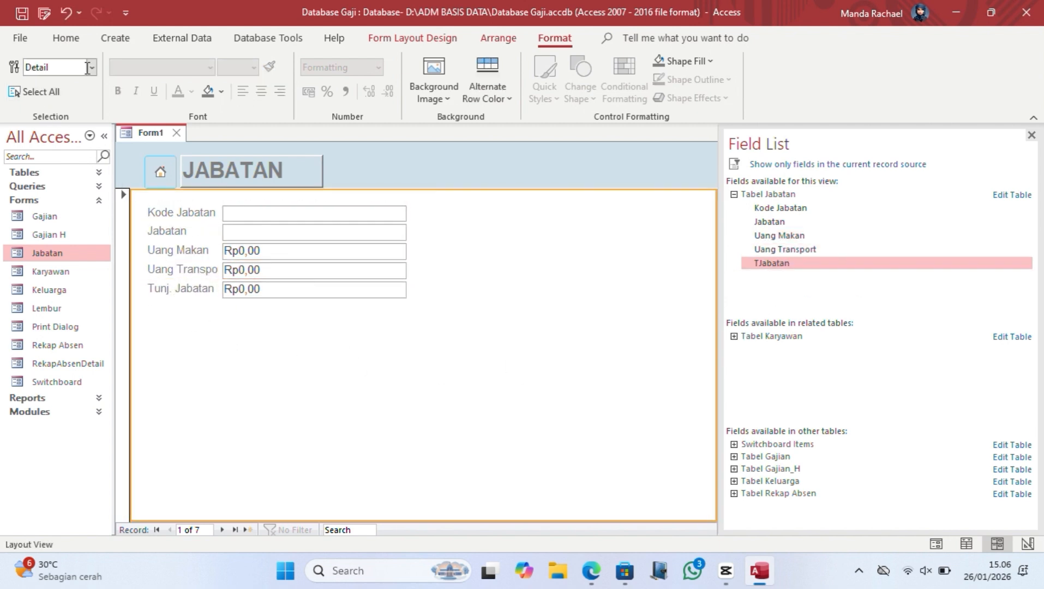
pyautogui.click(456, 39)
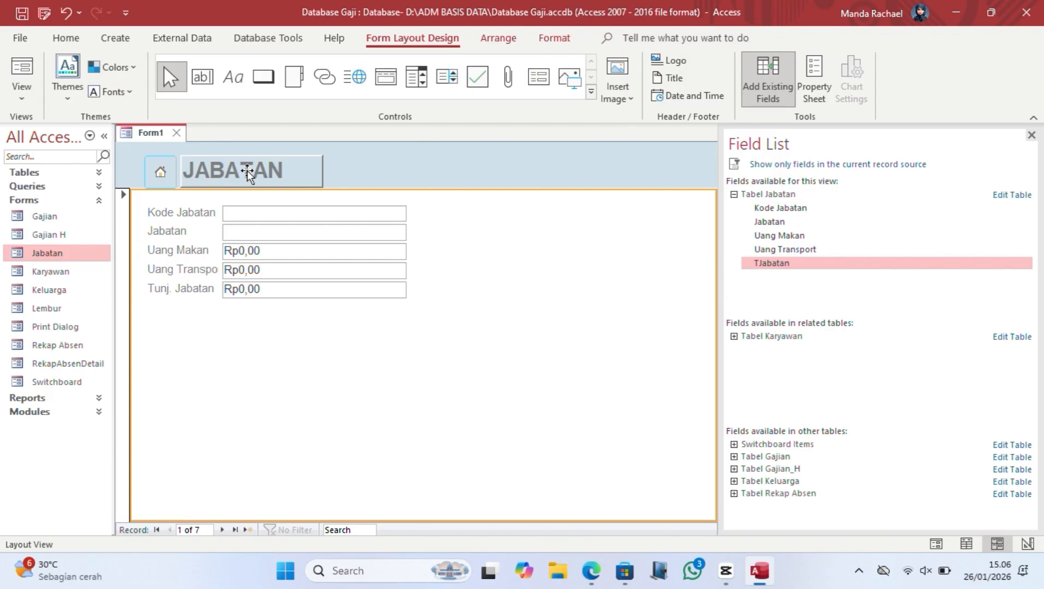
pyautogui.click(22, 93)
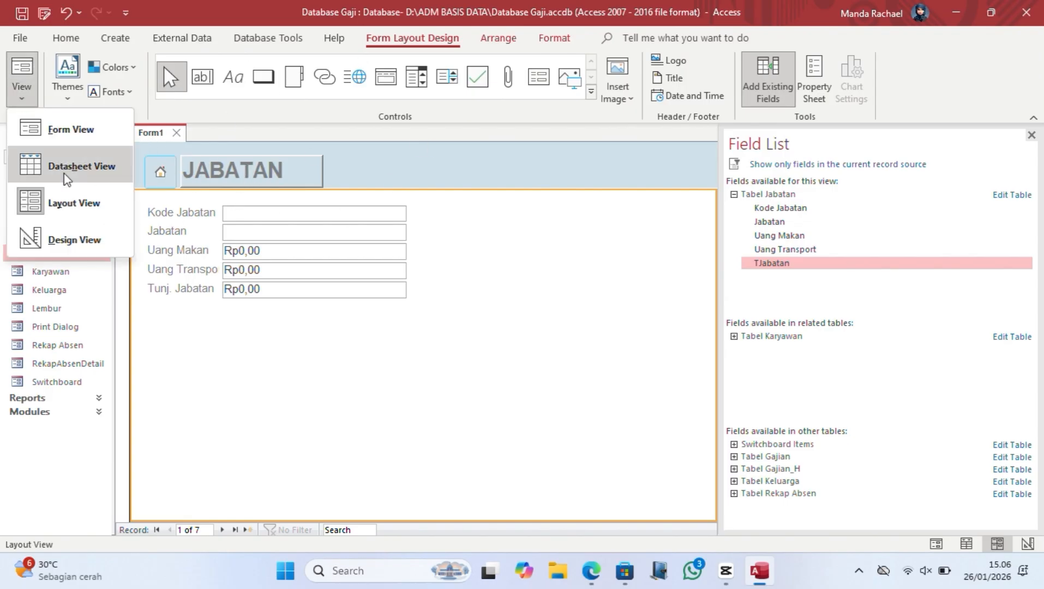
pyautogui.click(72, 238)
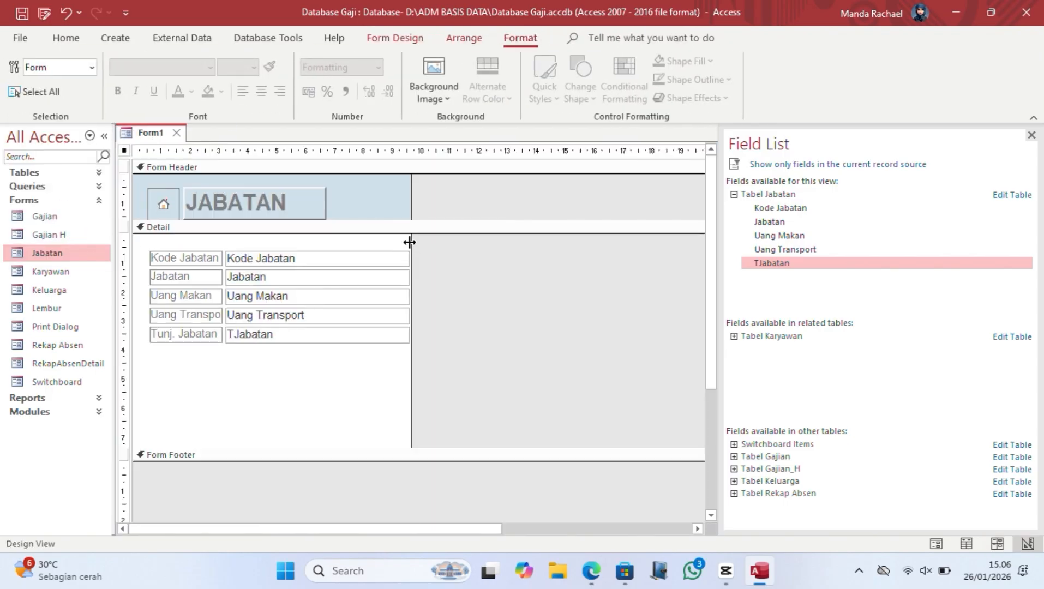
# Step: Widen the form and nudge the home icon and JABATAN title together up and left
pyautogui.moveTo(409, 241); pyautogui.dragTo(505, 245)
pyautogui.moveTo(141, 238); pyautogui.dragTo(366, 362)
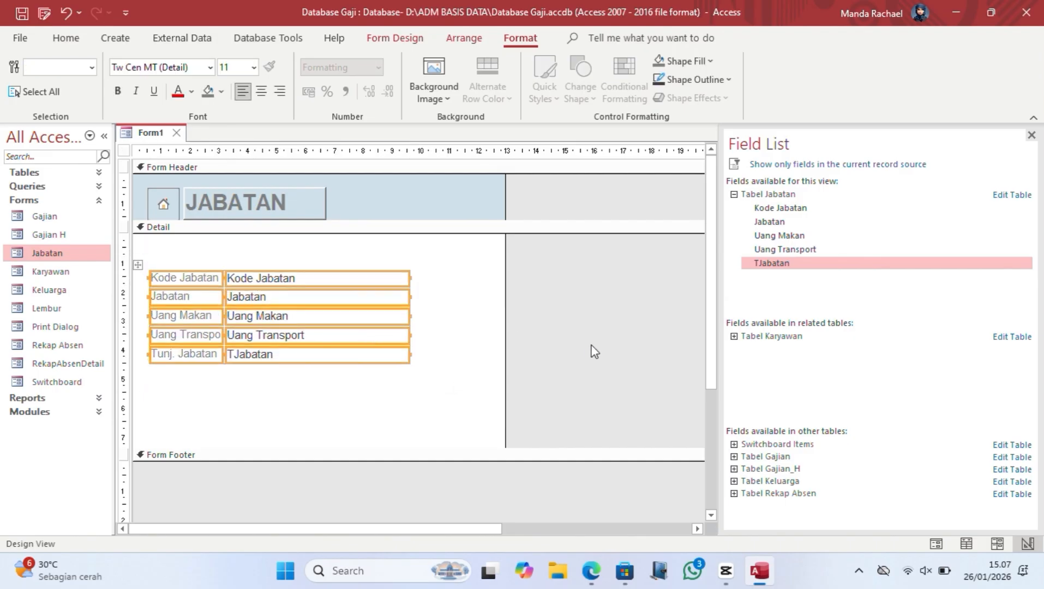
pyautogui.click(155, 212)
pyautogui.moveTo(140, 181); pyautogui.dragTo(349, 219)
pyautogui.press('Left')
pyautogui.press('Up')
pyautogui.press('Up')
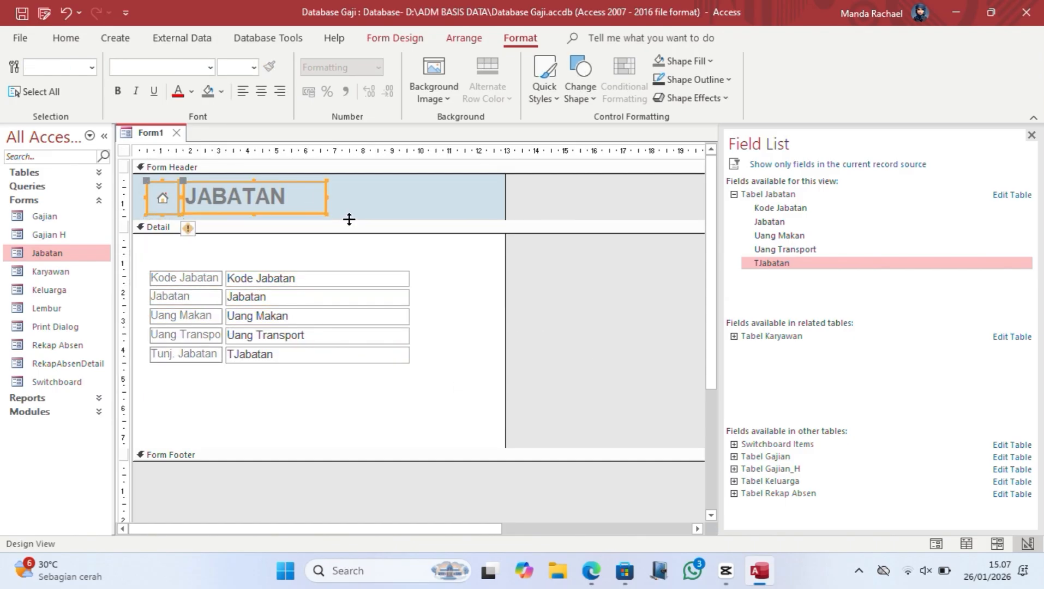
pyautogui.click(528, 315)
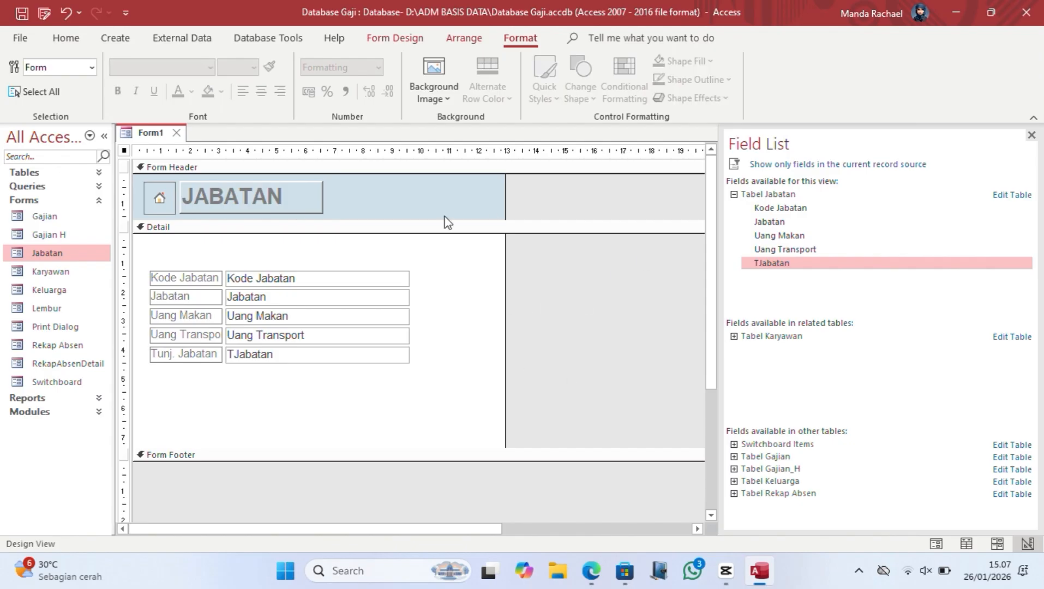
# Step: Preview the existing Entry Jabatan form for reference and close it
pyautogui.doubleClick(77, 259)
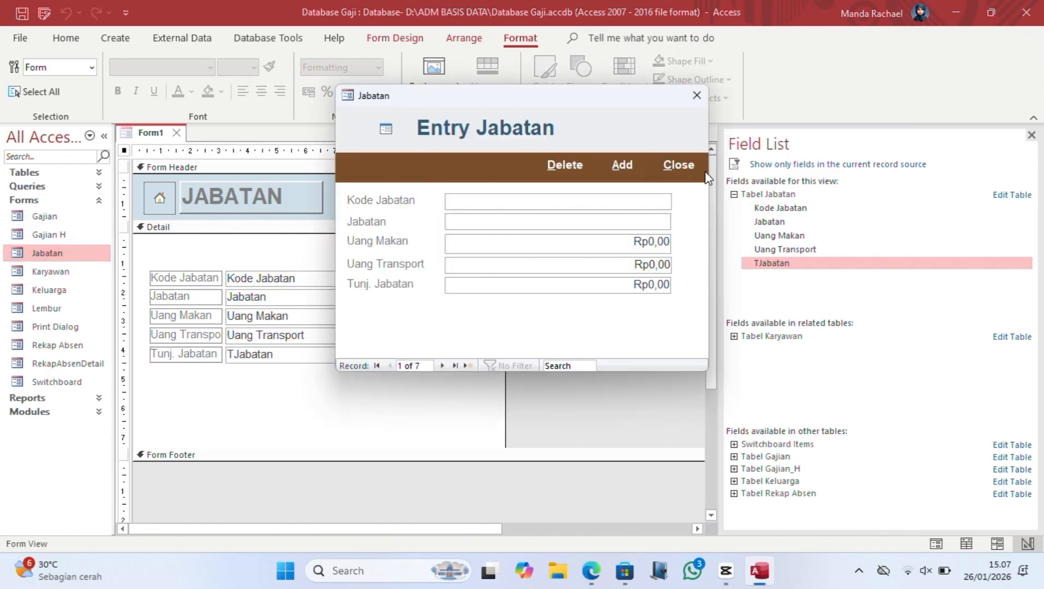
pyautogui.click(697, 96)
pyautogui.click(66, 38)
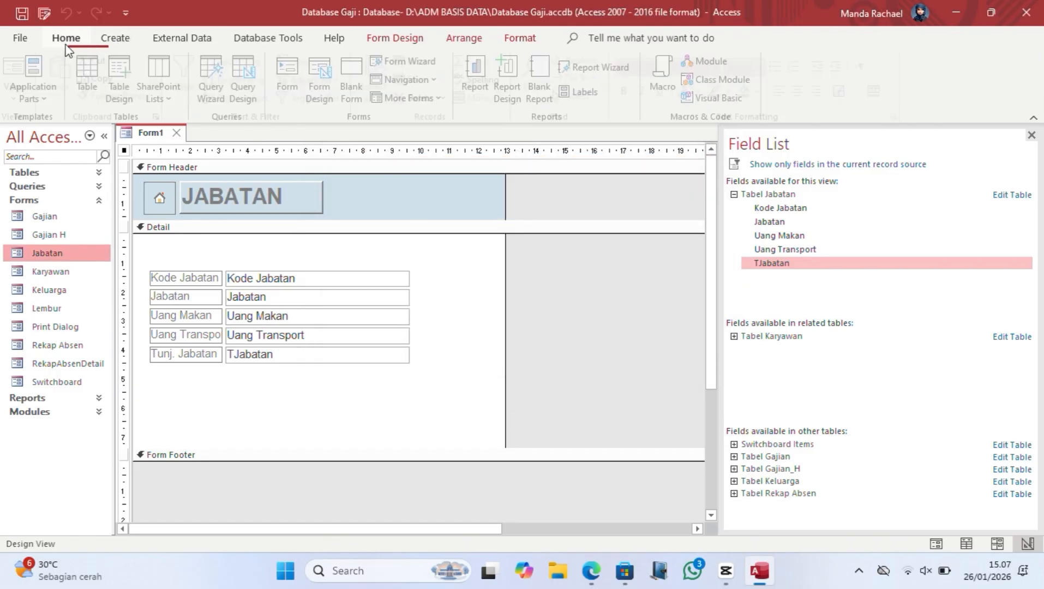
# Step: Place a command button in the Detail section with the Record Operations > Delete Record action
pyautogui.click(115, 39)
pyautogui.click(389, 39)
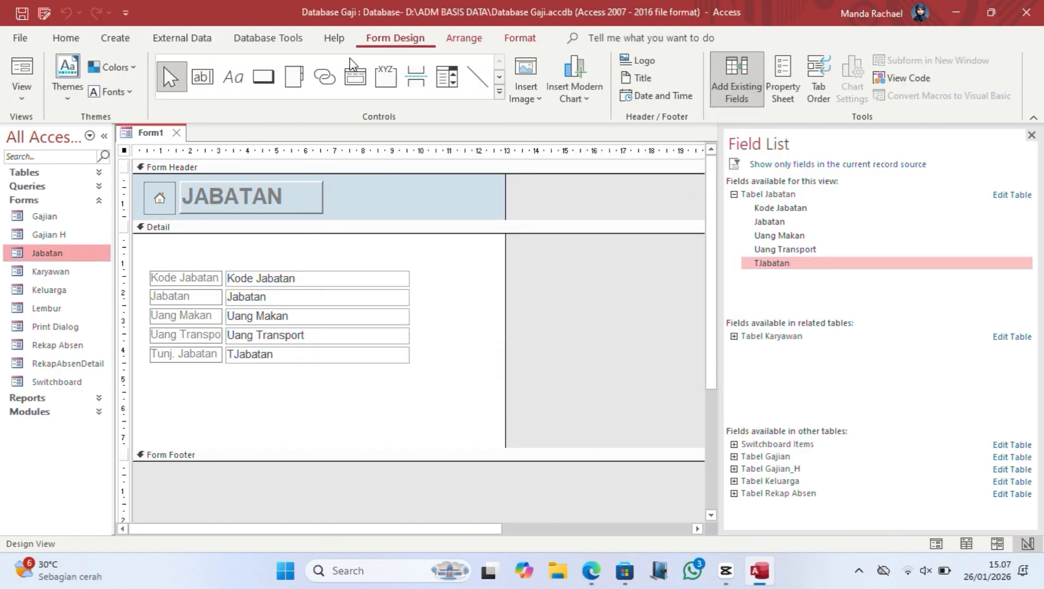
pyautogui.click(263, 76)
pyautogui.click(361, 242)
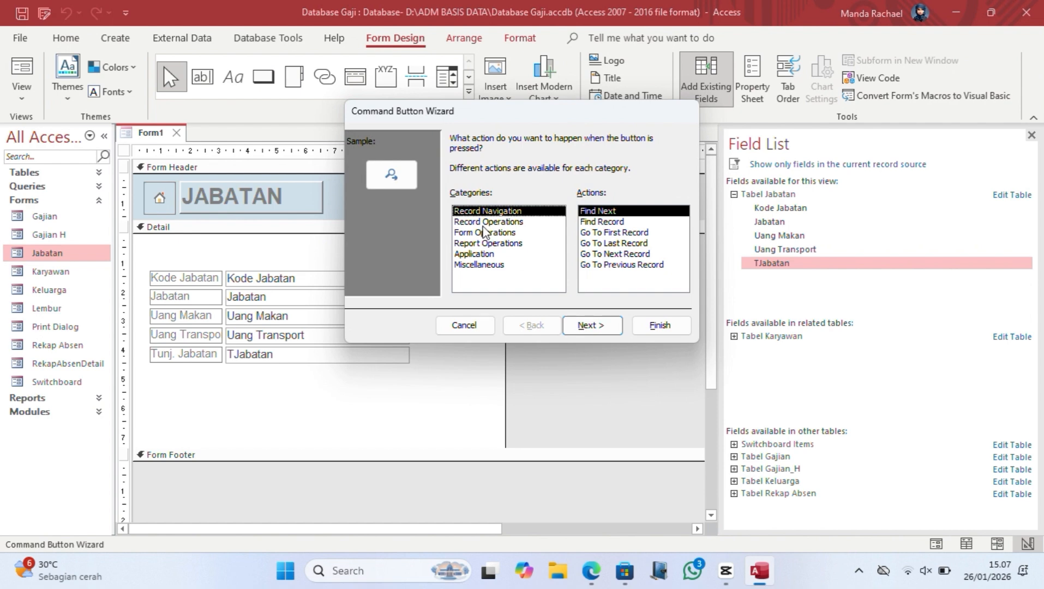
pyautogui.click(488, 222)
pyautogui.click(630, 222)
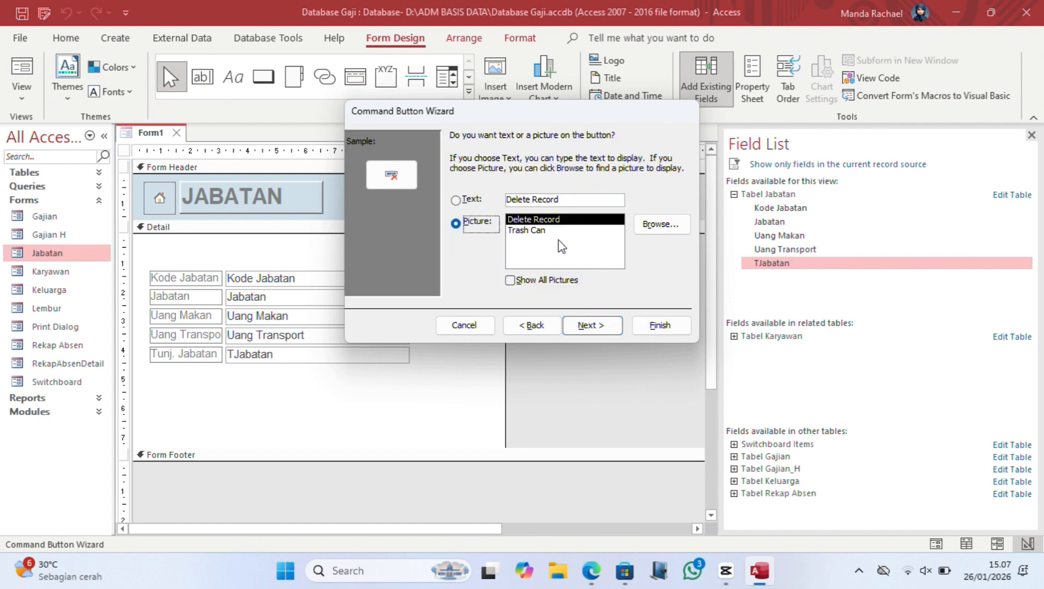
# Step: Caption the button 'Delete', name it cmdDelete and finish the wizard
pyautogui.click(463, 203)
pyautogui.moveTo(532, 202); pyautogui.dragTo(604, 201)
pyautogui.press('BackSpace')
pyautogui.press('BackSpace')
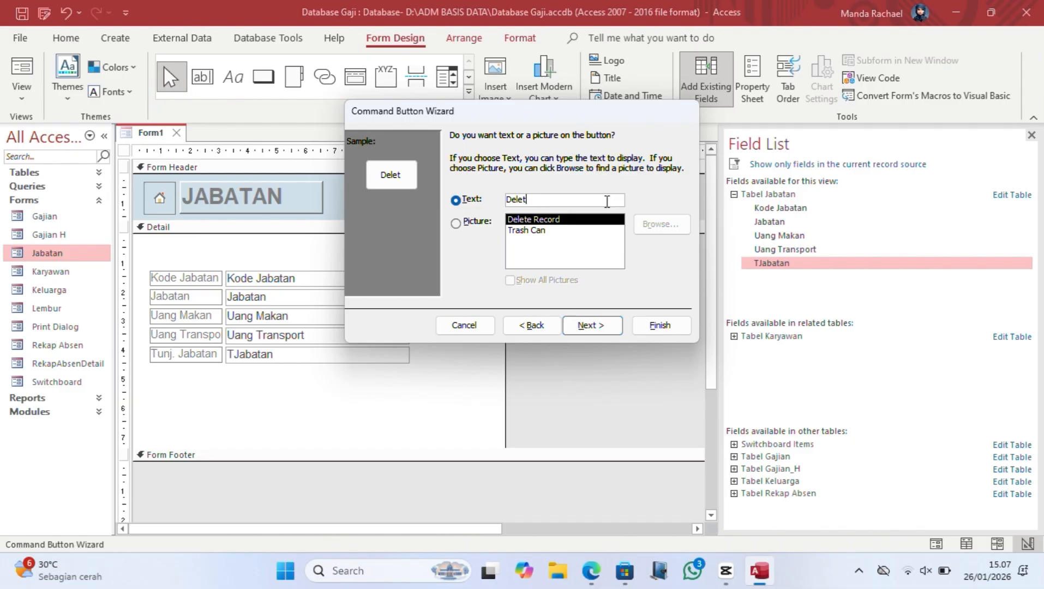
pyautogui.write('e')
pyautogui.write('&')
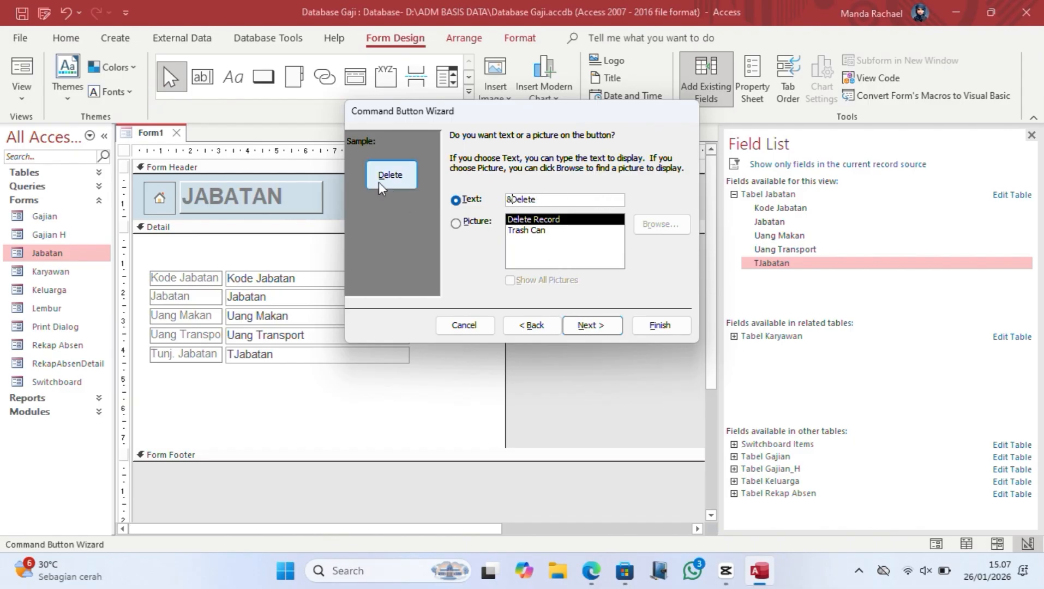
pyautogui.click(591, 325)
pyautogui.write('cmdDelete')
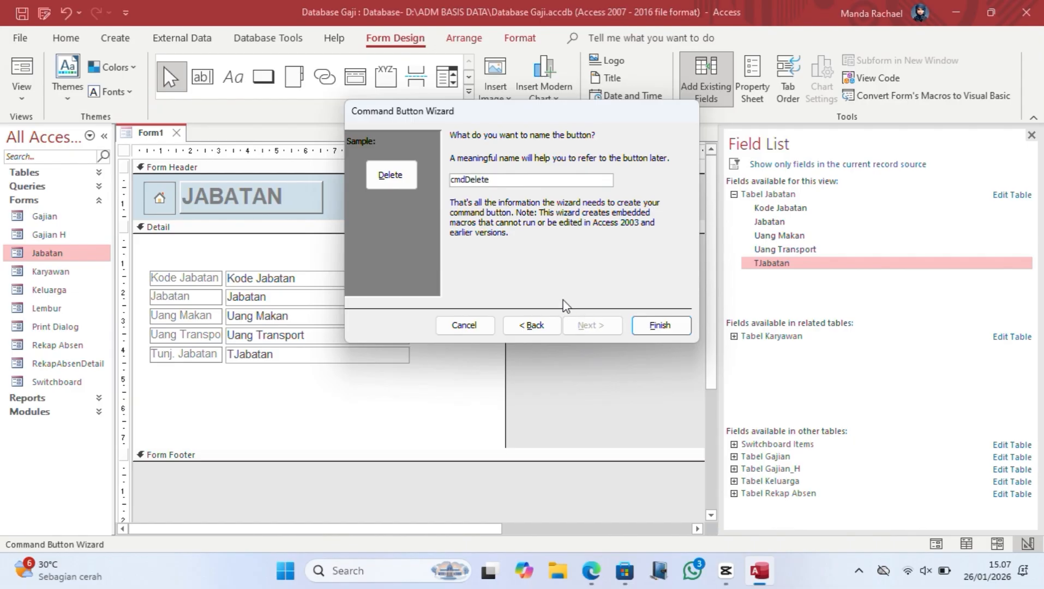
pyautogui.click(660, 325)
pyautogui.click(501, 265)
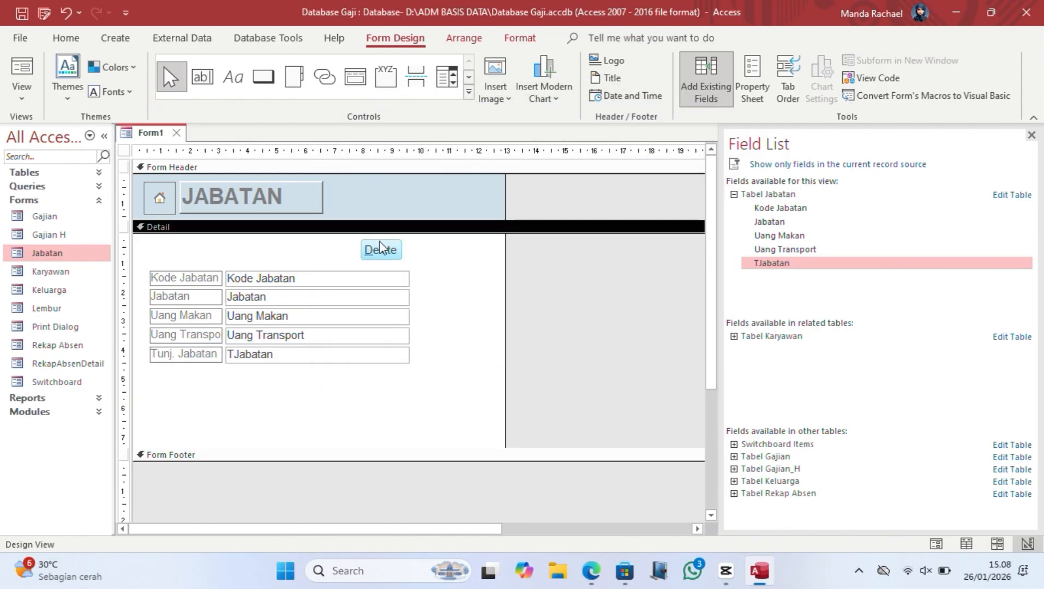
# Step: Add an Add New Record button captioned '&Add', named cmdAdd, sized to match Delete
pyautogui.click(263, 77)
pyautogui.moveTo(417, 247); pyautogui.dragTo(450, 261)
pyautogui.click(487, 221)
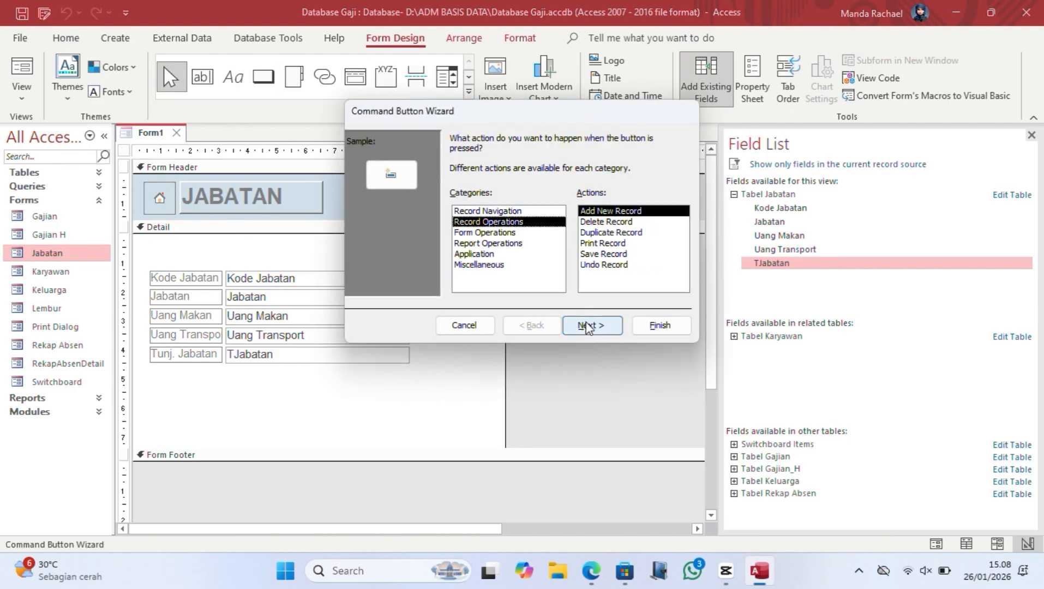
pyautogui.click(600, 332)
pyautogui.click(456, 201)
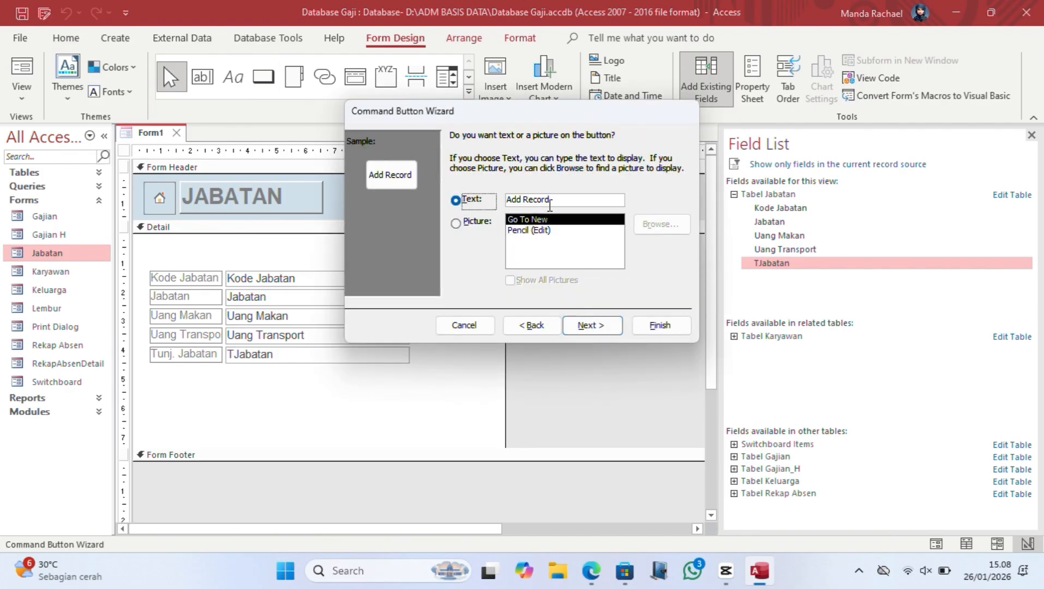
pyautogui.moveTo(520, 200); pyautogui.dragTo(577, 207)
pyautogui.press('BackSpace')
pyautogui.press('Home')
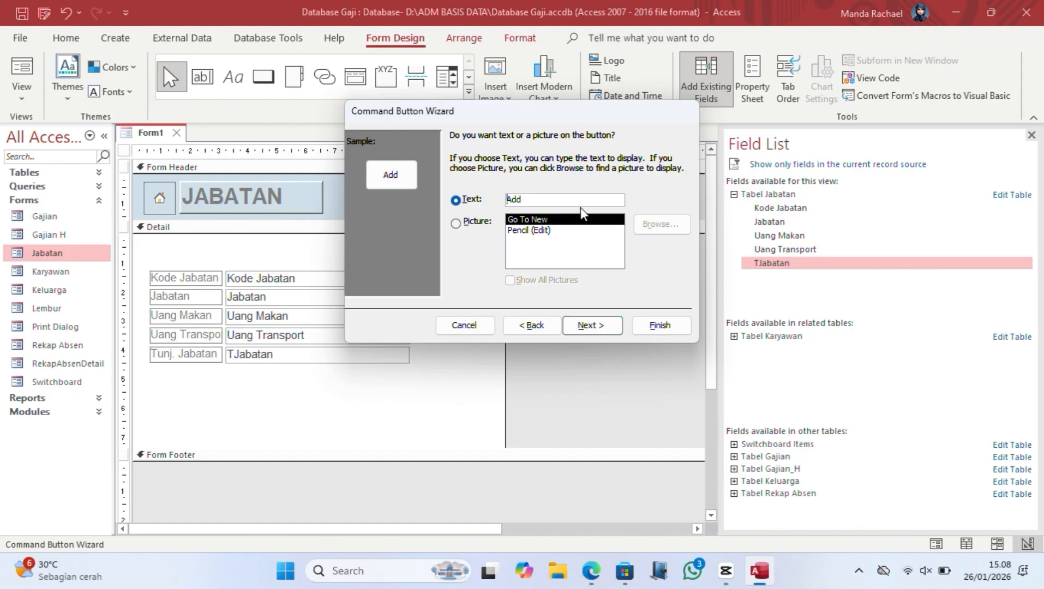
pyautogui.write('&')
pyautogui.click(606, 327)
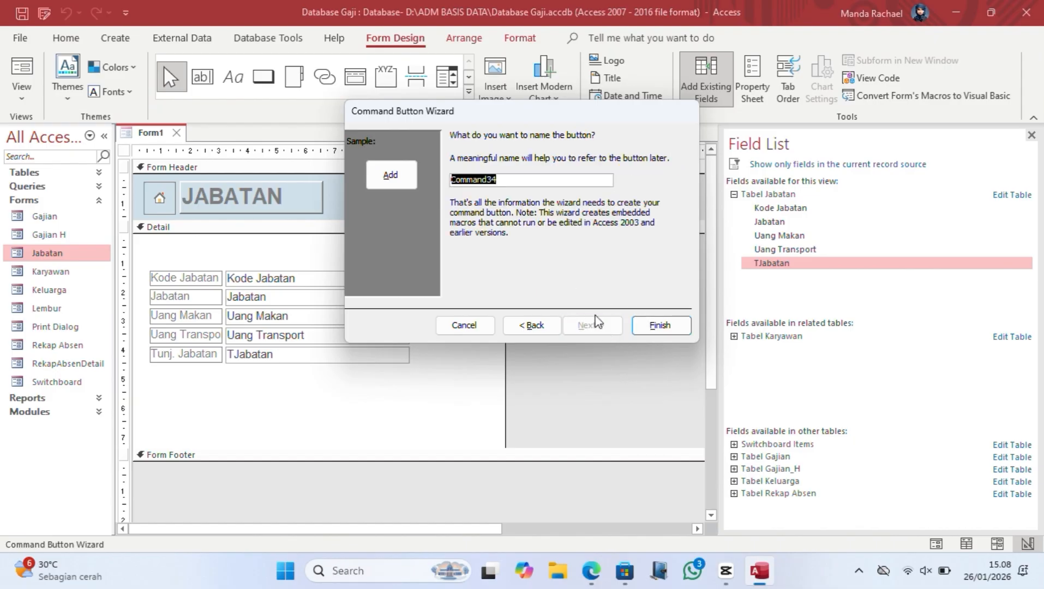
pyautogui.write('cmdAdd')
pyautogui.click(656, 326)
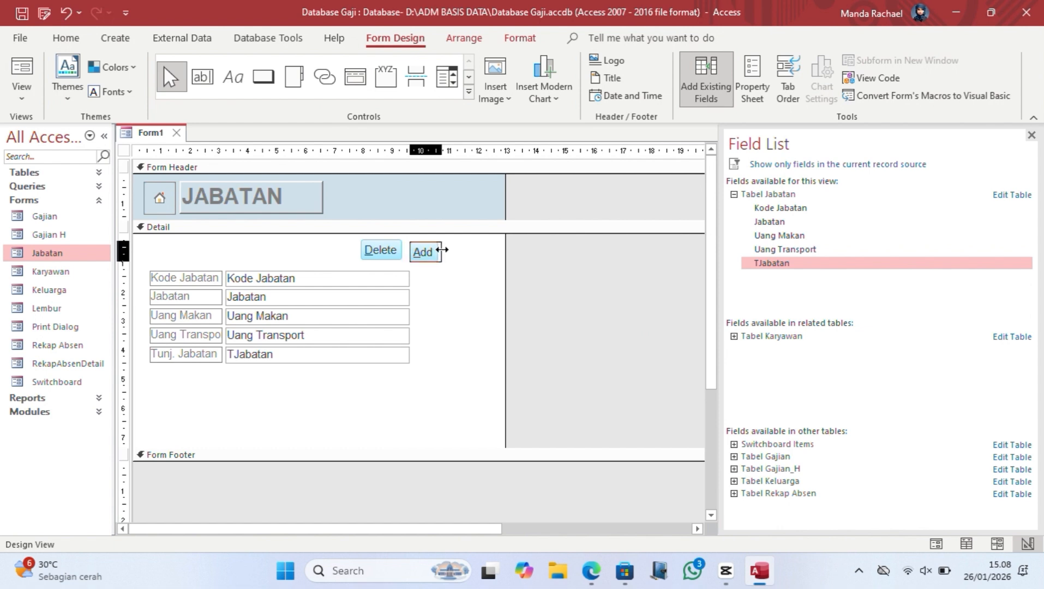
pyautogui.click(409, 241)
pyautogui.moveTo(408, 240); pyautogui.dragTo(445, 249)
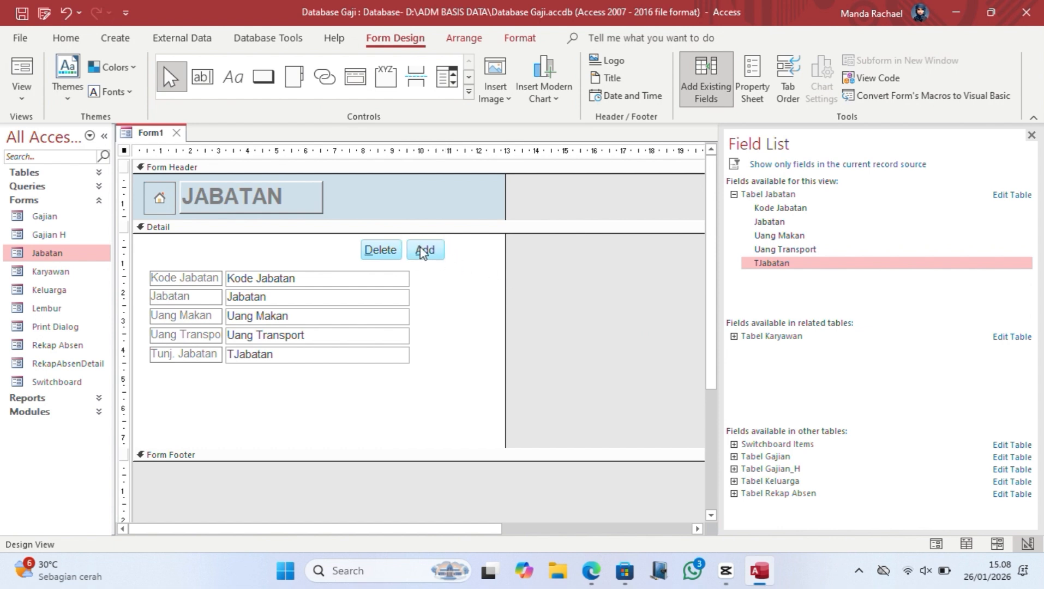
# Step: Add a Form Operations Close Form button captioned 'Close', named cmdClose
pyautogui.click(263, 77)
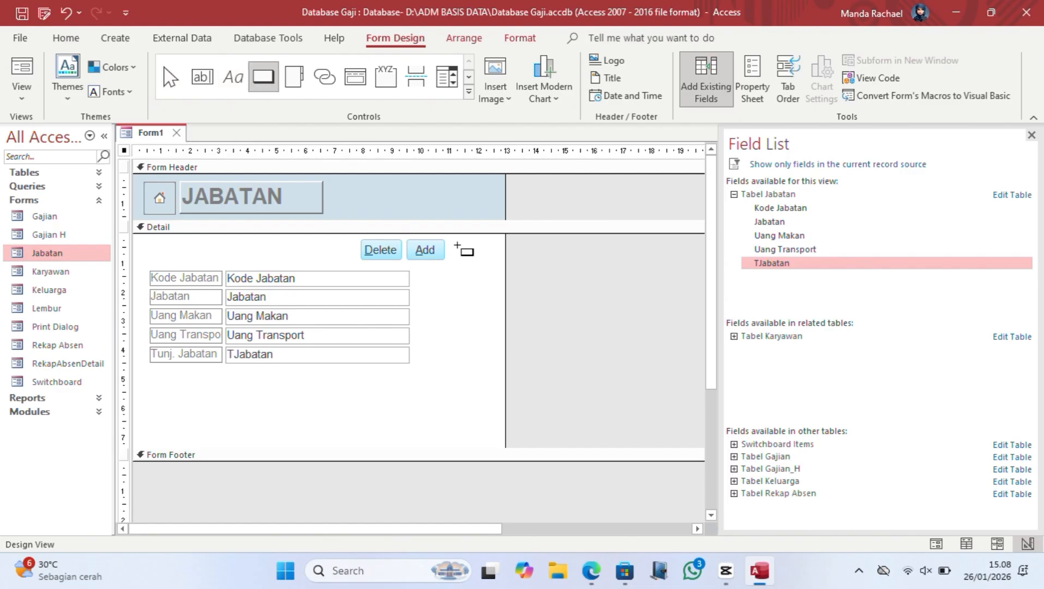
pyautogui.moveTo(453, 245); pyautogui.dragTo(496, 266)
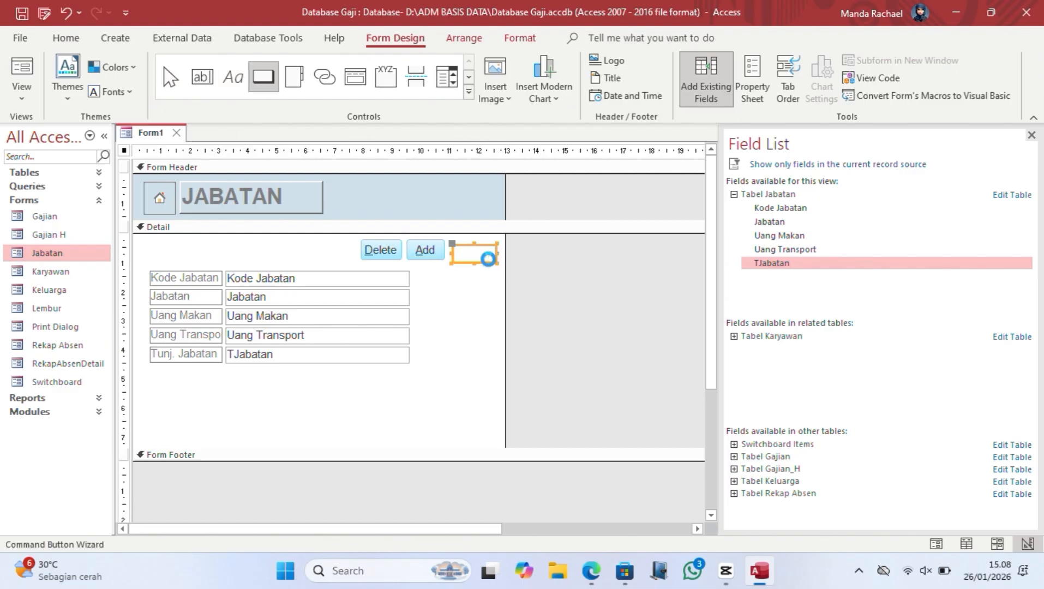
pyautogui.click(484, 223)
pyautogui.click(491, 244)
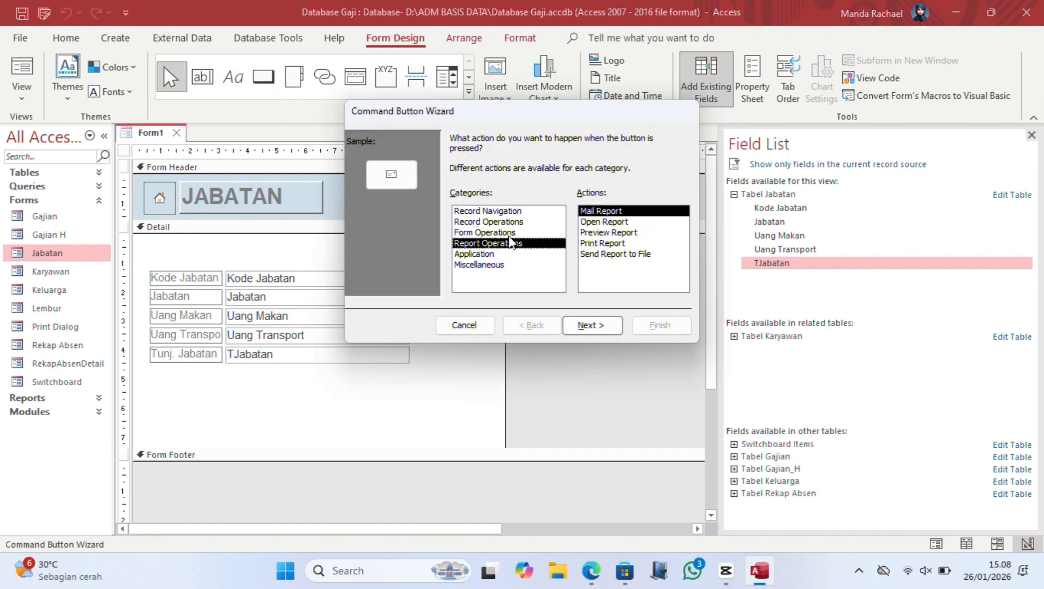
pyautogui.click(508, 234)
pyautogui.click(602, 222)
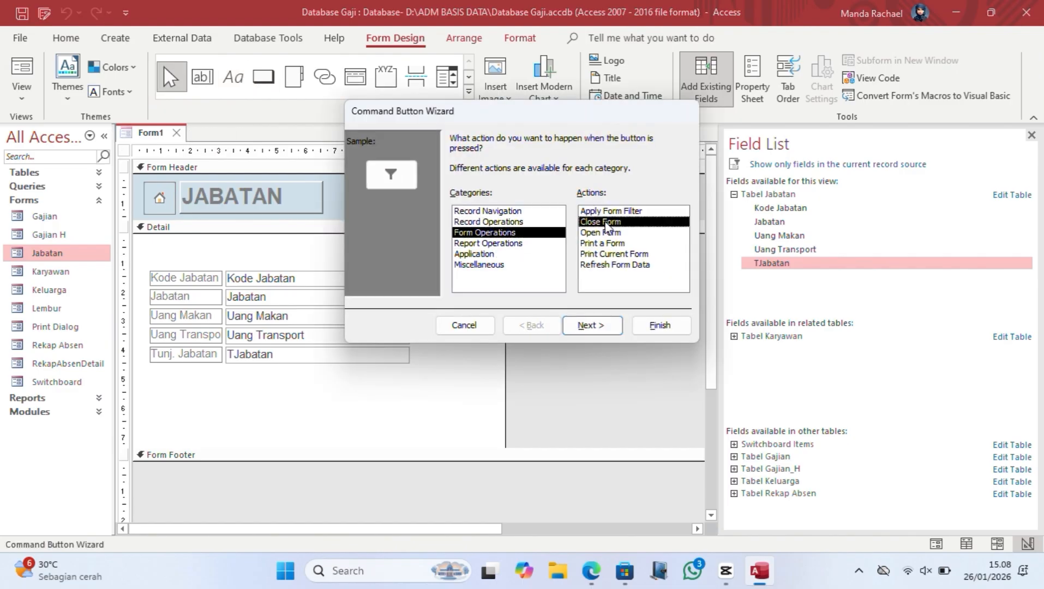
pyautogui.click(604, 329)
pyautogui.click(455, 200)
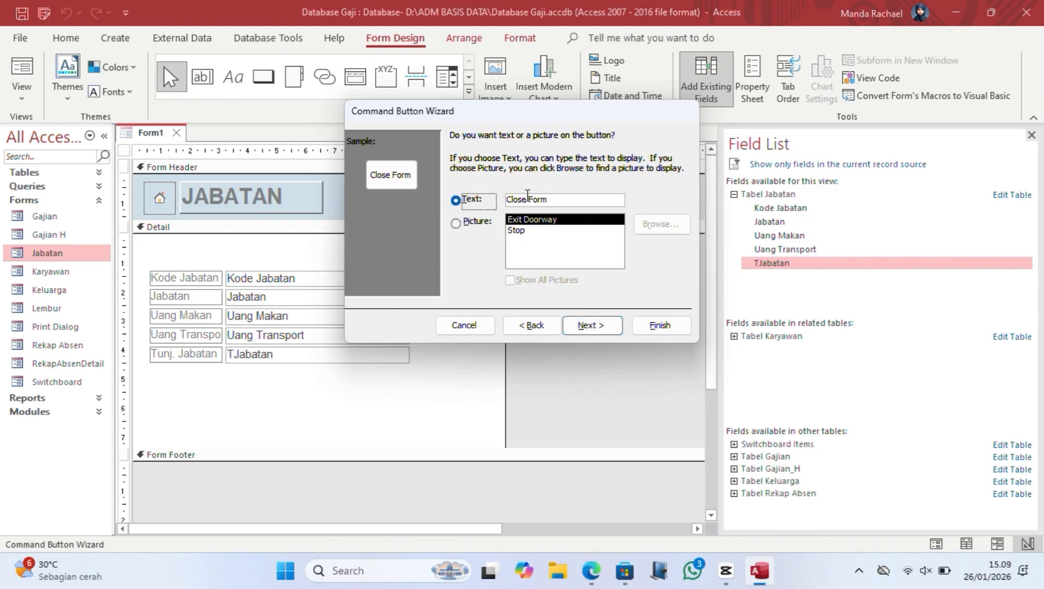
pyautogui.click(594, 198)
pyautogui.press('BackSpace')
pyautogui.press('BackSpace')
pyautogui.press('BackSpace')
pyautogui.press('BackSpace')
pyautogui.press('BackSpace')
pyautogui.press('BackSpace')
pyautogui.write('e')
pyautogui.click(590, 325)
pyautogui.write('c')
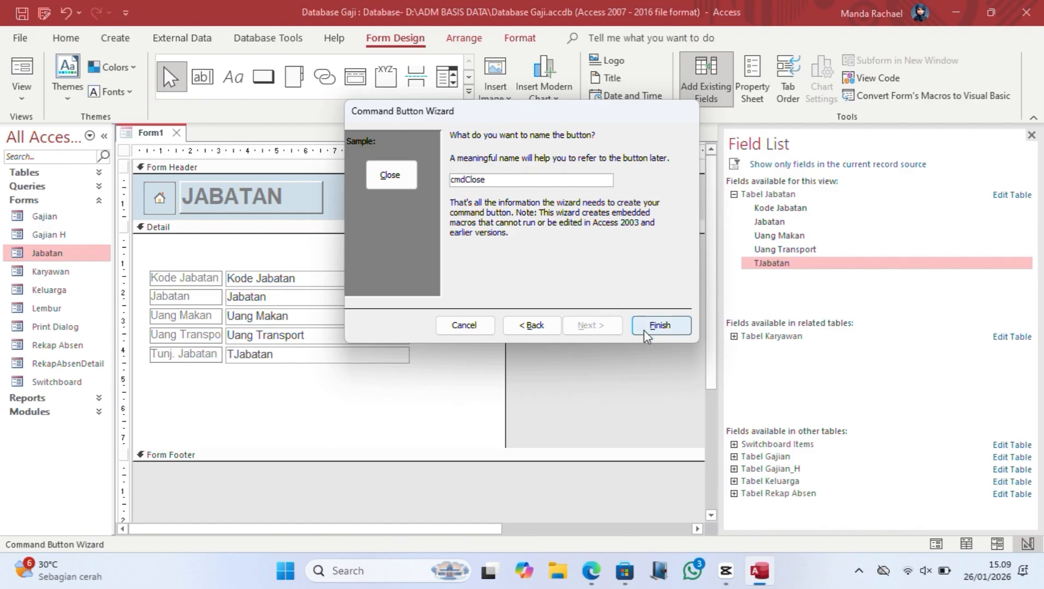
pyautogui.click(660, 325)
# Step: Move the Close button next to Add, then select Delete, Add and Close together
pyautogui.moveTo(464, 255); pyautogui.dragTo(446, 238)
pyautogui.click(516, 306)
pyautogui.moveTo(338, 235); pyautogui.dragTo(494, 263)
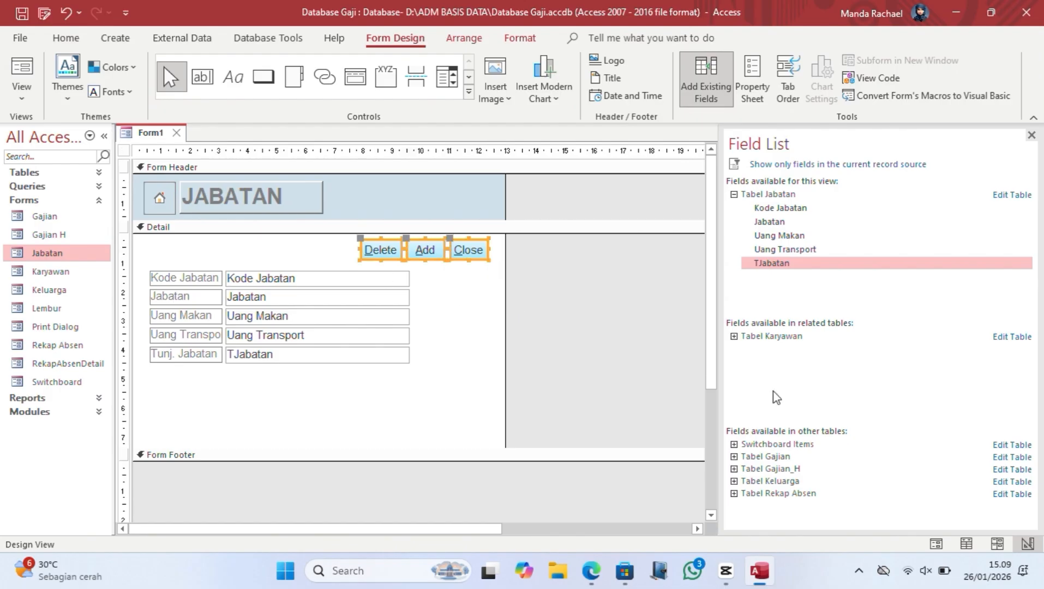
# Step: Give the Delete, Add and Close buttons a soft red #CF7B79 fill and Extra Bold captions
pyautogui.click(1031, 135)
pyautogui.click(752, 79)
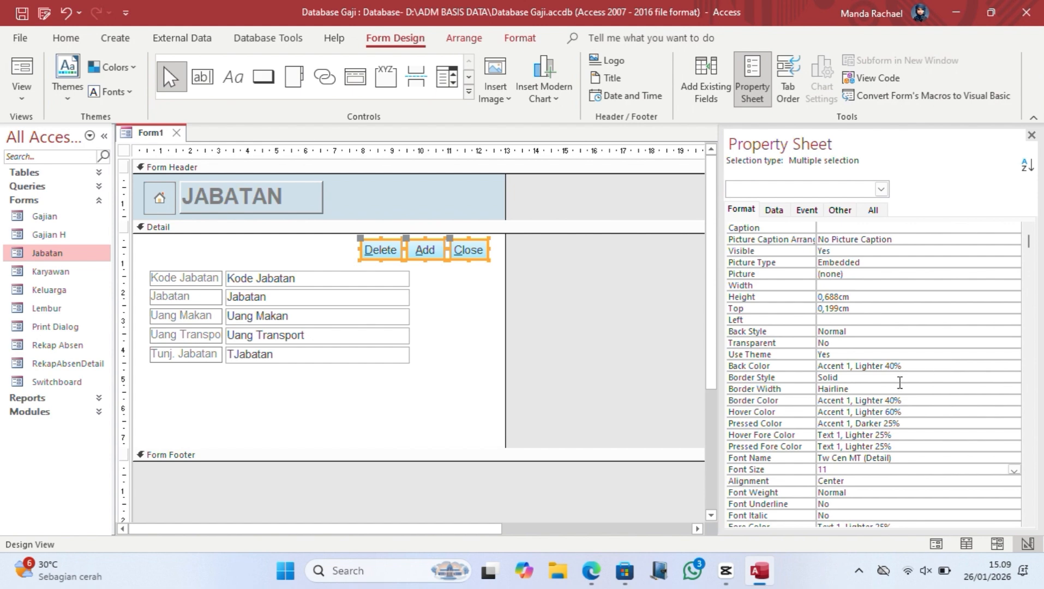
pyautogui.click(916, 368)
pyautogui.click(1001, 366)
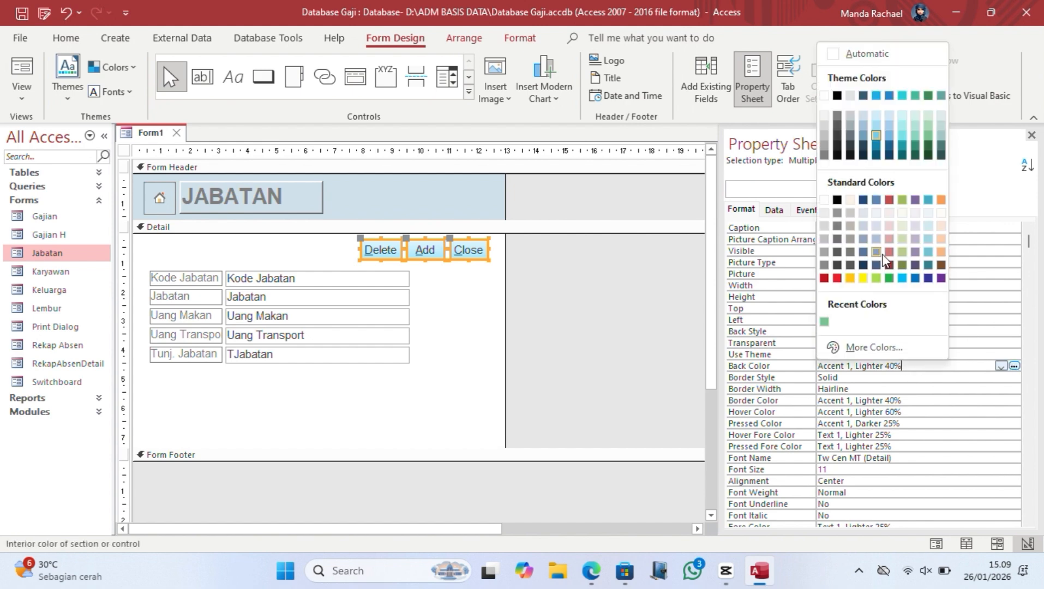
pyautogui.click(889, 251)
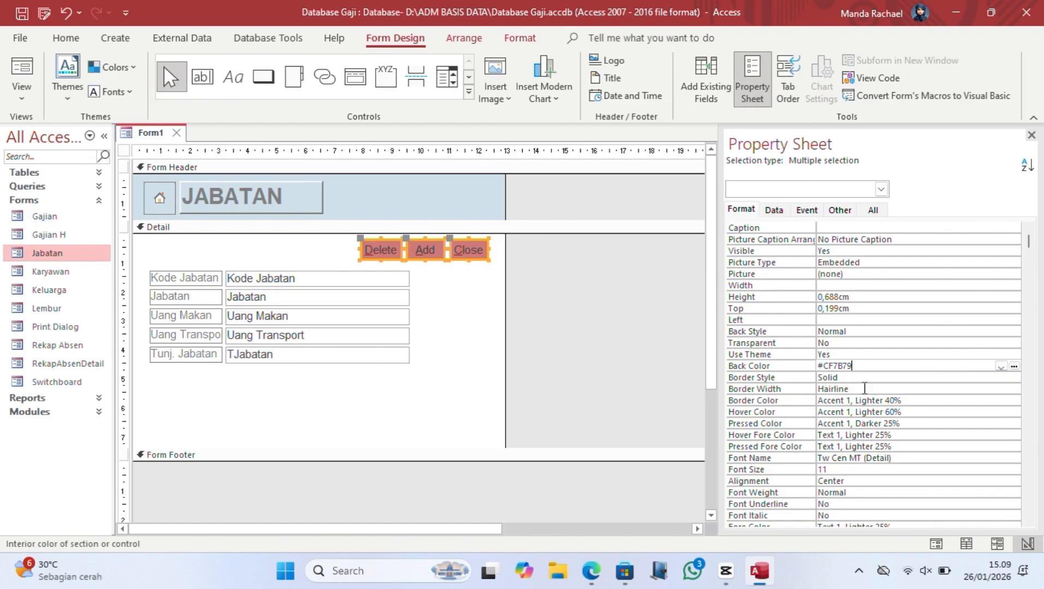
pyautogui.click(966, 492)
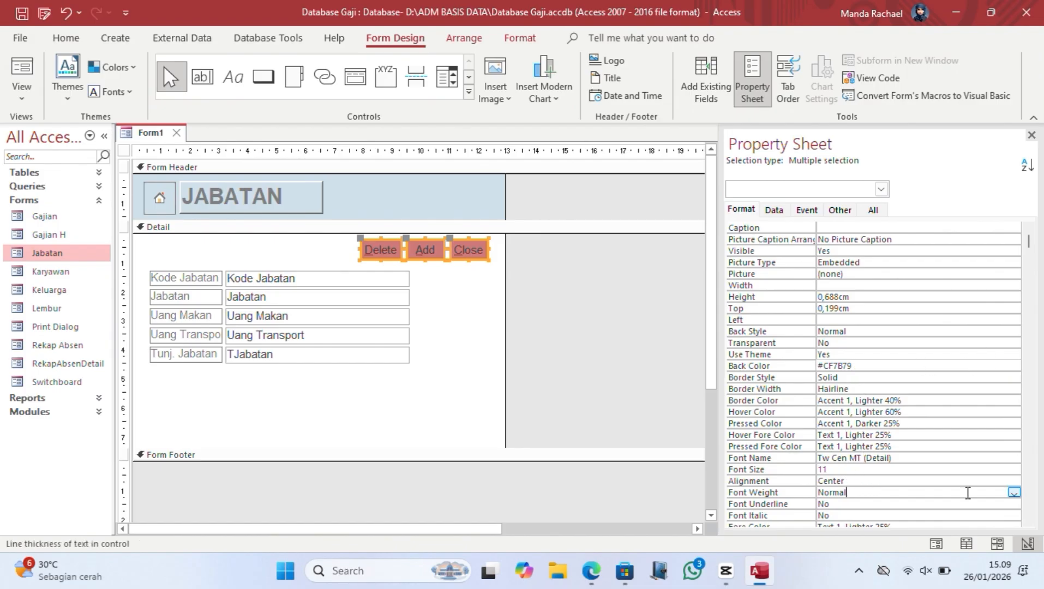
pyautogui.click(1013, 493)
pyautogui.click(894, 473)
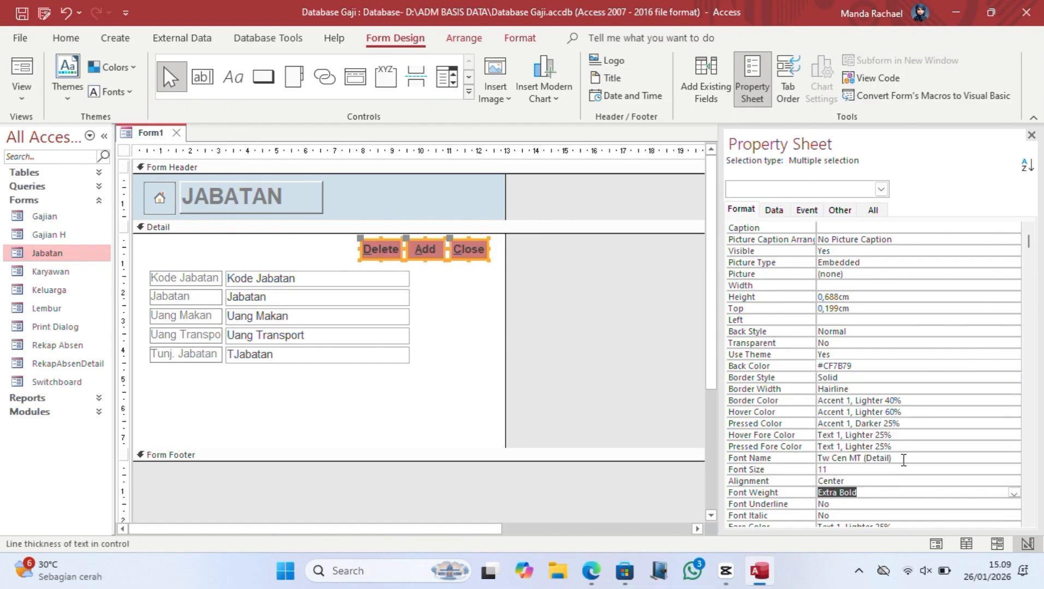
# Step: Set the buttons' hover colour to yellow #FFF200 and their text to a light colour
pyautogui.click(904, 412)
pyautogui.click(1001, 412)
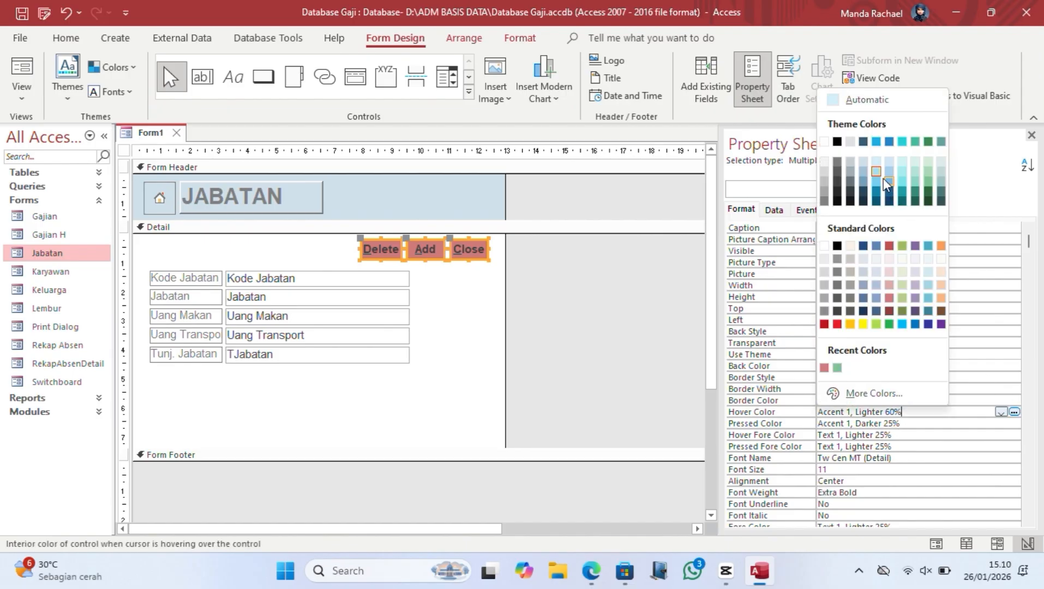
pyautogui.click(863, 324)
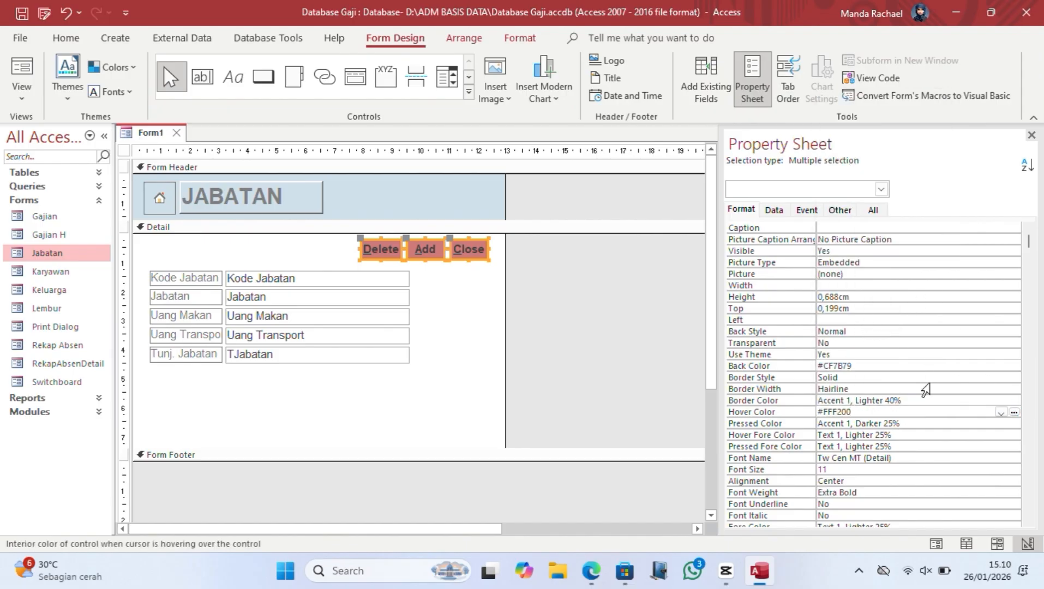
pyautogui.scroll(-3, 1030, 277)
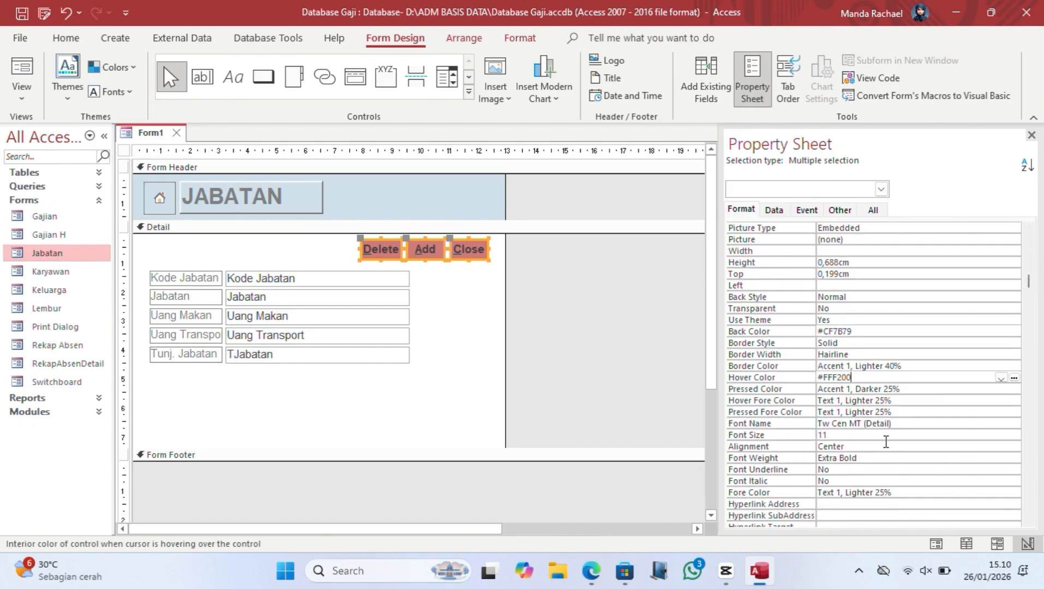
pyautogui.click(870, 491)
pyautogui.click(1001, 492)
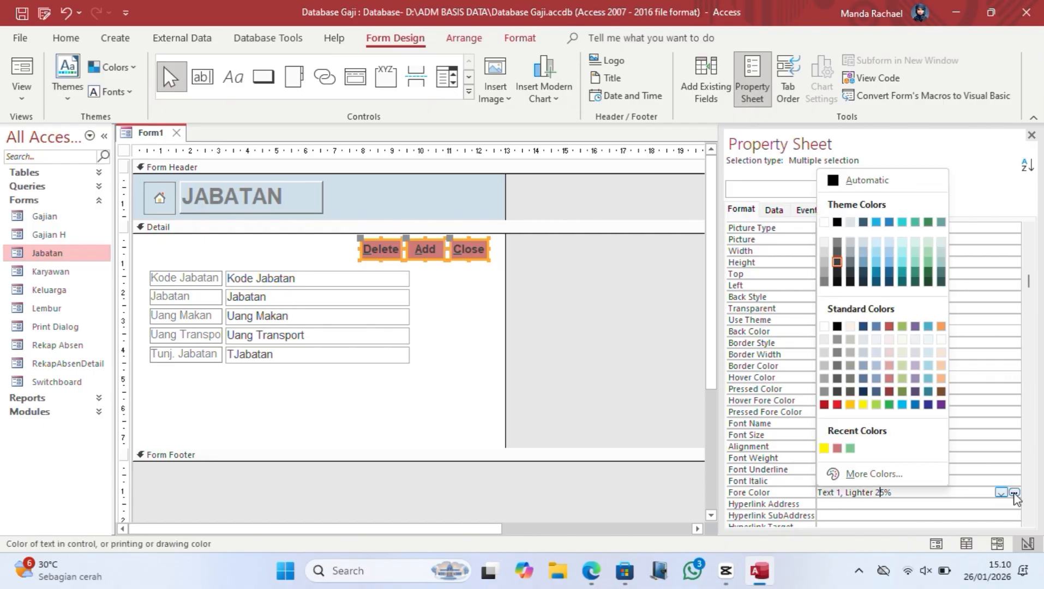
pyautogui.click(852, 327)
# Step: Deselect the buttons and switch Form1 to Form View
pyautogui.click(652, 340)
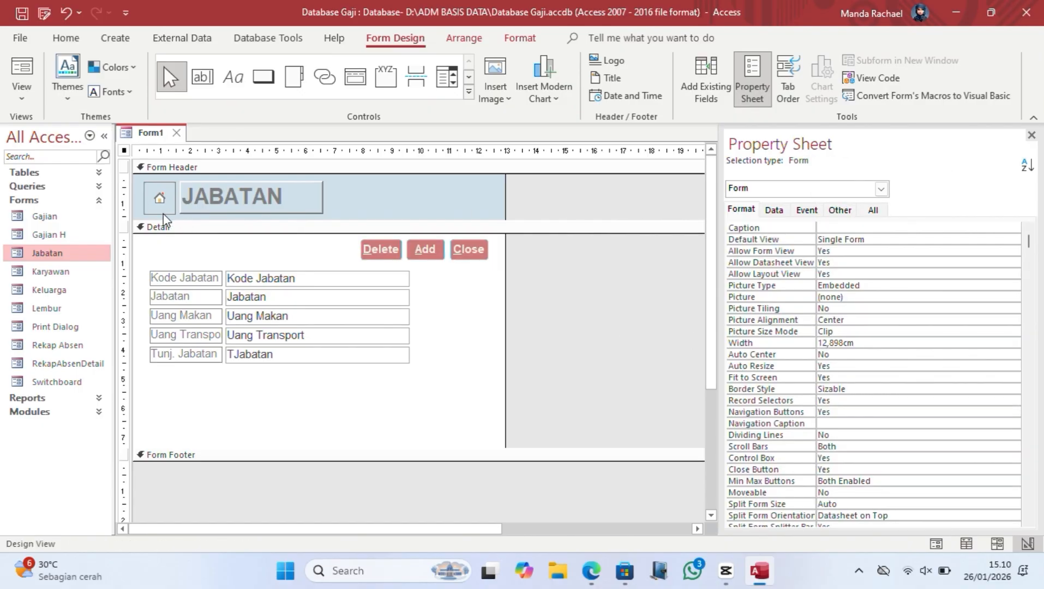
pyautogui.click(23, 93)
pyautogui.click(62, 127)
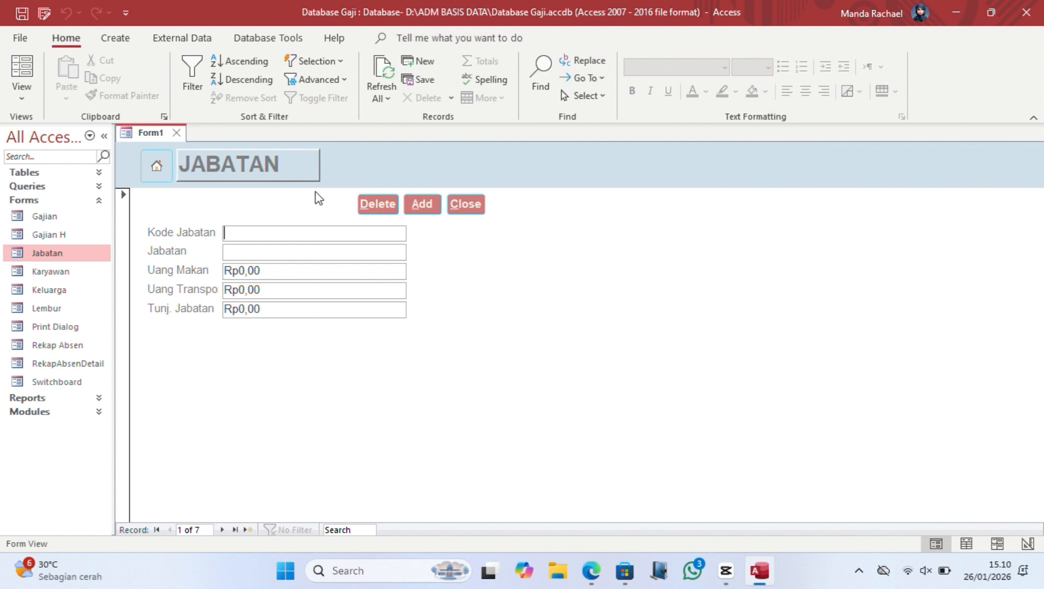
# Step: Check that the home button opens the Switchboard, then step forward to blank record 8
pyautogui.click(156, 169)
pyautogui.click(143, 134)
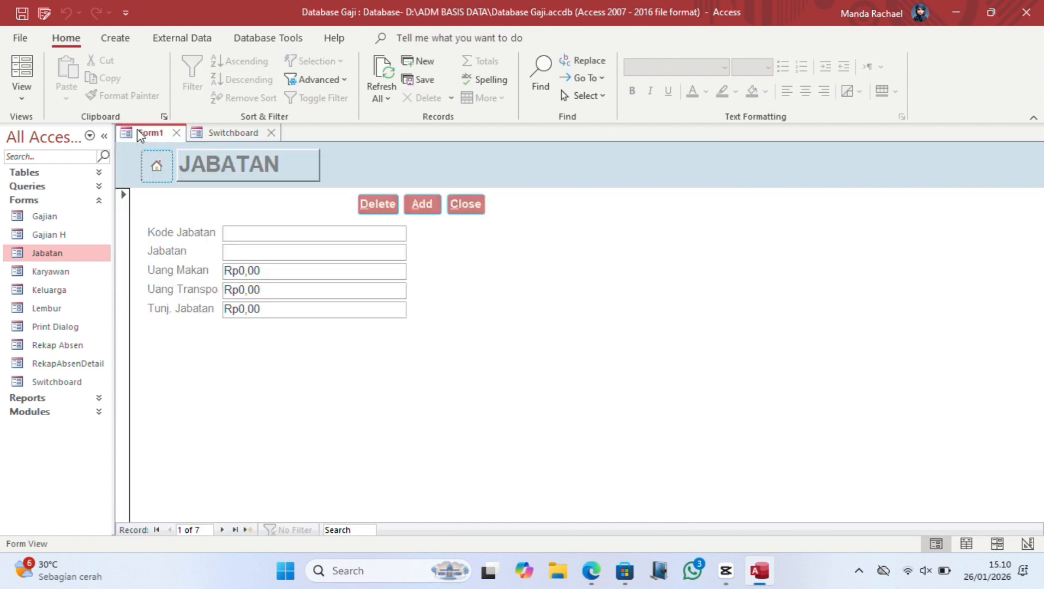
pyautogui.click(223, 529)
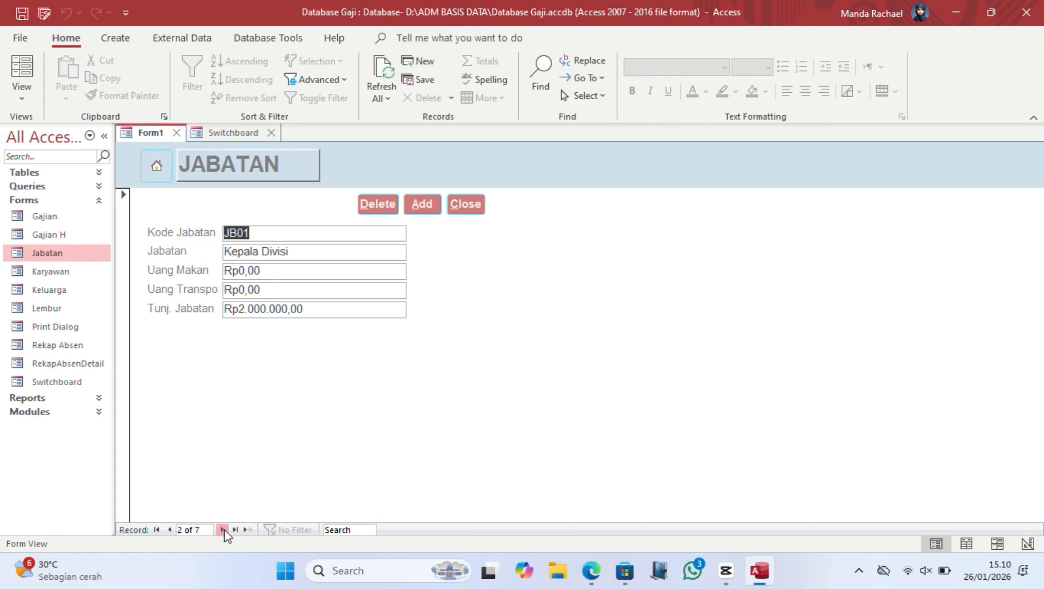
pyautogui.click(223, 529)
pyautogui.click(223, 529)
pyautogui.click(223, 530)
pyautogui.click(223, 529)
pyautogui.click(223, 530)
pyautogui.click(223, 529)
# Step: Try Delete on the blank record and STAFF ADMIN, cancel it, then open the original Jabatan form
pyautogui.click(390, 204)
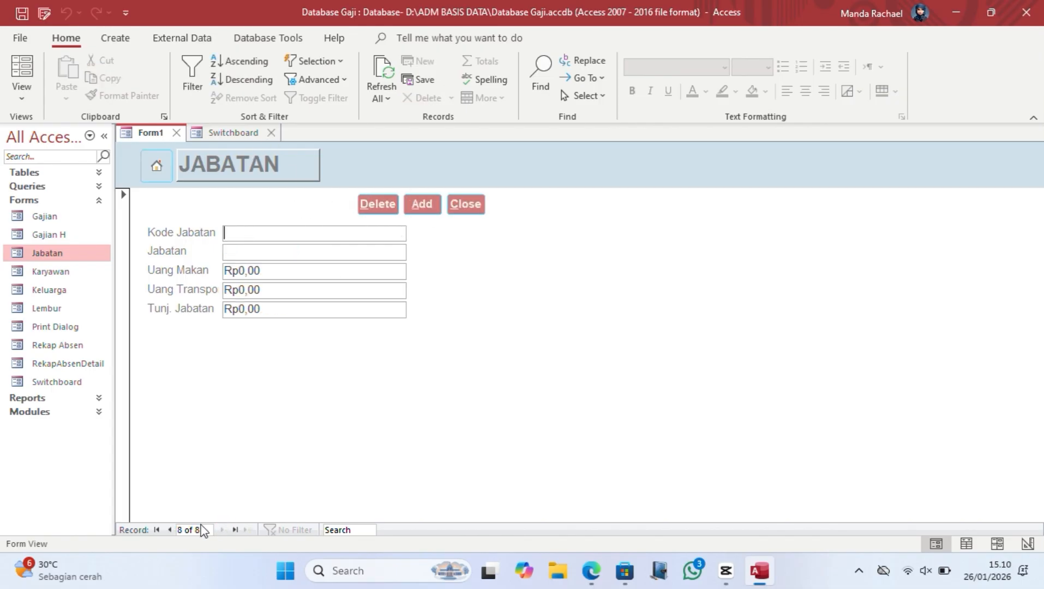
pyautogui.click(170, 529)
pyautogui.click(375, 206)
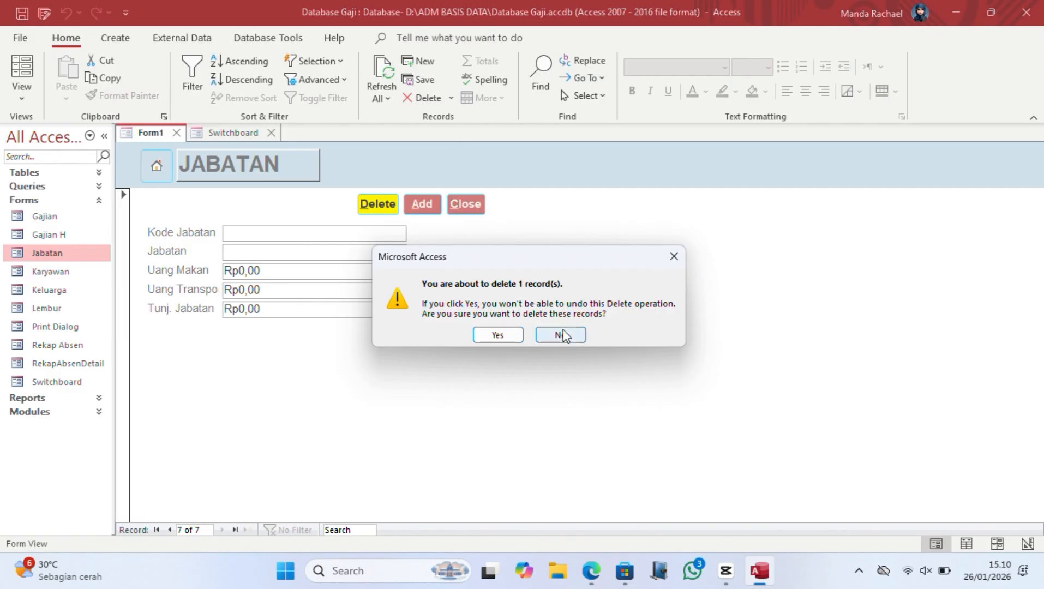
pyautogui.click(558, 335)
pyautogui.click(271, 132)
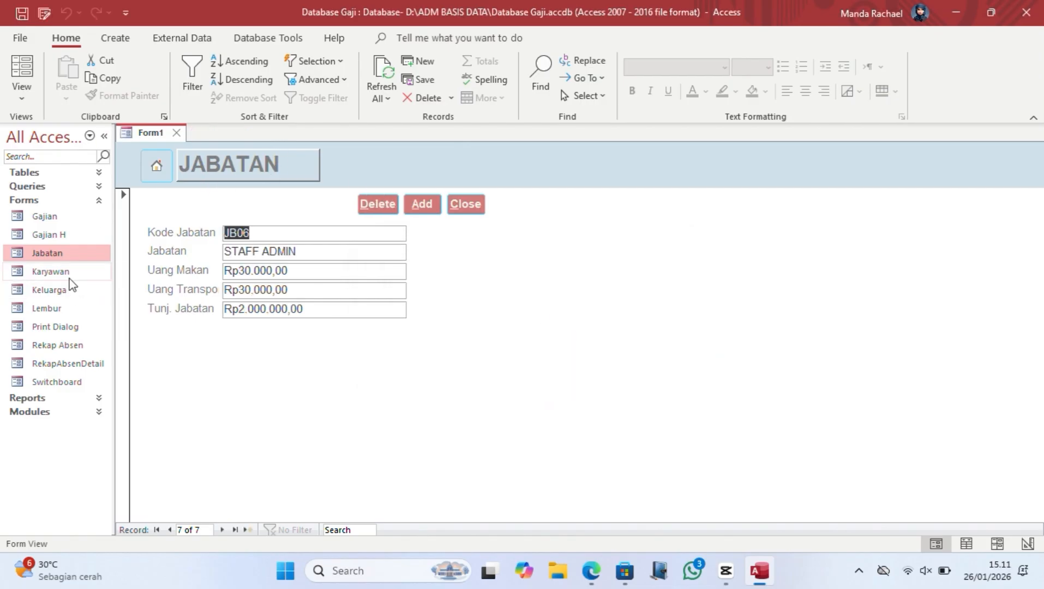
pyautogui.doubleClick(67, 253)
# Step: Trigger the 'Yakin Data dihapus?' prompt and review the Before Del Confirm event code
pyautogui.click(442, 365)
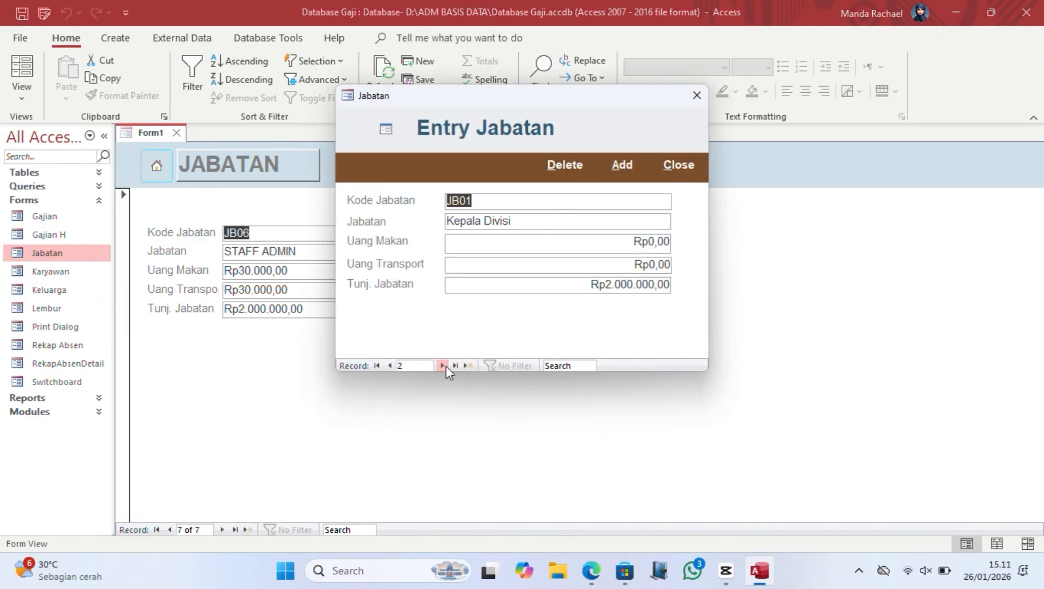
pyautogui.click(564, 164)
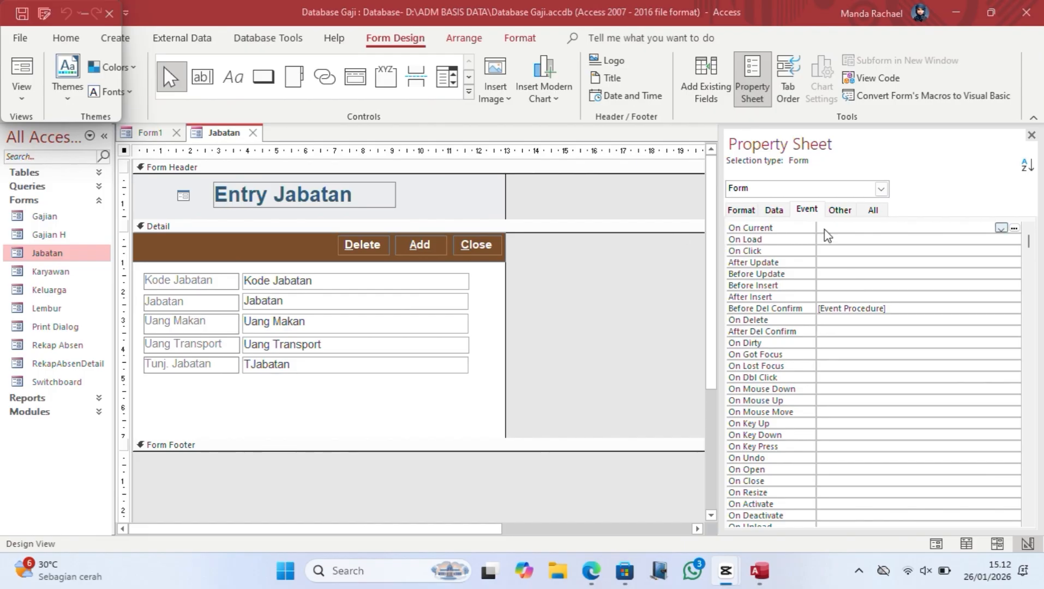
pyautogui.click(895, 308)
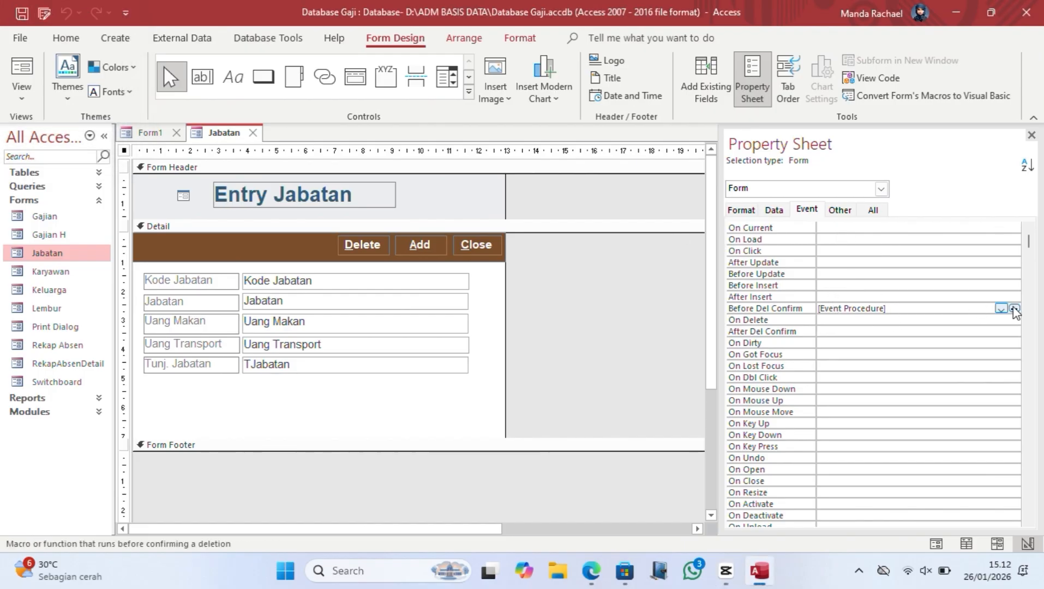
pyautogui.click(1013, 308)
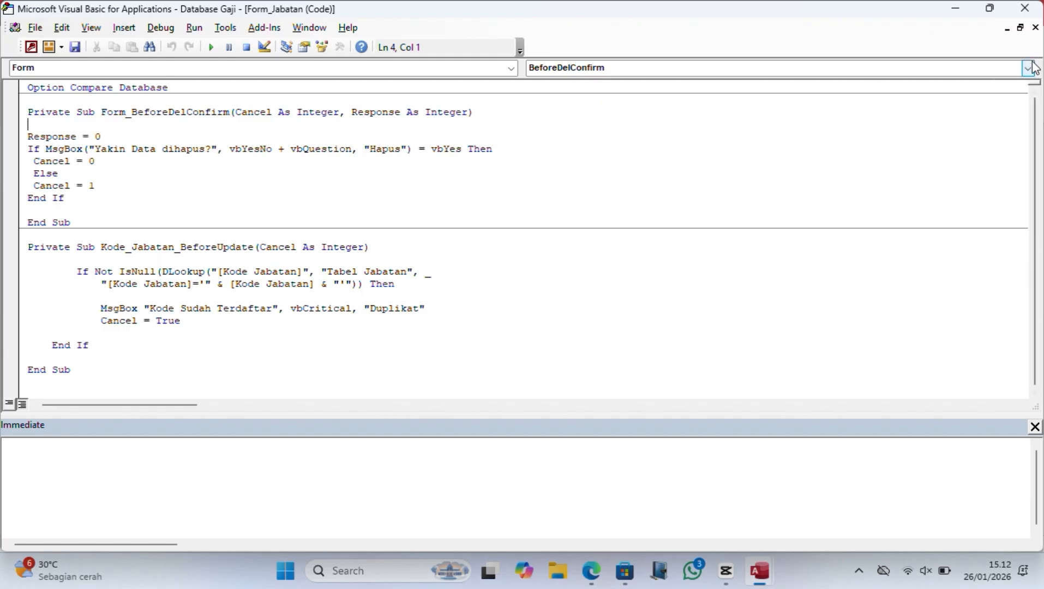
pyautogui.click(1026, 9)
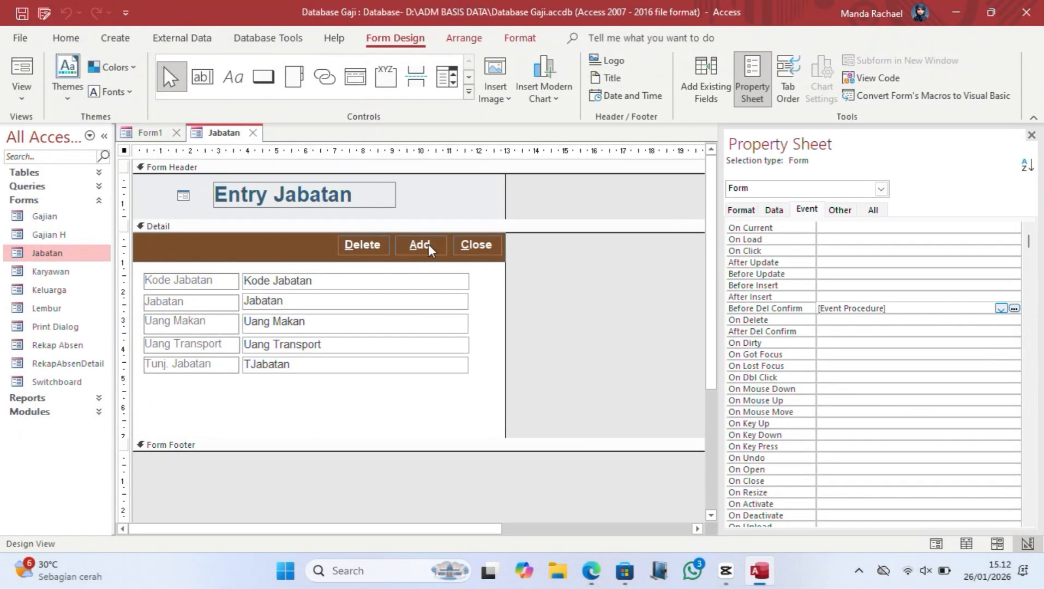
# Step: Review the Kode Jabatan Before Update duplicate check with its 'Kode Sudah Terdaftar' message
pyautogui.click(365, 281)
pyautogui.click(954, 240)
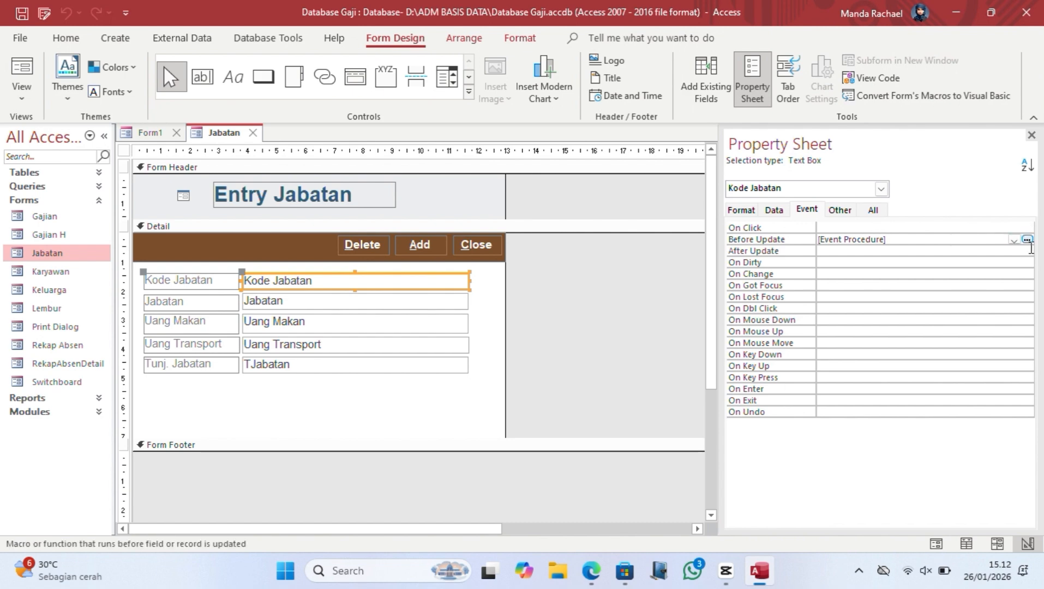
pyautogui.click(1027, 240)
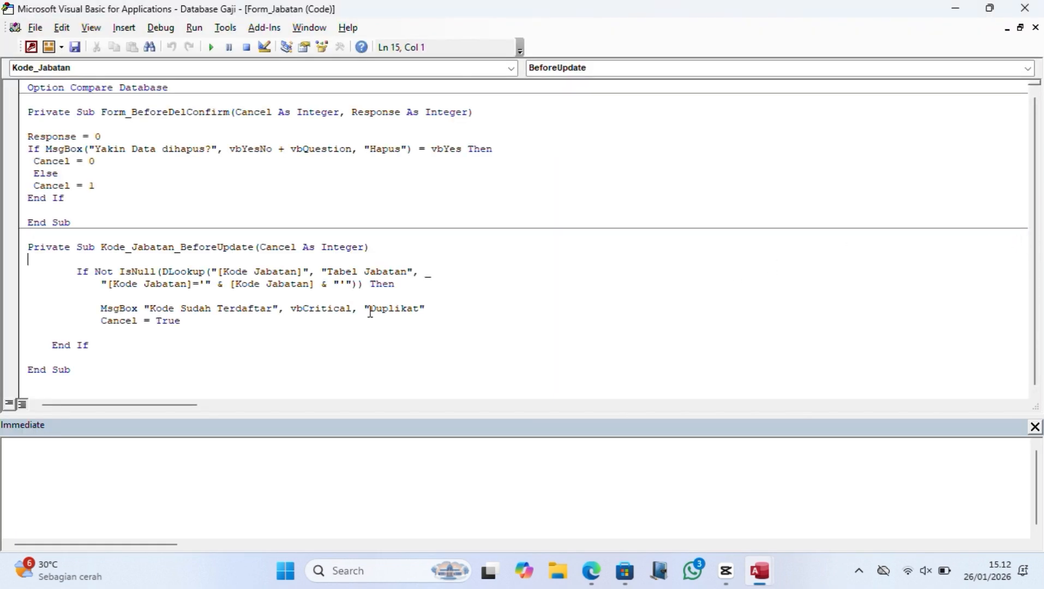
pyautogui.moveTo(146, 310); pyautogui.dragTo(428, 309)
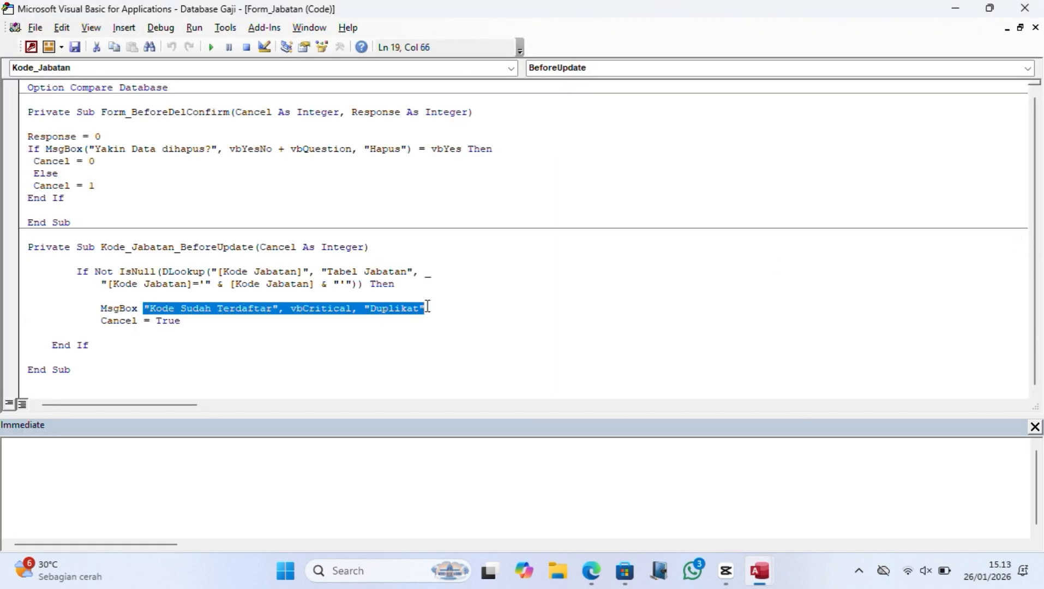
pyautogui.click(430, 309)
pyautogui.click(1024, 7)
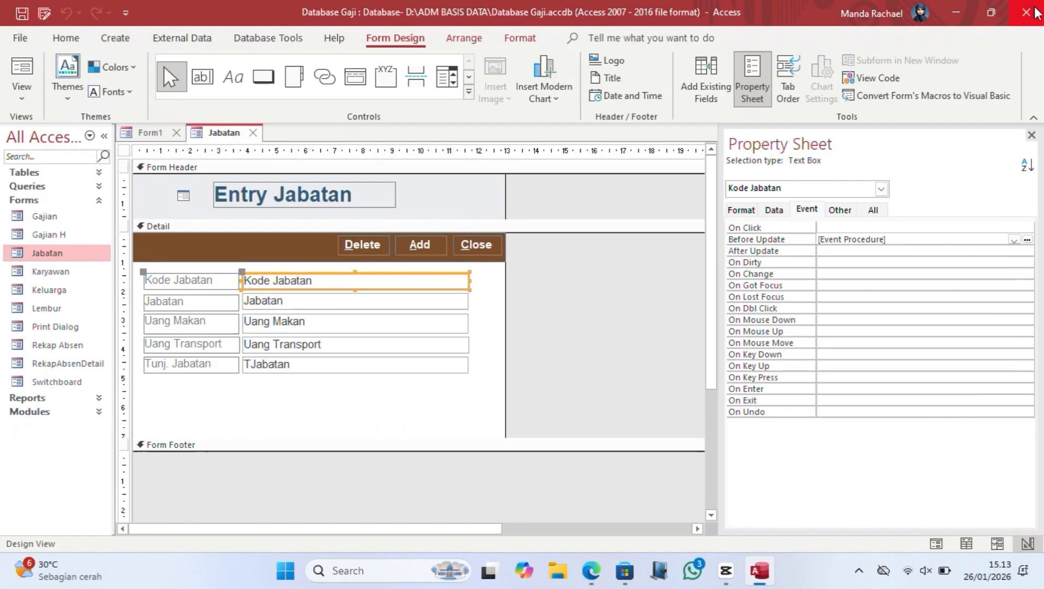
# Step: Close the Jabatan form, answering its save prompt
pyautogui.click(583, 291)
pyautogui.click(252, 133)
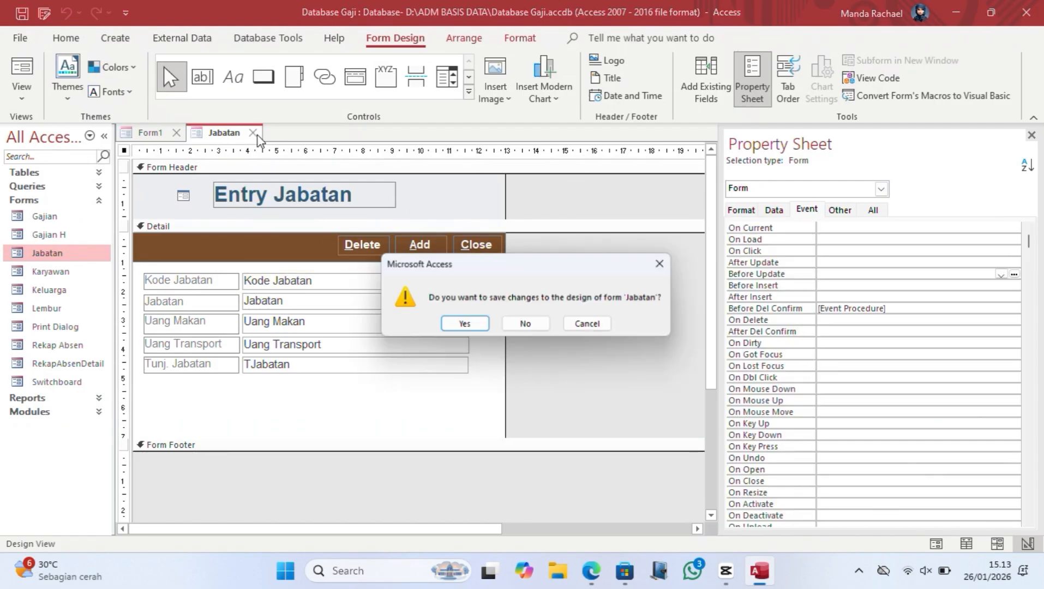
pyautogui.click(468, 325)
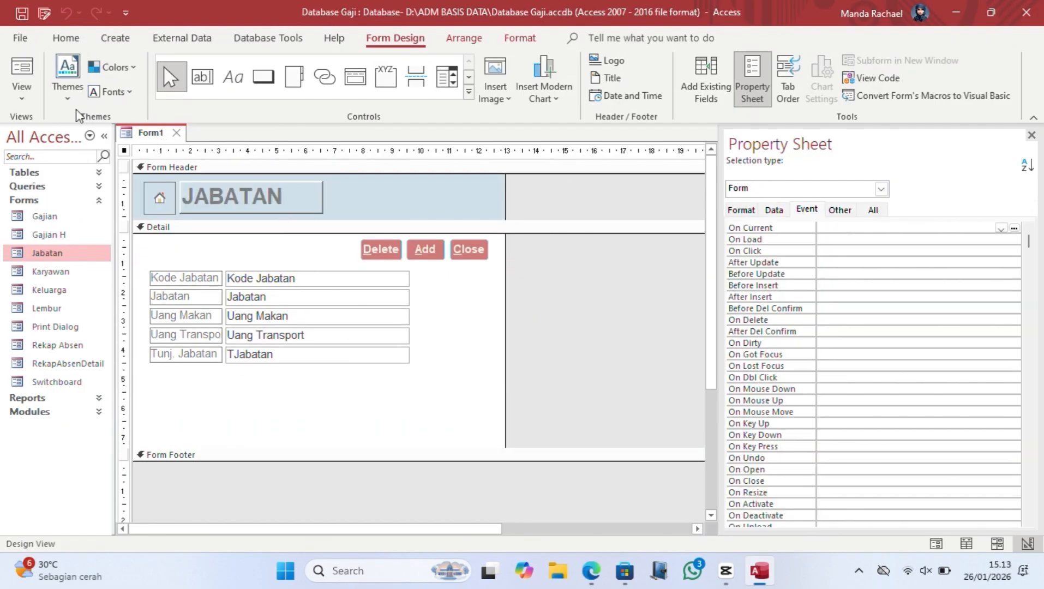
# Step: Switch Form1 to Form View and start new record JB07, Staff Baru
pyautogui.click(22, 94)
pyautogui.click(55, 131)
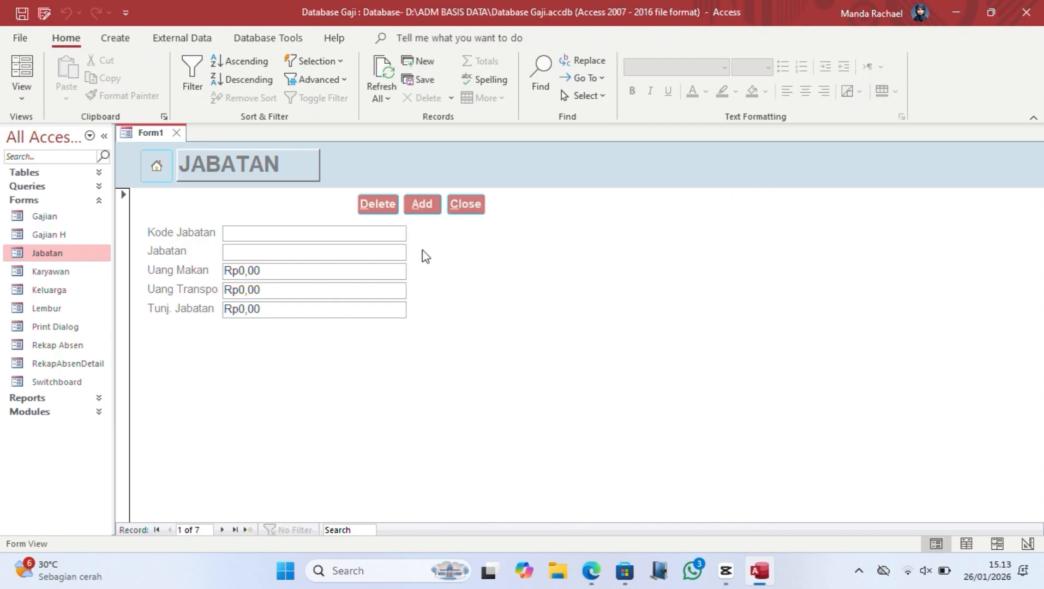
pyautogui.click(223, 530)
pyautogui.write('JB07')
pyautogui.click(255, 252)
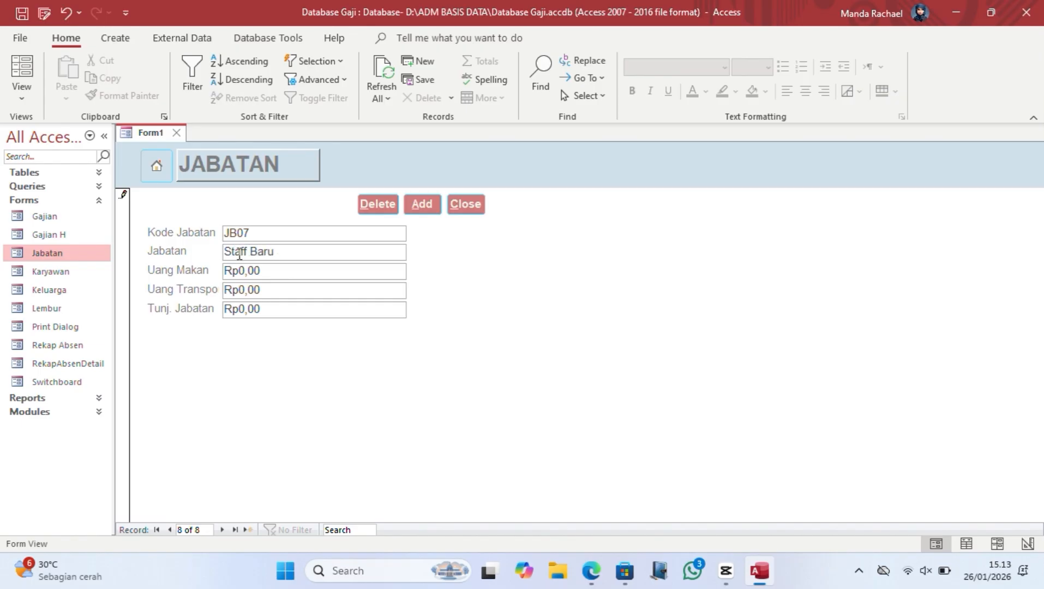
# Step: Enter Uang Makan 30000, Uang Transpo 30000 and Tunj. Jabatan 1000000, then save with Add
pyautogui.click(249, 271)
pyautogui.write('30.000')
pyautogui.press('Tab')
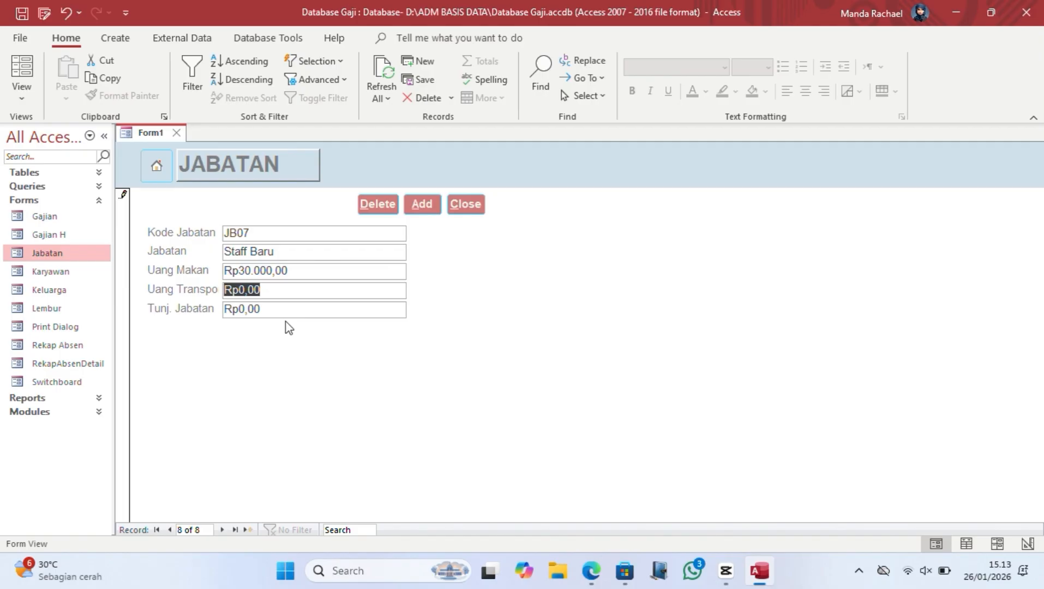
pyautogui.write('30000')
pyautogui.press('Tab')
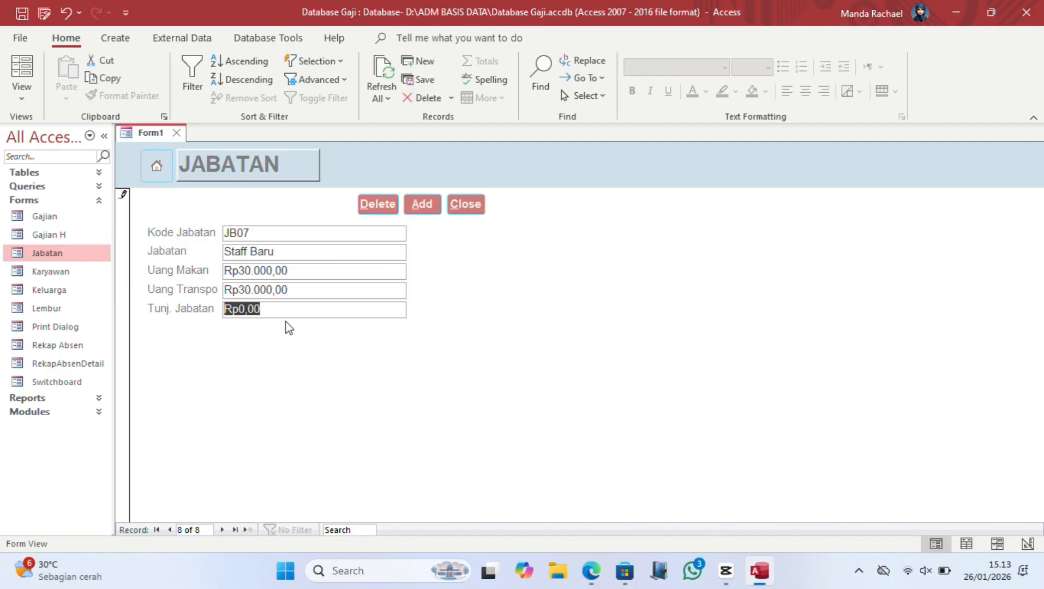
pyautogui.write('1000000')
pyautogui.press('Tab')
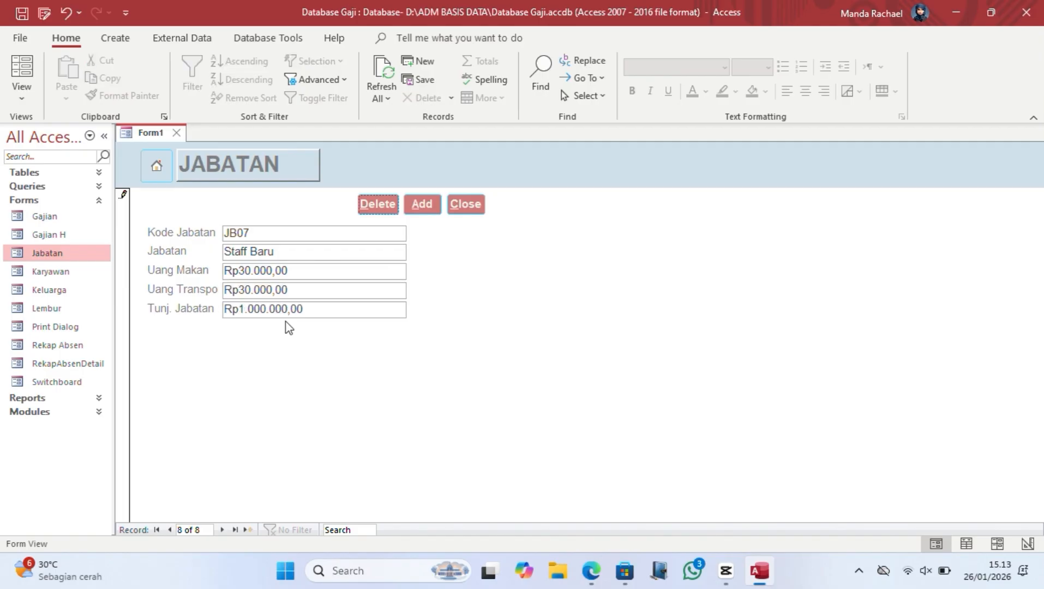
pyautogui.click(422, 204)
pyautogui.click(169, 529)
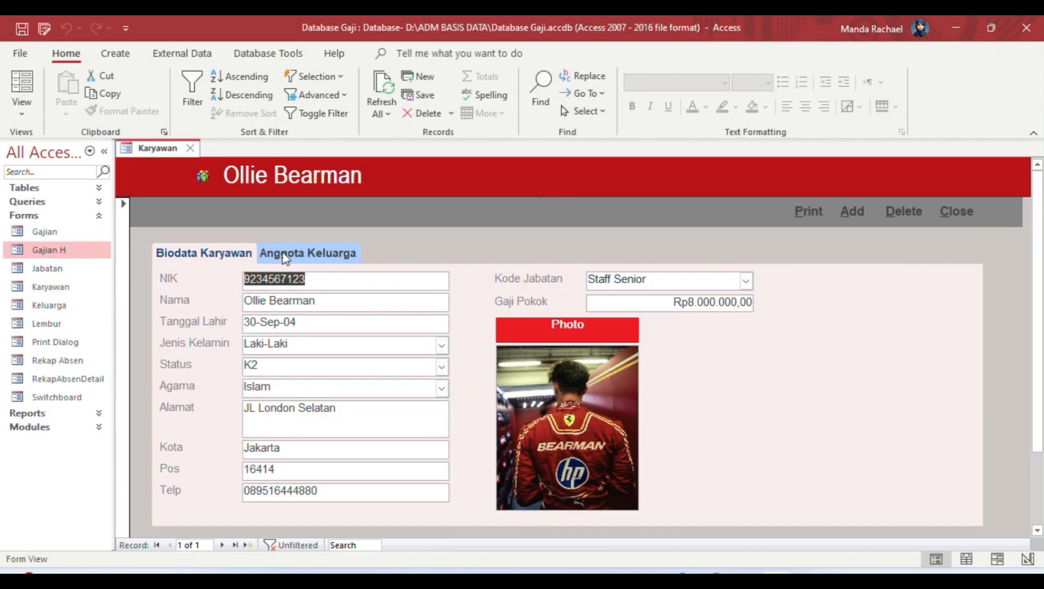
# Step: Check the Karyawan form's Anggota Keluarga page, home button and Biodata Karyawan page
pyautogui.click(283, 254)
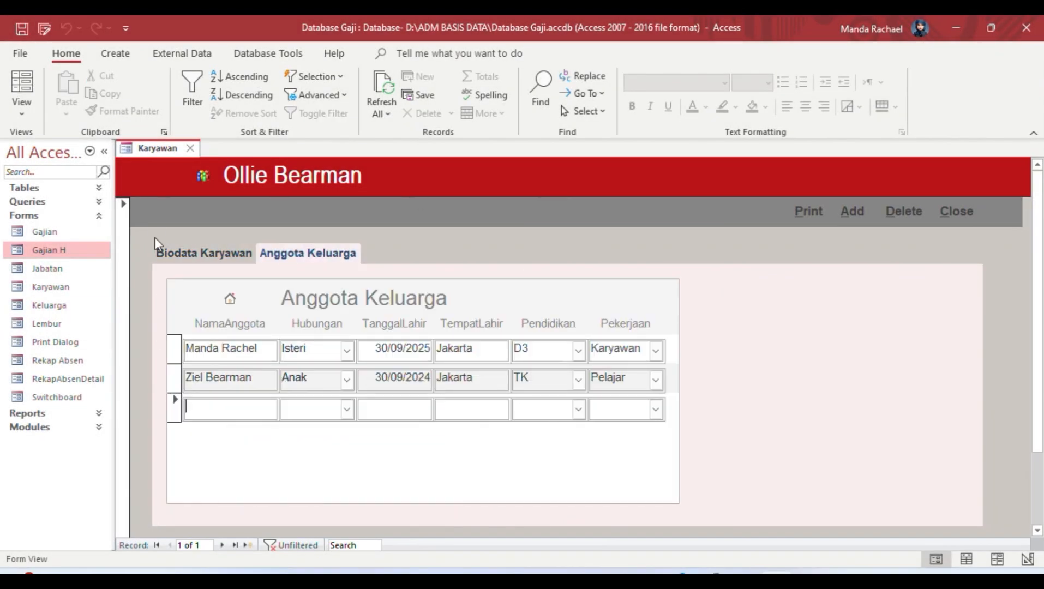
pyautogui.click(203, 177)
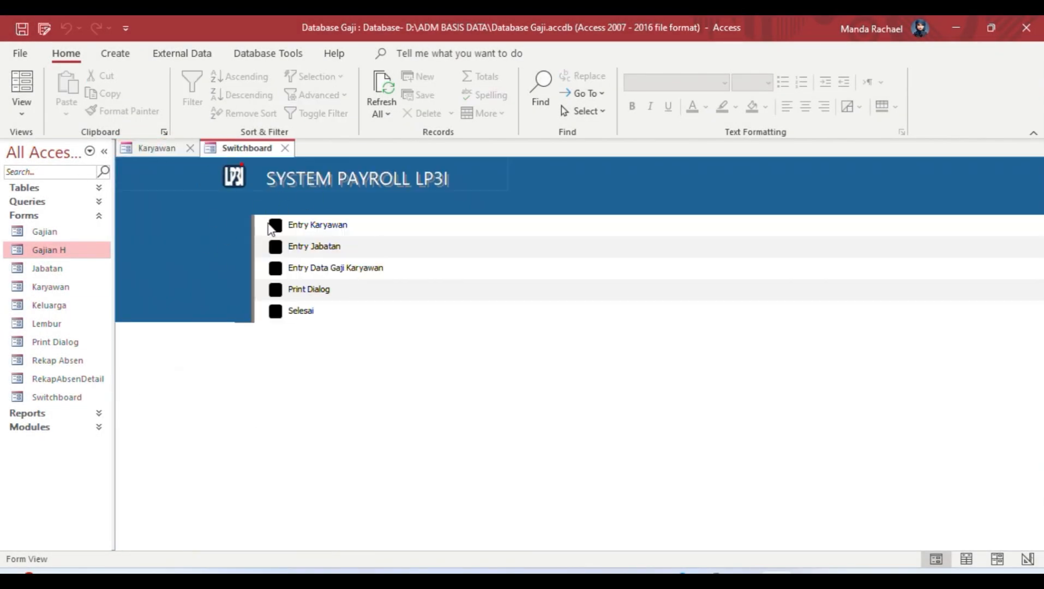
pyautogui.click(152, 148)
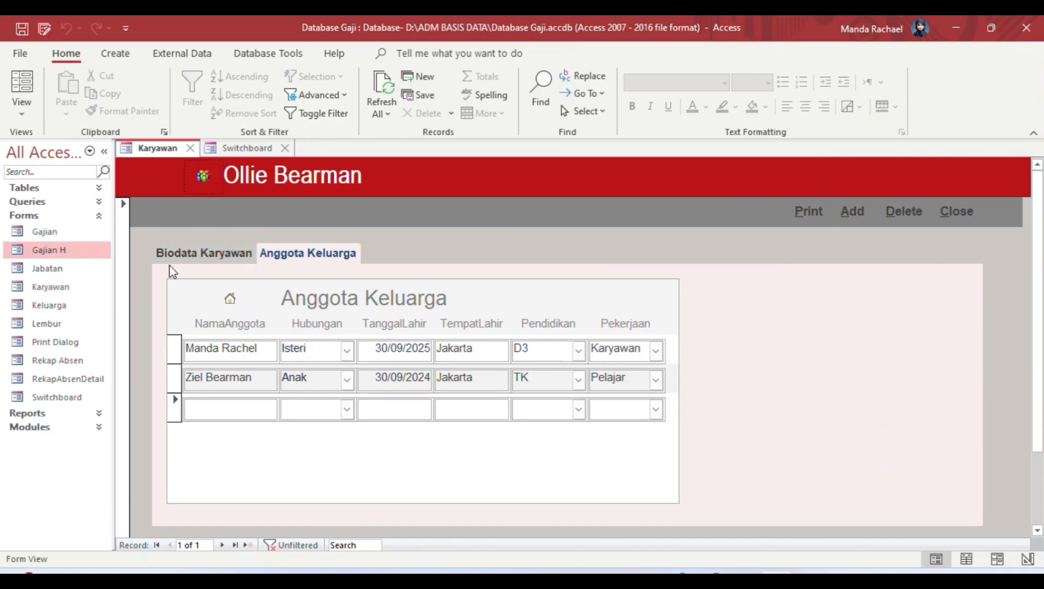
pyautogui.click(208, 256)
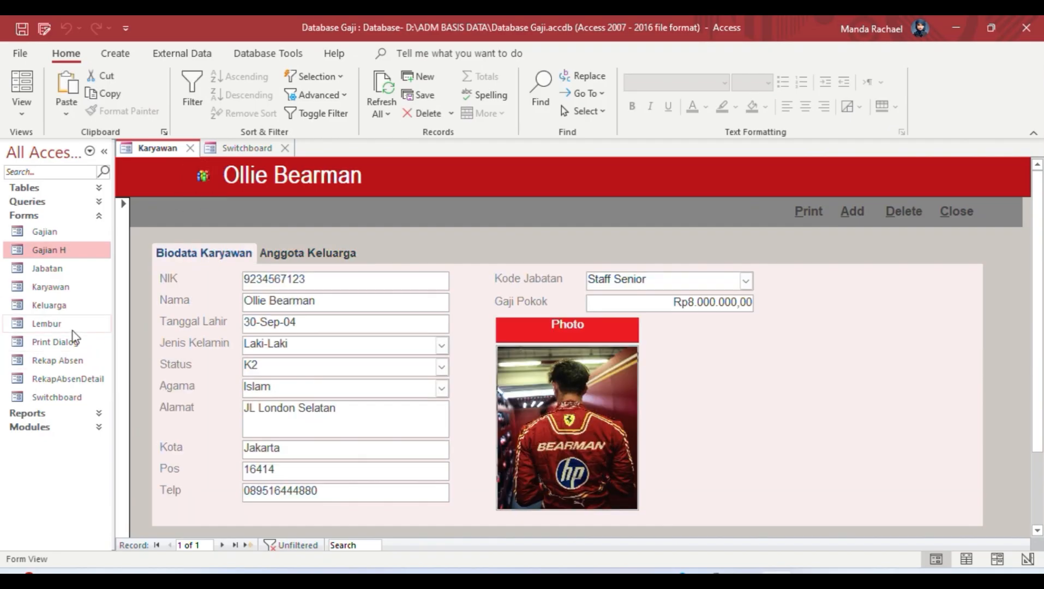
# Step: Open the Keluarga form from the navigation pane and compare it with the Switchboard
pyautogui.click(71, 310)
pyautogui.doubleClick(69, 308)
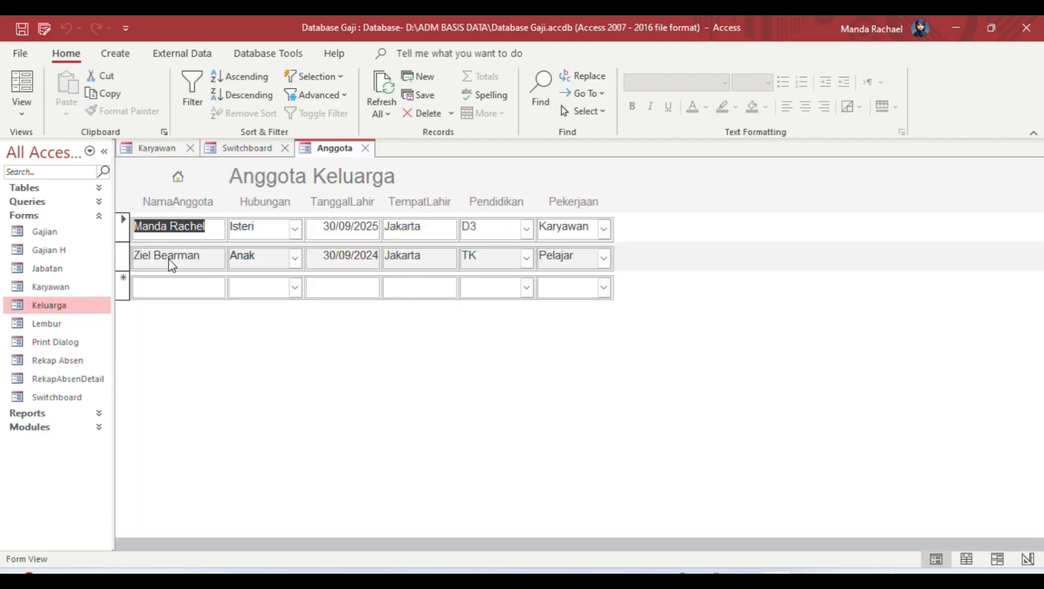
pyautogui.click(218, 149)
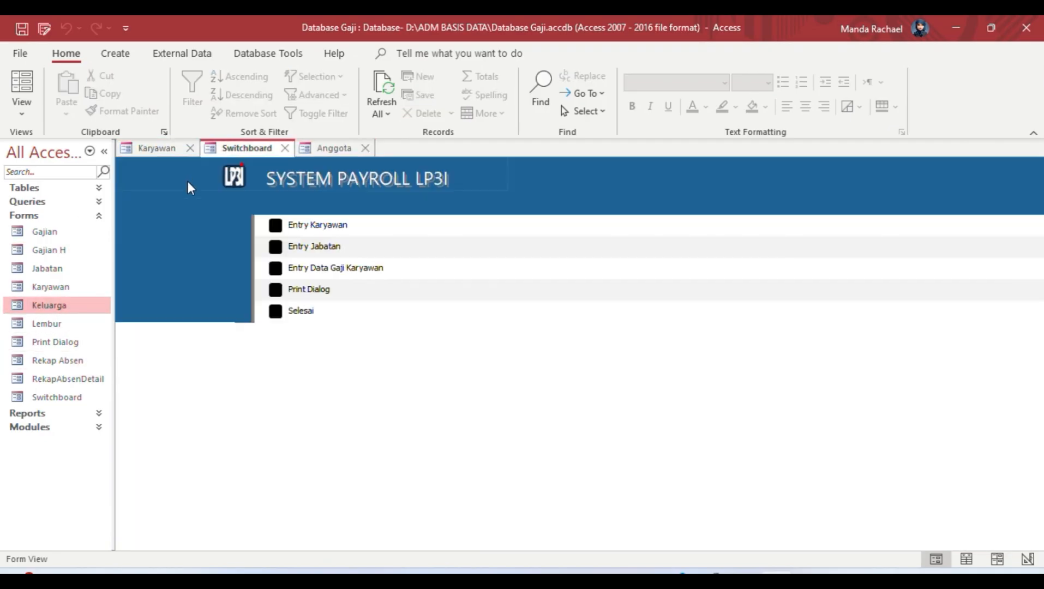
pyautogui.doubleClick(73, 308)
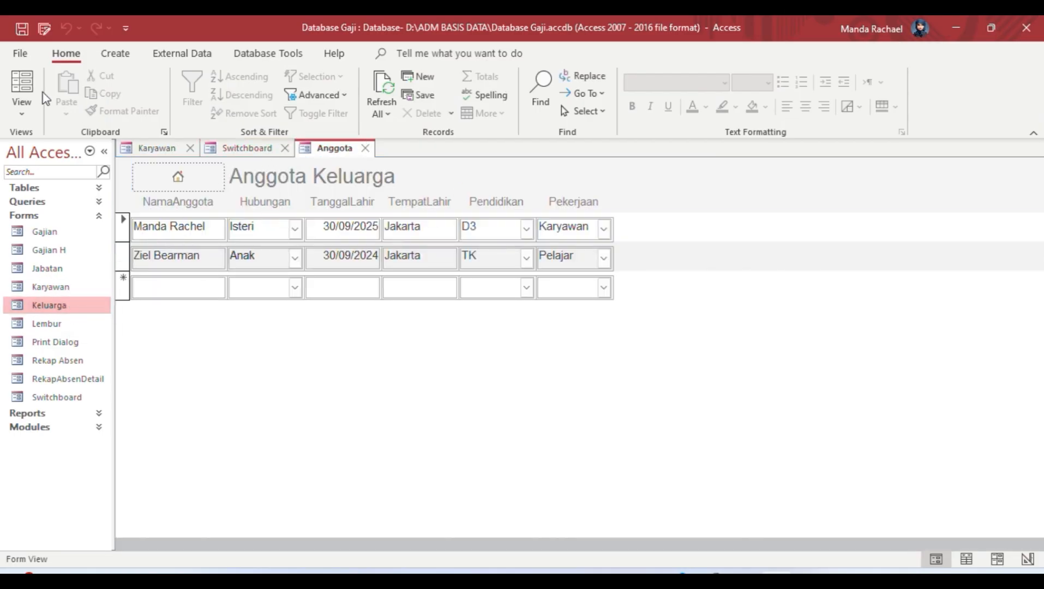
# Step: Close the Anggota, Switchboard and Karyawan forms
pyautogui.click(115, 53)
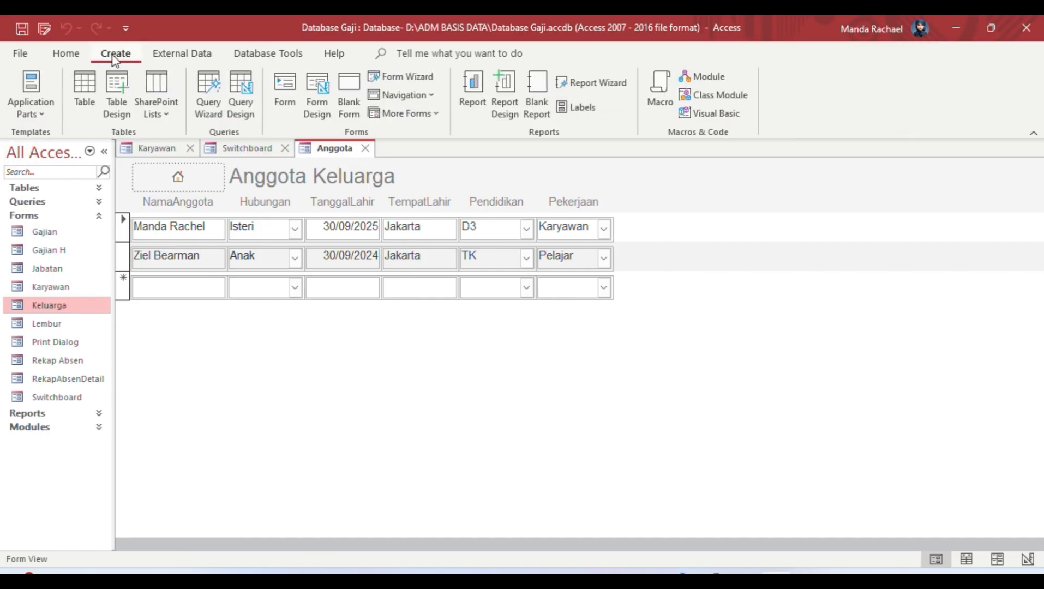
pyautogui.click(367, 148)
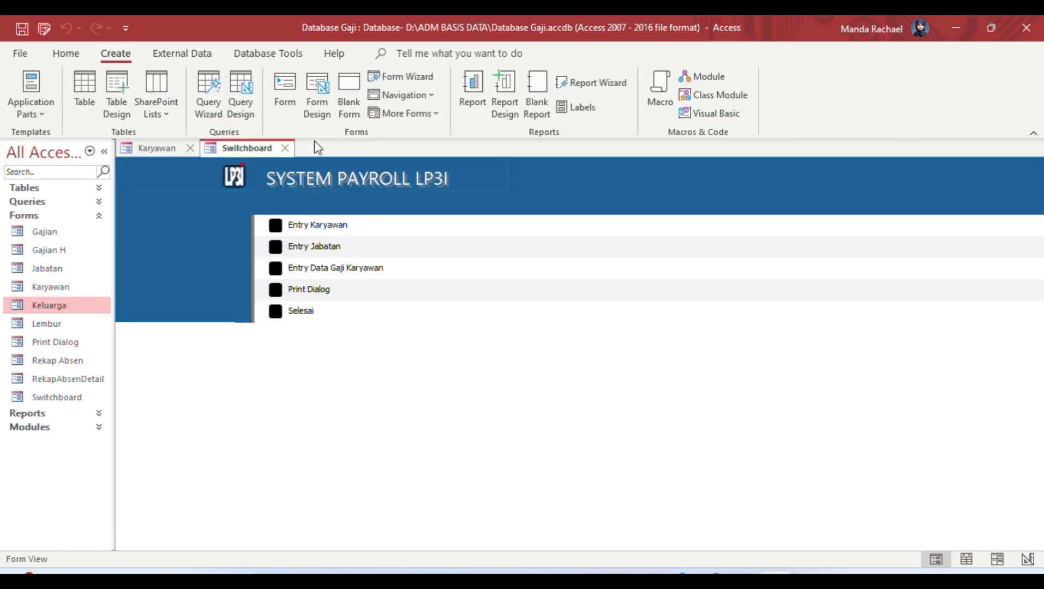
pyautogui.click(287, 148)
pyautogui.click(190, 148)
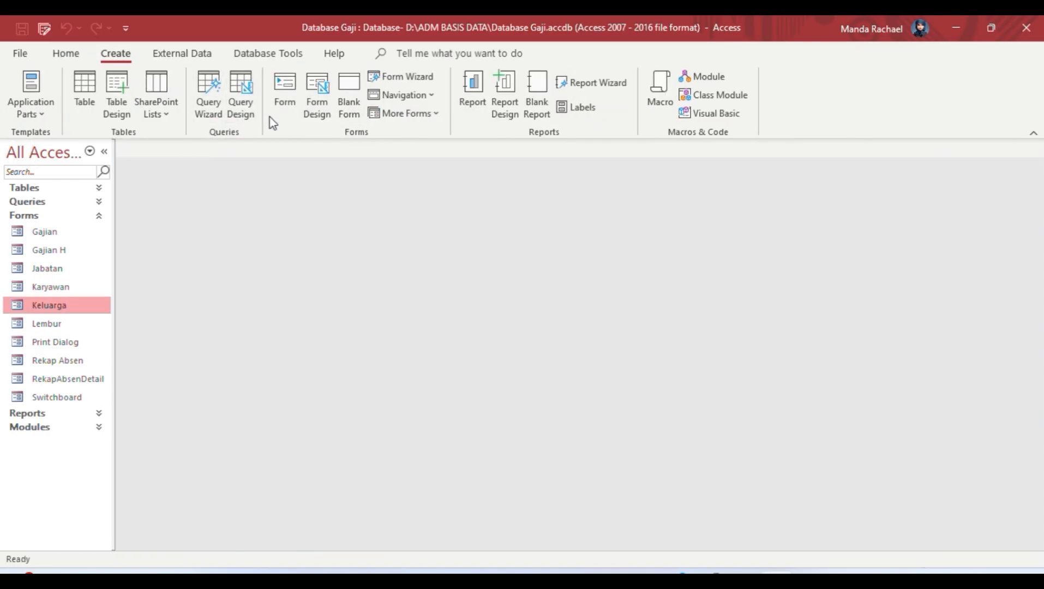
# Step: Create a new blank form in Design View with a Form Header/Footer
pyautogui.click(317, 95)
pyautogui.click(325, 92)
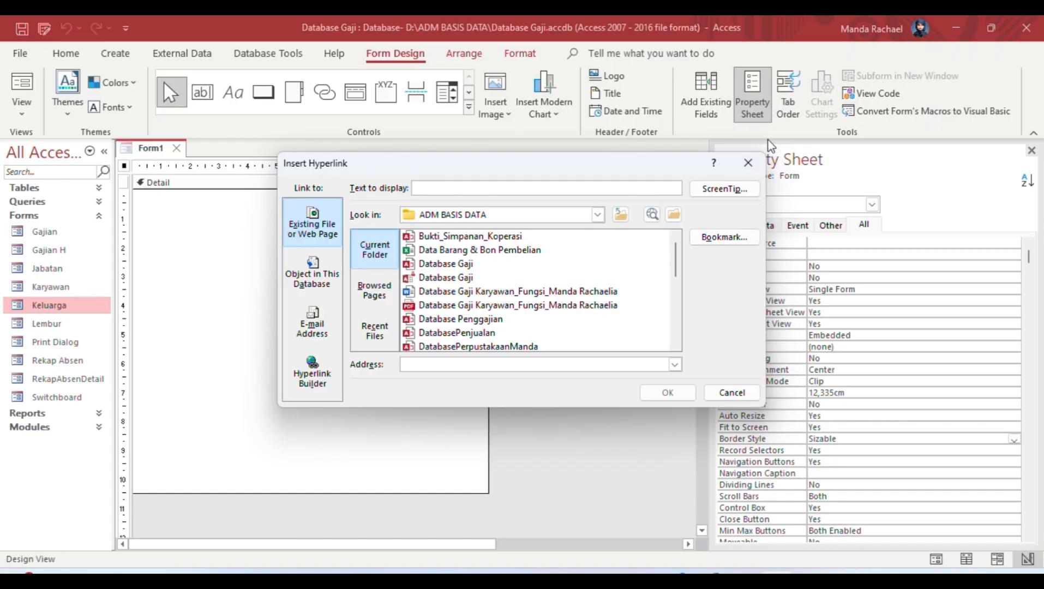
pyautogui.click(747, 161)
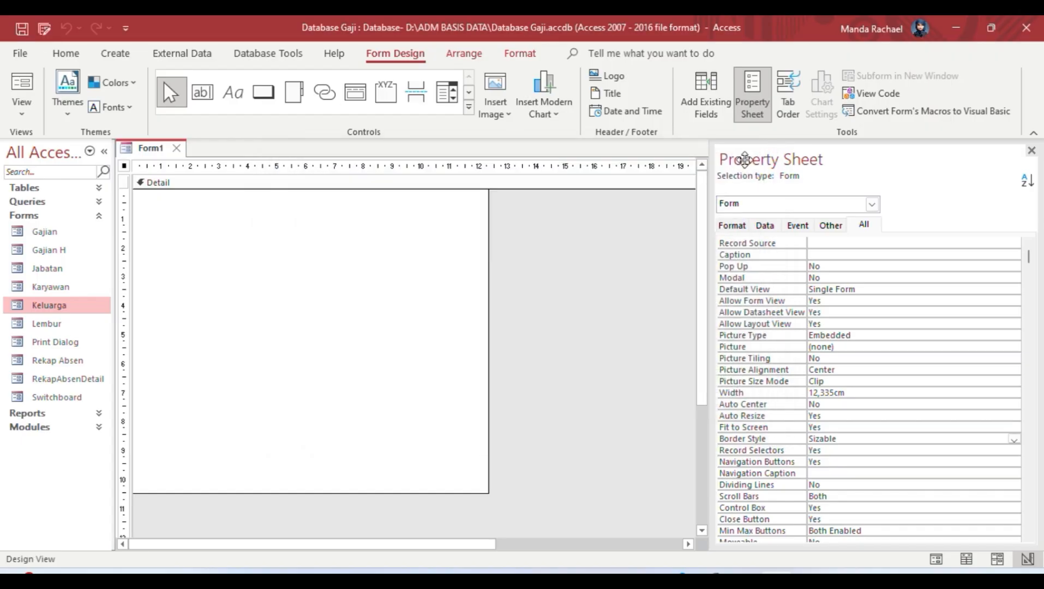
pyautogui.rightClick(325, 258)
pyautogui.click(410, 414)
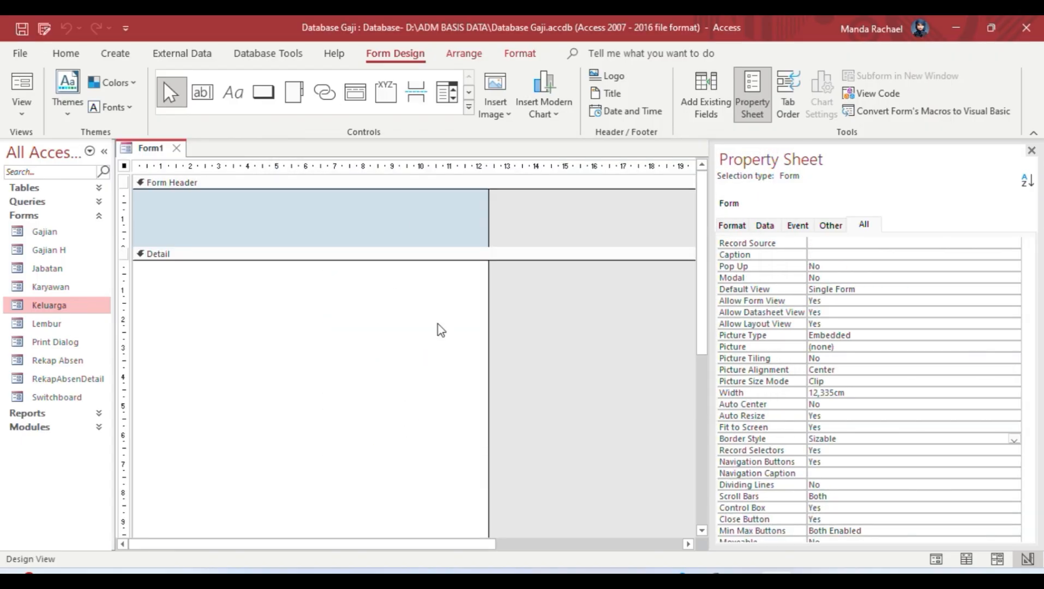
# Step: Draw an 'Anggota Keluarga' title label in the header and name it labelkeluarga
pyautogui.click(233, 92)
pyautogui.moveTo(217, 198); pyautogui.dragTo(367, 235)
pyautogui.write('Anggota Keluarga')
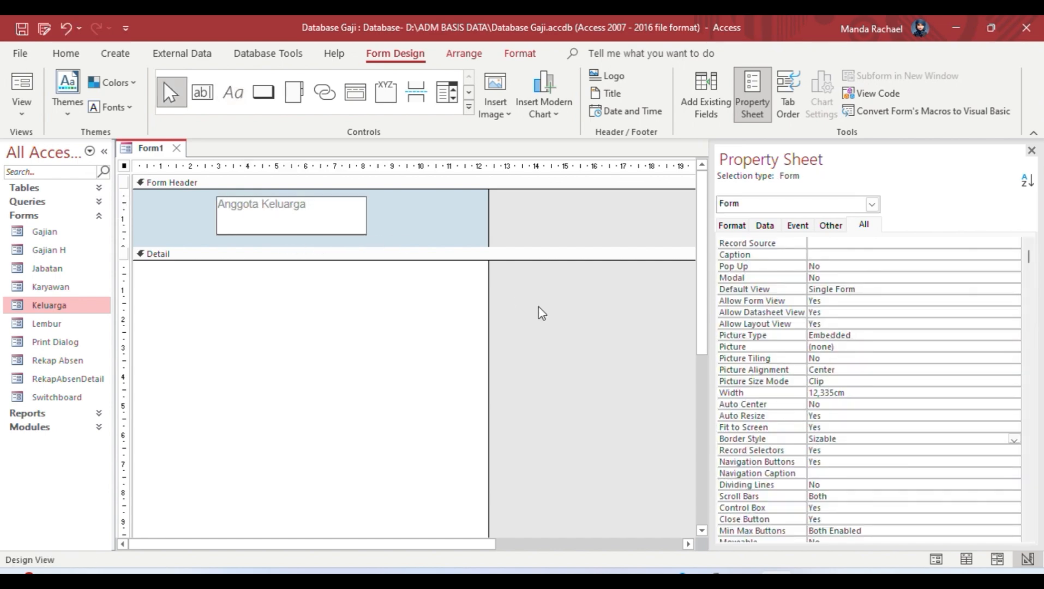
pyautogui.press('Return')
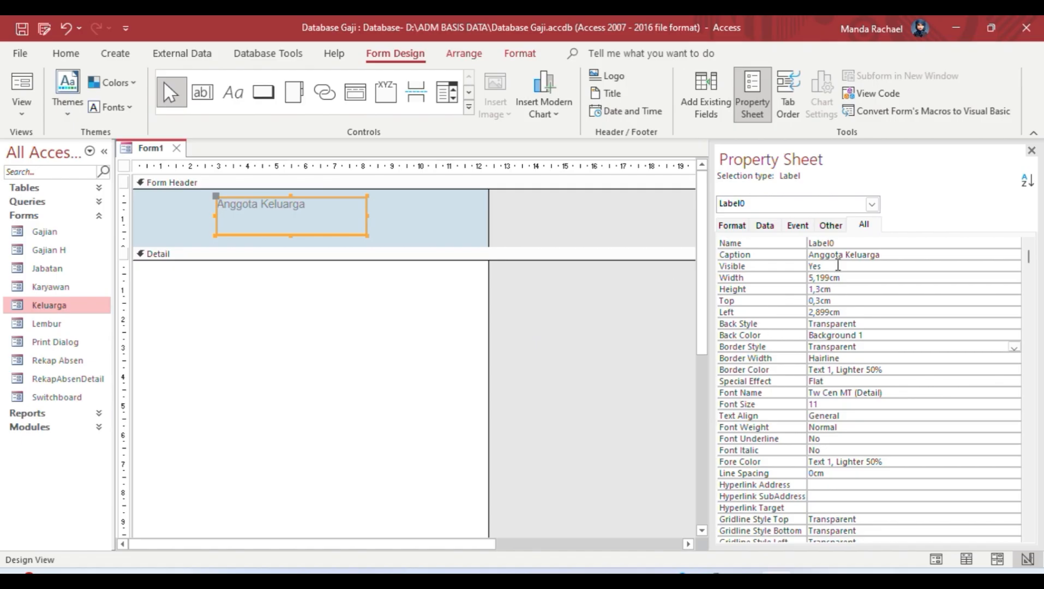
pyautogui.doubleClick(812, 244)
pyautogui.press('BackSpace')
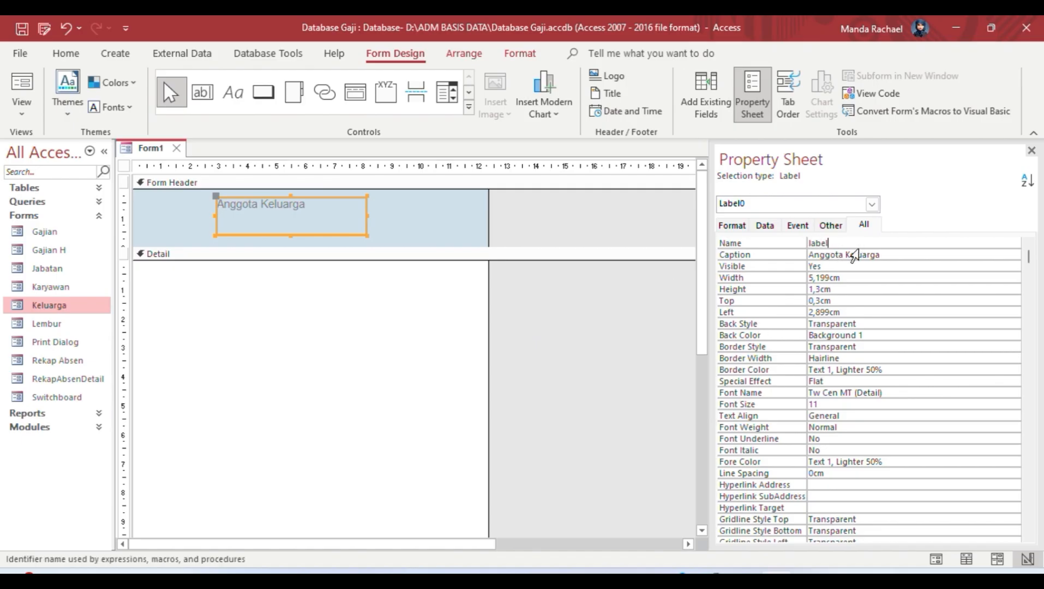
pyautogui.write('labelkeluarga')
pyautogui.click(875, 297)
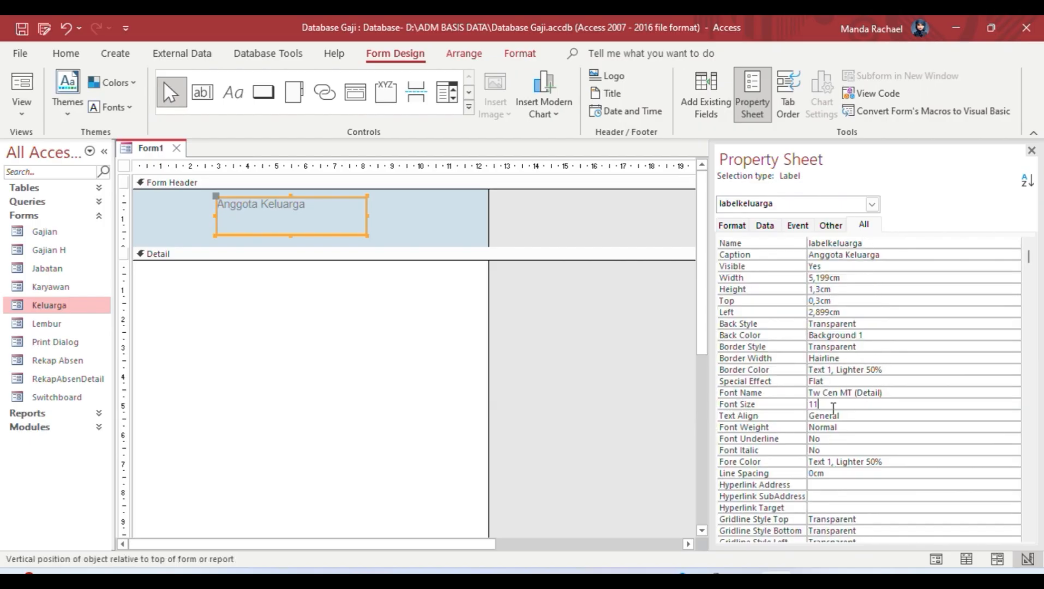
# Step: Format the title as 24-point bold Arial and widen the label to fit
pyautogui.press('BackSpace')
pyautogui.press('BackSpace')
pyautogui.click(839, 427)
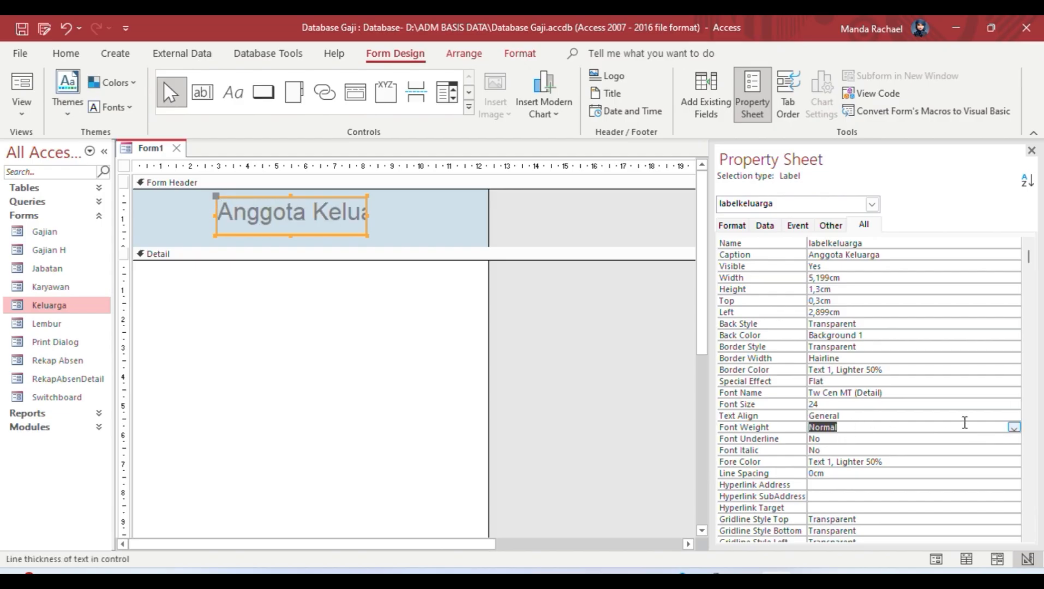
pyautogui.click(1014, 427)
pyautogui.click(878, 502)
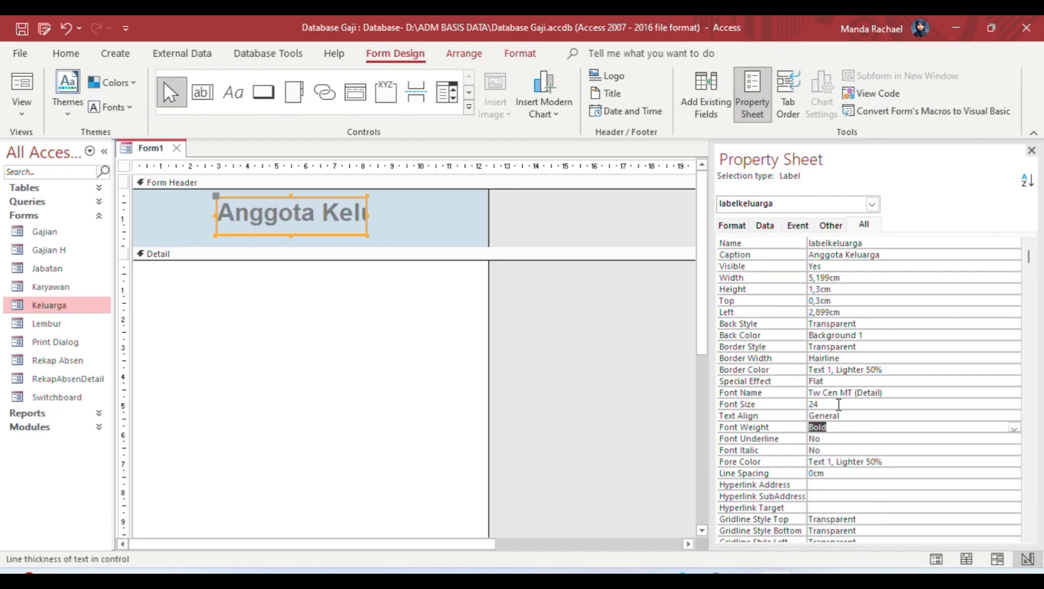
pyautogui.click(856, 392)
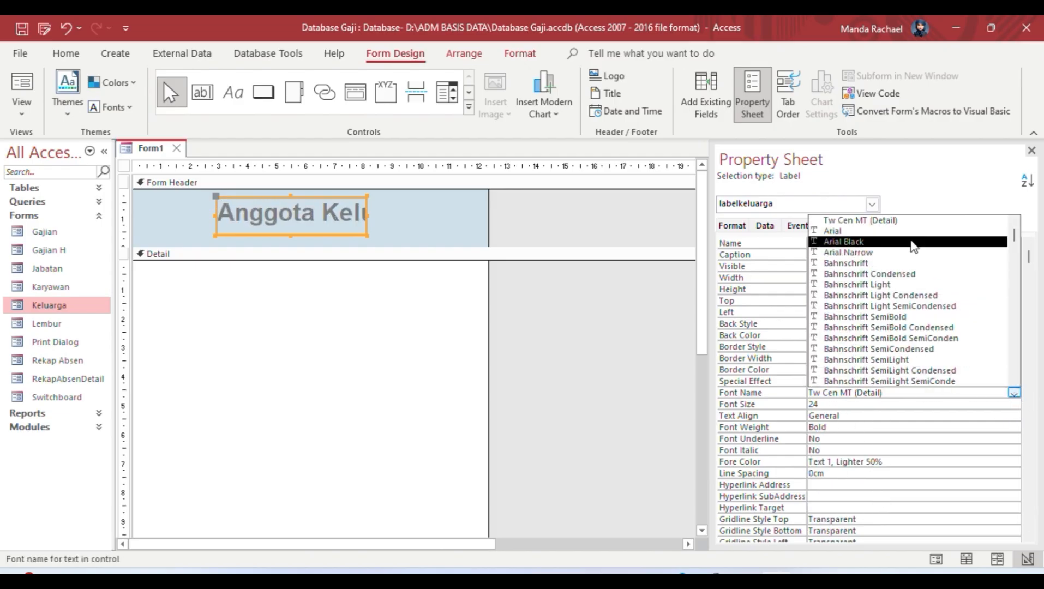
pyautogui.click(897, 231)
pyautogui.moveTo(367, 214); pyautogui.dragTo(440, 215)
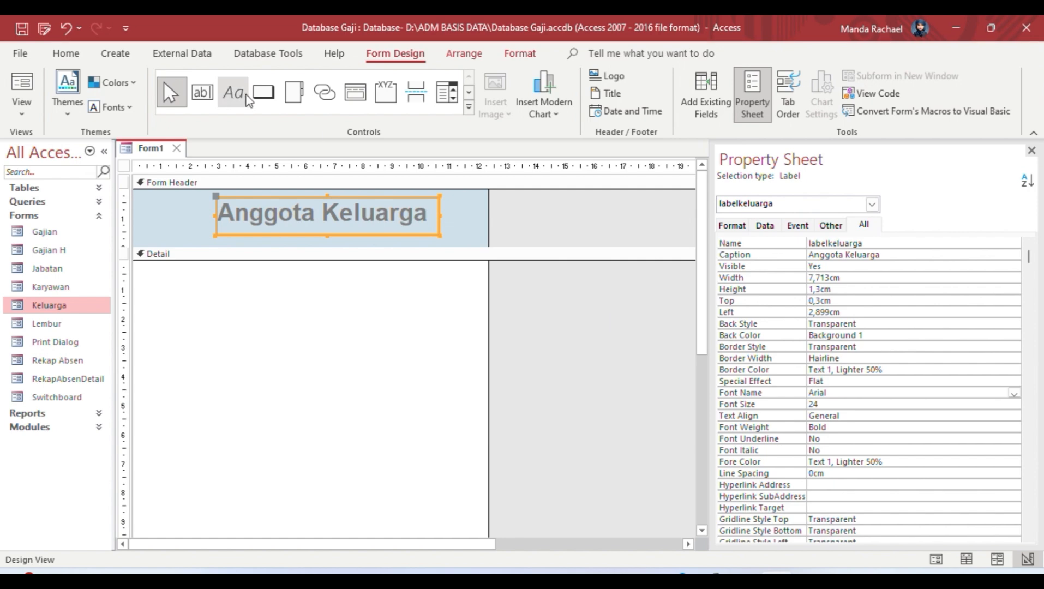
pyautogui.click(263, 92)
# Step: Draw a header button that opens the Switchboard form showing all records
pyautogui.moveTo(182, 200); pyautogui.dragTo(210, 235)
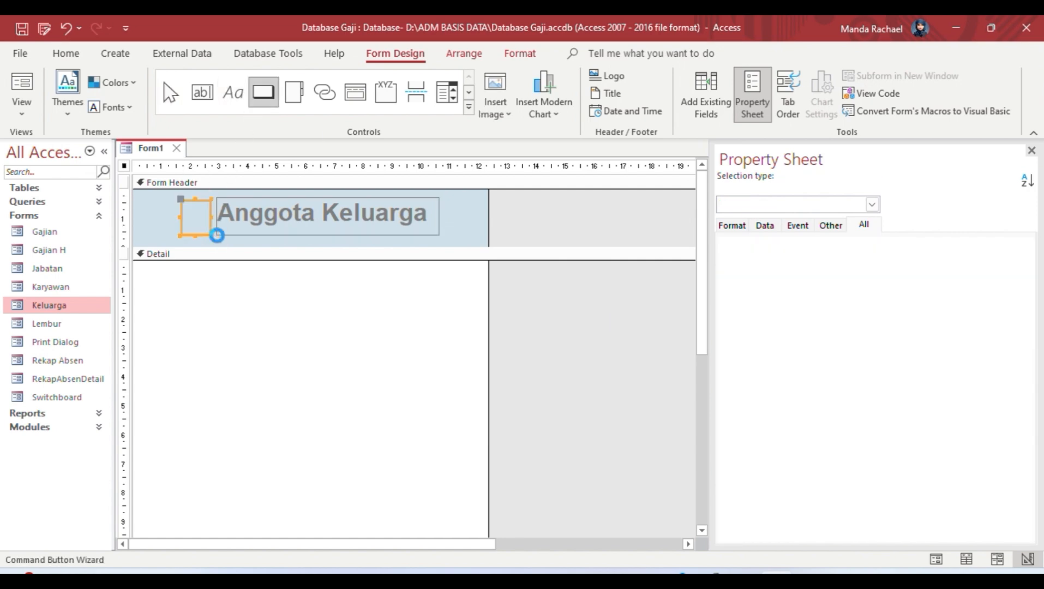
pyautogui.click(507, 247)
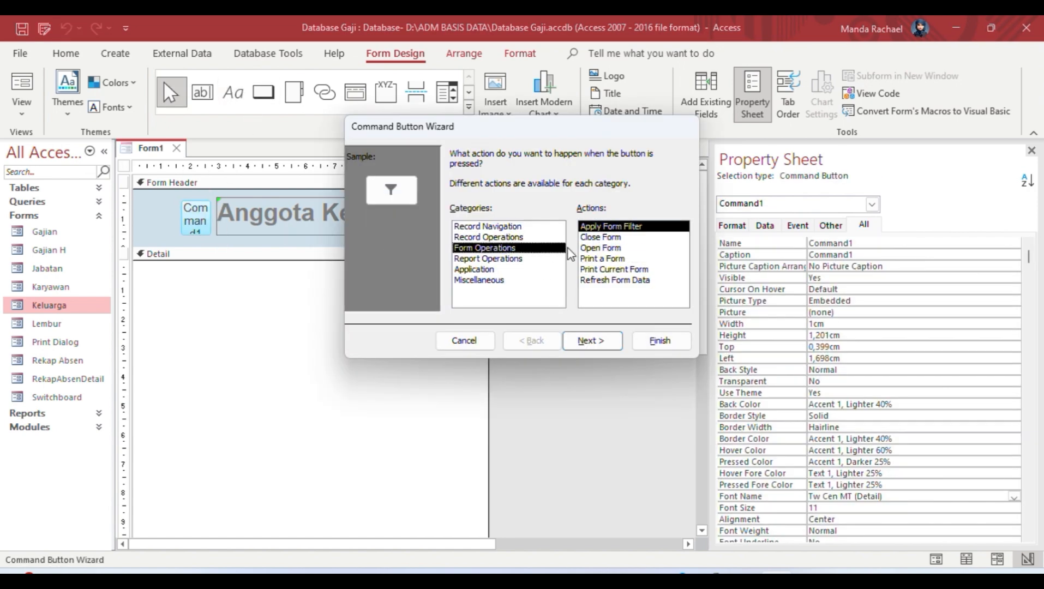
pyautogui.click(610, 249)
pyautogui.click(593, 341)
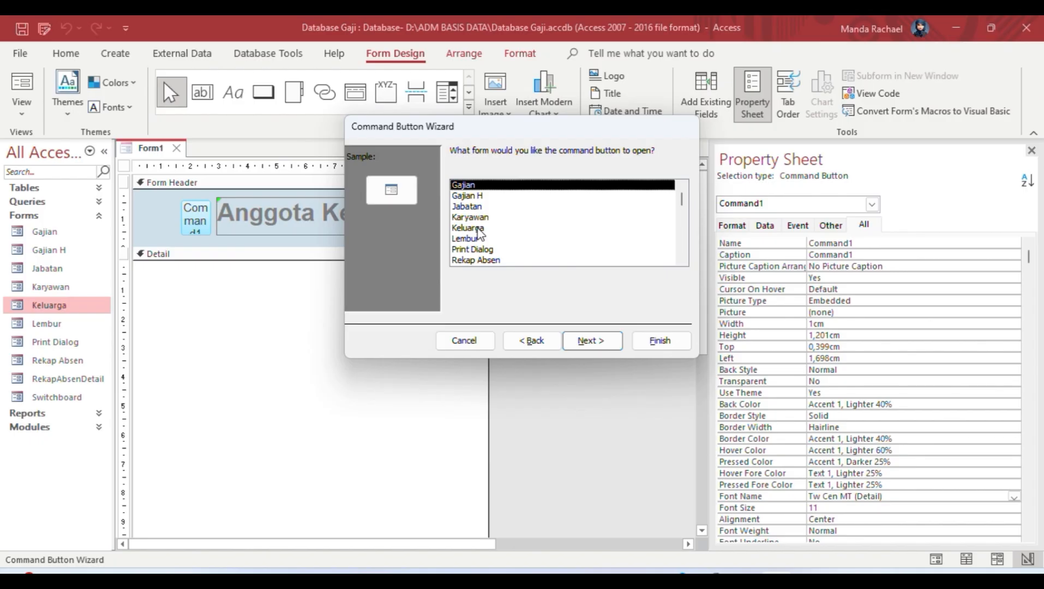
pyautogui.moveTo(681, 197); pyautogui.dragTo(688, 215)
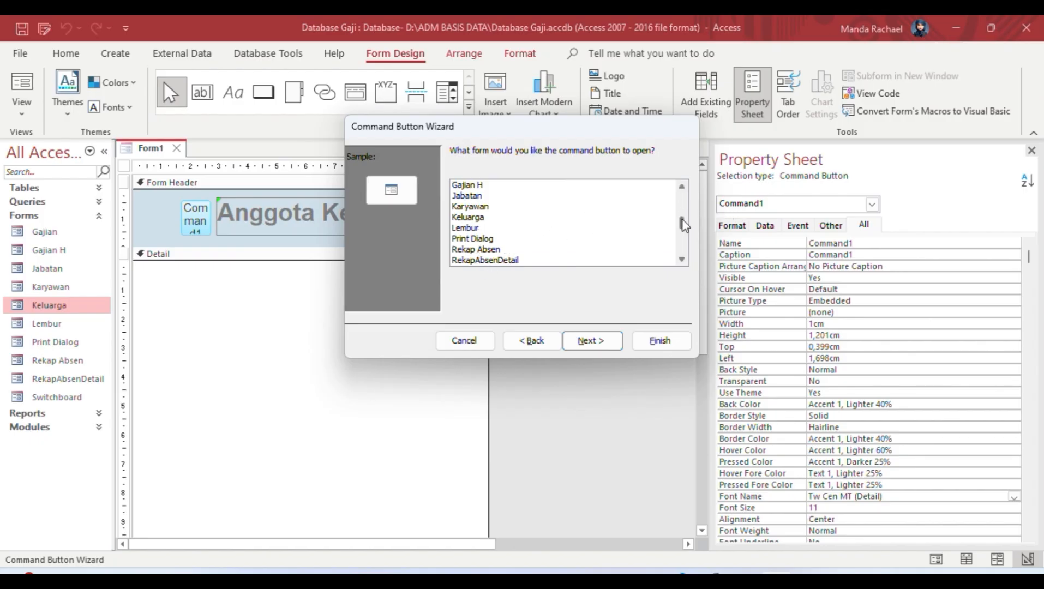
pyautogui.click(551, 207)
pyautogui.moveTo(681, 224); pyautogui.dragTo(685, 243)
pyautogui.click(569, 260)
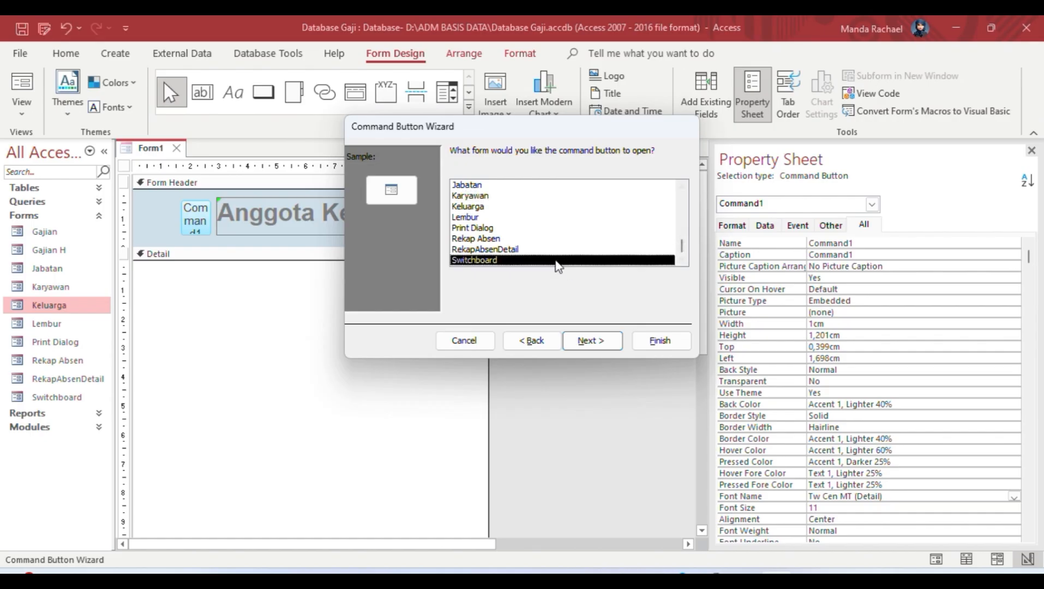
pyautogui.click(592, 341)
pyautogui.click(592, 341)
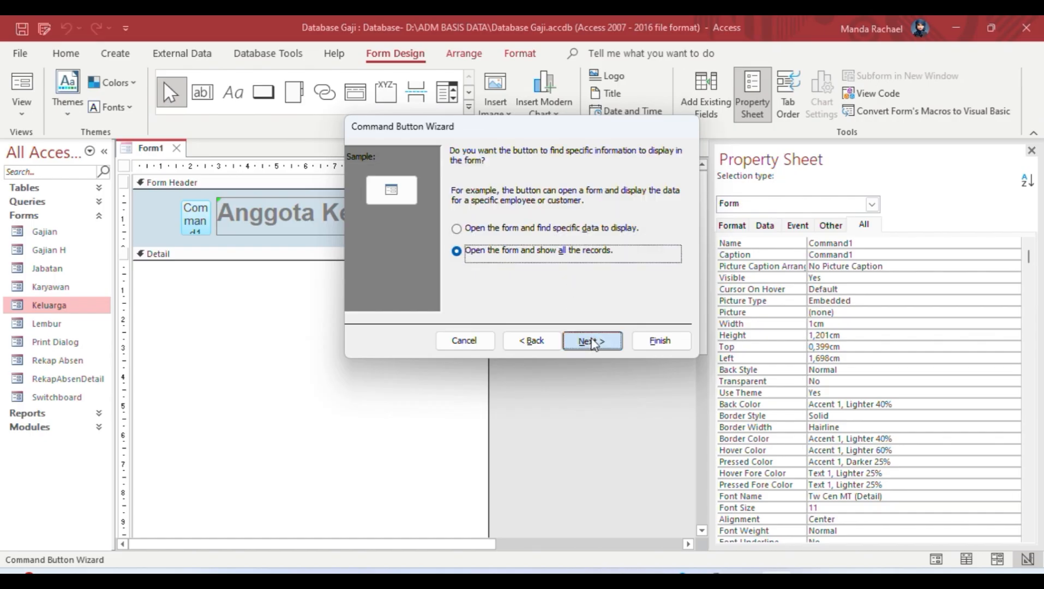
# Step: Give the button the Favorites picture and name it cmdkeluarga
pyautogui.click(540, 296)
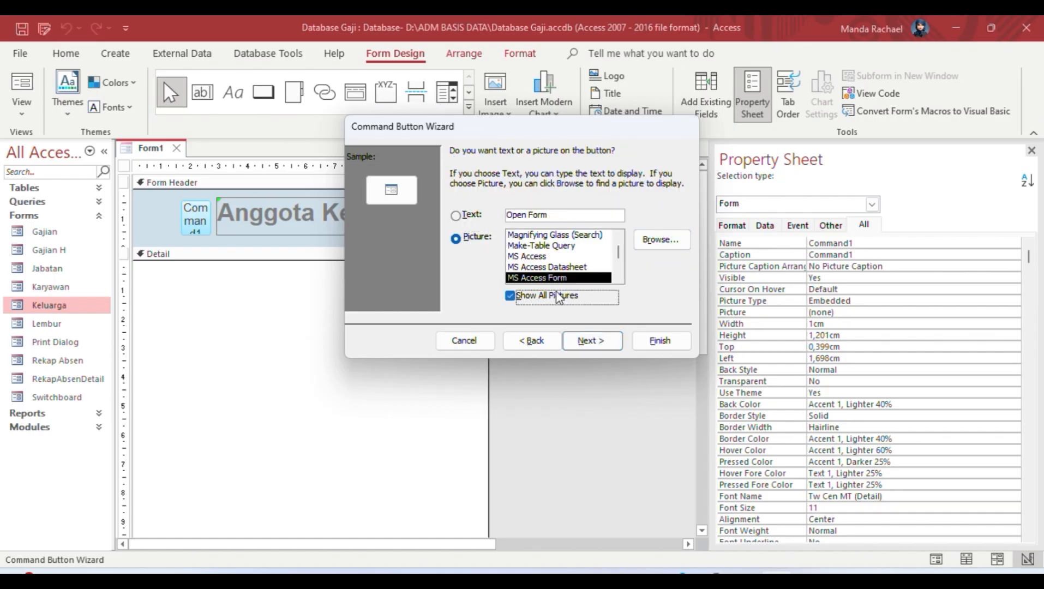
pyautogui.click(616, 261)
pyautogui.moveTo(617, 253); pyautogui.dragTo(616, 241)
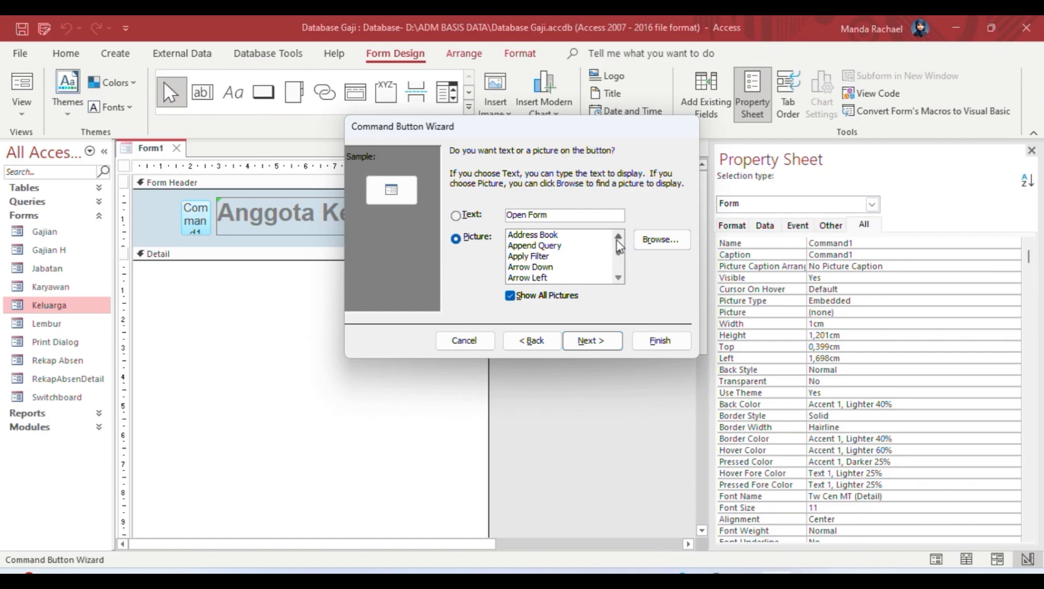
pyautogui.click(619, 280)
pyautogui.click(619, 280)
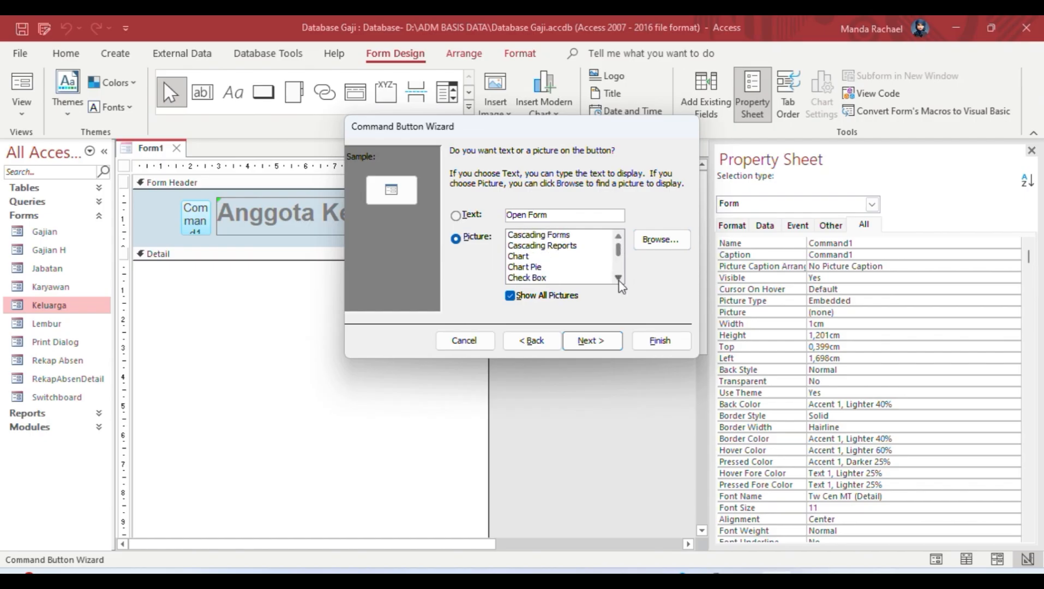
pyautogui.click(619, 280)
pyautogui.click(619, 281)
pyautogui.click(619, 280)
pyautogui.click(619, 280)
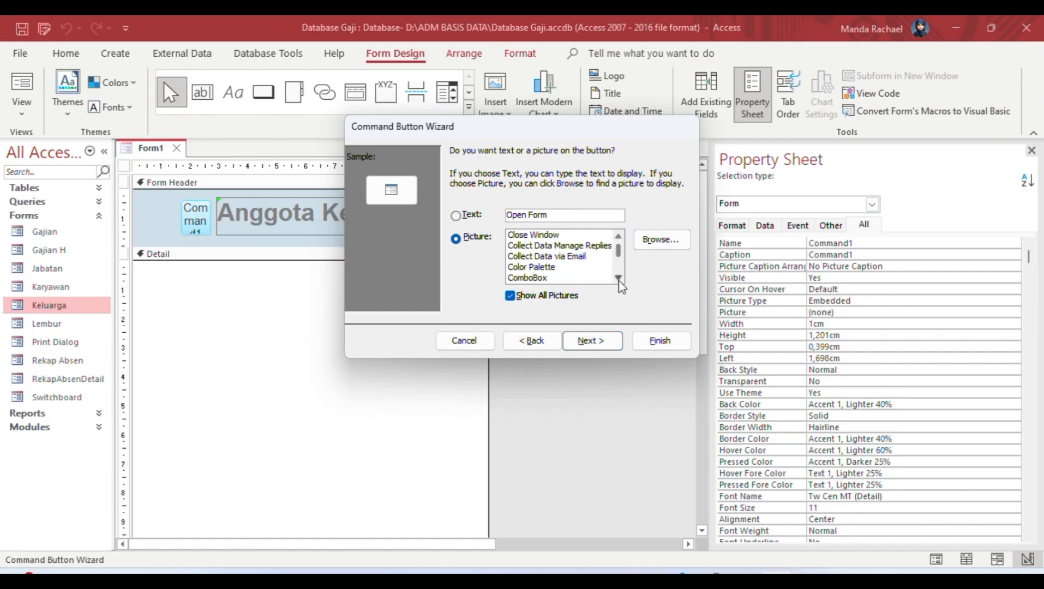
pyautogui.click(619, 280)
pyautogui.click(619, 280)
pyautogui.click(618, 280)
pyautogui.click(619, 280)
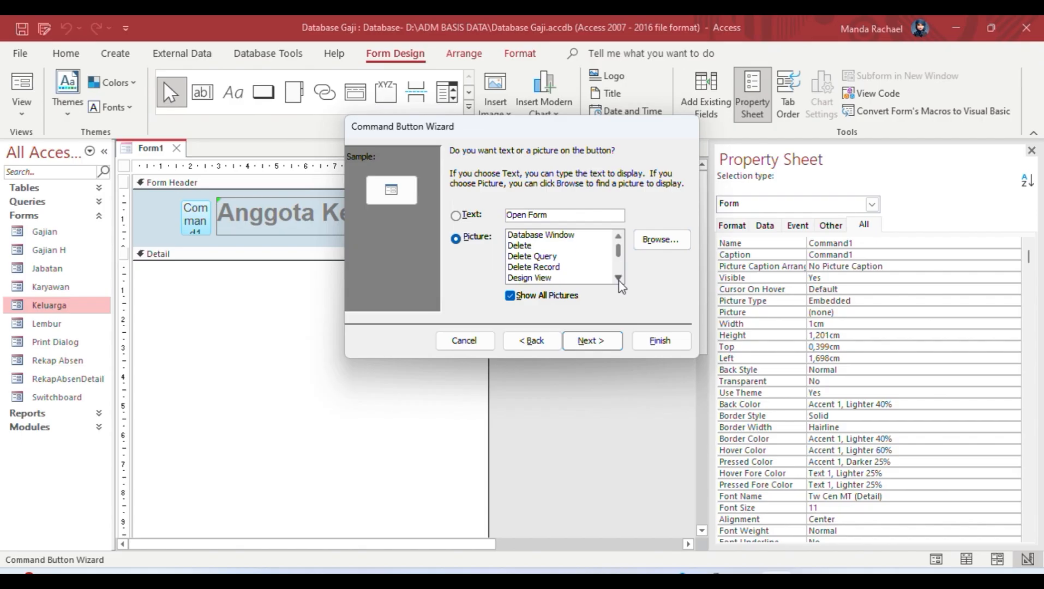
pyautogui.click(619, 280)
pyautogui.click(545, 267)
pyautogui.click(617, 278)
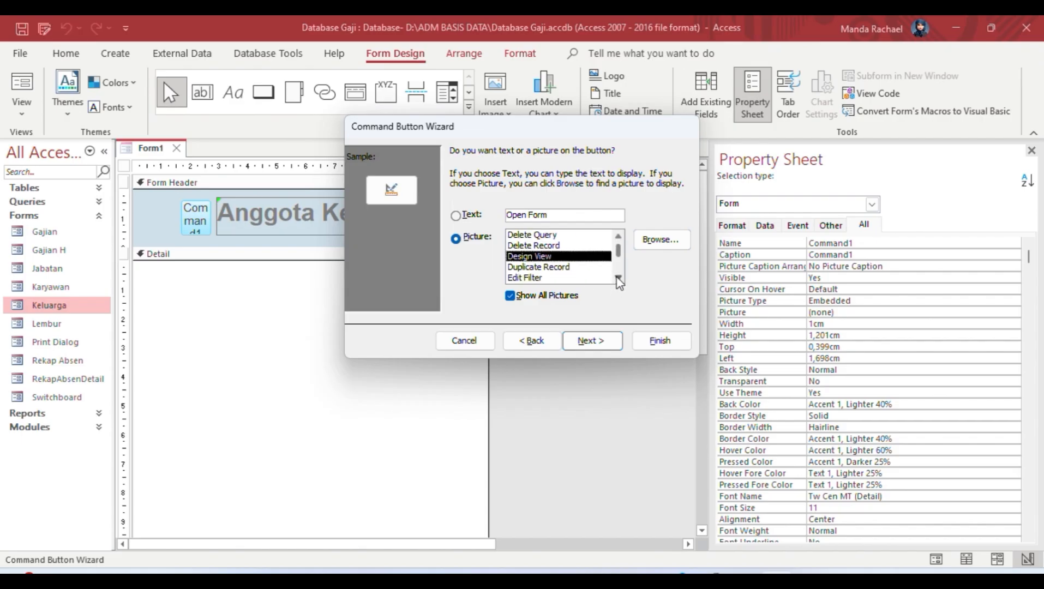
pyautogui.click(618, 278)
pyautogui.click(618, 279)
pyautogui.click(618, 278)
pyautogui.click(537, 258)
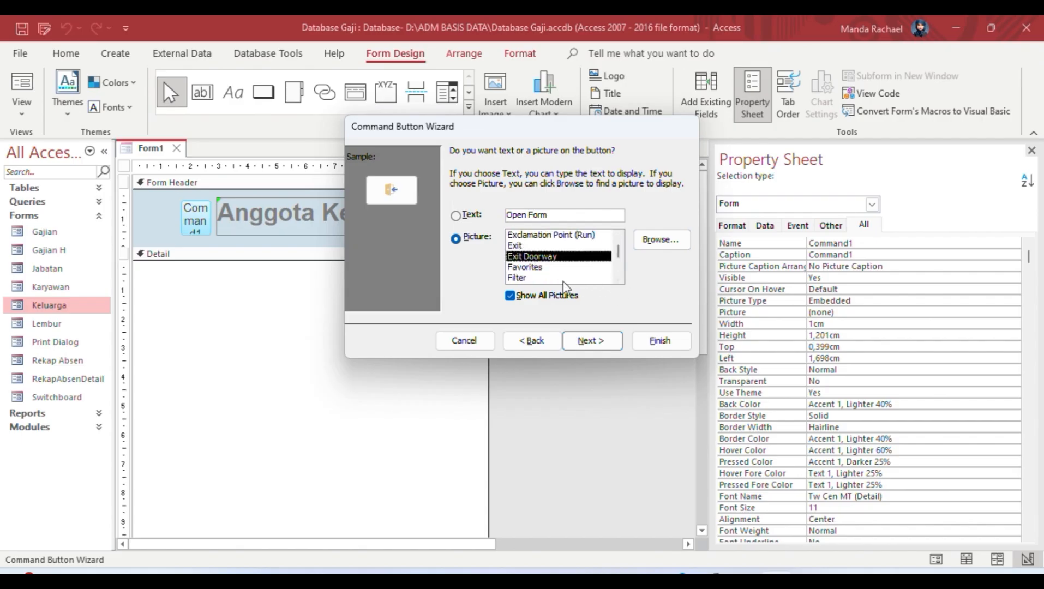
pyautogui.click(555, 268)
pyautogui.click(593, 341)
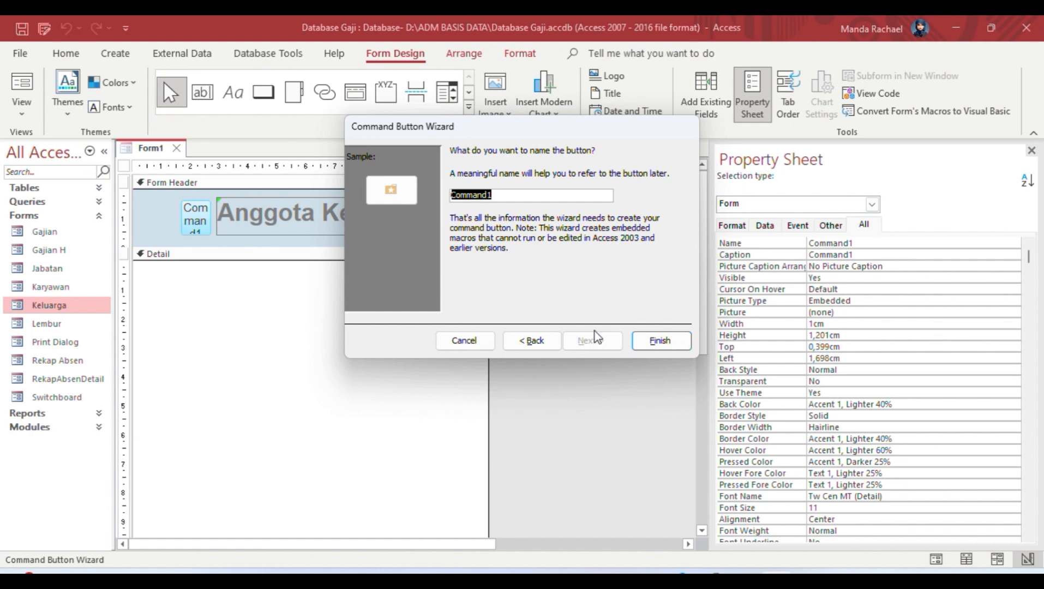
pyautogui.write('cmdkeluarga')
# Step: Finish the button and set its Border Style and Back Style to Transparent
pyautogui.click(660, 340)
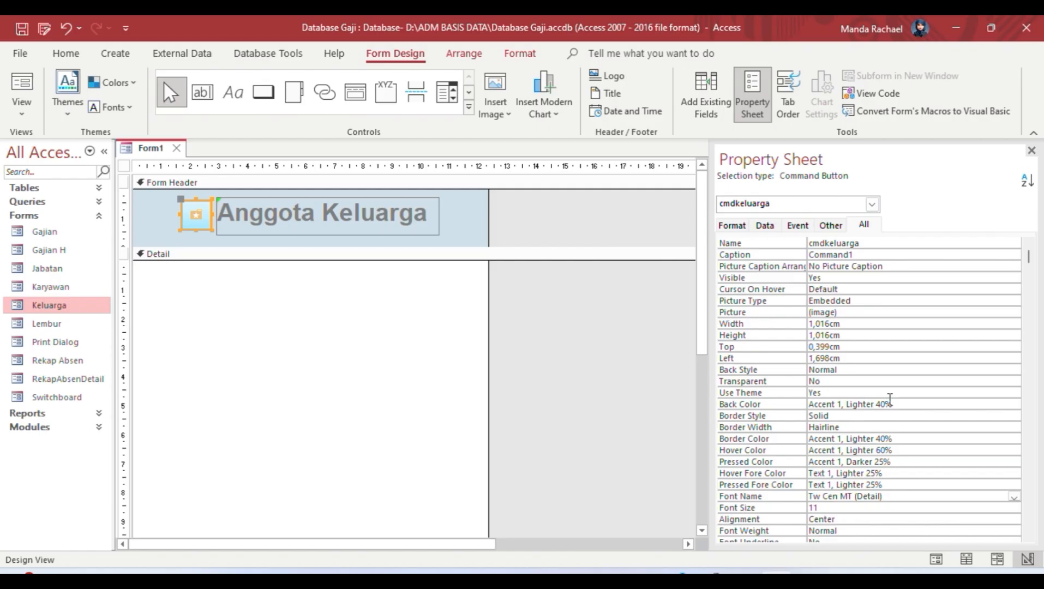
pyautogui.click(864, 415)
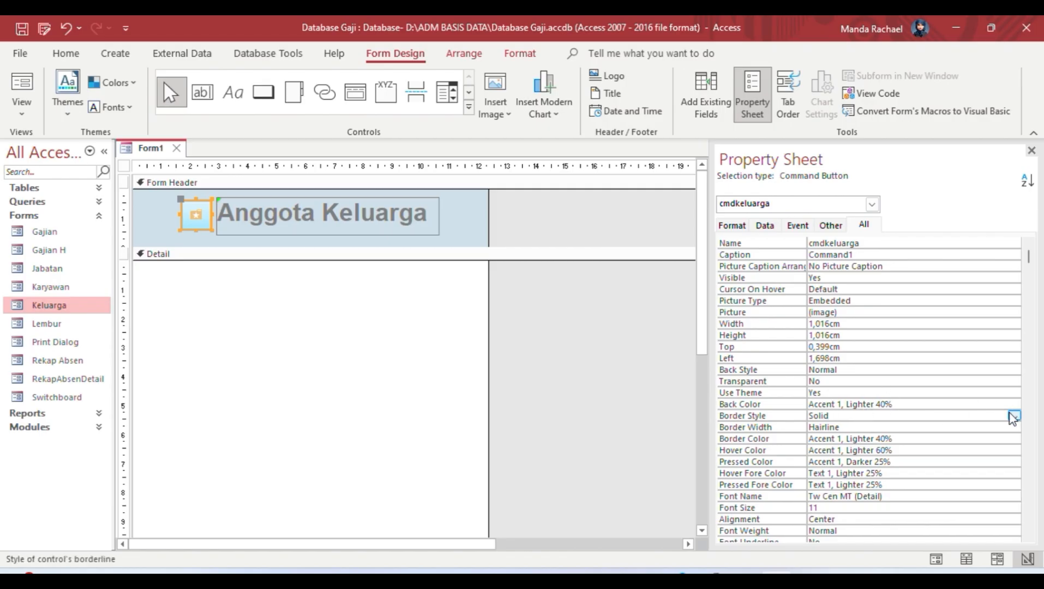
pyautogui.click(1014, 417)
pyautogui.click(939, 424)
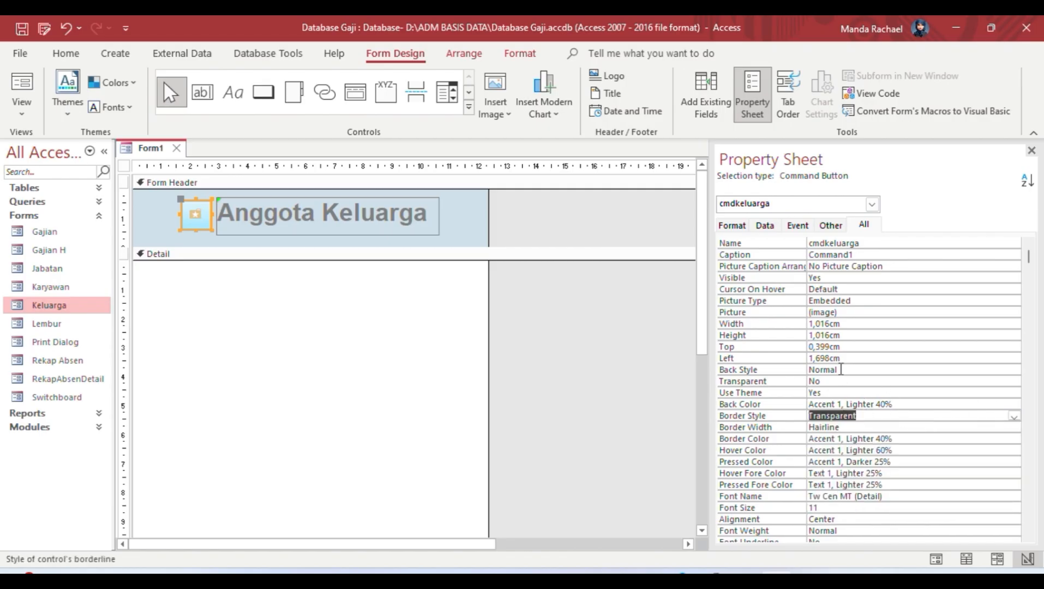
pyautogui.click(840, 369)
pyautogui.click(1009, 369)
pyautogui.click(949, 386)
# Step: Make the cmdkeluarga button slightly taller, to a height of 1,228cm
pyautogui.click(633, 312)
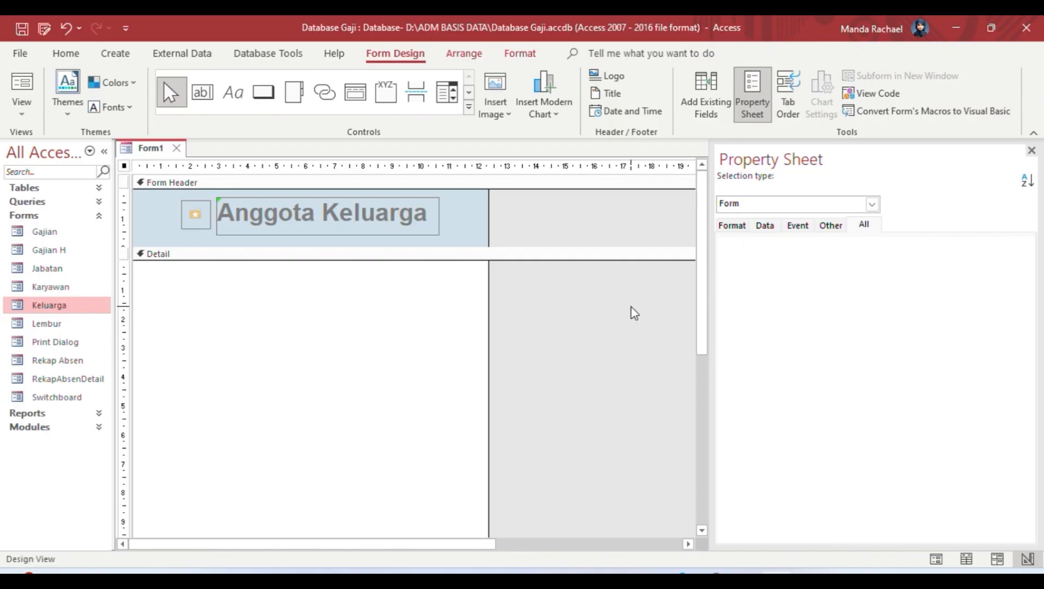
pyautogui.click(207, 218)
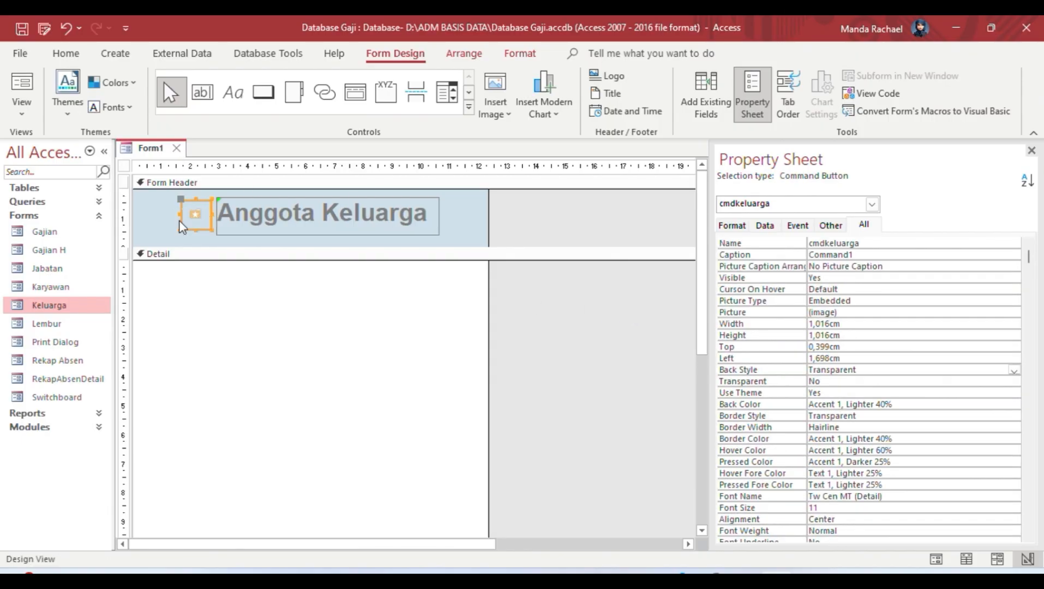
pyautogui.moveTo(180, 230); pyautogui.dragTo(180, 236)
pyautogui.moveTo(210, 201); pyautogui.dragTo(209, 196)
pyautogui.click(601, 312)
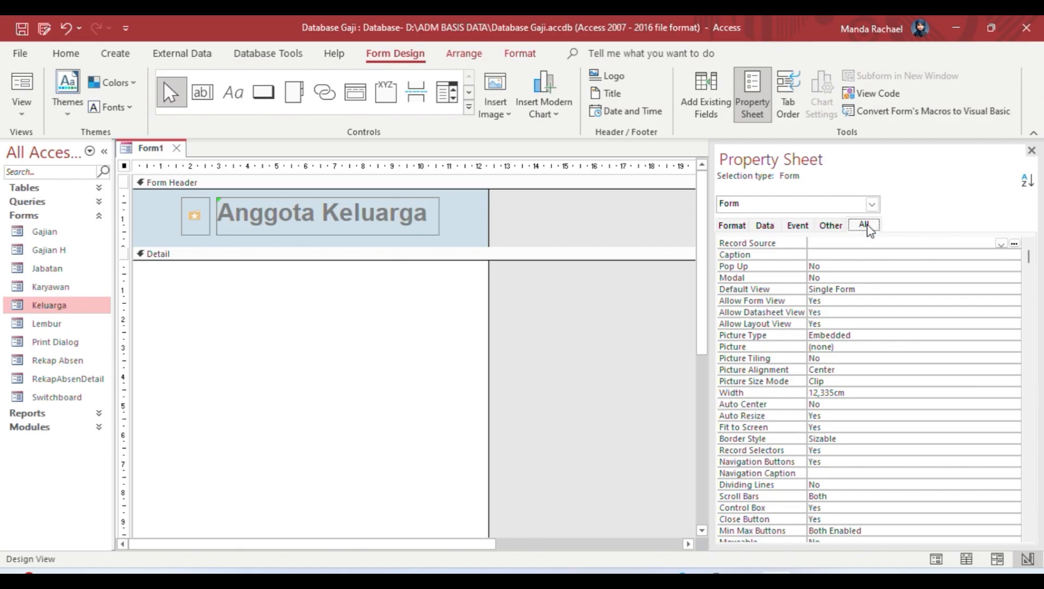
# Step: Set Record Source Tabel Keluarga, Continuous Forms view, Navigation Buttons No, caption Anggota Keluarga
pyautogui.click(1000, 243)
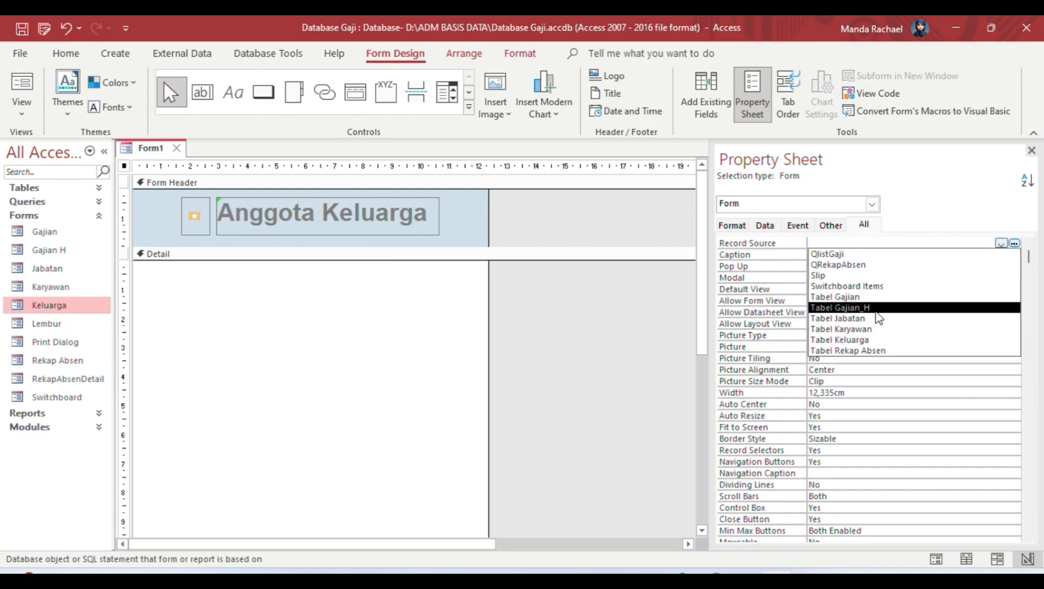
pyautogui.click(869, 339)
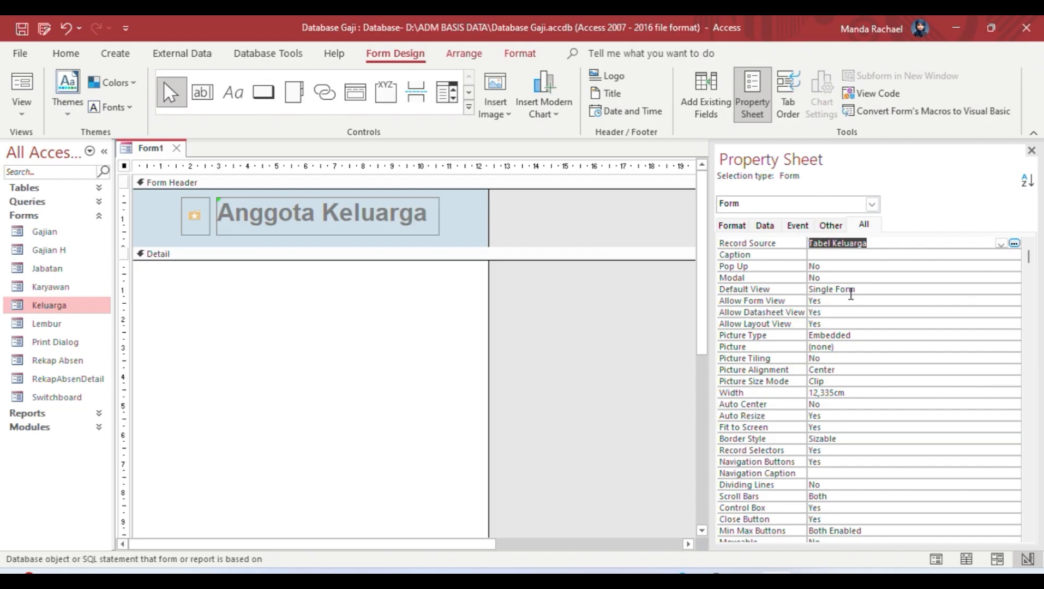
pyautogui.doubleClick(734, 289)
pyautogui.click(1014, 289)
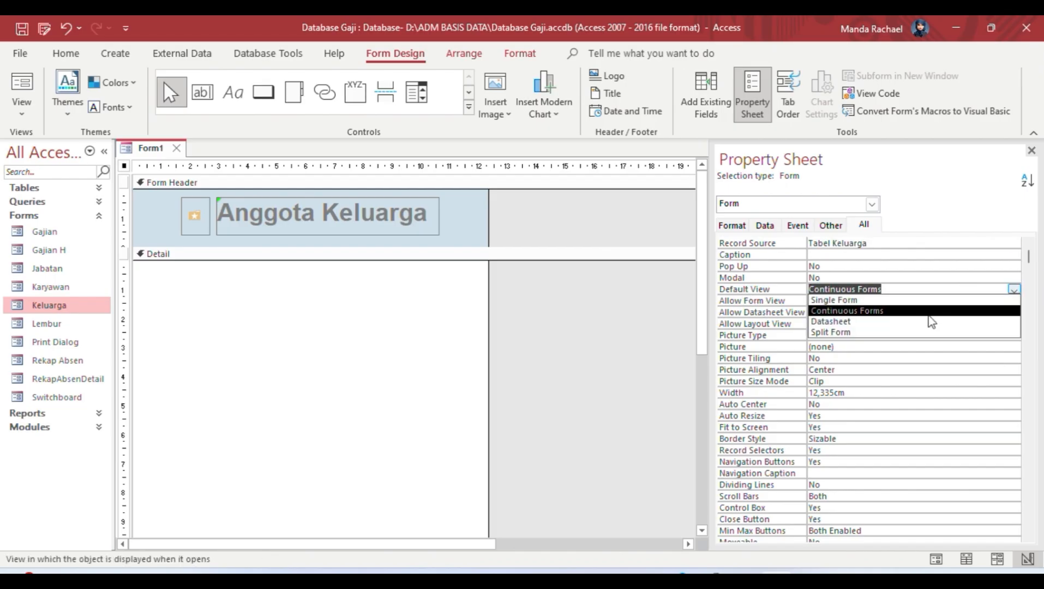
pyautogui.click(925, 310)
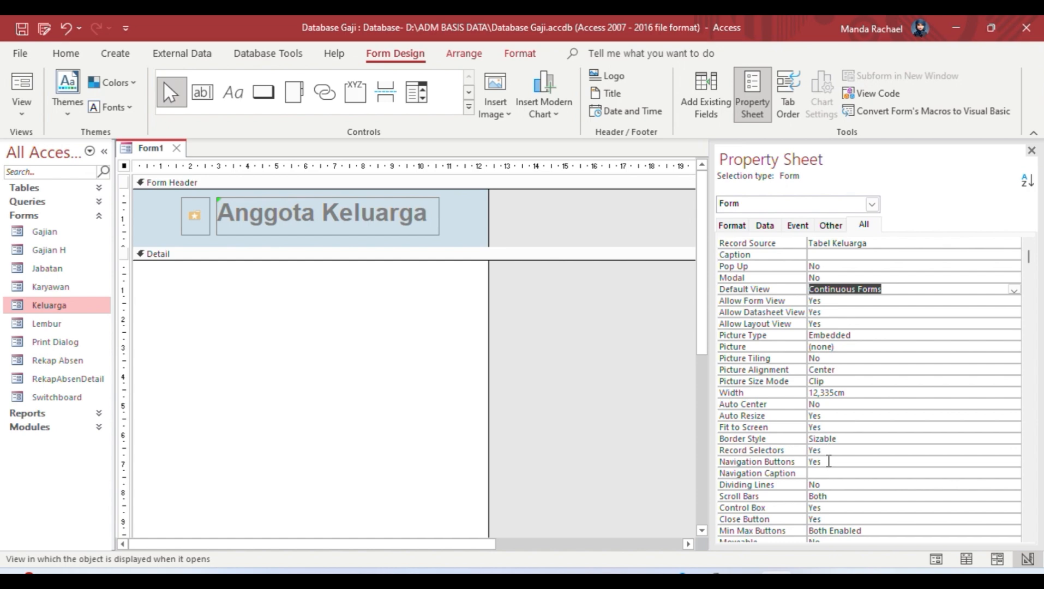
pyautogui.click(828, 461)
pyautogui.click(1014, 462)
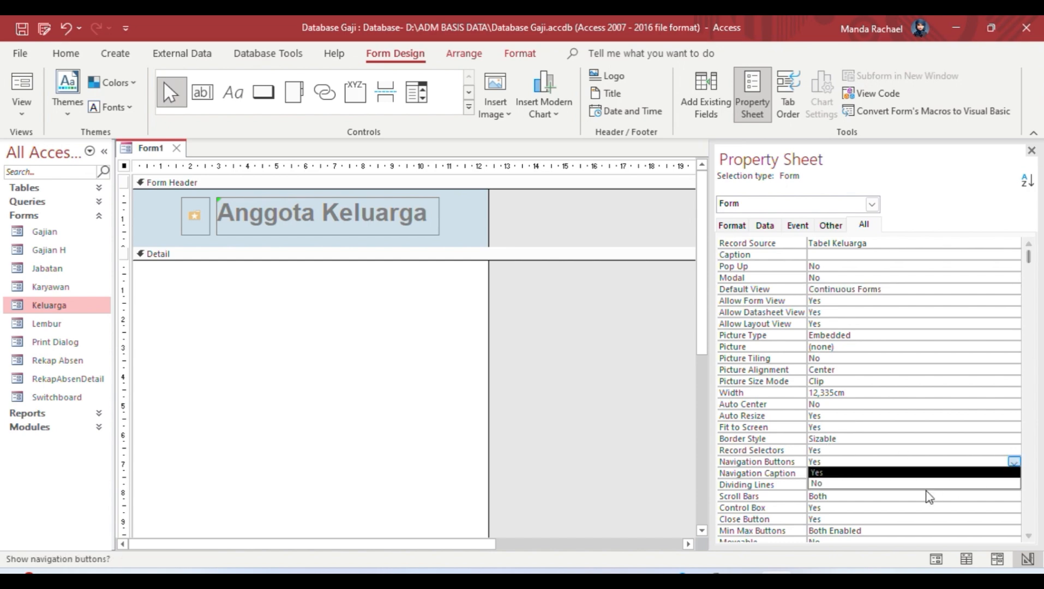
pyautogui.click(847, 485)
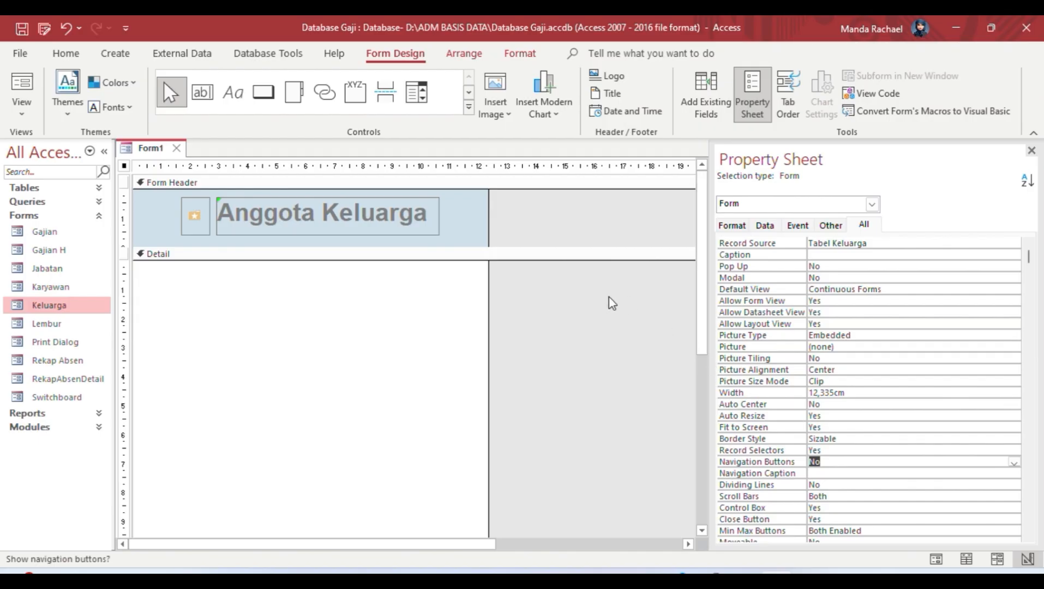
pyautogui.click(819, 255)
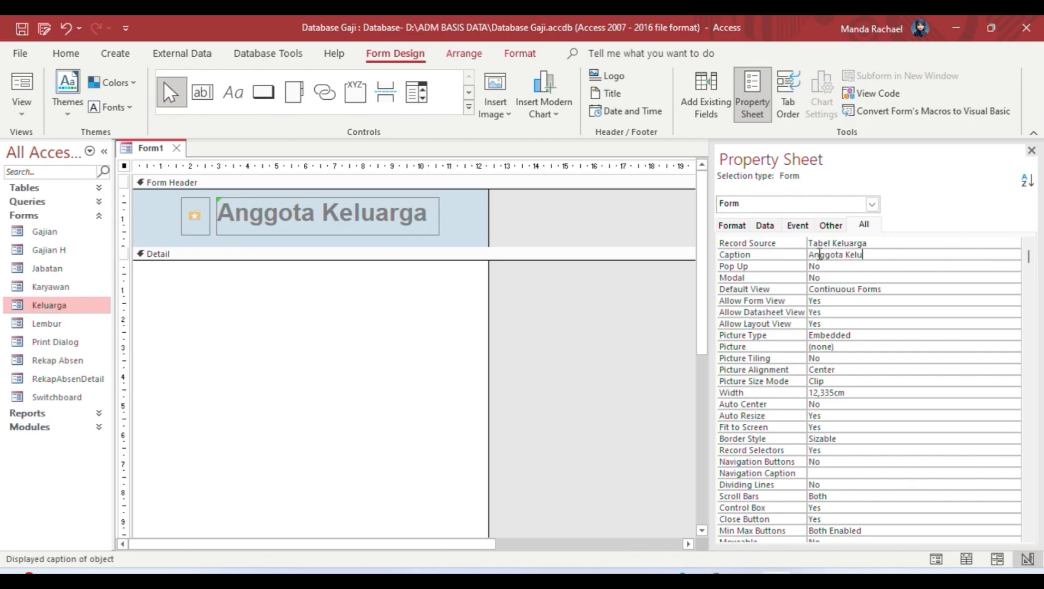
pyautogui.click(560, 285)
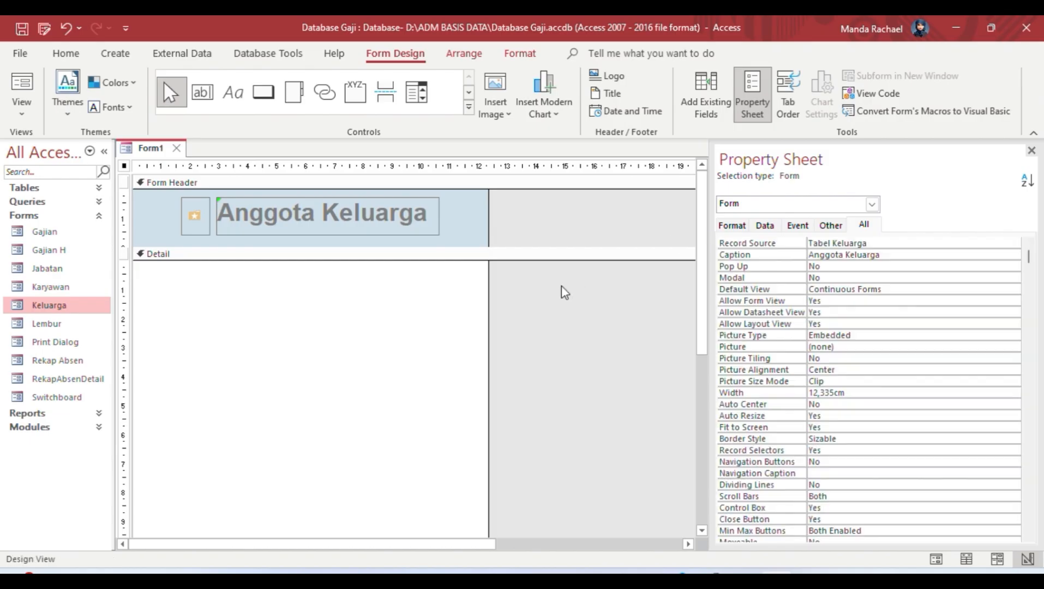
# Step: Show the Field List, deepen the Form Header, and draw a thin rectangle under the title
pyautogui.click(706, 97)
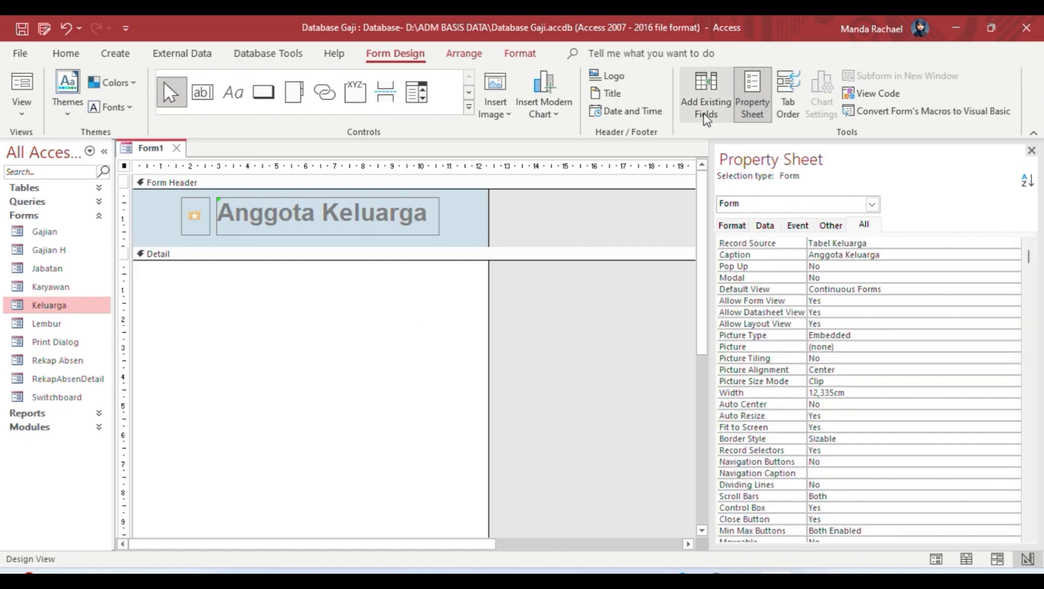
pyautogui.moveTo(396, 246); pyautogui.dragTo(395, 272)
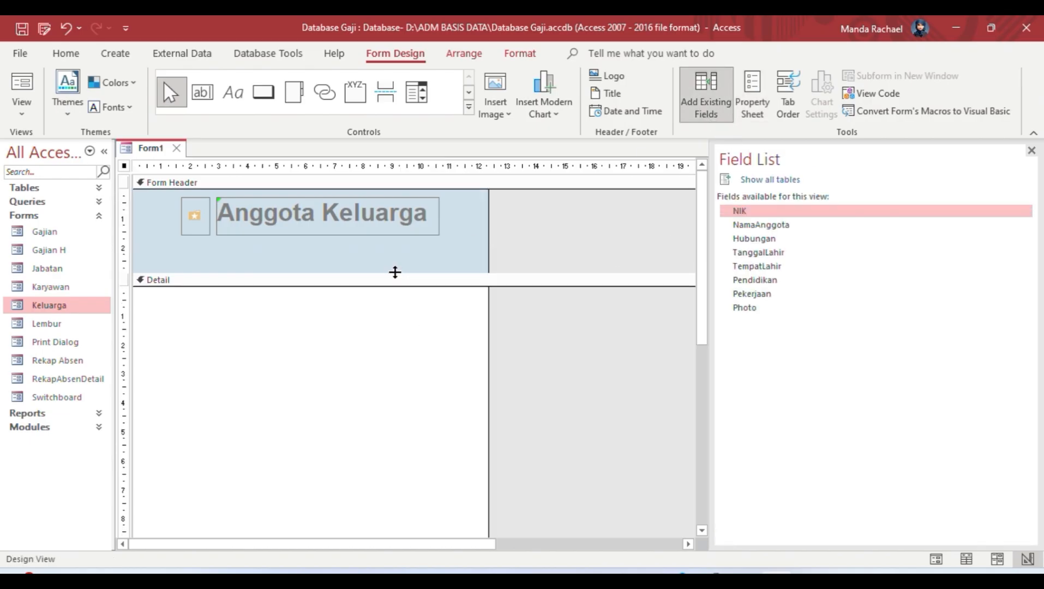
pyautogui.click(468, 107)
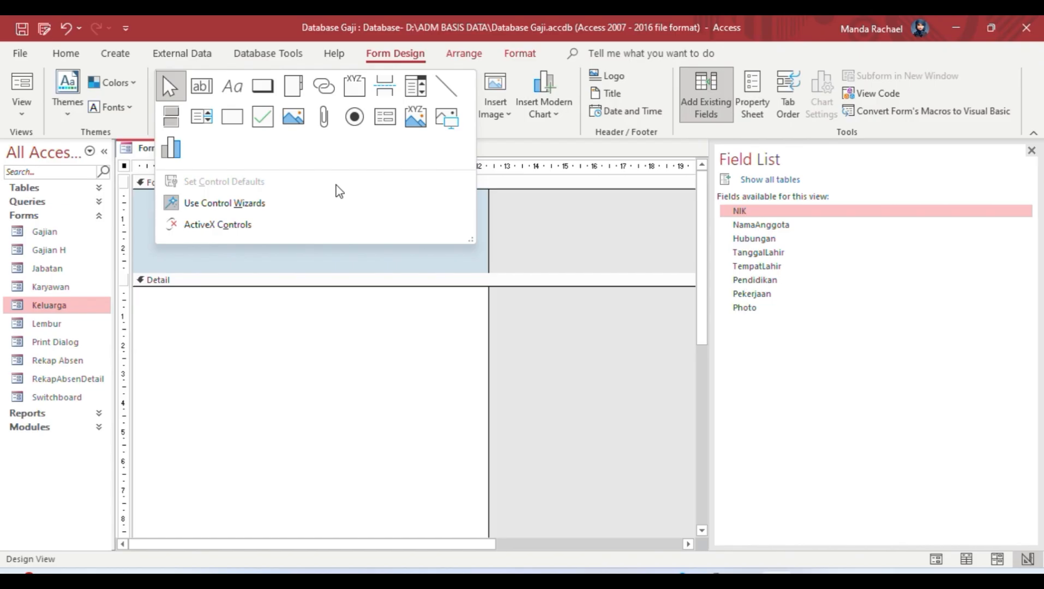
pyautogui.click(233, 114)
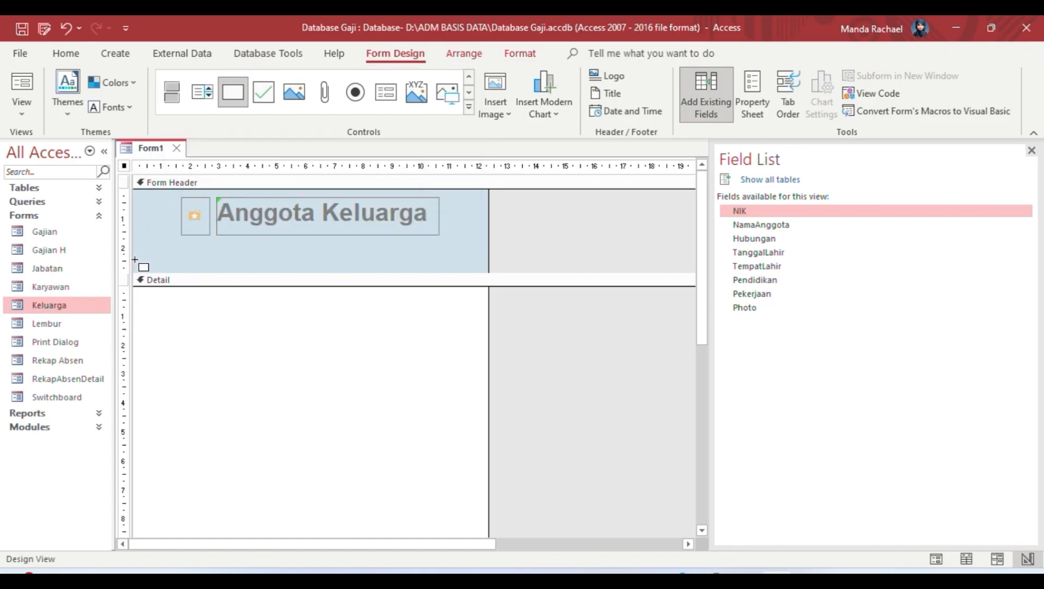
pyautogui.moveTo(136, 262)
pyautogui.mouseDown()
pyautogui.moveTo(485, 274)
pyautogui.moveTo(512, 252)
pyautogui.moveTo(501, 267)
pyautogui.moveTo(514, 273)
pyautogui.mouseUp()
pyautogui.moveTo(325, 263); pyautogui.dragTo(325, 254)
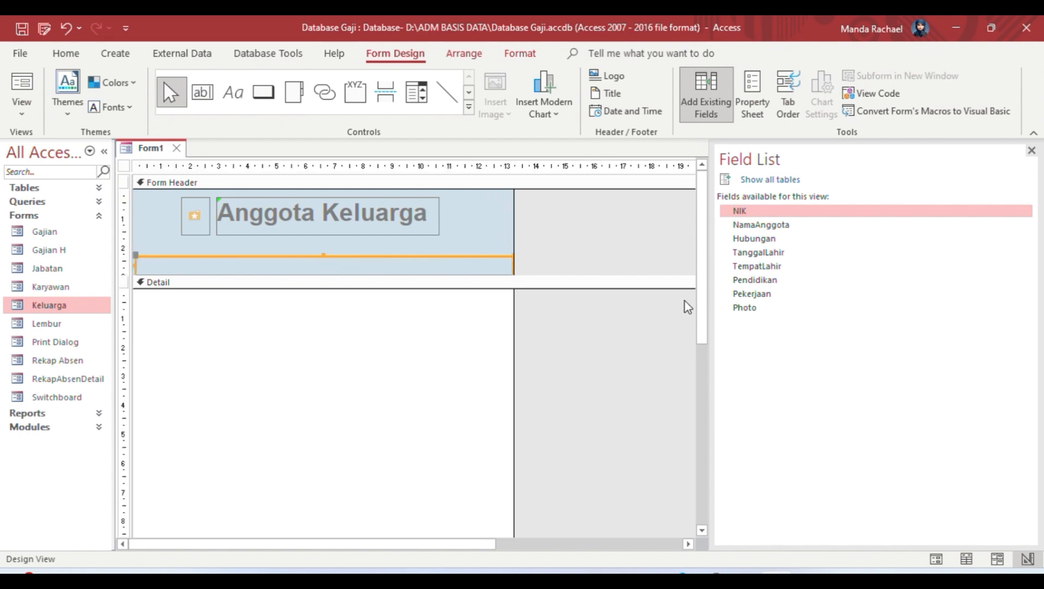
pyautogui.click(779, 212)
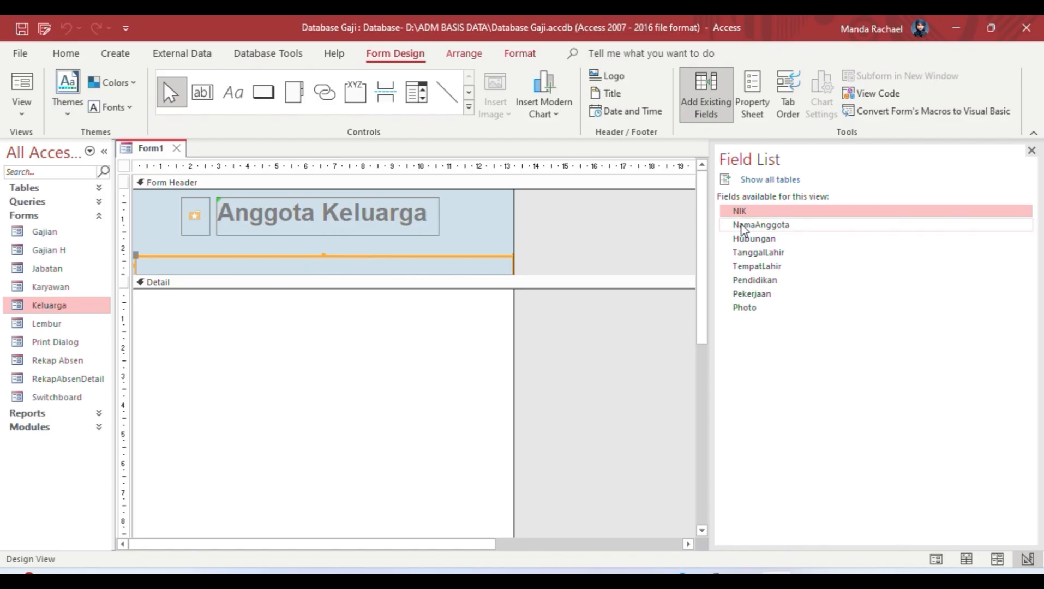
# Step: In Layout View, add NIK, NamaAnggota, Hubungan, TanggalLahir, TempatLahir, Pendidikan and Pekerjaan from the Field List
pyautogui.click(21, 112)
pyautogui.click(57, 218)
pyautogui.moveTo(740, 211); pyautogui.dragTo(149, 240)
pyautogui.moveTo(745, 224); pyautogui.dragTo(271, 218)
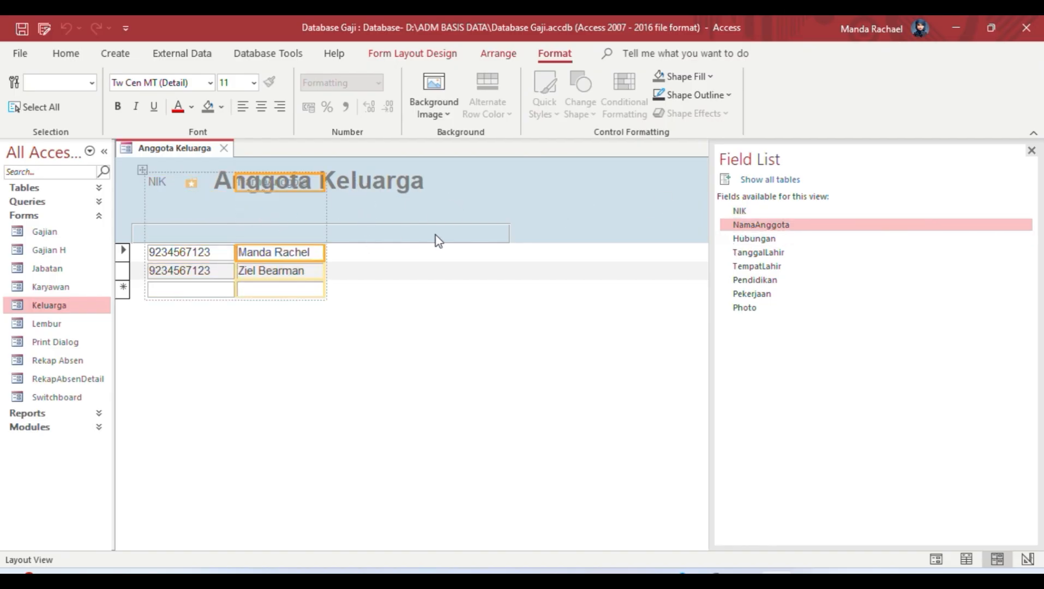
pyautogui.moveTo(756, 244); pyautogui.dragTo(371, 195)
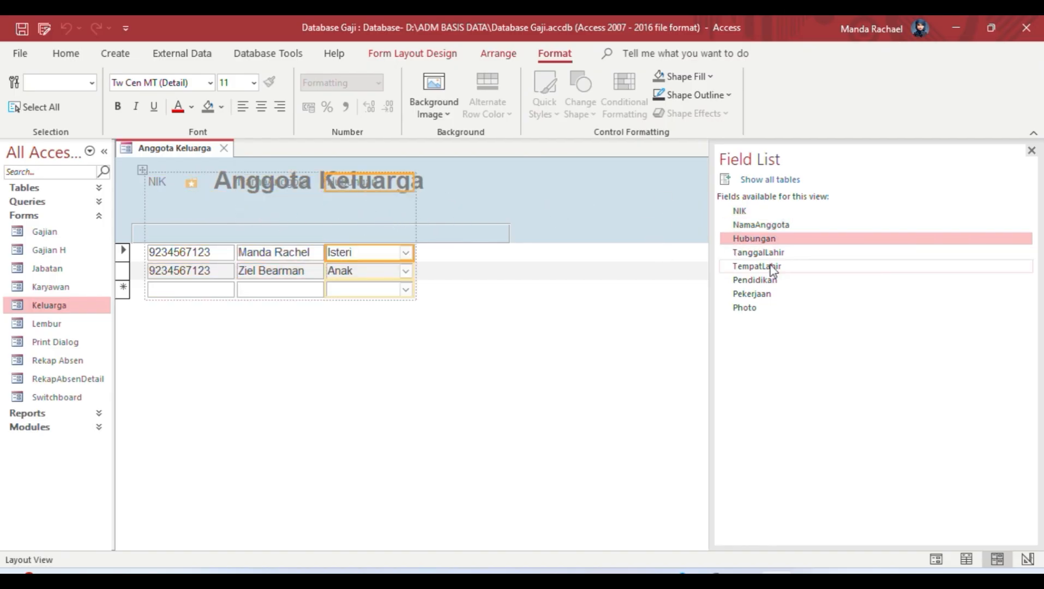
pyautogui.moveTo(746, 253); pyautogui.dragTo(436, 188)
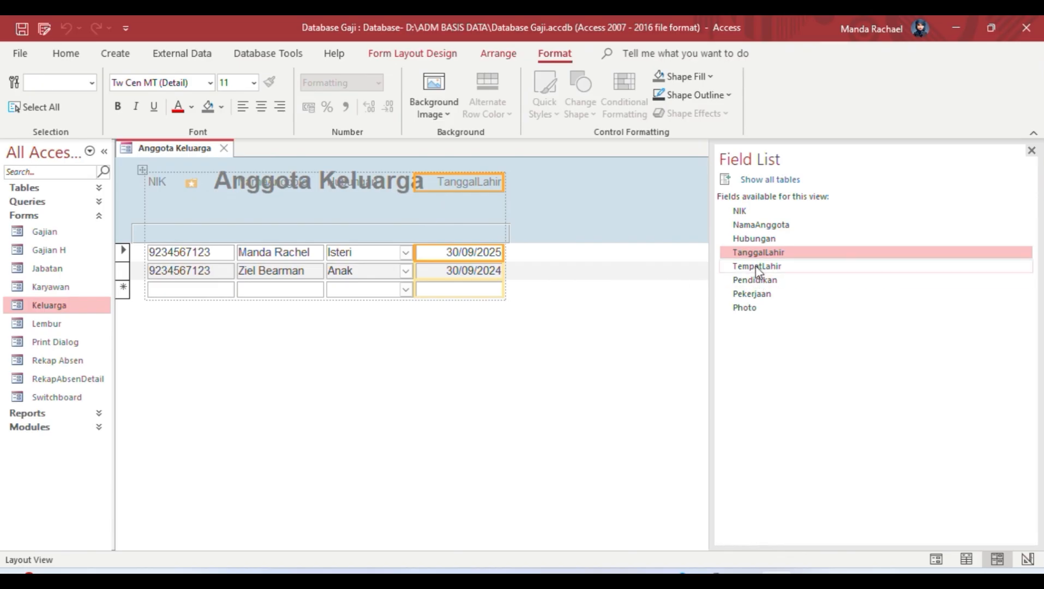
pyautogui.moveTo(757, 266); pyautogui.dragTo(577, 198)
pyautogui.doubleClick(761, 280)
pyautogui.moveTo(756, 293); pyautogui.dragTo(691, 196)
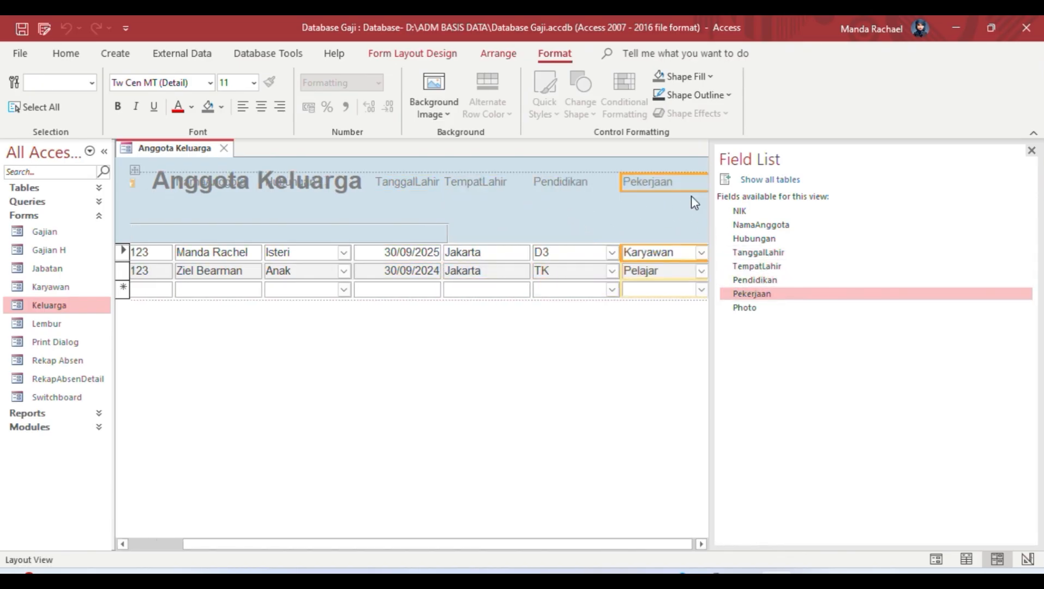
pyautogui.click(441, 58)
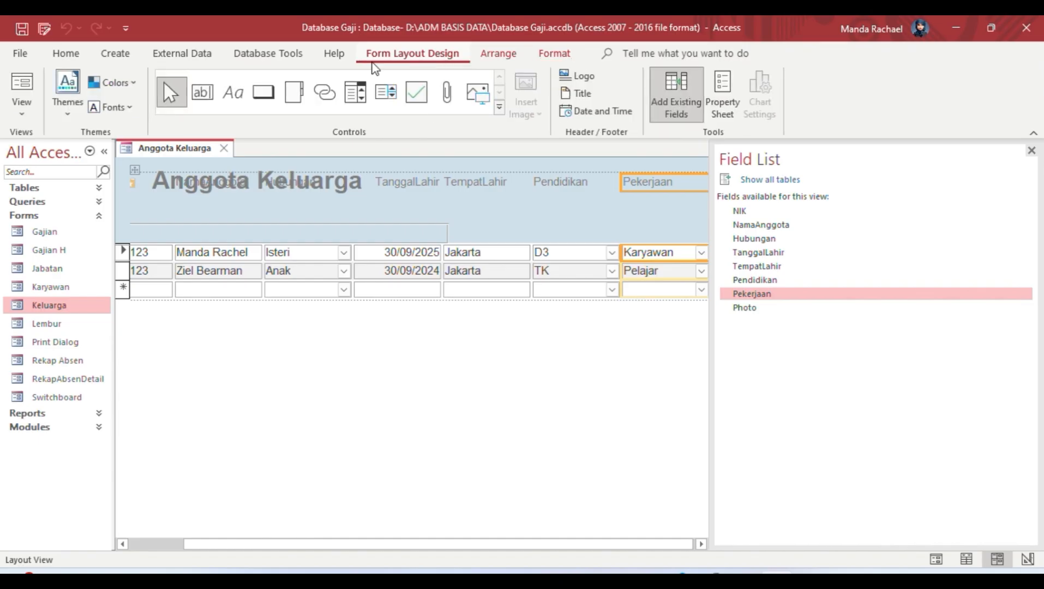
# Step: Return to Design View and make the form footer and Detail section taller
pyautogui.click(22, 109)
pyautogui.click(75, 256)
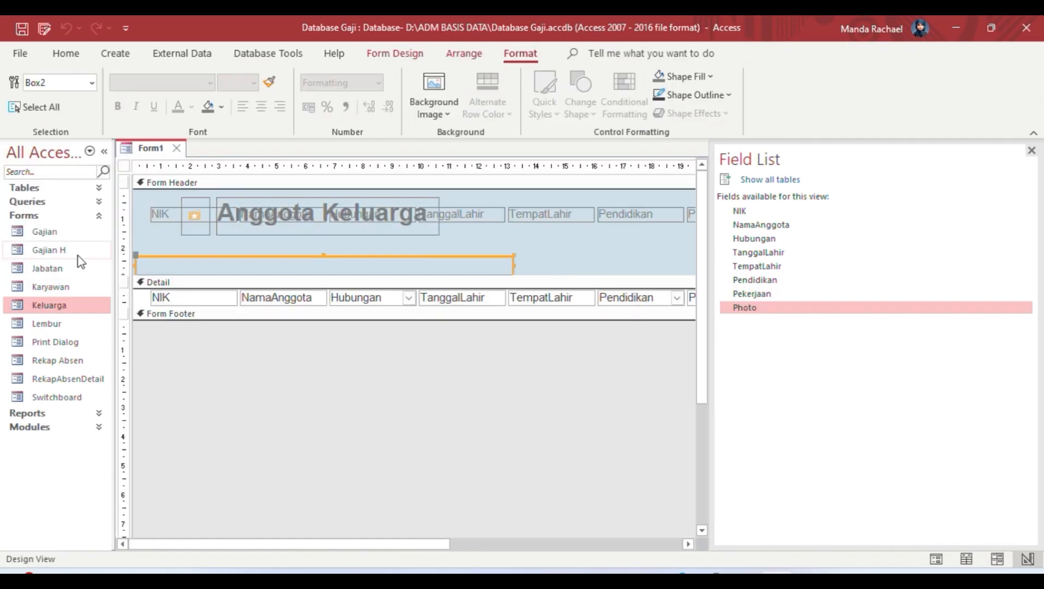
pyautogui.moveTo(601, 317); pyautogui.dragTo(587, 363)
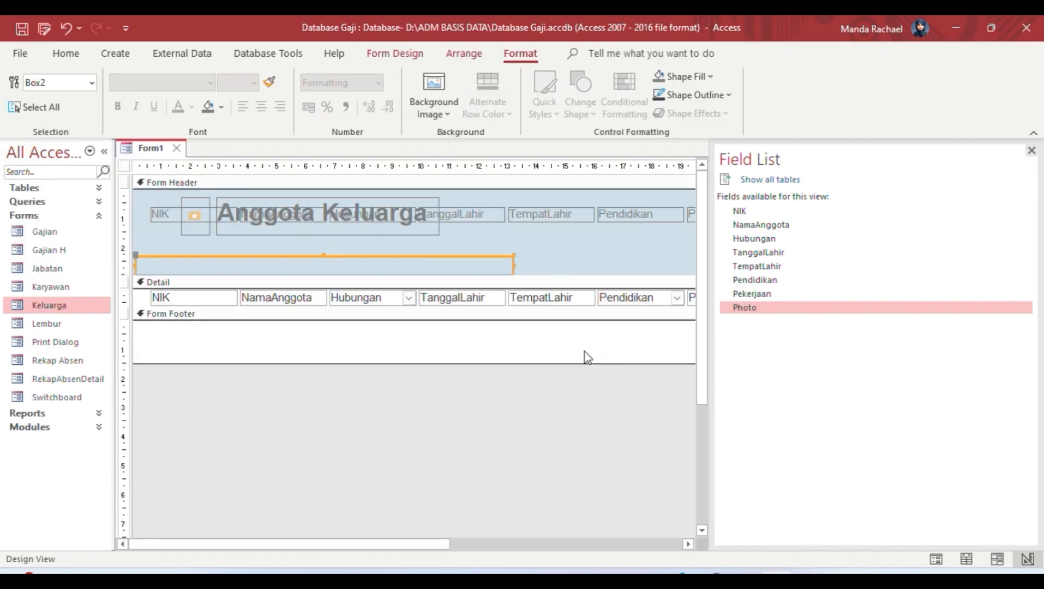
pyautogui.moveTo(509, 305); pyautogui.dragTo(506, 361)
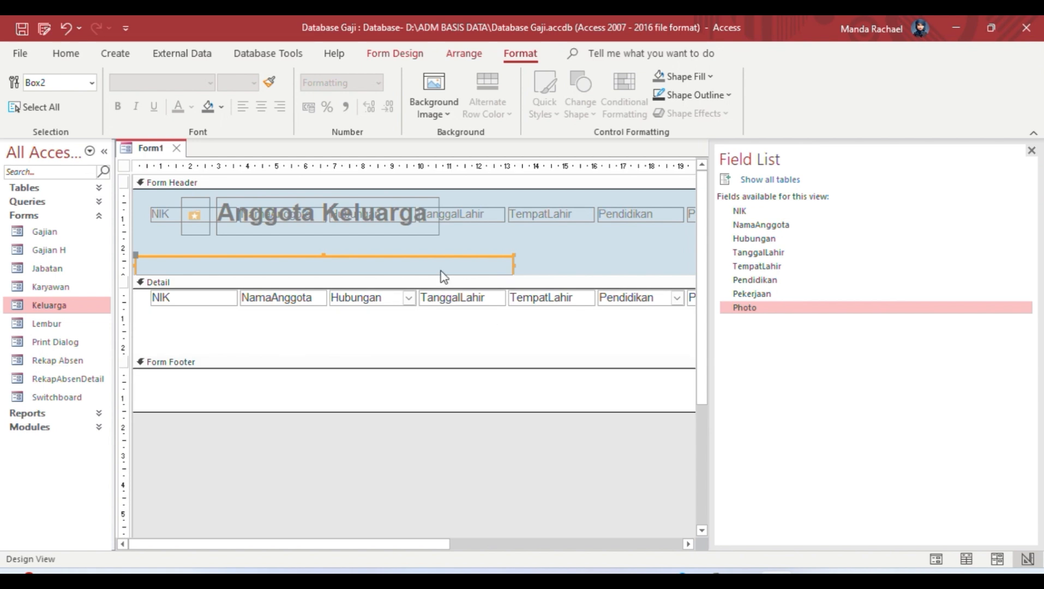
pyautogui.moveTo(513, 263); pyautogui.dragTo(659, 270)
# Step: Set the header rectangle's Back Color to Accent 1, Lighter 80% light blue
pyautogui.doubleClick(625, 272)
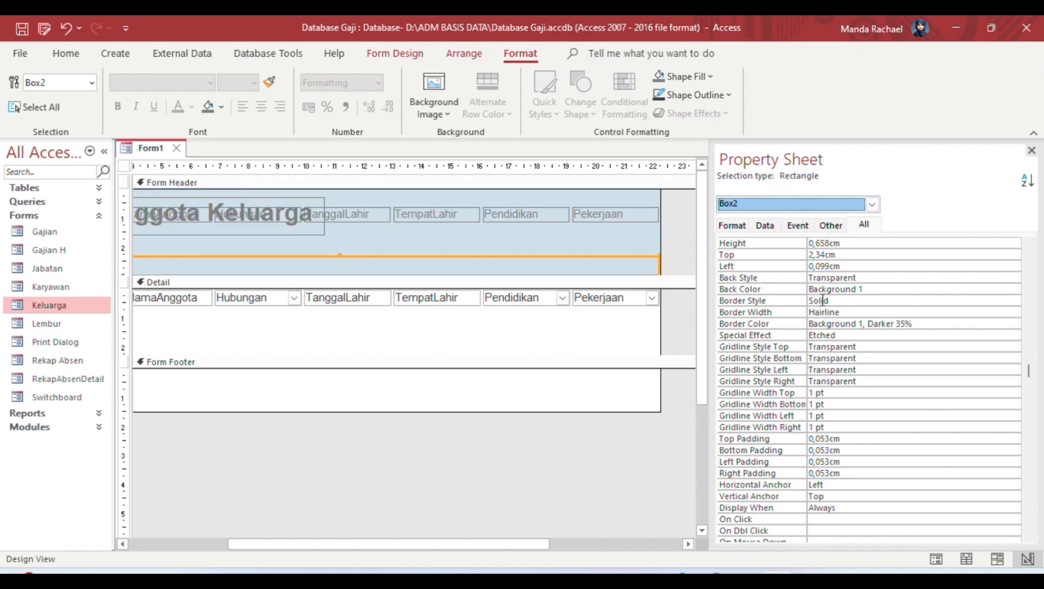
pyautogui.click(874, 289)
pyautogui.click(1014, 290)
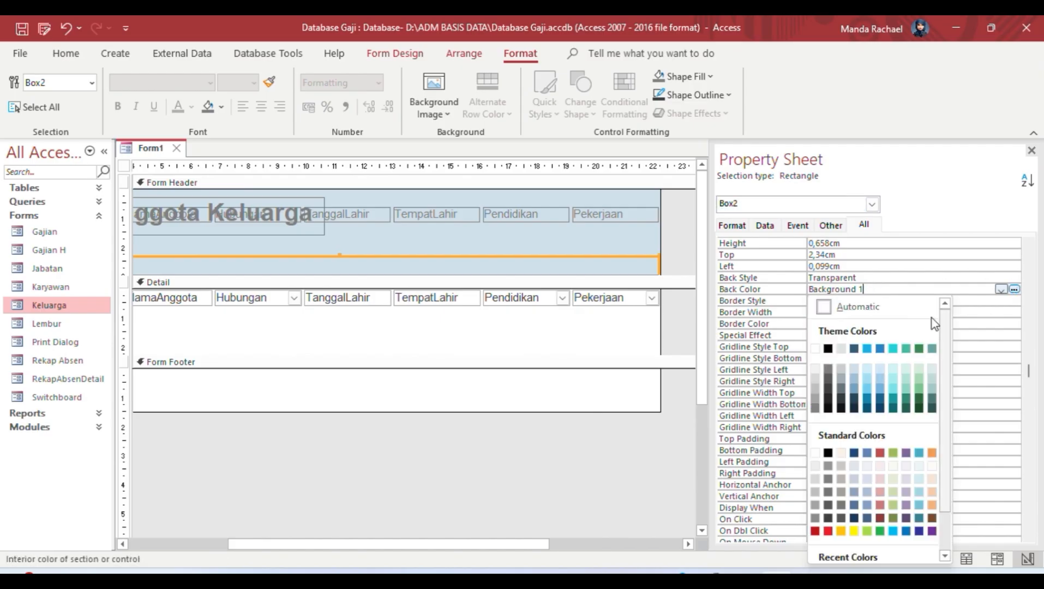
pyautogui.click(829, 302)
pyautogui.click(1009, 291)
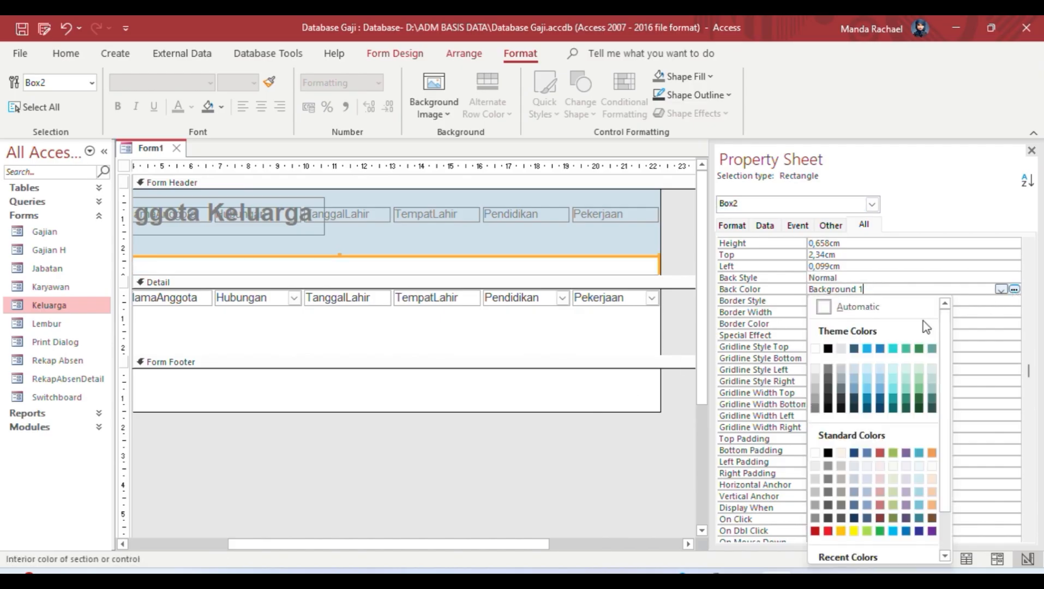
pyautogui.click(870, 369)
pyautogui.moveTo(645, 412); pyautogui.dragTo(644, 414)
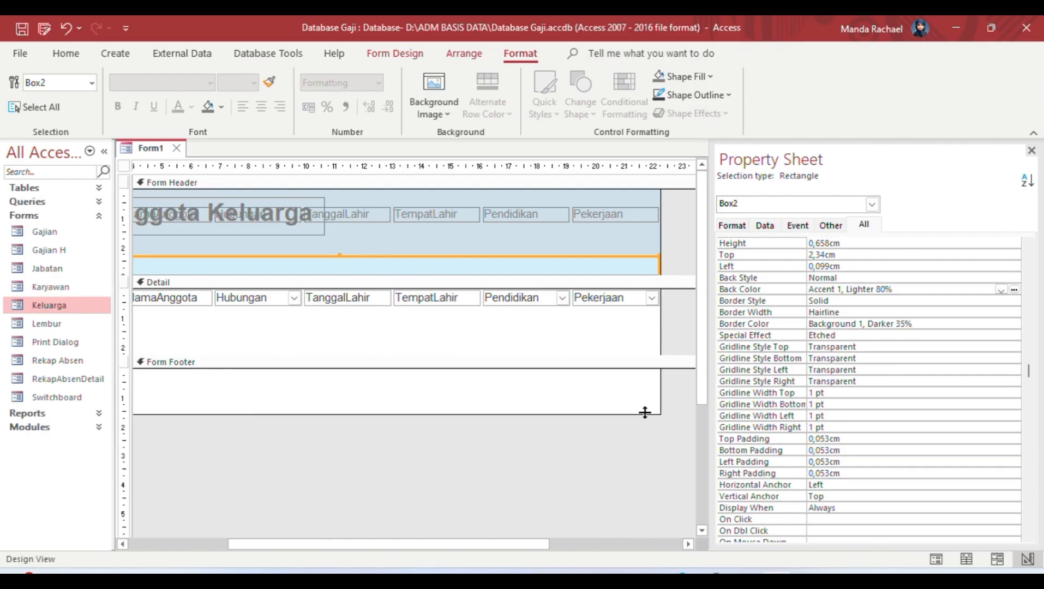
# Step: Move the column heading labels down into the blue band and select them all
pyautogui.moveTo(320, 542); pyautogui.dragTo(218, 540)
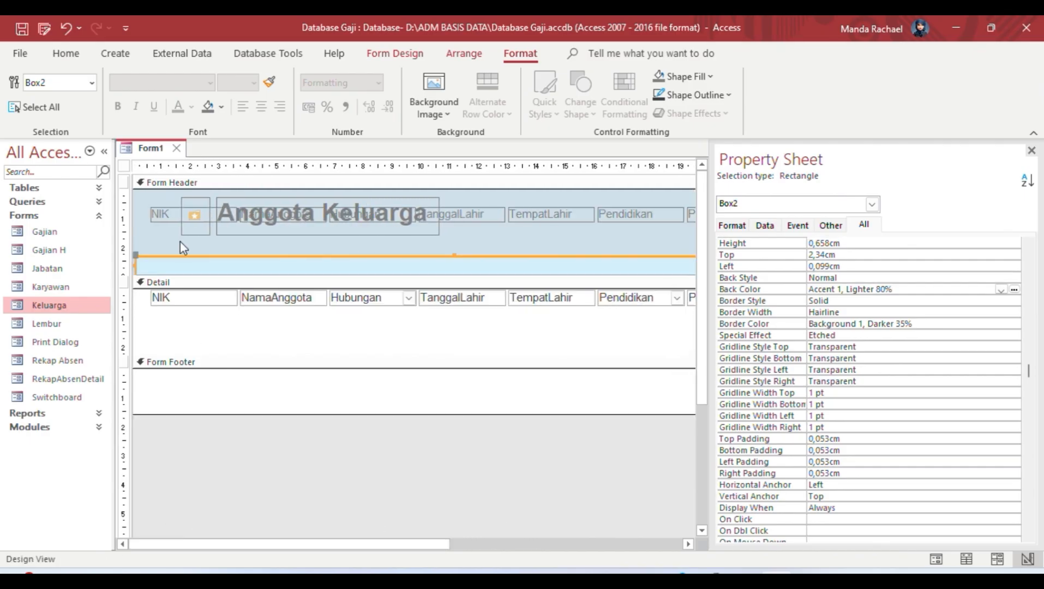
pyautogui.moveTo(140, 199); pyautogui.dragTo(631, 230)
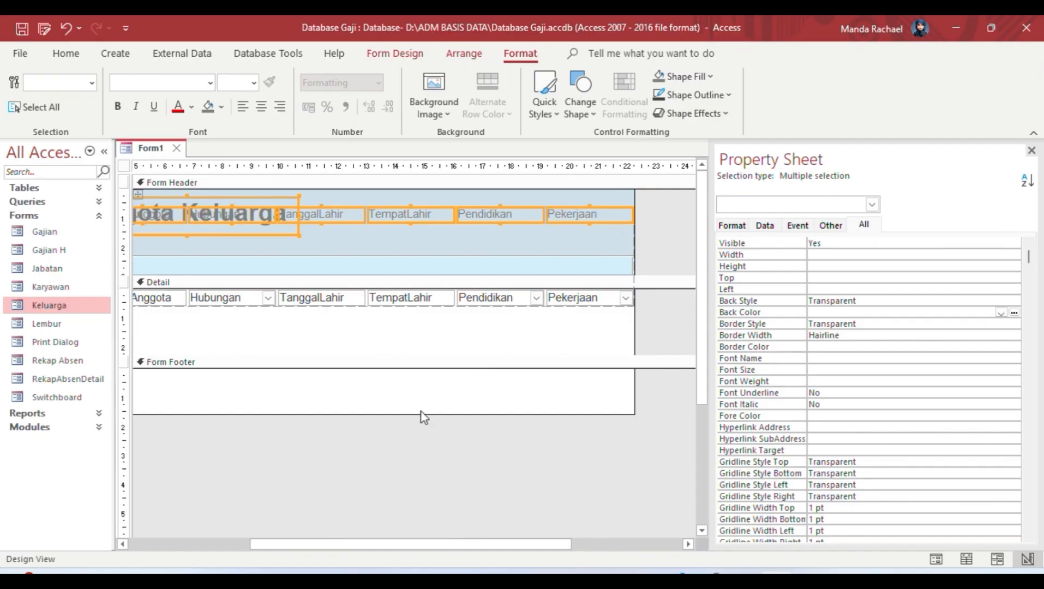
pyautogui.moveTo(301, 548); pyautogui.dragTo(129, 548)
pyautogui.click(270, 450)
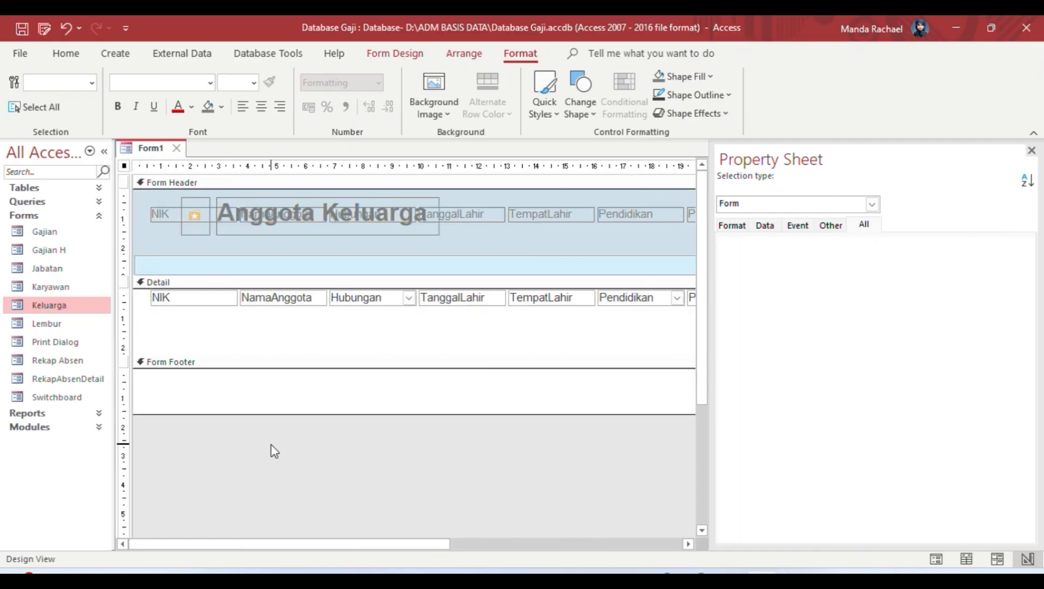
pyautogui.click(170, 216)
pyautogui.moveTo(185, 224); pyautogui.dragTo(178, 269)
pyautogui.click(387, 475)
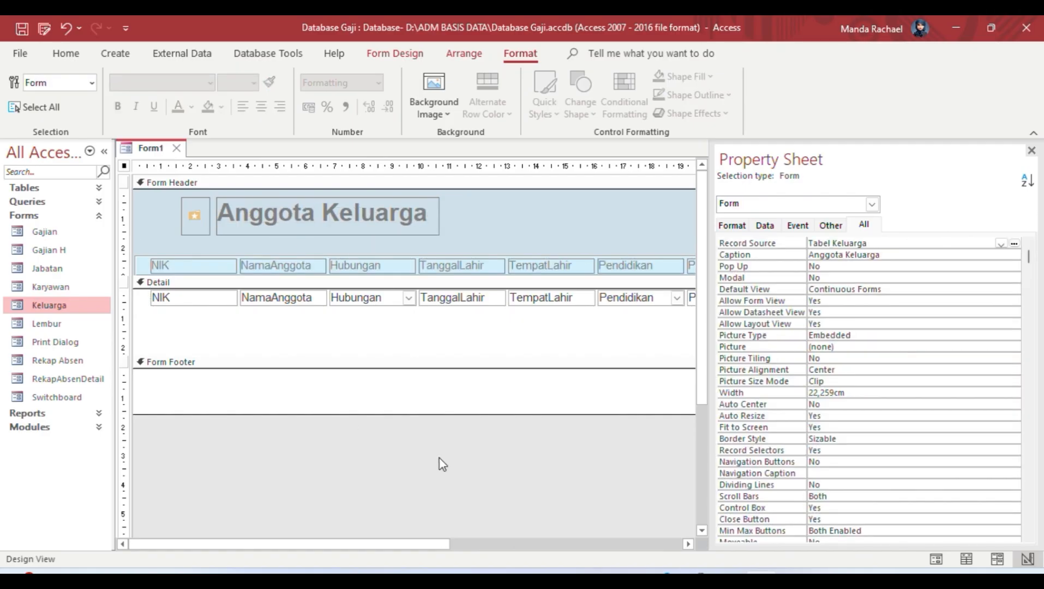
pyautogui.moveTo(289, 545); pyautogui.dragTo(240, 545)
pyautogui.moveTo(145, 247); pyautogui.dragTo(700, 270)
# Step: Bold the Pekerjaan, Pendidikan, TempatLahir and TanggalLahir headings
pyautogui.click(820, 313)
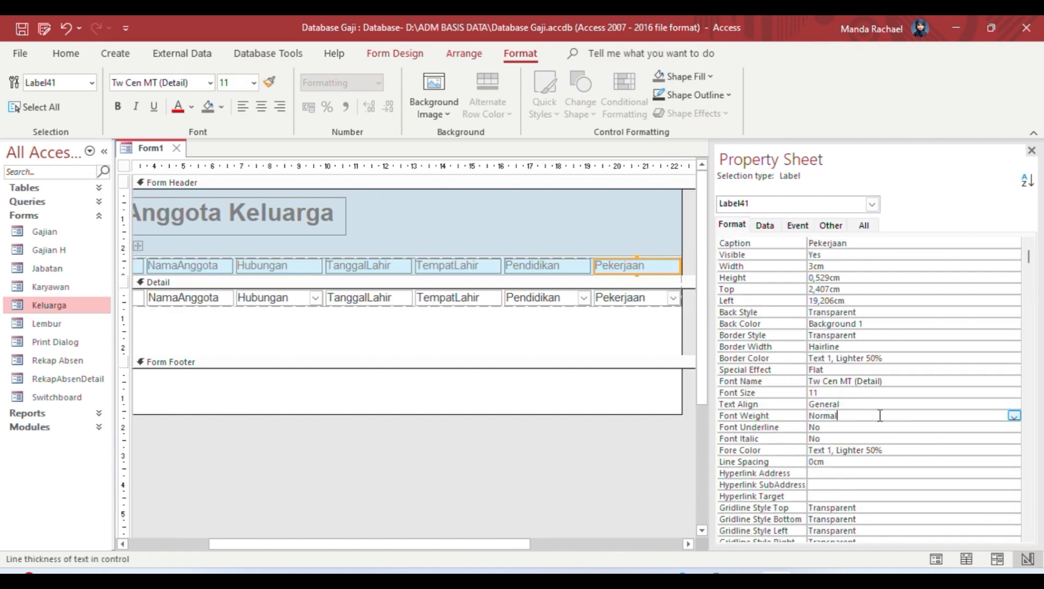
pyautogui.click(1013, 416)
pyautogui.click(878, 493)
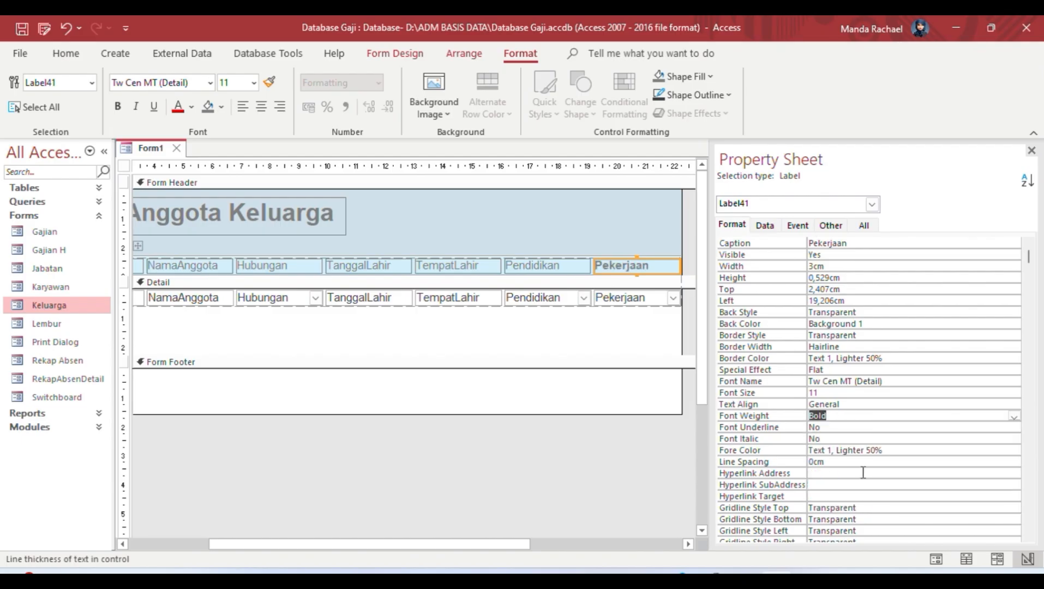
pyautogui.click(559, 268)
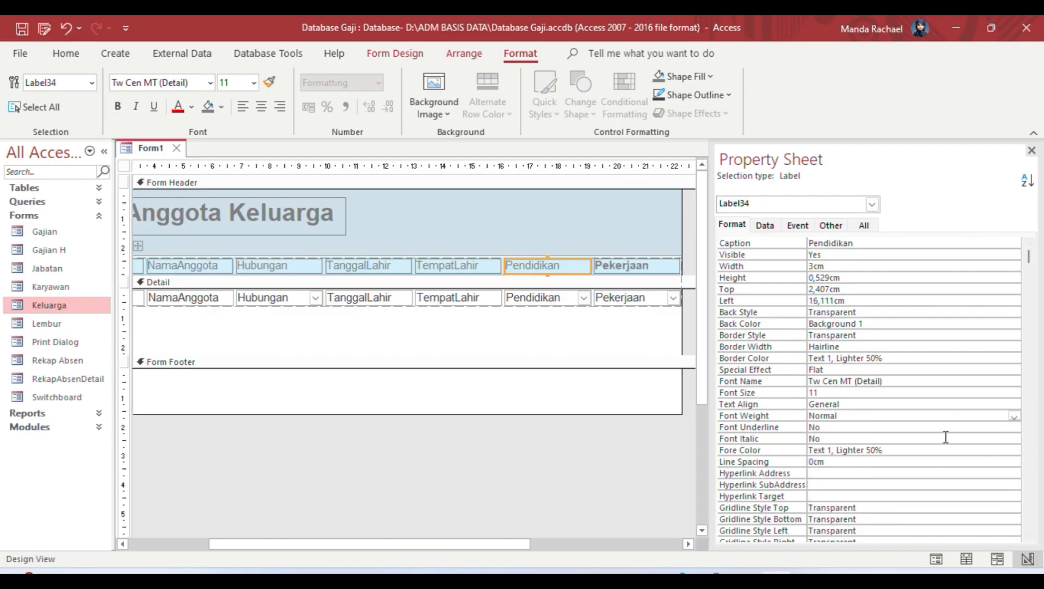
pyautogui.click(1013, 416)
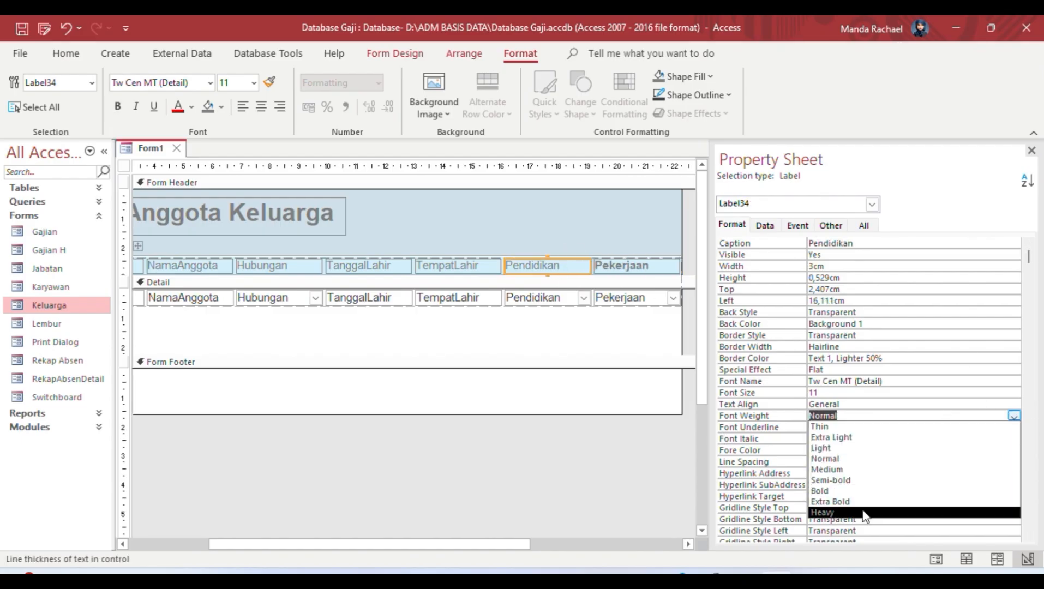
pyautogui.click(873, 491)
pyautogui.click(494, 267)
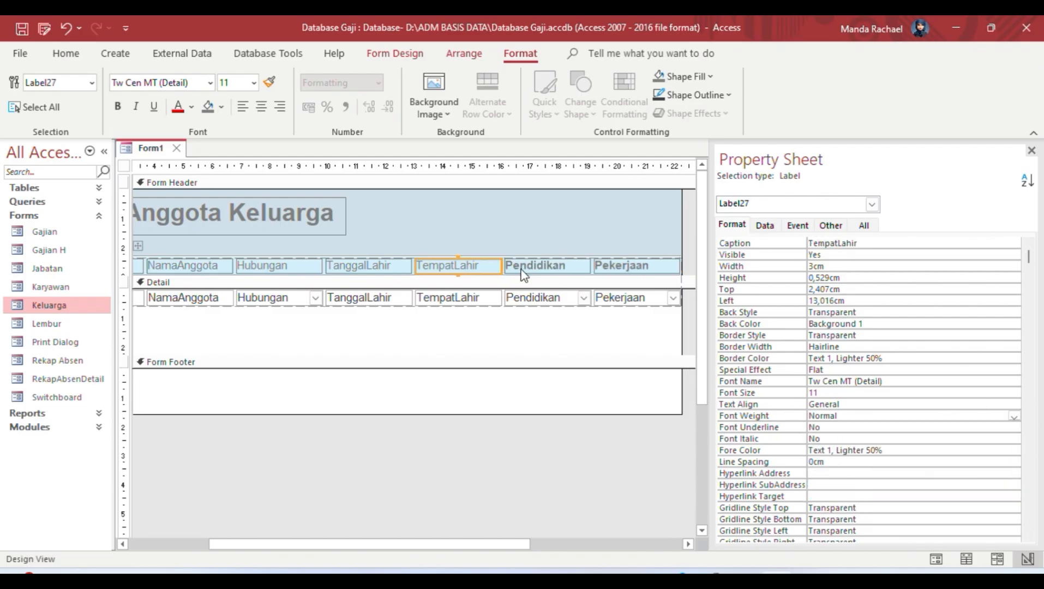
pyautogui.click(1013, 416)
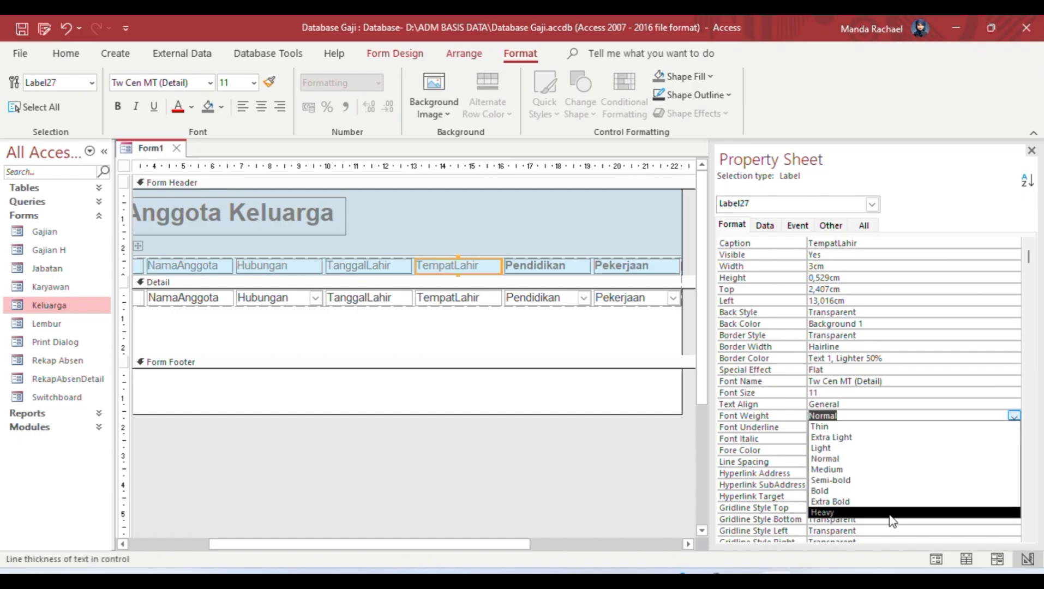
pyautogui.click(884, 495)
pyautogui.click(369, 265)
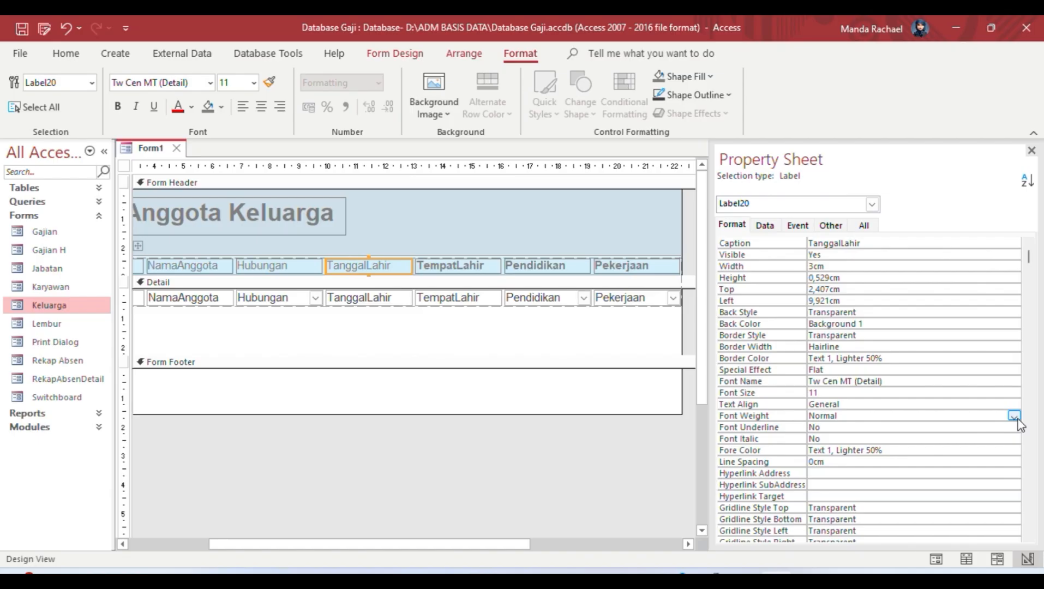
pyautogui.click(1013, 416)
pyautogui.click(894, 496)
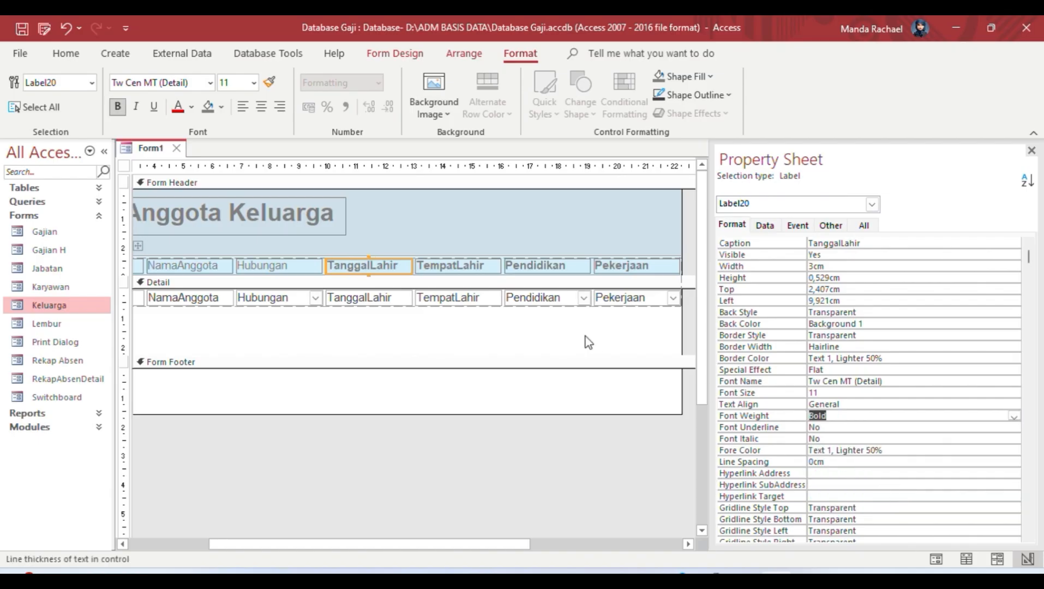
# Step: Respace captions to Tempat Lahir, Tanggal Lahir, Nama Anggota and bold Hubungan and Nama Anggota
pyautogui.click(452, 267)
pyautogui.click(456, 266)
pyautogui.click(329, 265)
pyautogui.click(371, 267)
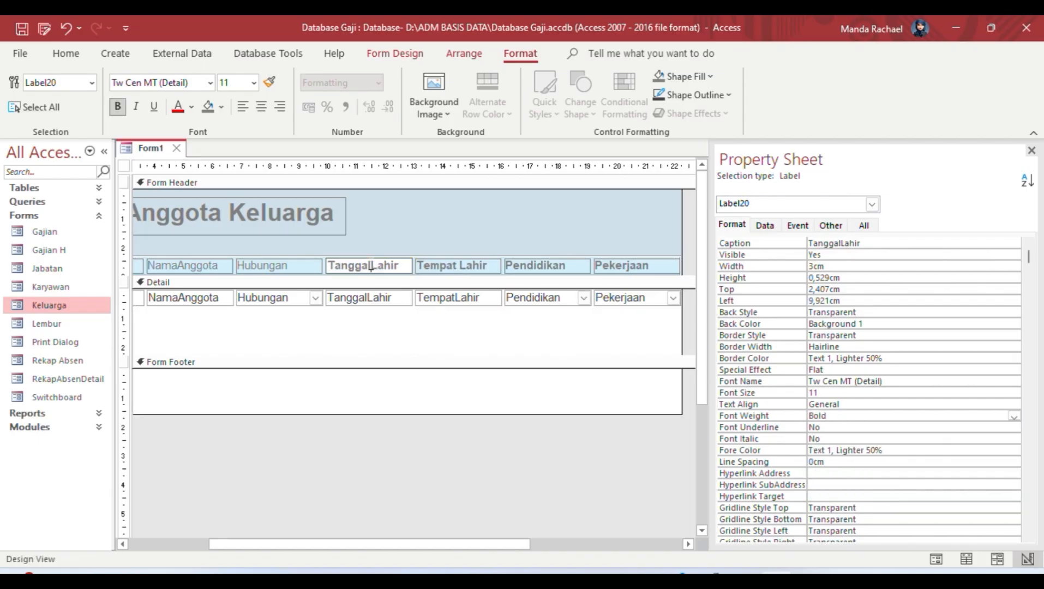
pyautogui.hotkey('shift', 'Tab')
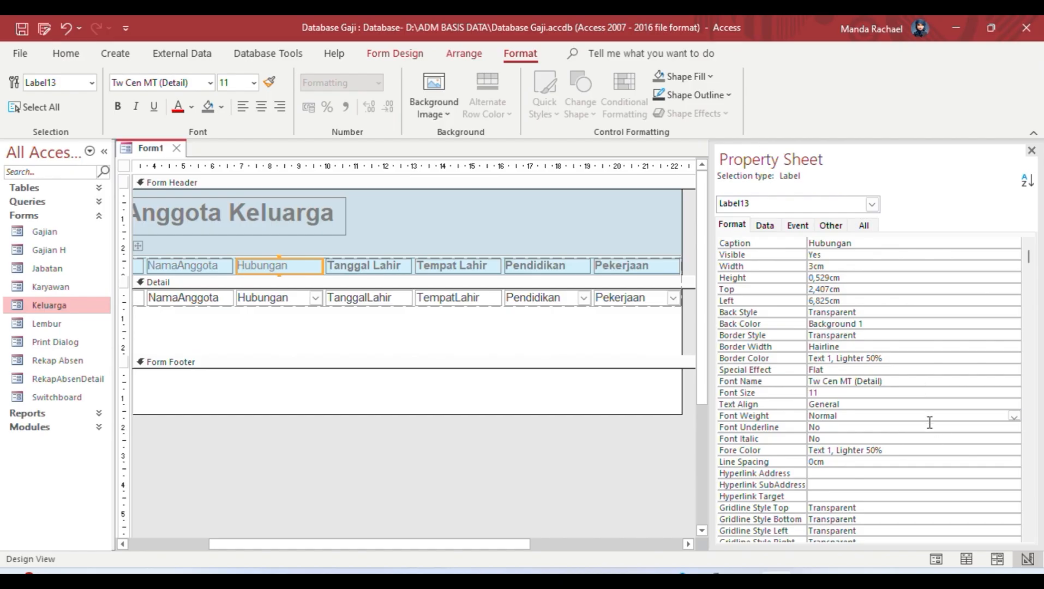
pyautogui.click(1014, 416)
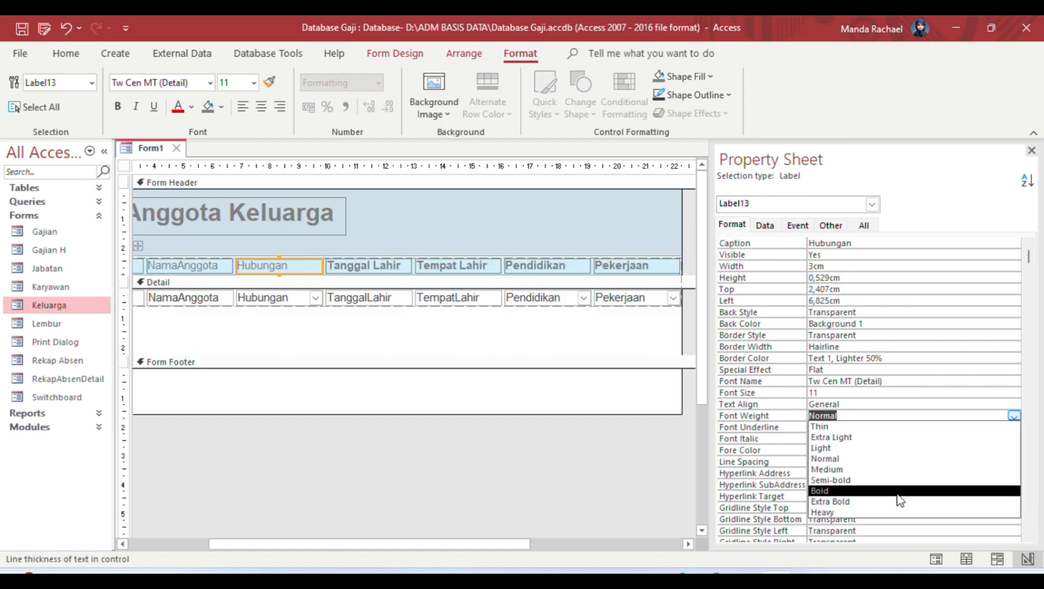
pyautogui.click(897, 491)
pyautogui.click(180, 266)
pyautogui.click(178, 265)
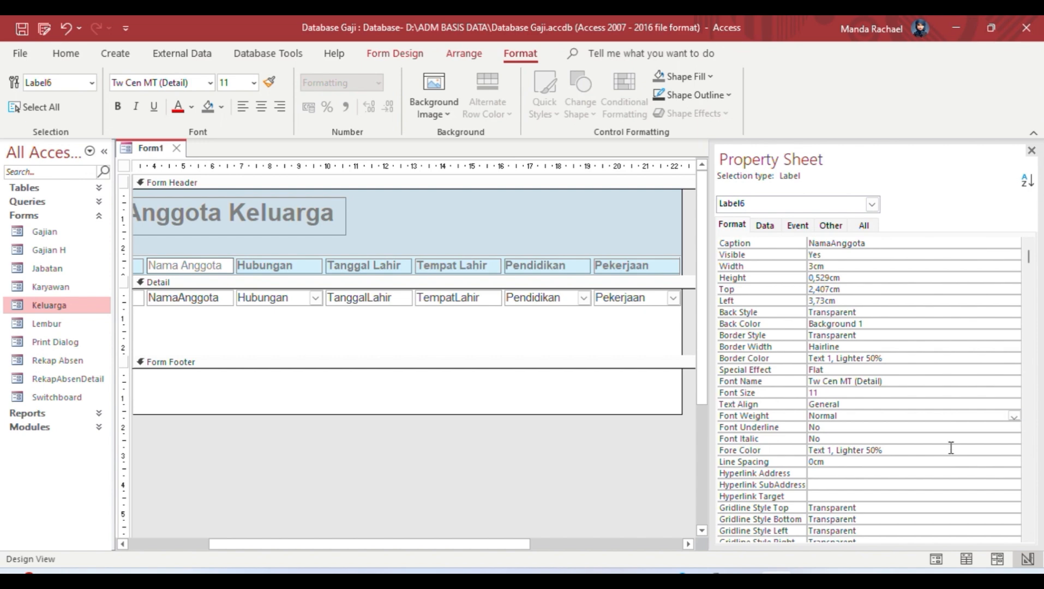
pyautogui.click(1014, 417)
pyautogui.click(1014, 418)
pyautogui.click(900, 492)
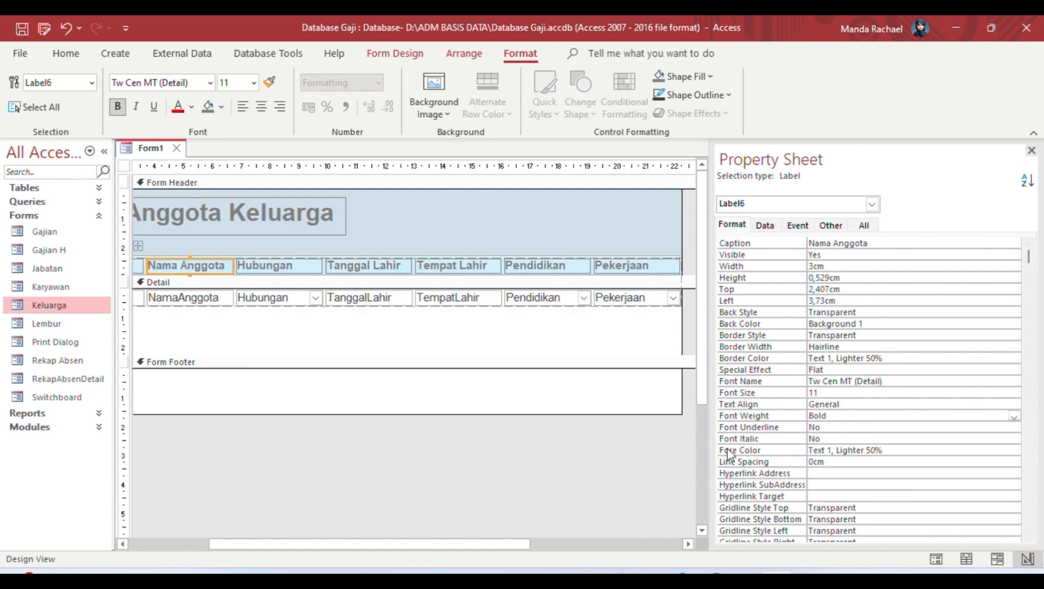
pyautogui.click(595, 446)
# Step: Bold the NIK heading and nudge the label layout slightly left
pyautogui.moveTo(273, 544); pyautogui.dragTo(193, 544)
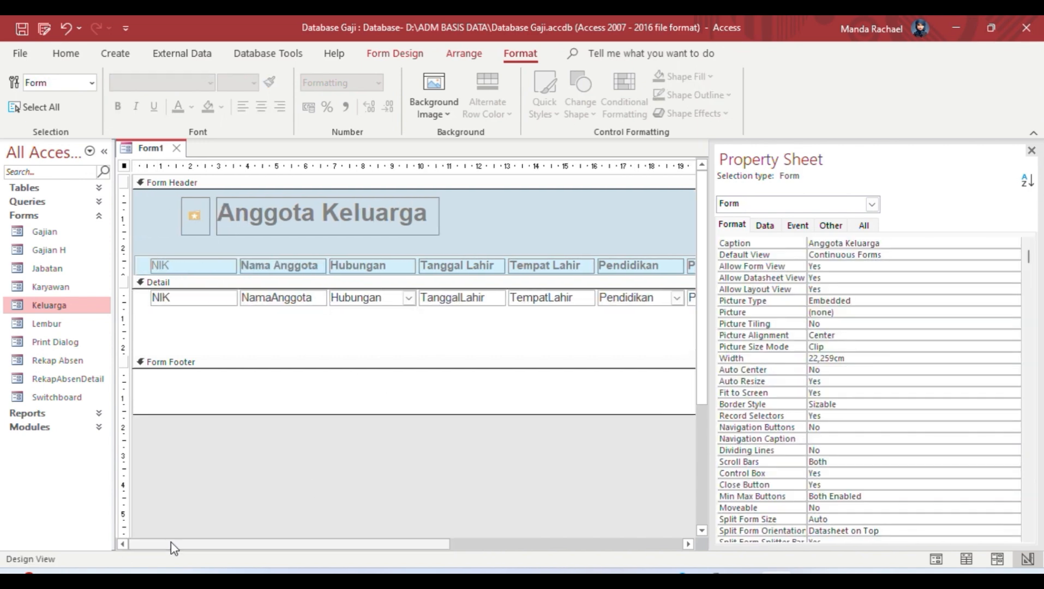
pyautogui.click(196, 267)
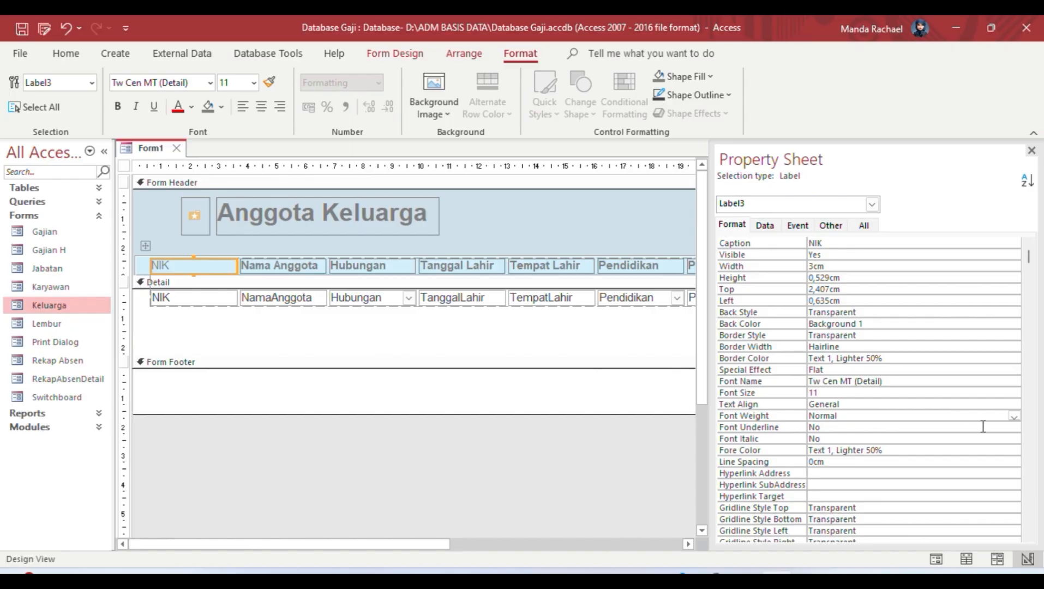
pyautogui.click(1013, 417)
pyautogui.click(844, 481)
pyautogui.click(578, 441)
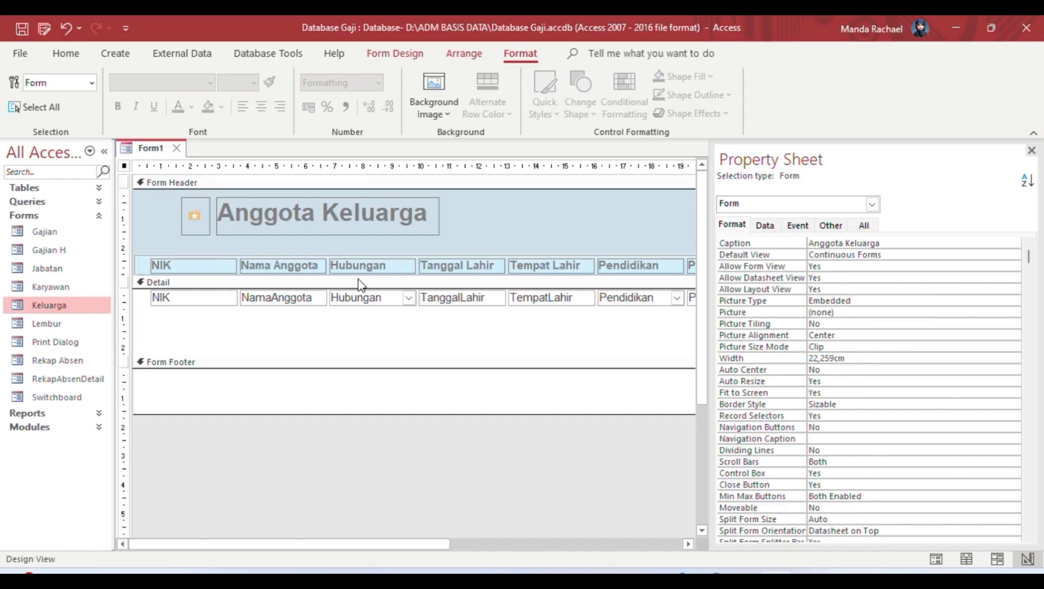
pyautogui.click(209, 265)
pyautogui.moveTo(148, 250); pyautogui.dragTo(133, 250)
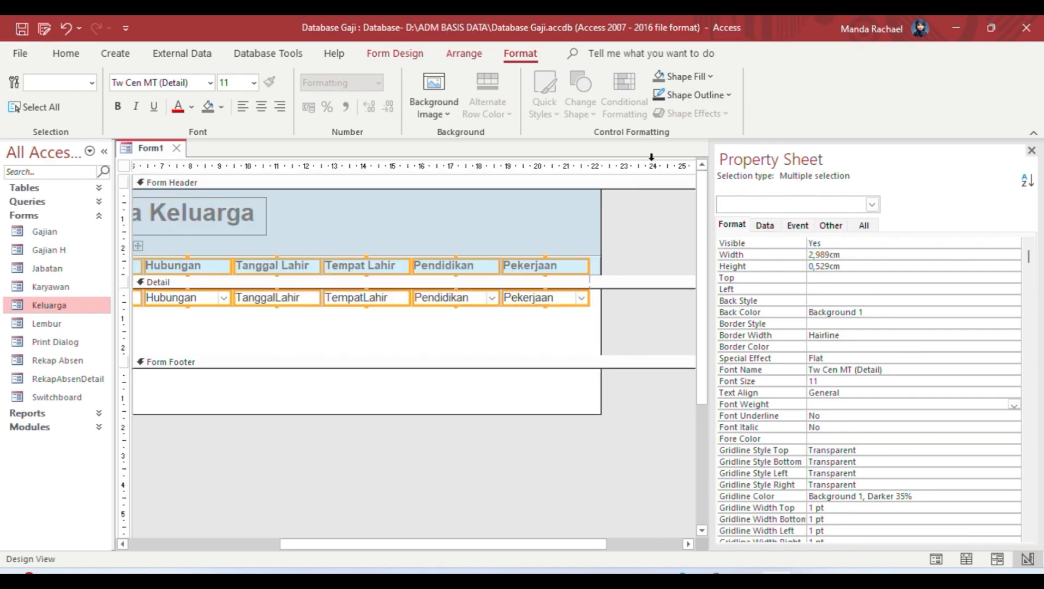
# Step: Shrink the Detail section to one row height, previewing the records in Form View
pyautogui.click(395, 53)
pyautogui.click(20, 90)
pyautogui.click(71, 142)
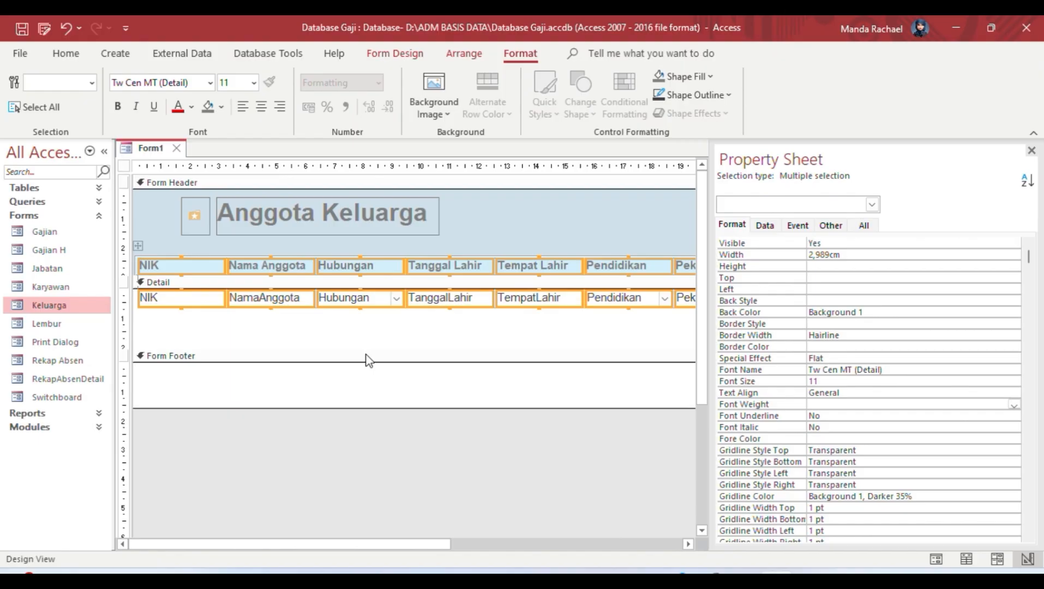
pyautogui.click(365, 355)
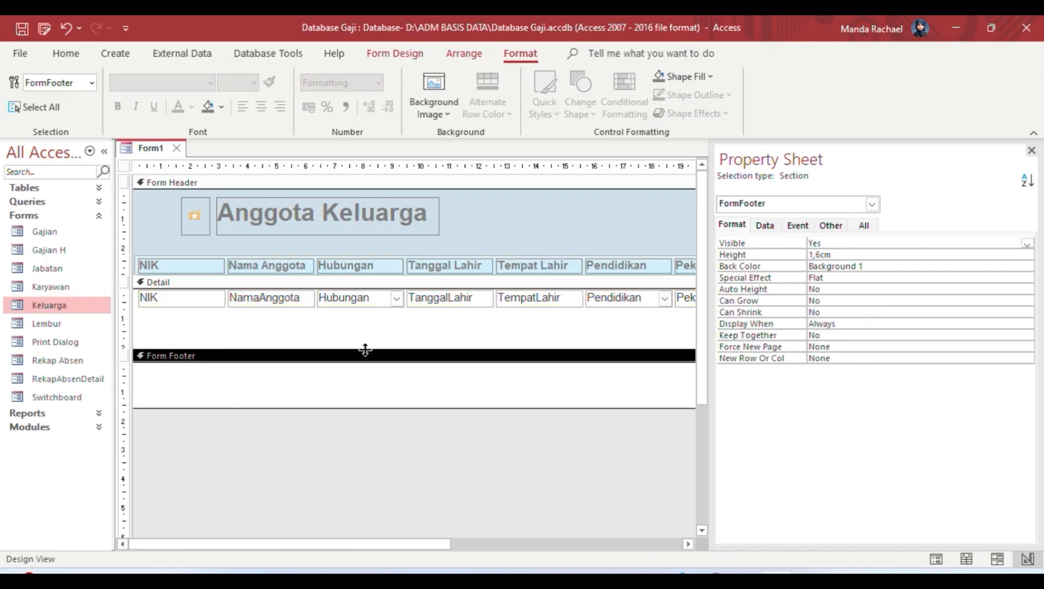
pyautogui.moveTo(361, 349); pyautogui.dragTo(371, 322)
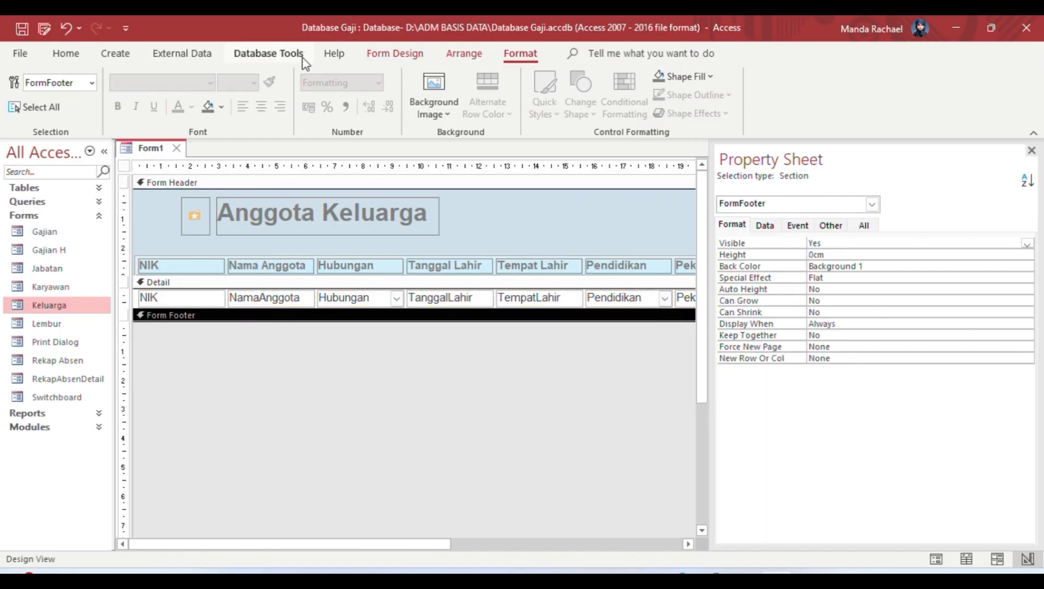
pyautogui.click(395, 53)
pyautogui.click(22, 112)
pyautogui.click(62, 145)
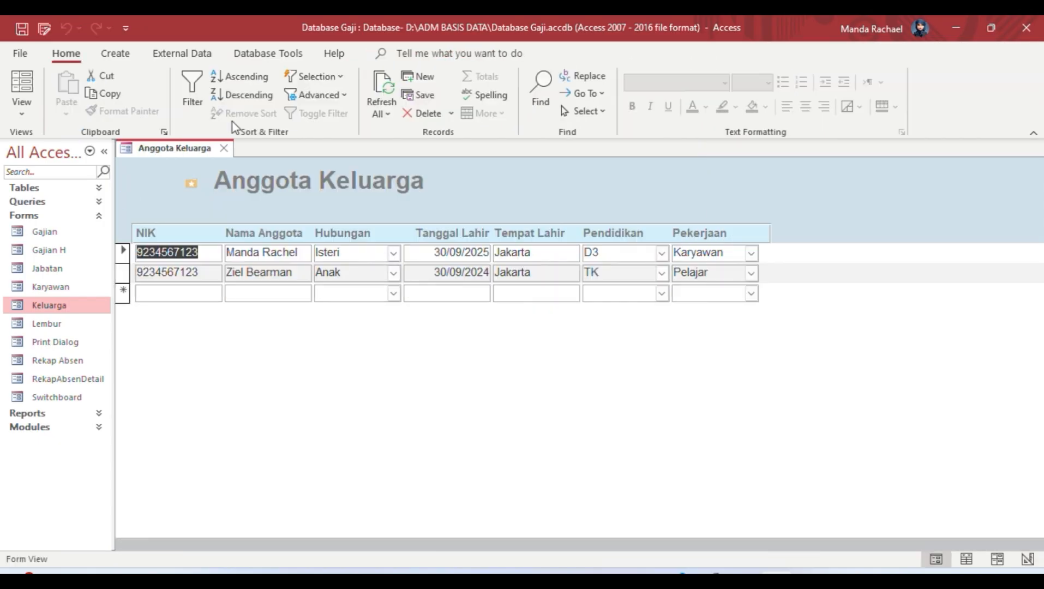
pyautogui.click(22, 111)
pyautogui.click(57, 254)
# Step: Narrow the blue rectangle behind the headings to about 21,7cm wide
pyautogui.moveTo(323, 545); pyautogui.dragTo(459, 545)
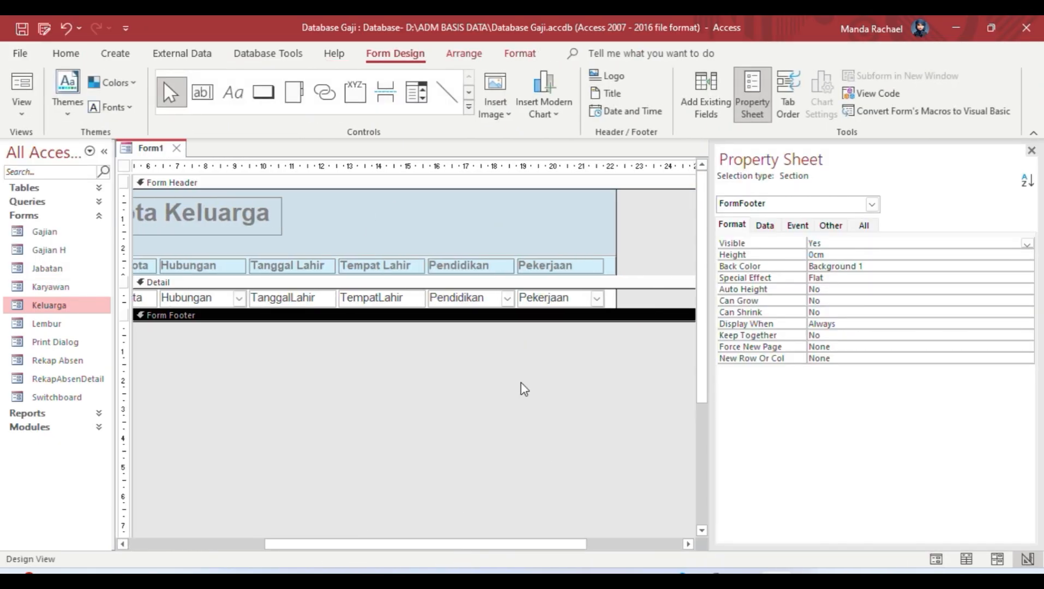
pyautogui.click(609, 263)
pyautogui.moveTo(607, 271); pyautogui.dragTo(602, 263)
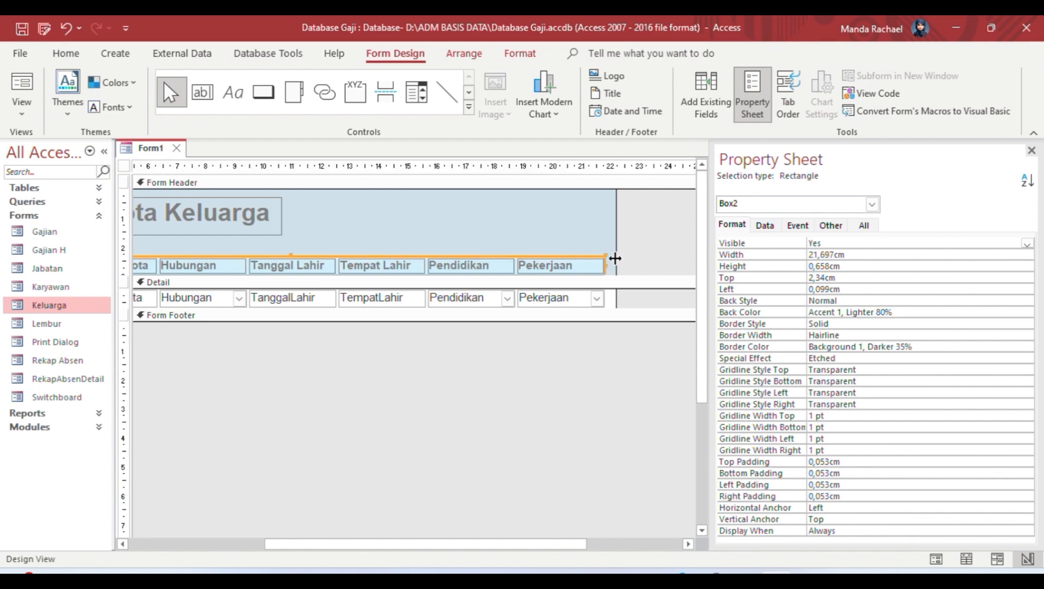
# Step: Create a new blank form in Design view and add a Form Header/Footer
pyautogui.doubleClick(75, 301)
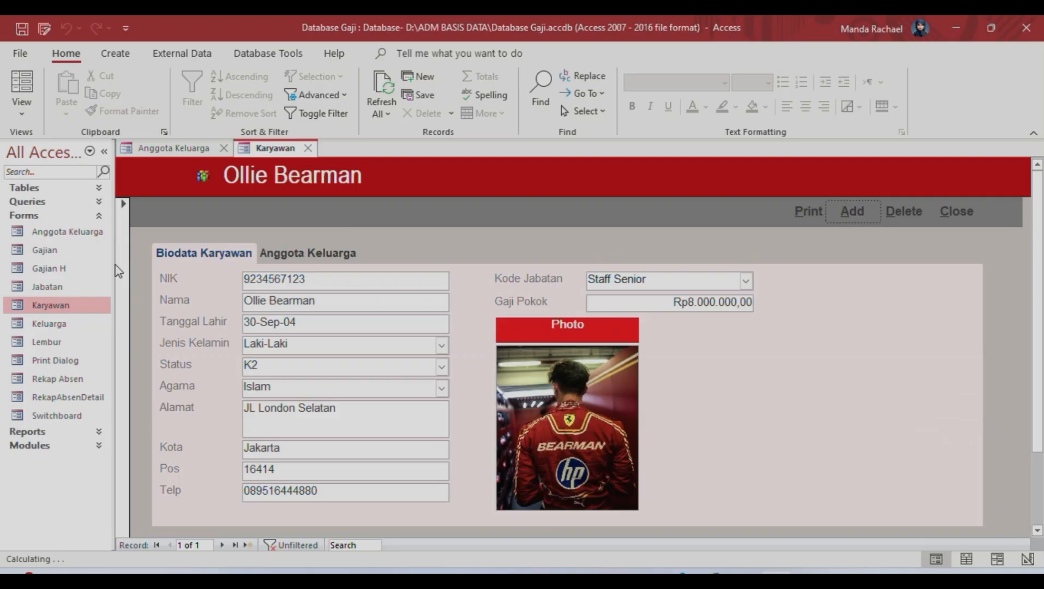
pyautogui.click(115, 53)
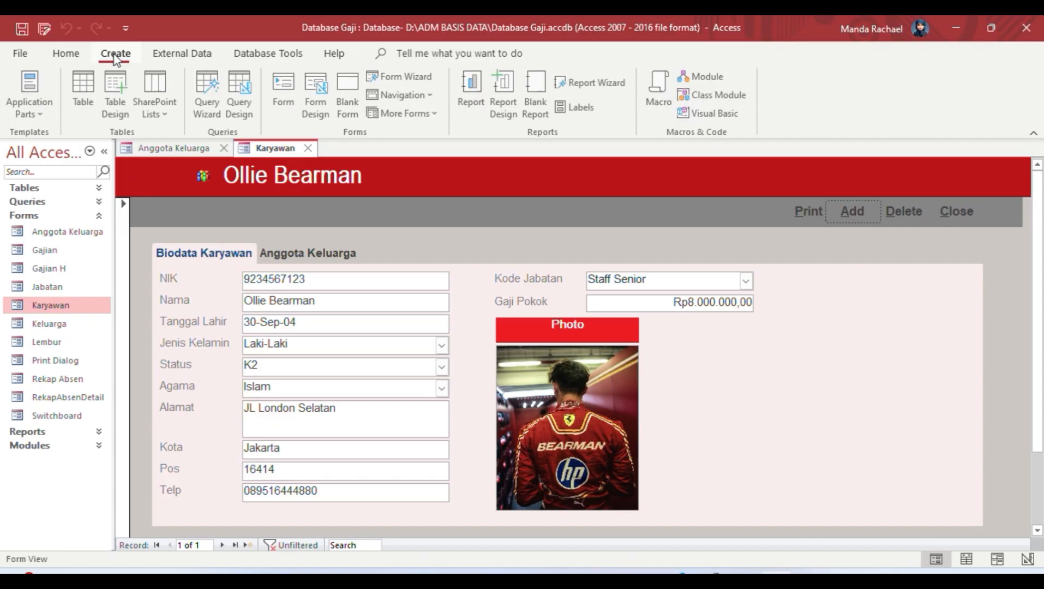
pyautogui.click(317, 91)
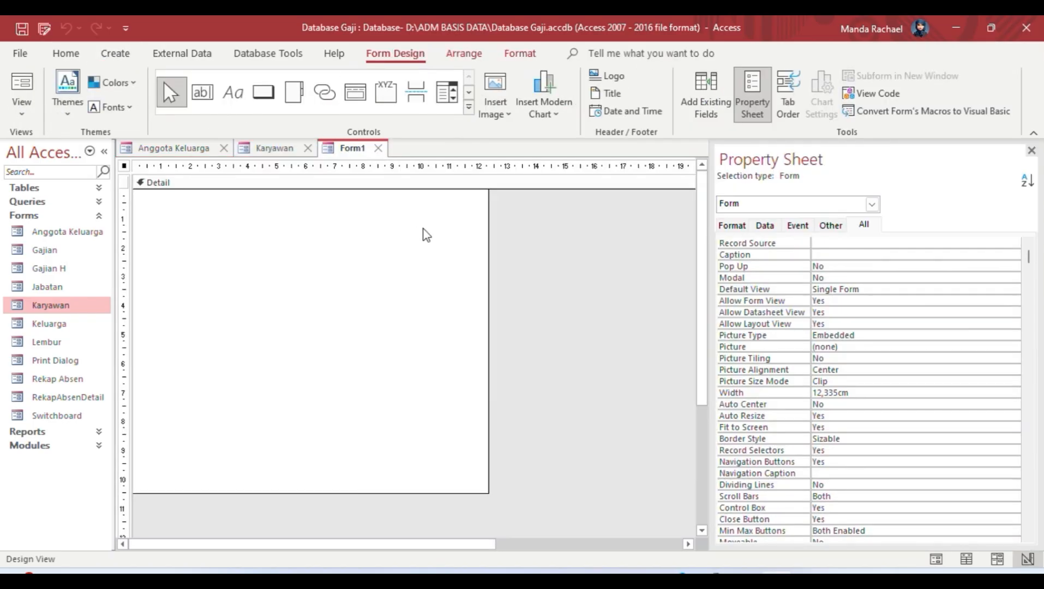
pyautogui.rightClick(448, 265)
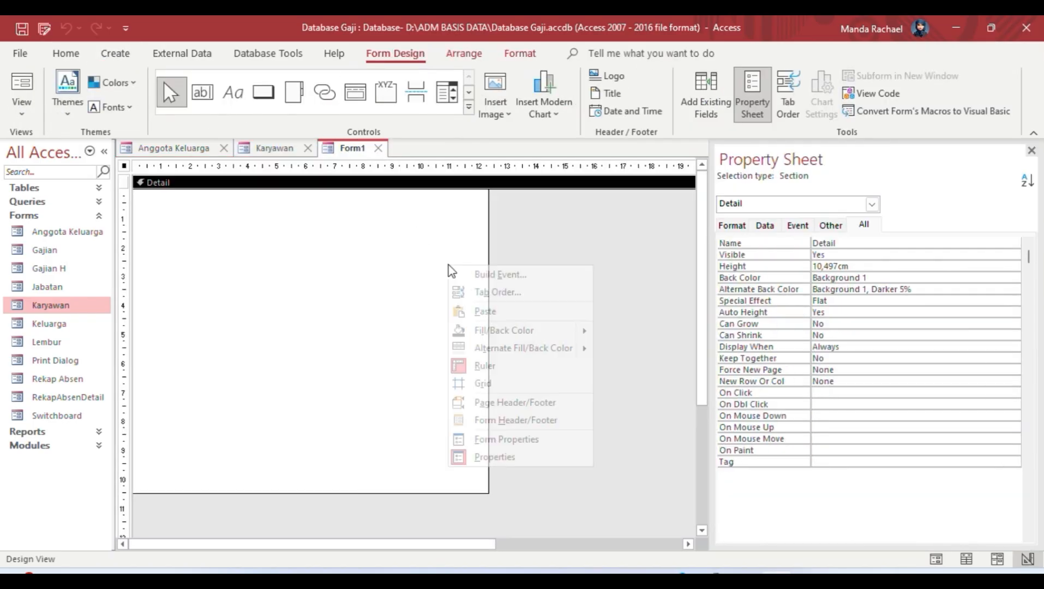
pyautogui.click(515, 419)
# Step: Draw a header command button that opens the Switchboard form, showing all records
pyautogui.click(284, 101)
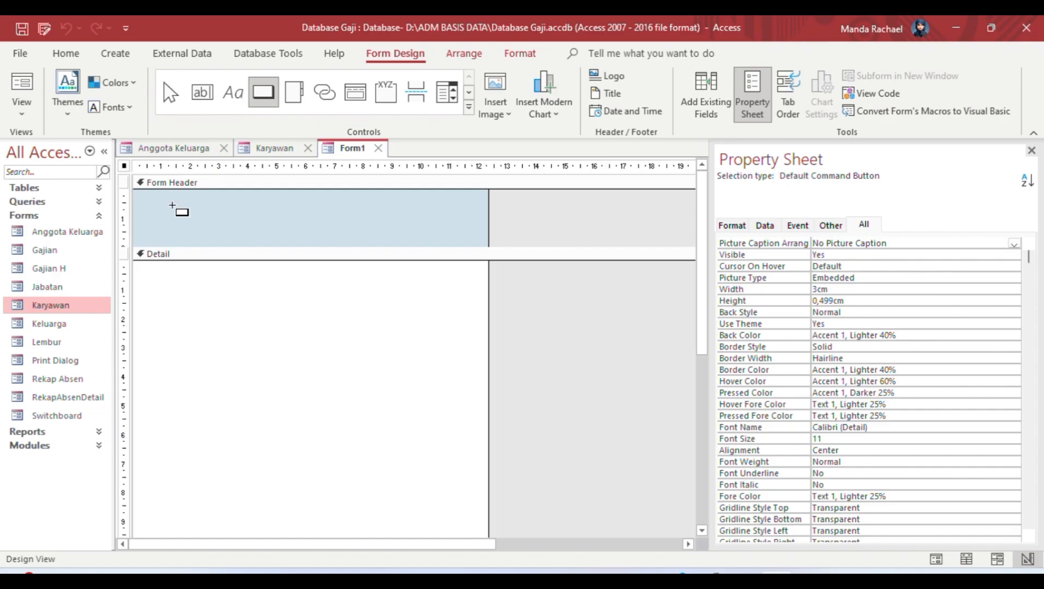
pyautogui.moveTo(174, 207); pyautogui.dragTo(220, 236)
pyautogui.click(486, 249)
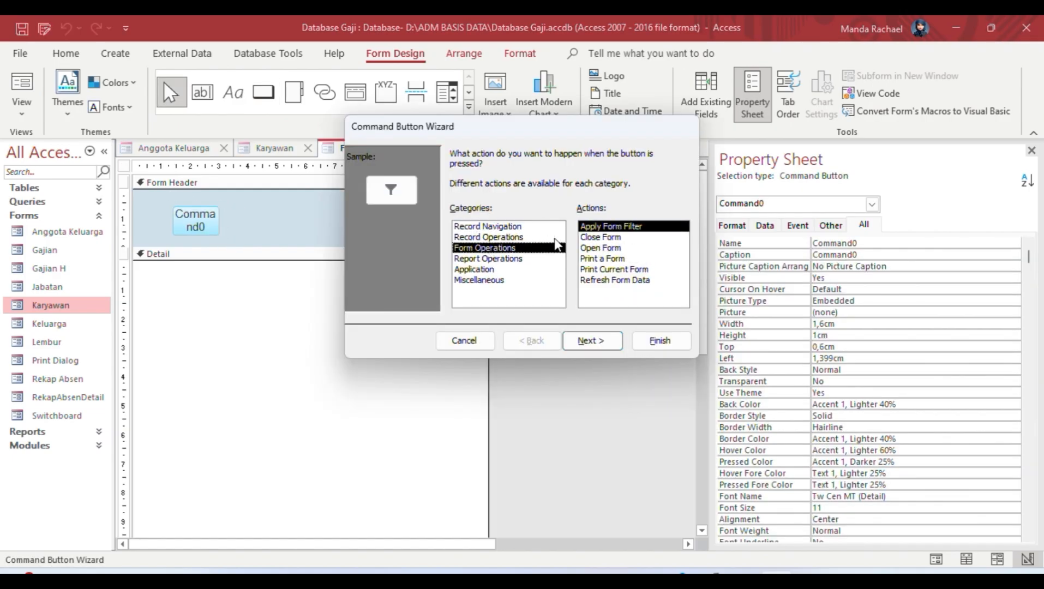
pyautogui.click(600, 249)
pyautogui.click(621, 338)
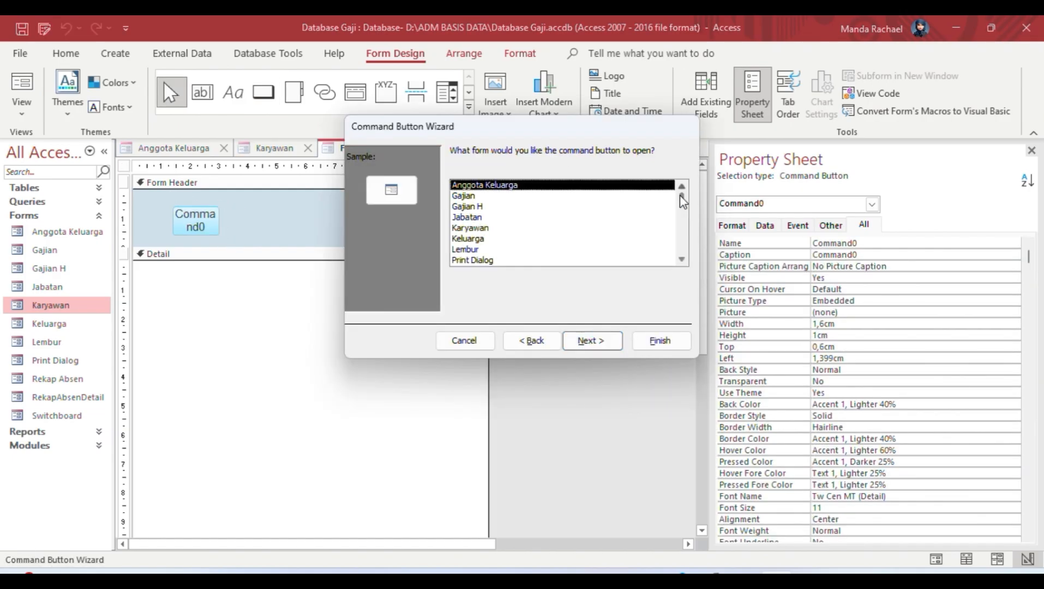
pyautogui.moveTo(679, 194); pyautogui.dragTo(682, 255)
pyautogui.click(556, 262)
pyautogui.click(586, 340)
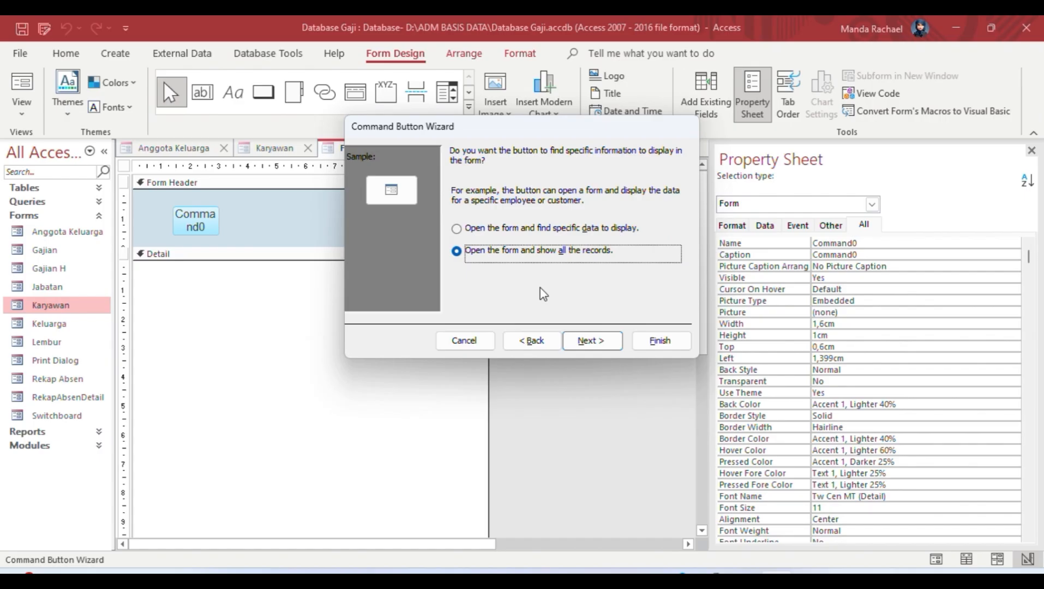
pyautogui.click(587, 341)
# Step: Give the button the Home picture and name it cmdkaryawan
pyautogui.click(510, 296)
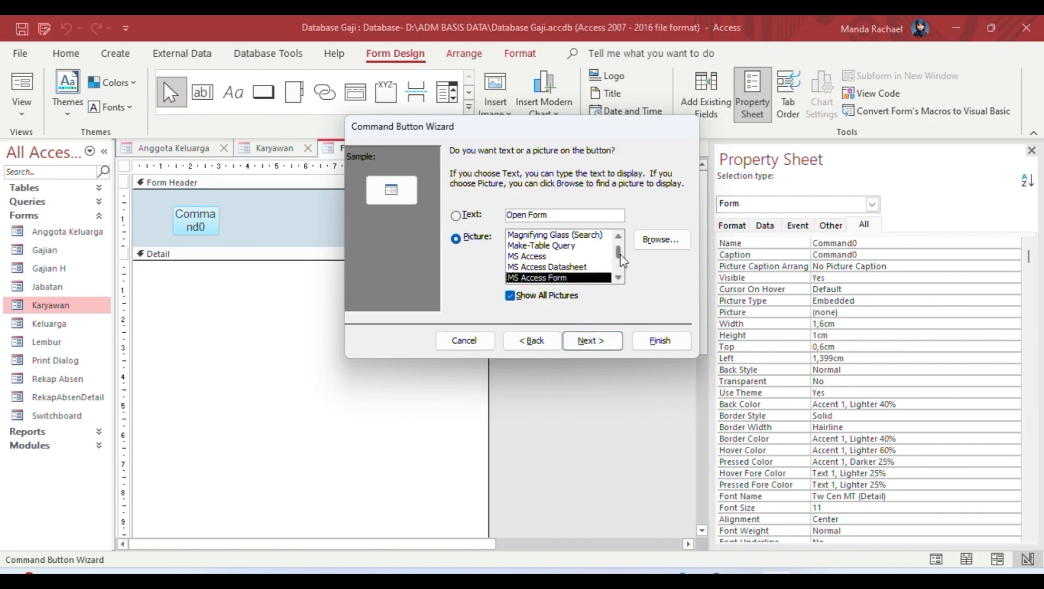
pyautogui.scroll(-10, 565, 257)
pyautogui.moveTo(616, 264)
pyautogui.mouseDown()
pyautogui.moveTo(618, 240)
pyautogui.moveTo(621, 256)
pyautogui.mouseUp()
pyautogui.scroll(-5, 619, 273)
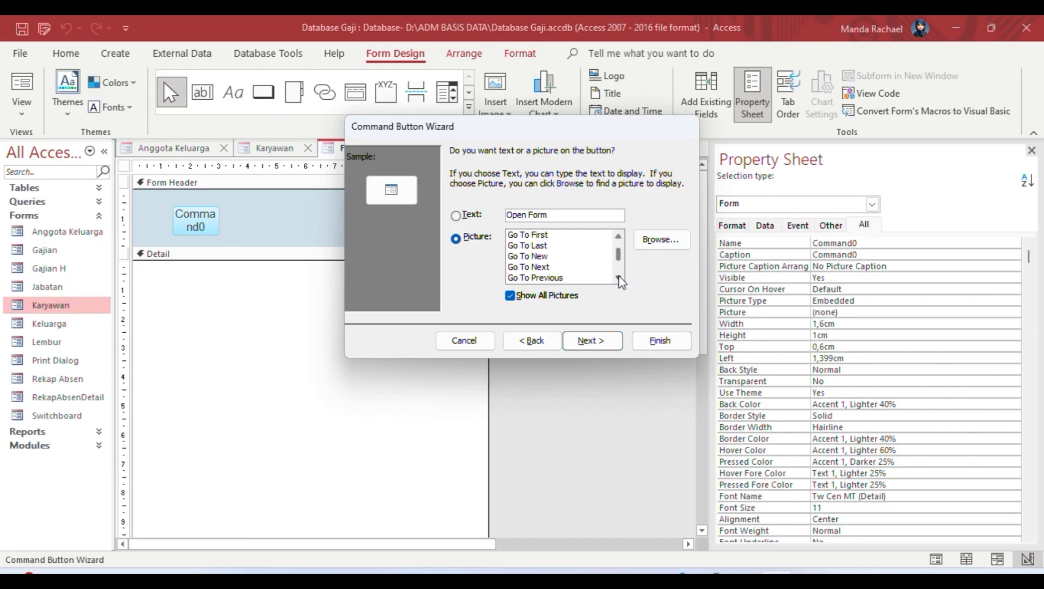
pyautogui.click(529, 268)
pyautogui.click(589, 341)
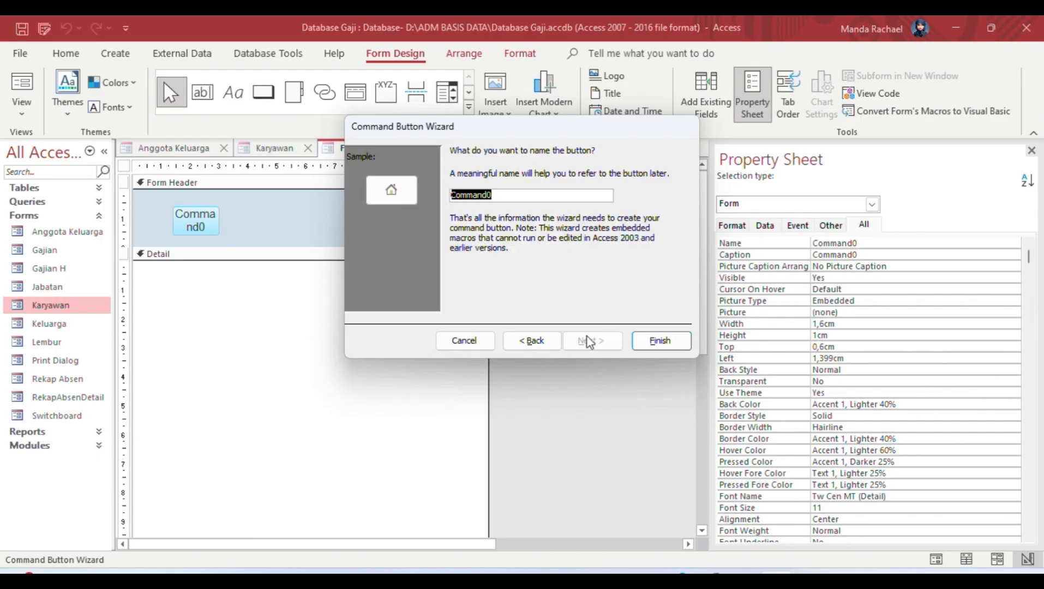
pyautogui.write('cmdkaryawan')
pyautogui.click(678, 345)
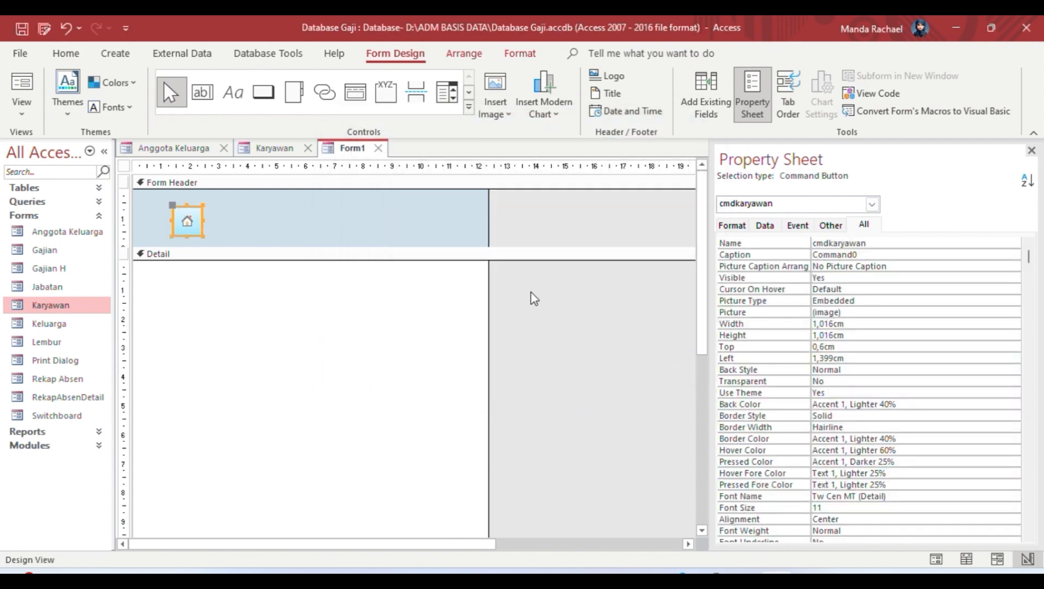
# Step: Set the home button's Back Style and Border Style to Transparent
pyautogui.click(997, 369)
pyautogui.click(1013, 369)
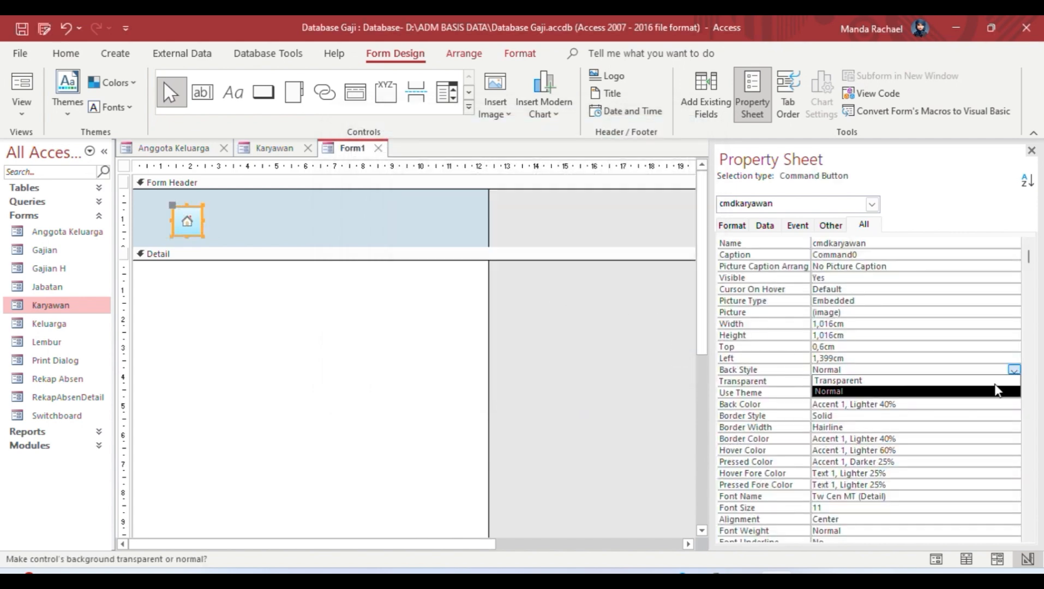
pyautogui.click(914, 386)
pyautogui.click(630, 392)
pyautogui.click(191, 218)
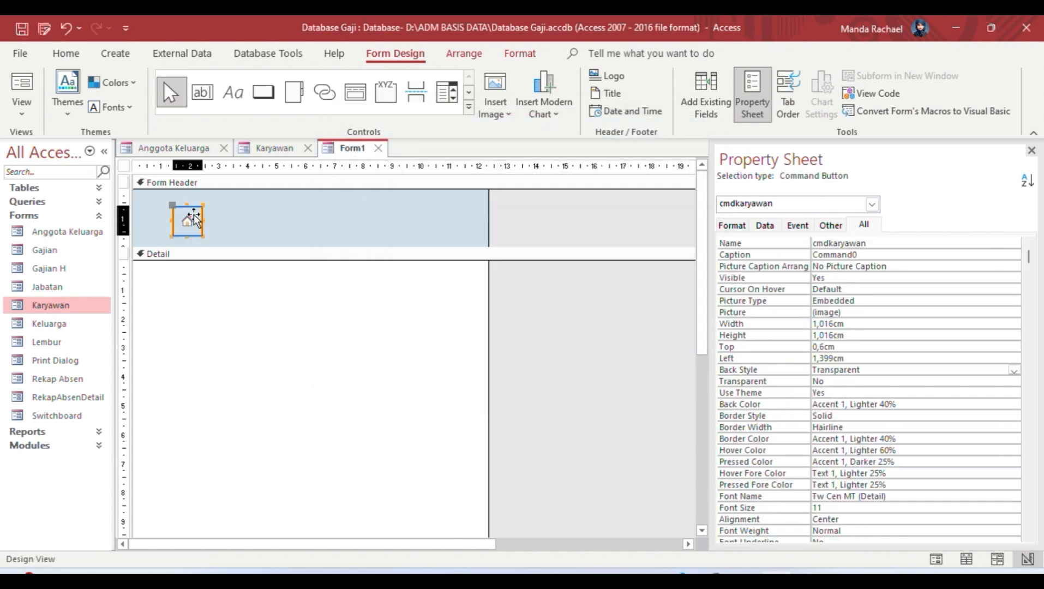
pyautogui.click(865, 417)
pyautogui.click(1013, 416)
pyautogui.click(987, 428)
pyautogui.click(359, 365)
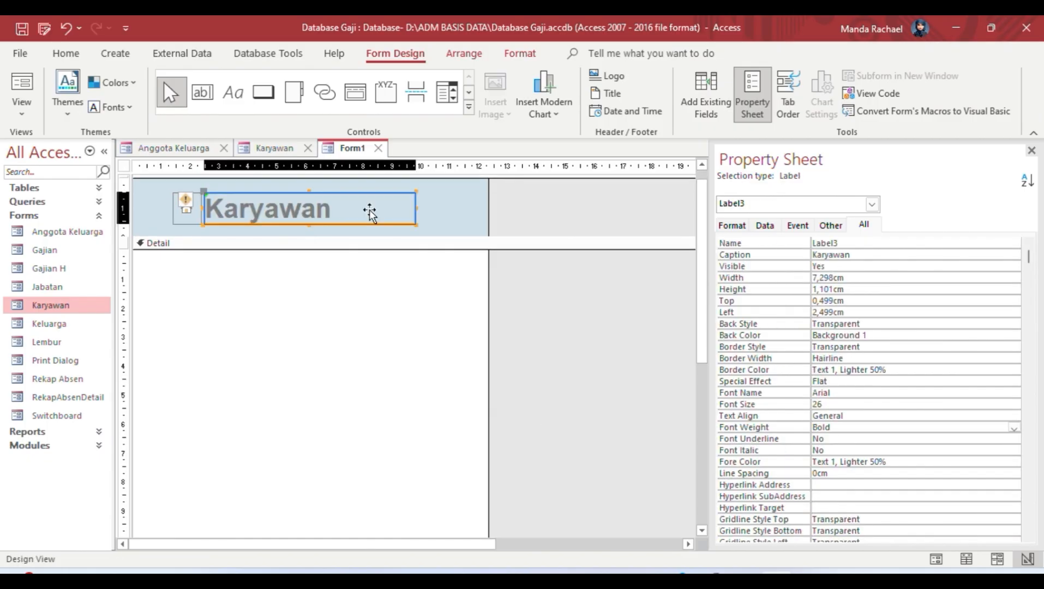
# Step: Place a bold Karyawan title label in the form header
pyautogui.click(369, 213)
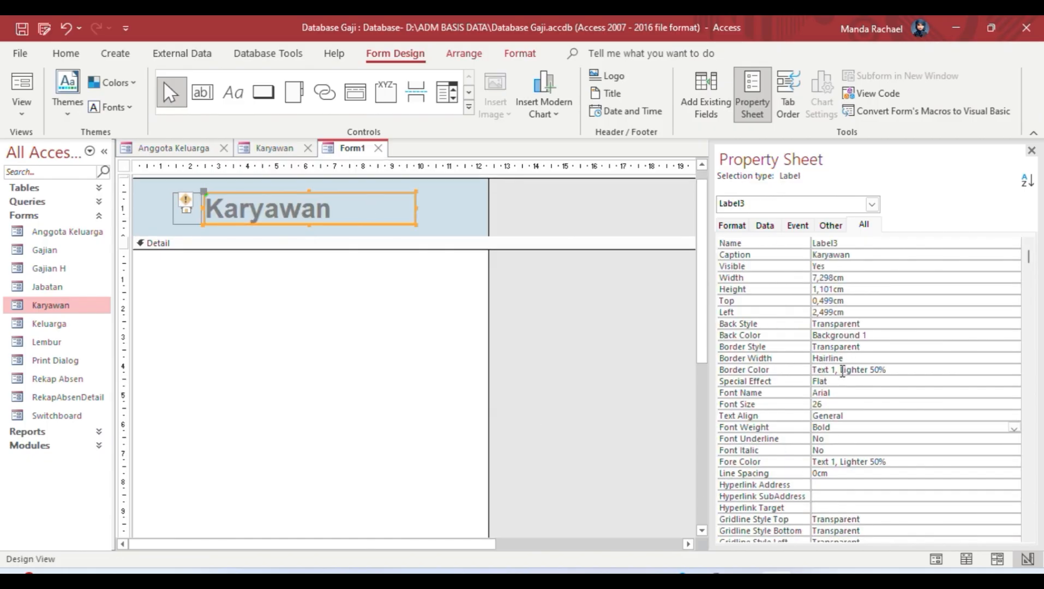
pyautogui.click(534, 450)
pyautogui.scroll(-3, 702, 246)
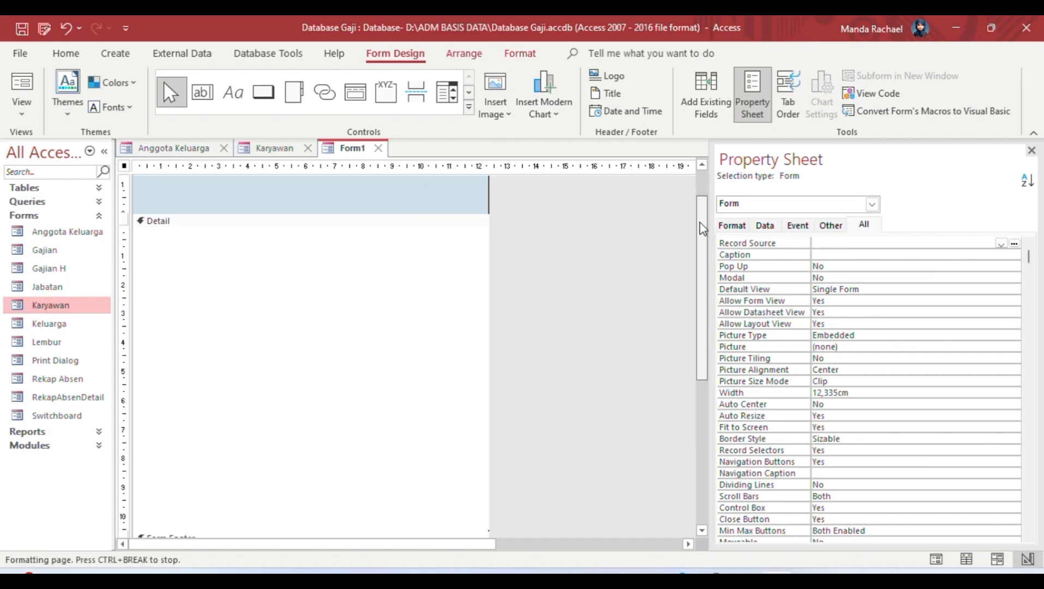
# Step: Draw a tab control in Detail, then widen the form and the control to about 15,6cm
pyautogui.click(468, 107)
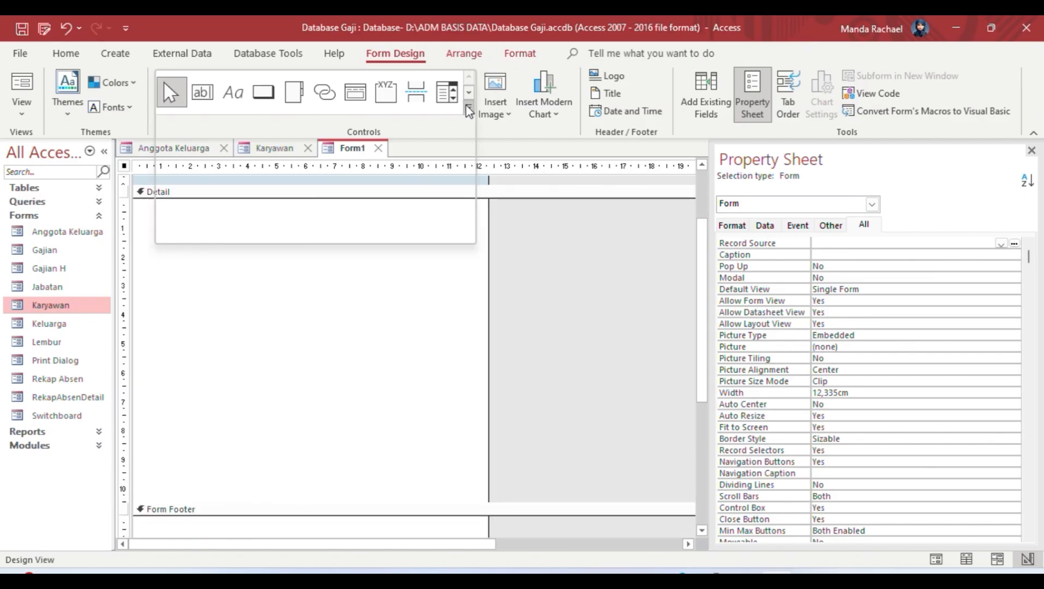
pyautogui.click(299, 96)
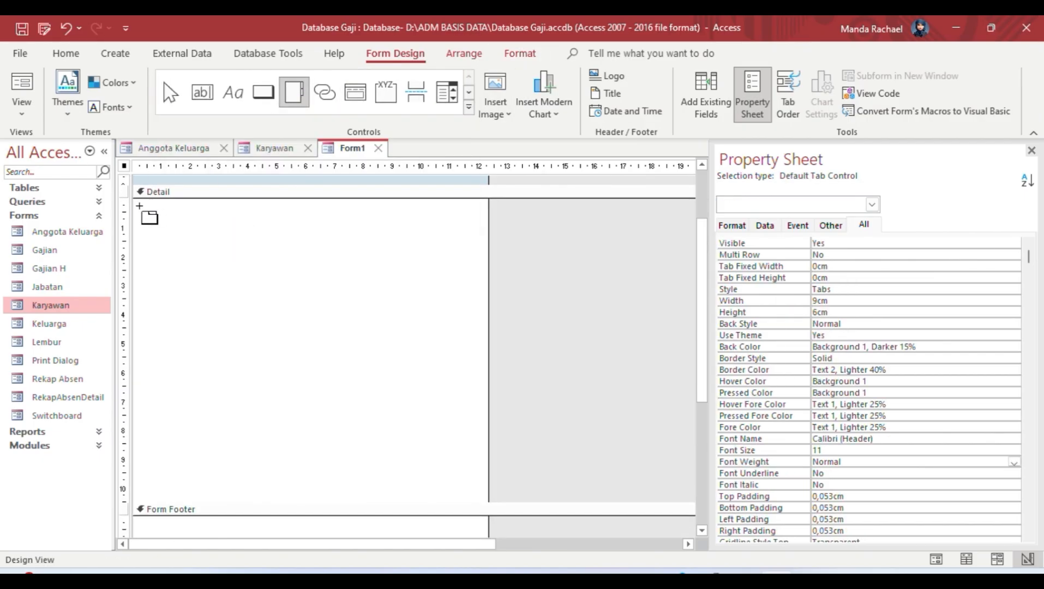
pyautogui.moveTo(140, 208); pyautogui.dragTo(483, 500)
pyautogui.click(347, 284)
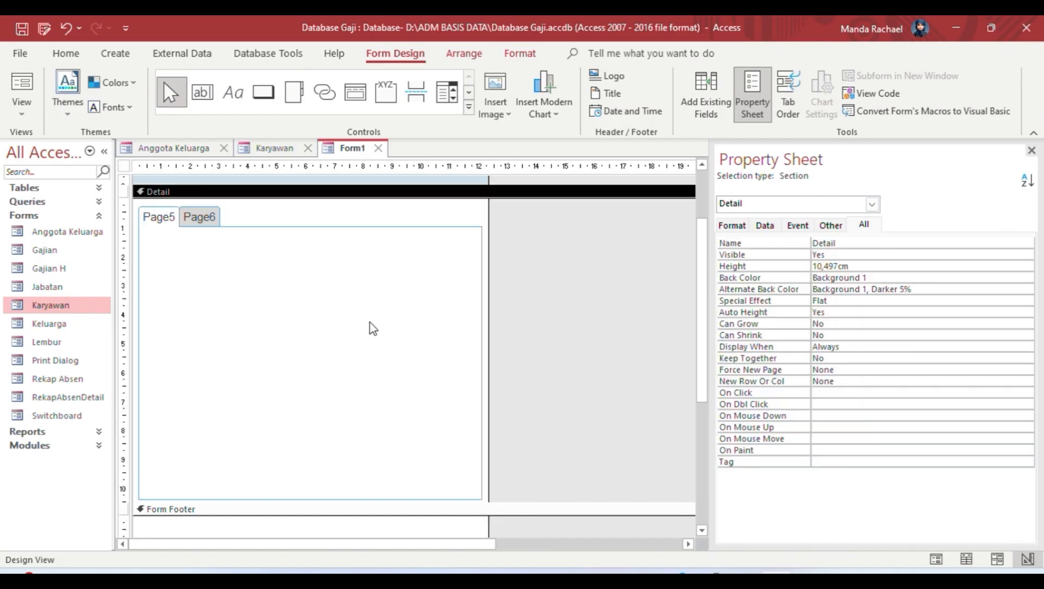
pyautogui.moveTo(488, 214); pyautogui.dragTo(593, 225)
pyautogui.click(481, 497)
pyautogui.moveTo(482, 498); pyautogui.dragTo(589, 499)
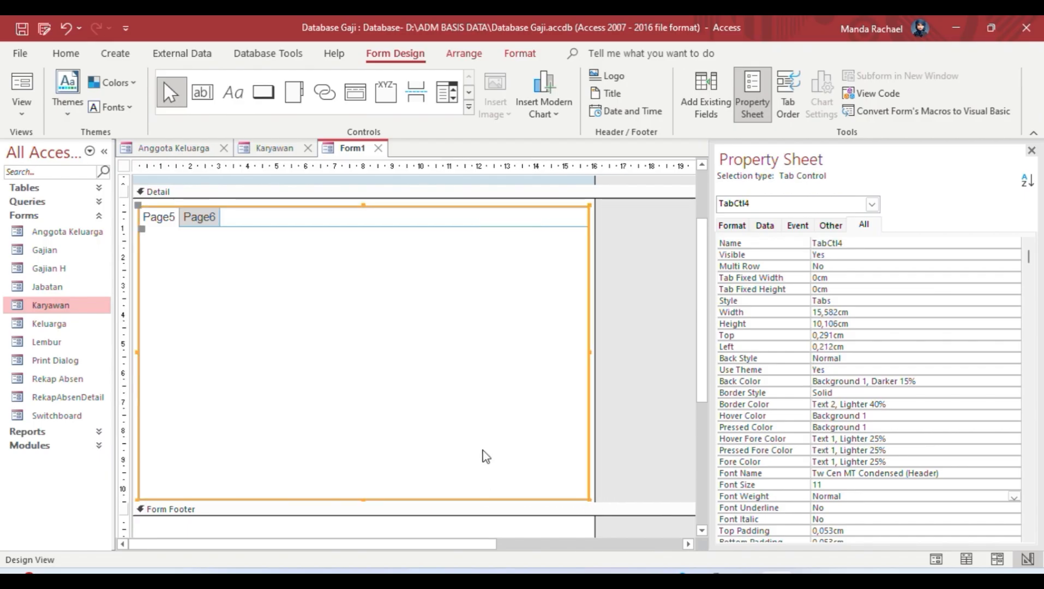
pyautogui.click(197, 270)
# Step: Select tab page Page5 and start replacing its Name in the Property Sheet
pyautogui.click(158, 221)
pyautogui.click(159, 220)
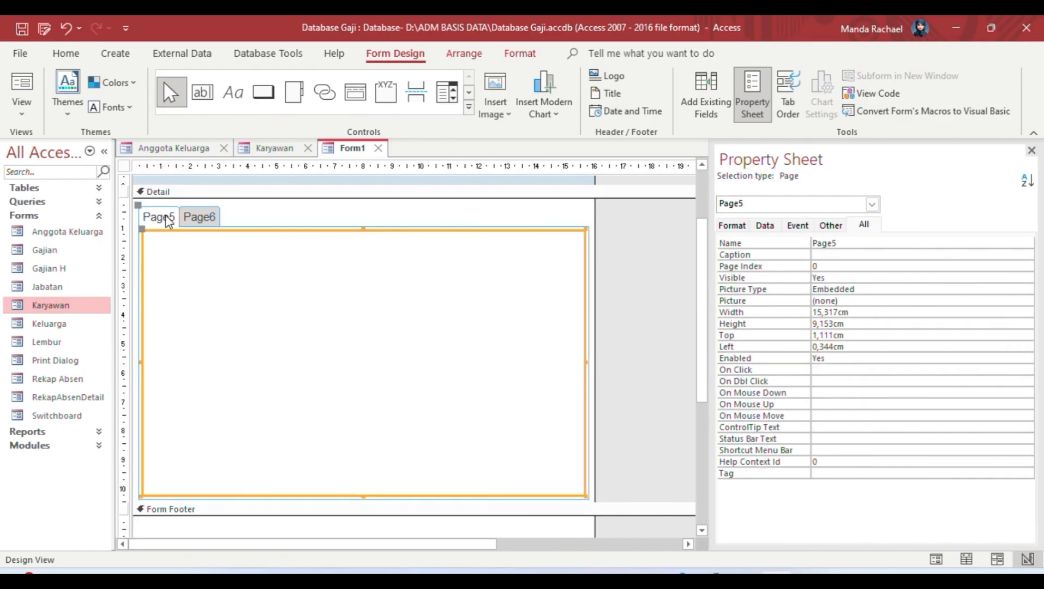
pyautogui.doubleClick(820, 244)
pyautogui.write('Biodata Karyawan')
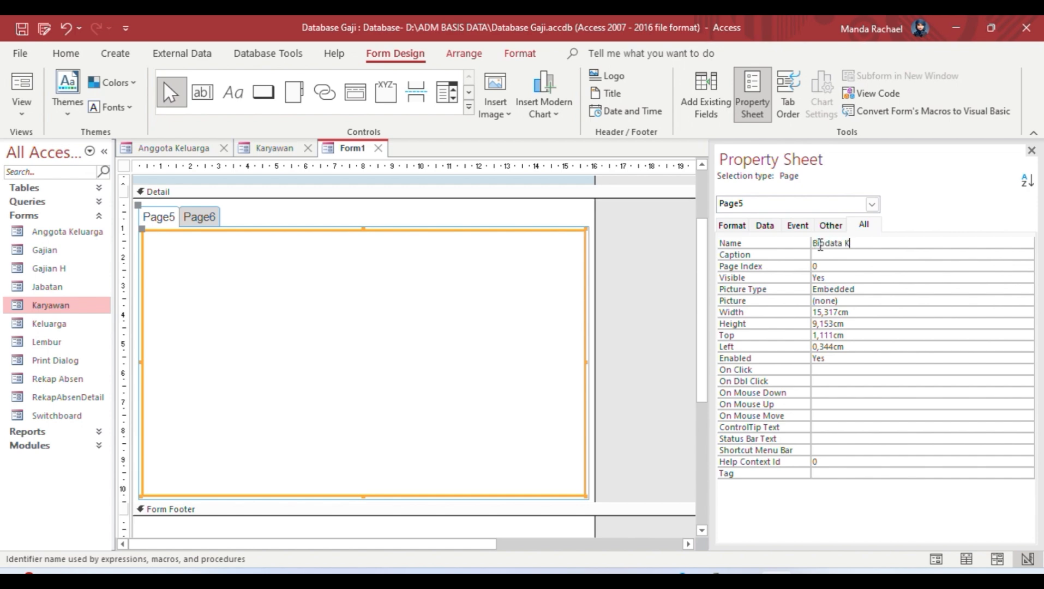
# Step: Commit Biodata Karyawan as the first page's name and rename the second page Anggotaa Keluarga
pyautogui.click(639, 287)
pyautogui.click(217, 231)
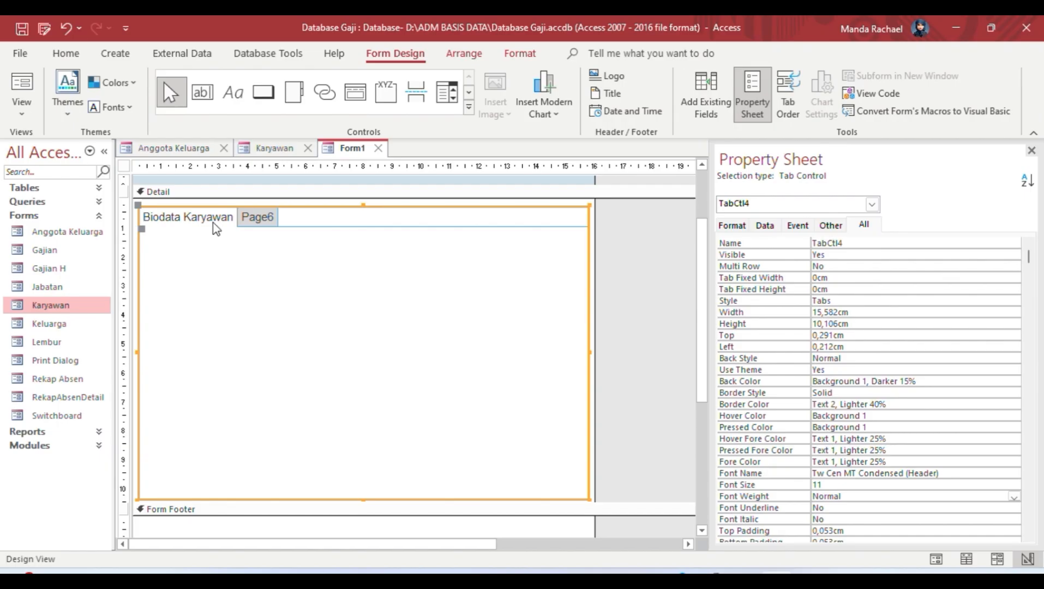
pyautogui.click(265, 218)
pyautogui.doubleClick(823, 241)
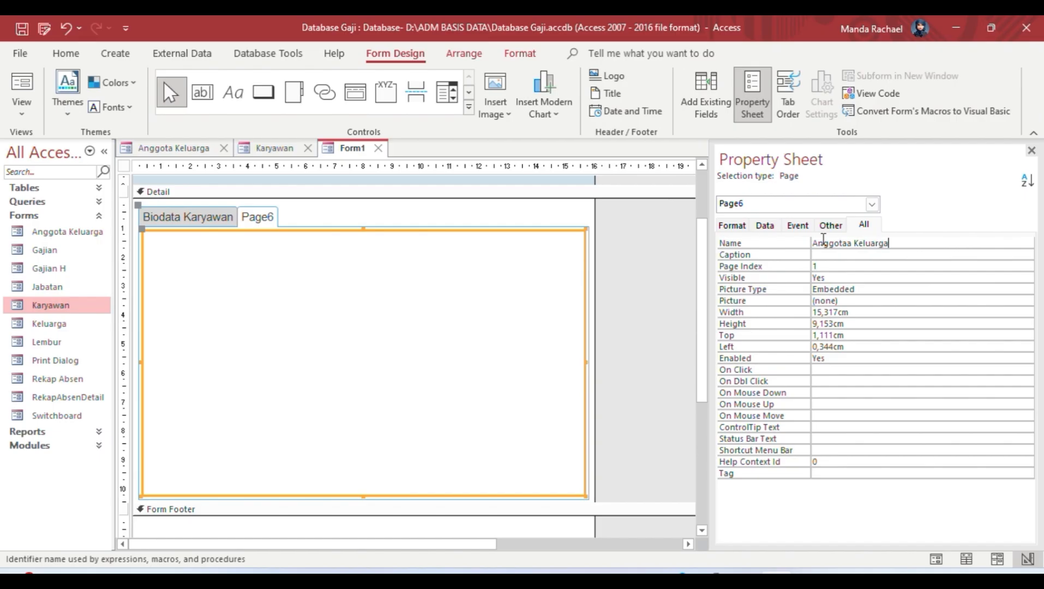
pyautogui.click(589, 310)
# Step: Check both renamed pages, returning to Biodata Karyawan and selecting the Detail section
pyautogui.click(214, 218)
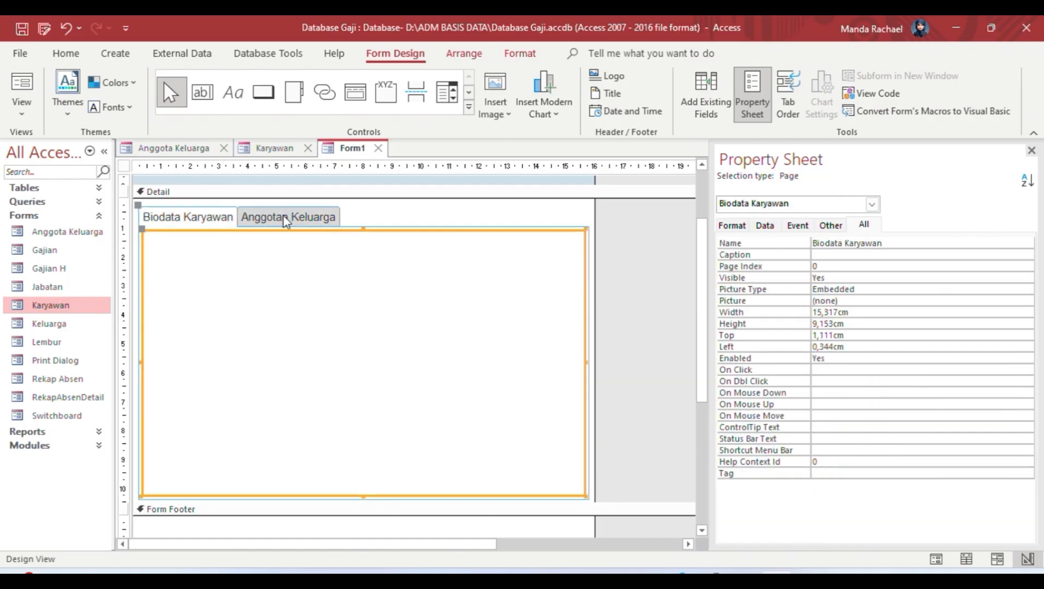
pyautogui.click(282, 217)
pyautogui.click(217, 216)
pyautogui.click(303, 284)
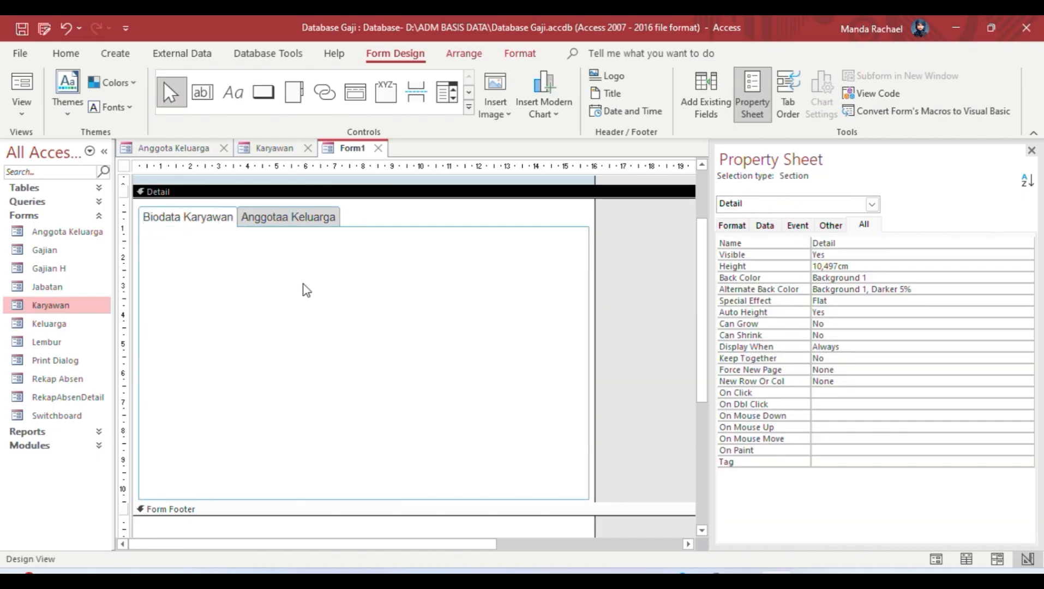
# Step: Set the form's Record Source to Tabel Karyawan and show its field list, selecting NIK
pyautogui.click(205, 221)
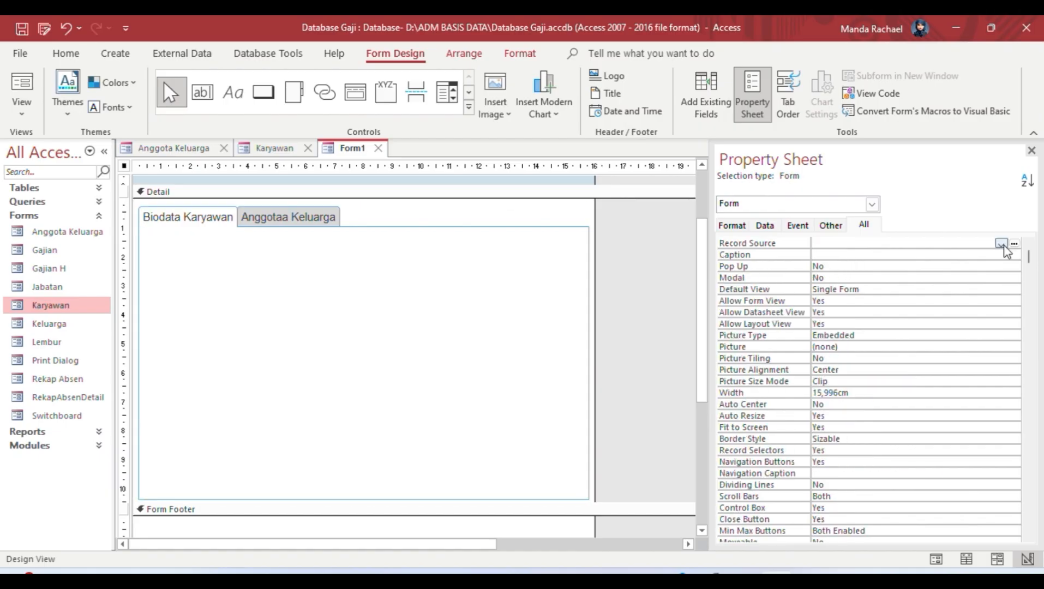
pyautogui.click(1001, 244)
pyautogui.click(878, 332)
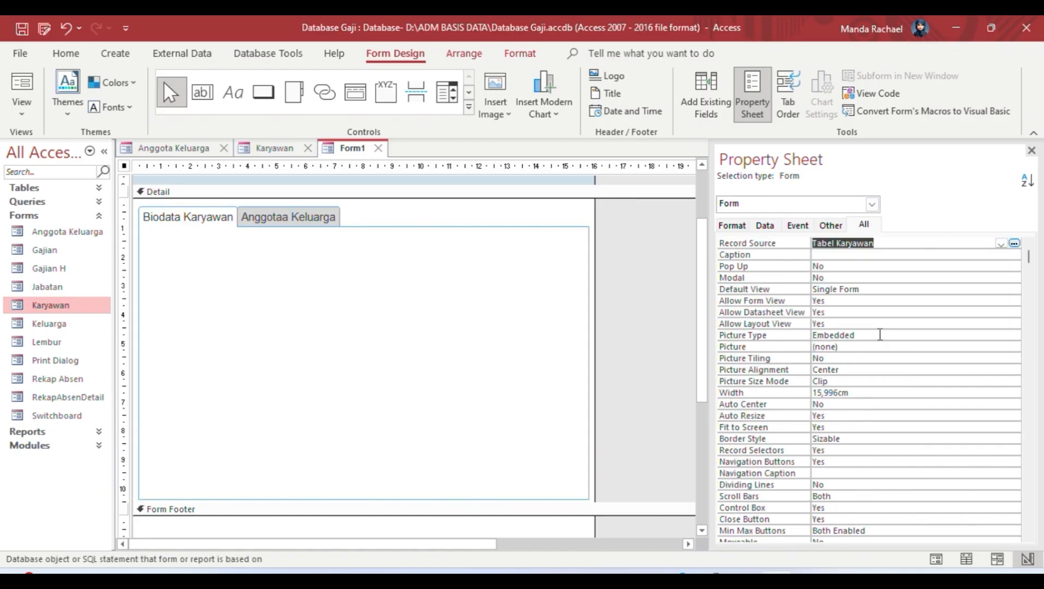
pyautogui.click(696, 105)
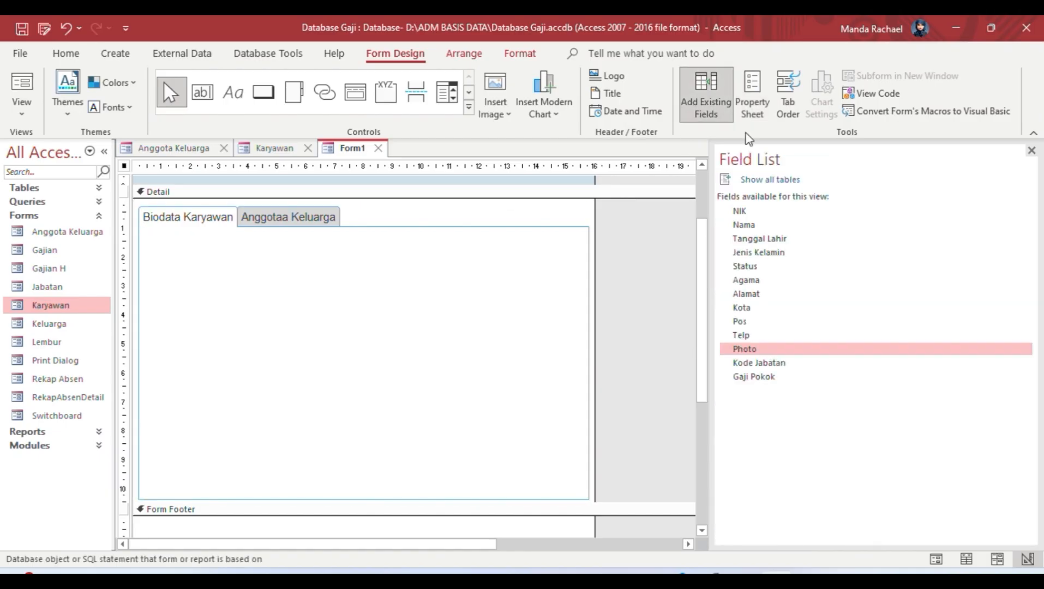
pyautogui.click(741, 212)
# Step: Switch to Layout View and place NIK and Nama on the Biodata Karyawan page
pyautogui.click(21, 98)
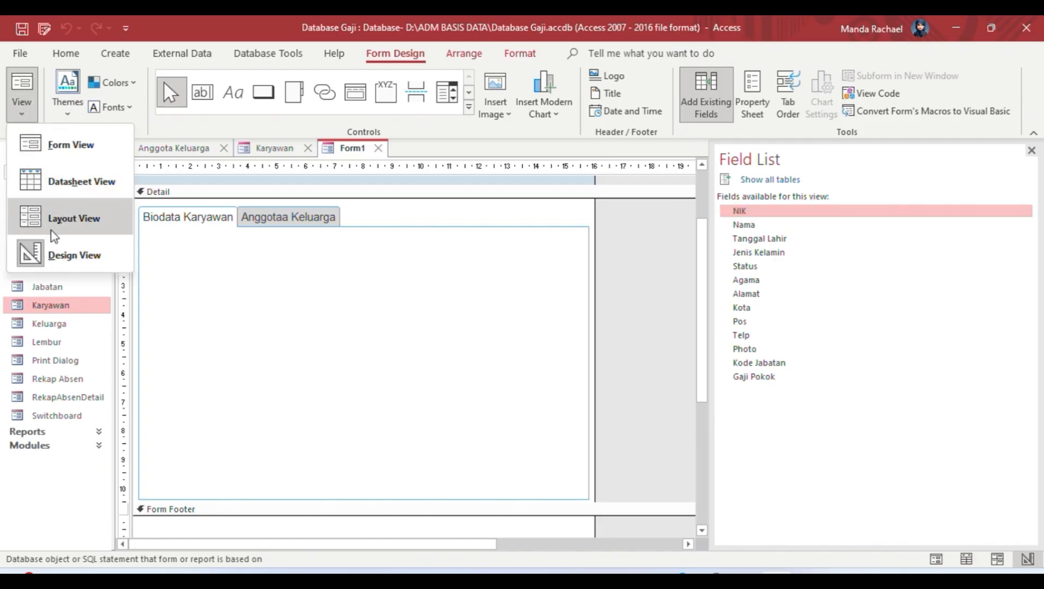
pyautogui.click(53, 235)
pyautogui.click(400, 271)
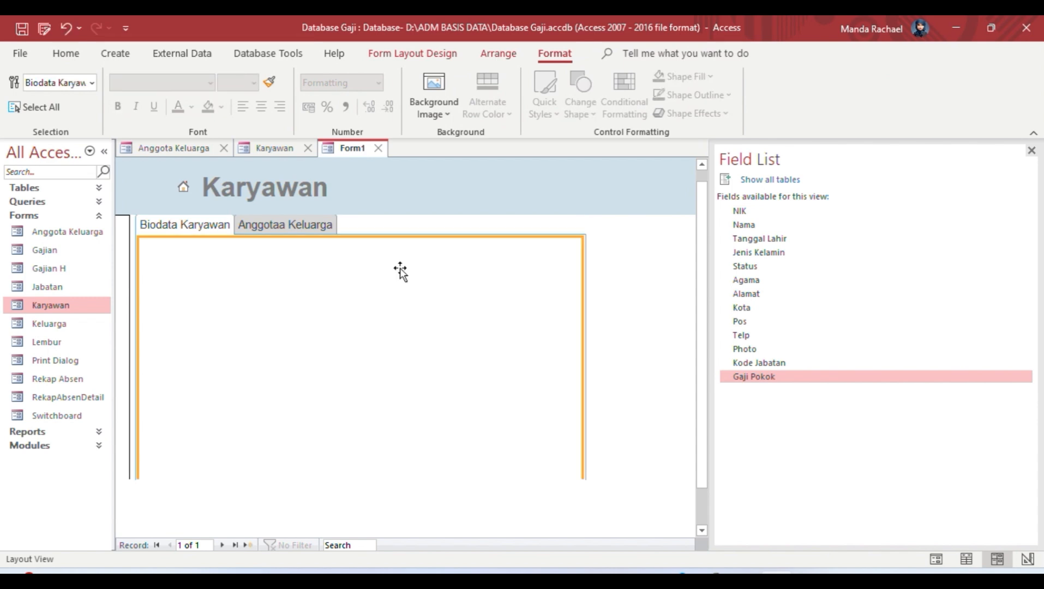
pyautogui.click(746, 213)
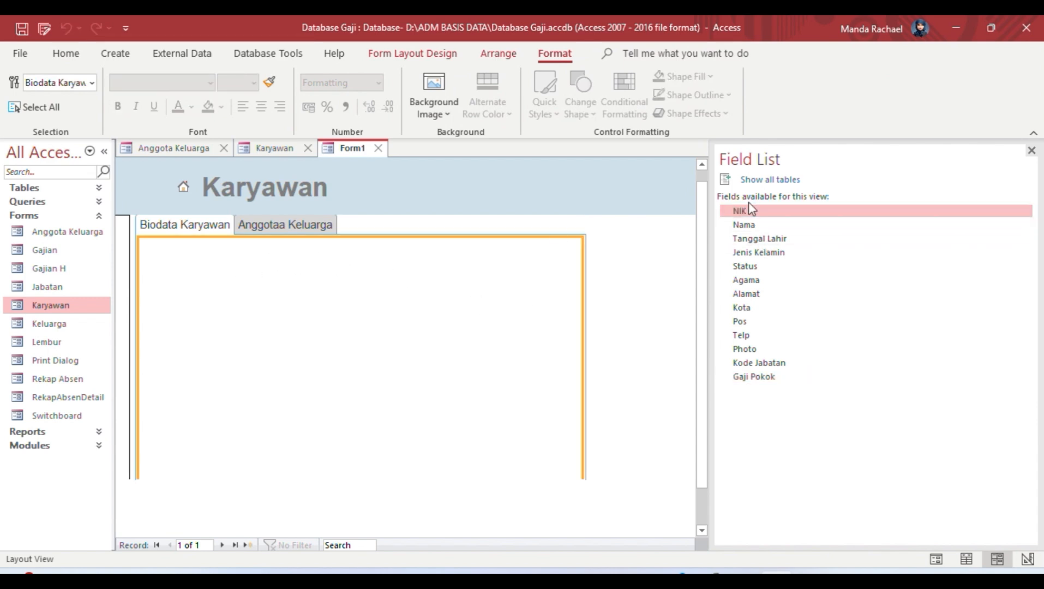
pyautogui.moveTo(752, 208); pyautogui.dragTo(180, 277)
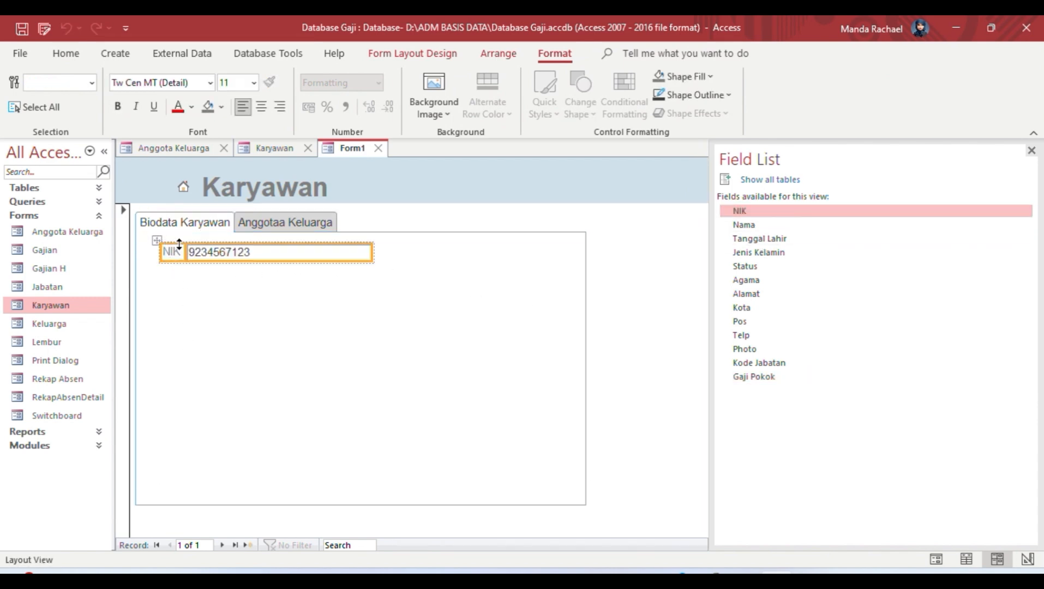
pyautogui.moveTo(154, 241); pyautogui.dragTo(139, 249)
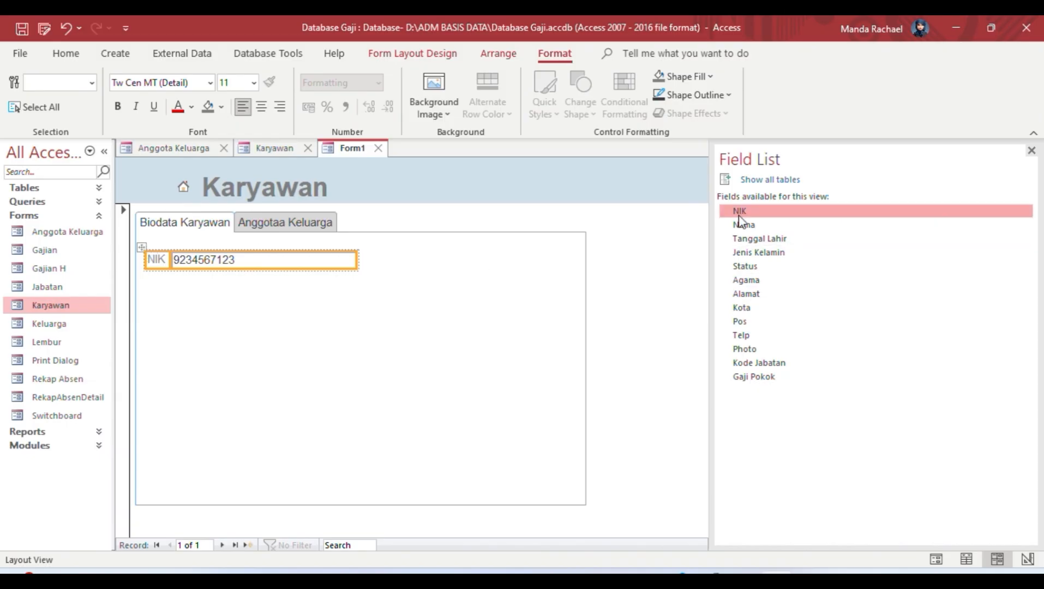
pyautogui.click(719, 227)
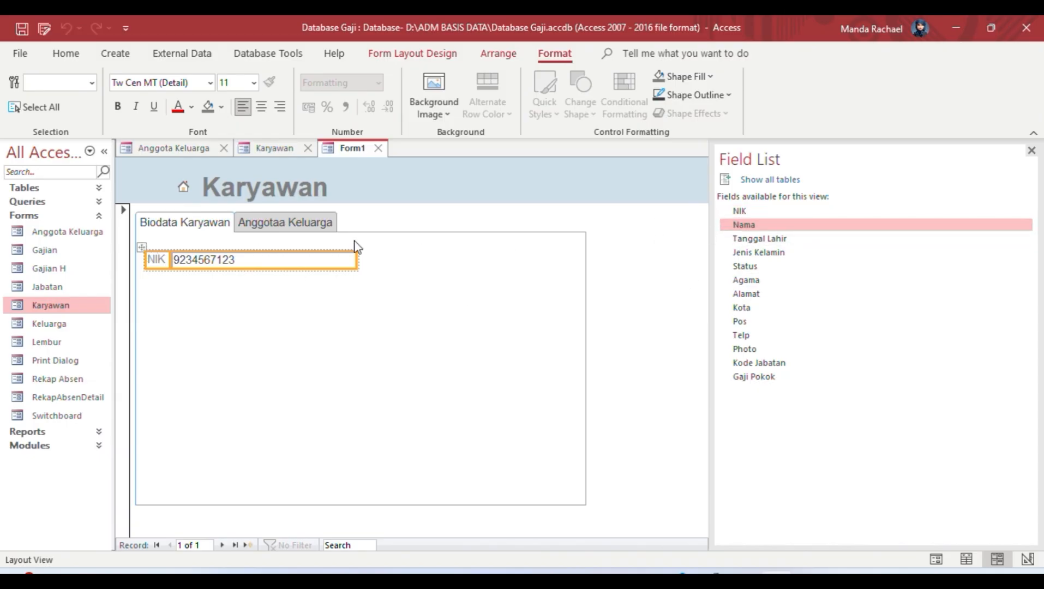
pyautogui.moveTo(743, 225); pyautogui.dragTo(183, 281)
# Step: Add Tanggal Lahir, Status, Alamat, Kota, Pos and Telp beneath them in one column
pyautogui.moveTo(759, 238); pyautogui.dragTo(158, 313)
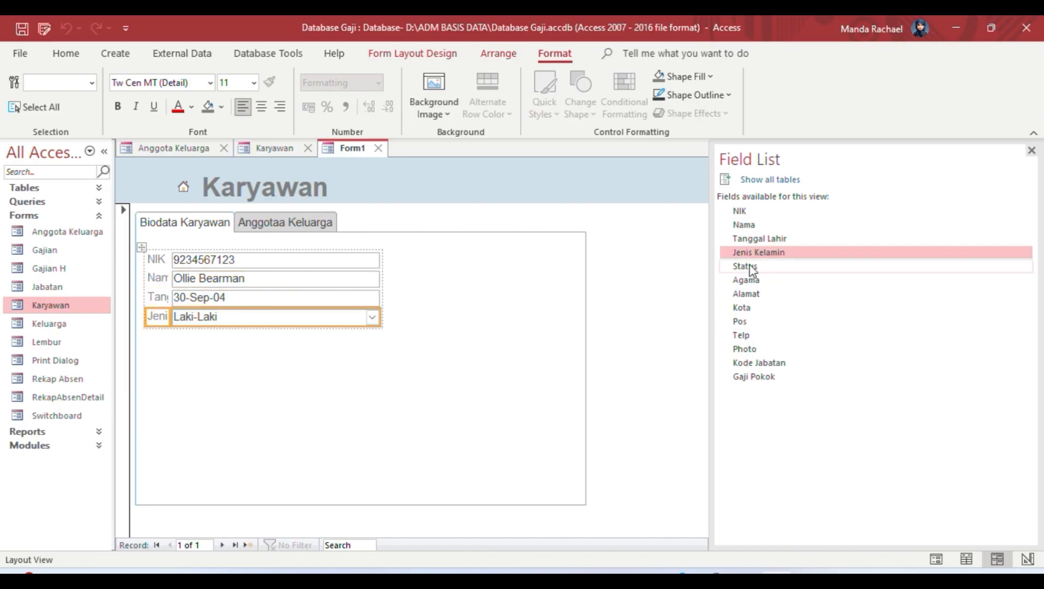
pyautogui.click(749, 266)
pyautogui.moveTo(751, 270); pyautogui.dragTo(393, 328)
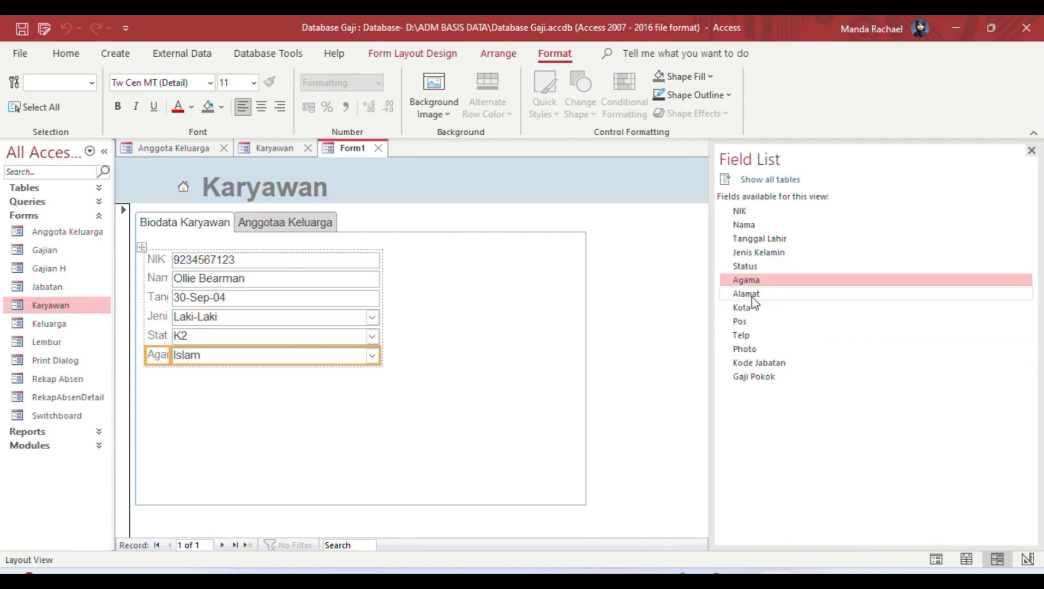
pyautogui.moveTo(753, 300); pyautogui.dragTo(156, 388)
pyautogui.moveTo(787, 309); pyautogui.dragTo(161, 397)
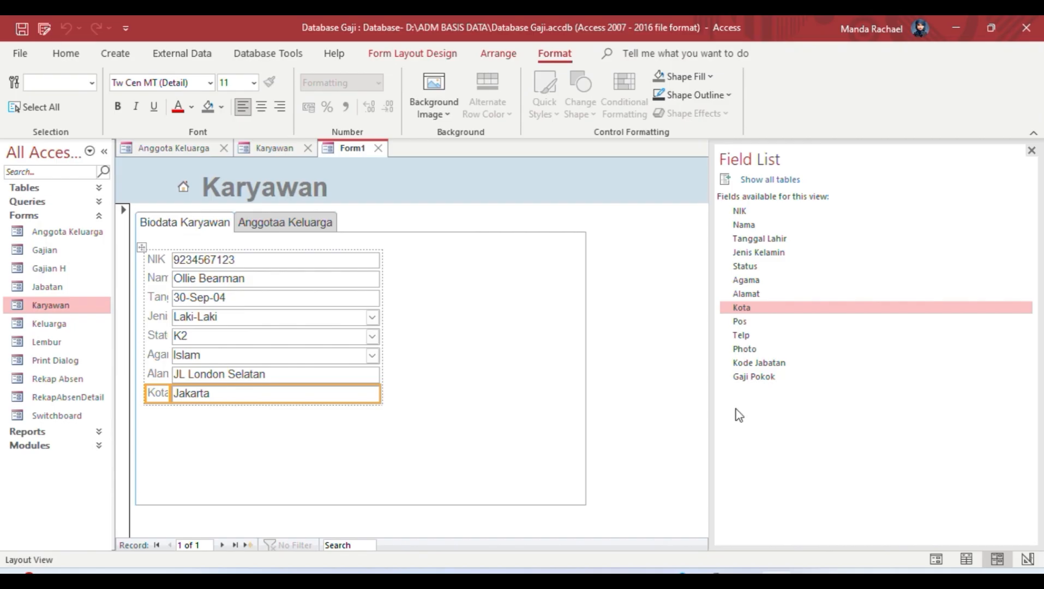
pyautogui.moveTo(758, 322); pyautogui.dragTo(323, 379)
pyautogui.moveTo(153, 404); pyautogui.dragTo(154, 409)
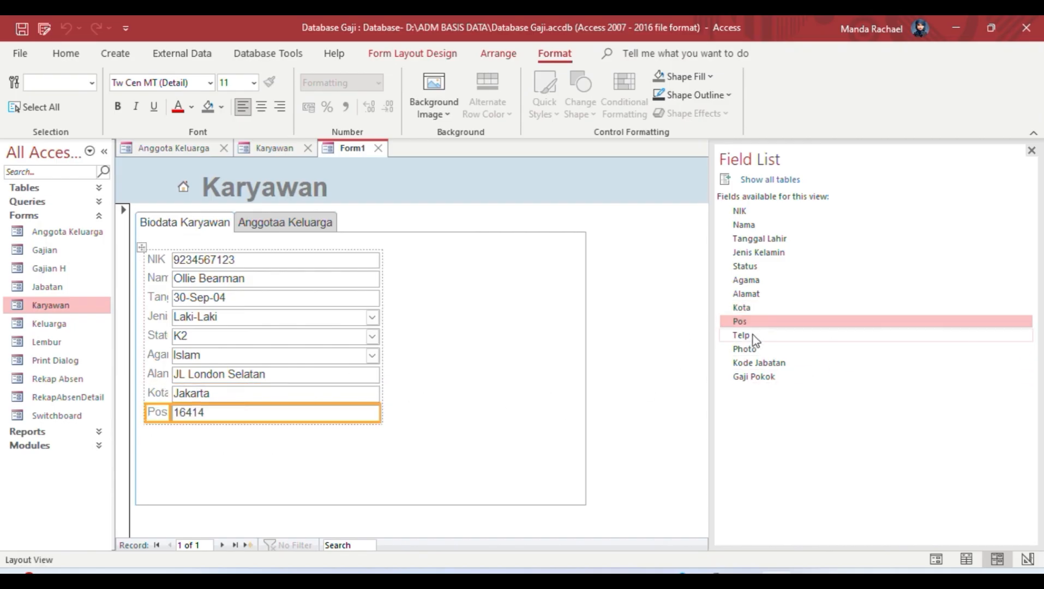
pyautogui.moveTo(753, 335); pyautogui.dragTo(155, 429)
# Step: Widen the label column slightly and enlarge the Biodata Karyawan page
pyautogui.click(142, 231)
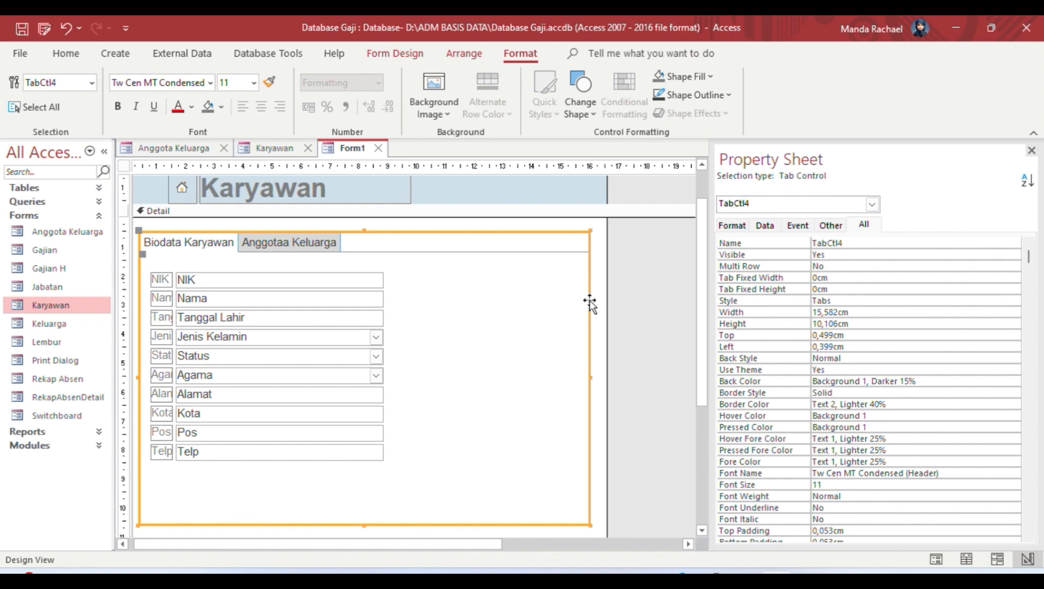
pyautogui.click(227, 299)
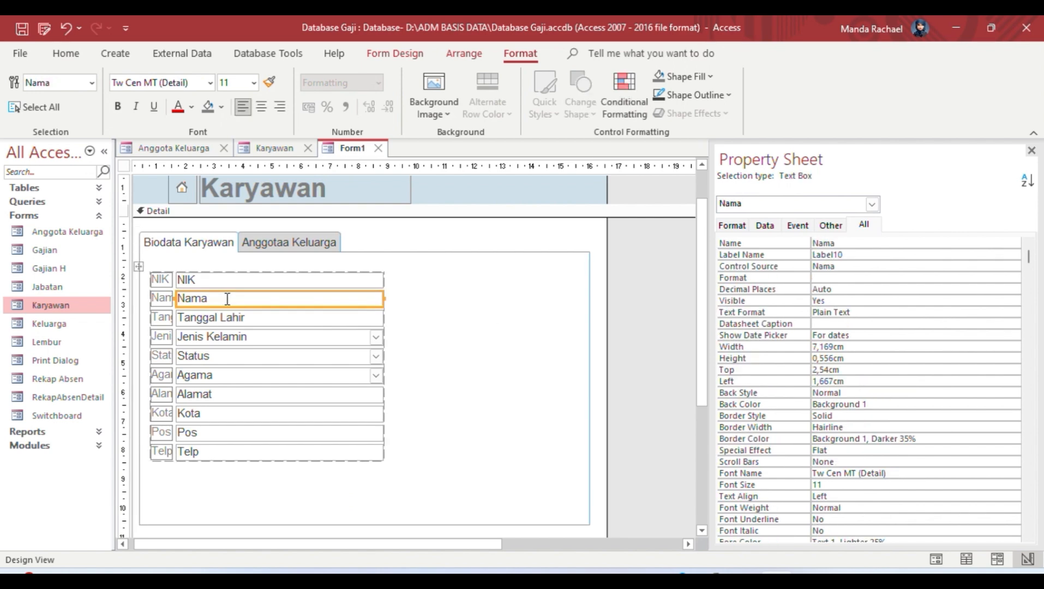
pyautogui.click(168, 280)
pyautogui.click(176, 280)
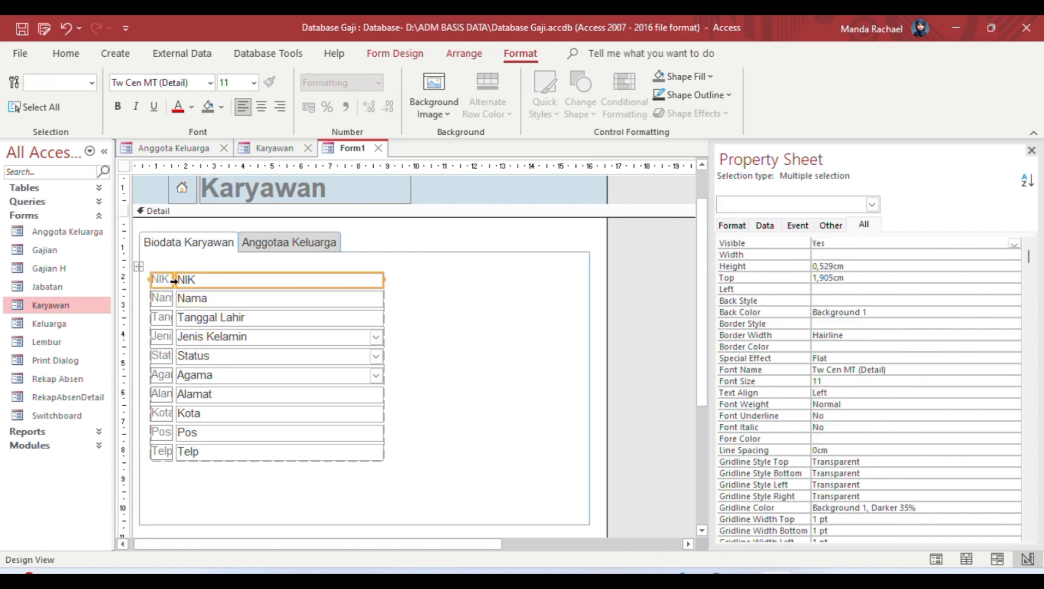
pyautogui.click(173, 282)
pyautogui.click(170, 298)
pyautogui.moveTo(169, 298); pyautogui.dragTo(183, 298)
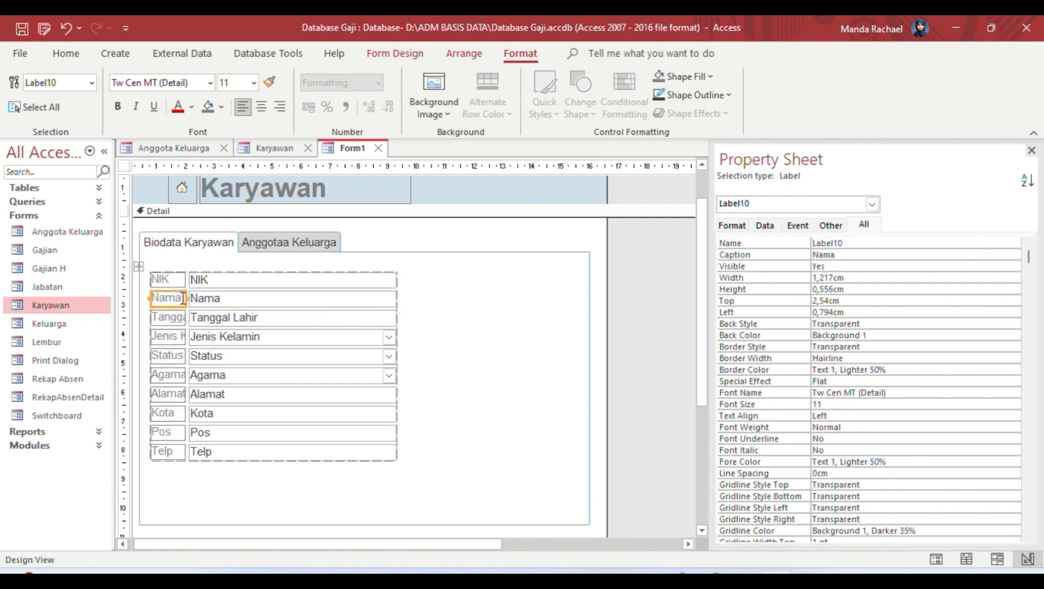
pyautogui.click(585, 321)
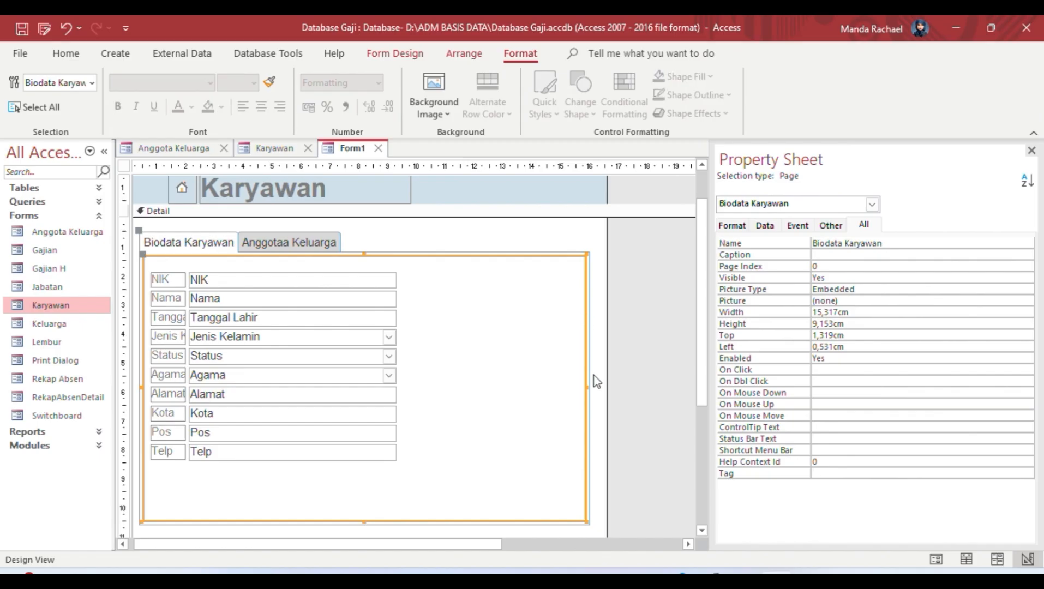
pyautogui.moveTo(592, 384); pyautogui.dragTo(596, 389)
# Step: Widen the labels to show full names and narrow the value boxes to 5,185 cm
pyautogui.click(179, 299)
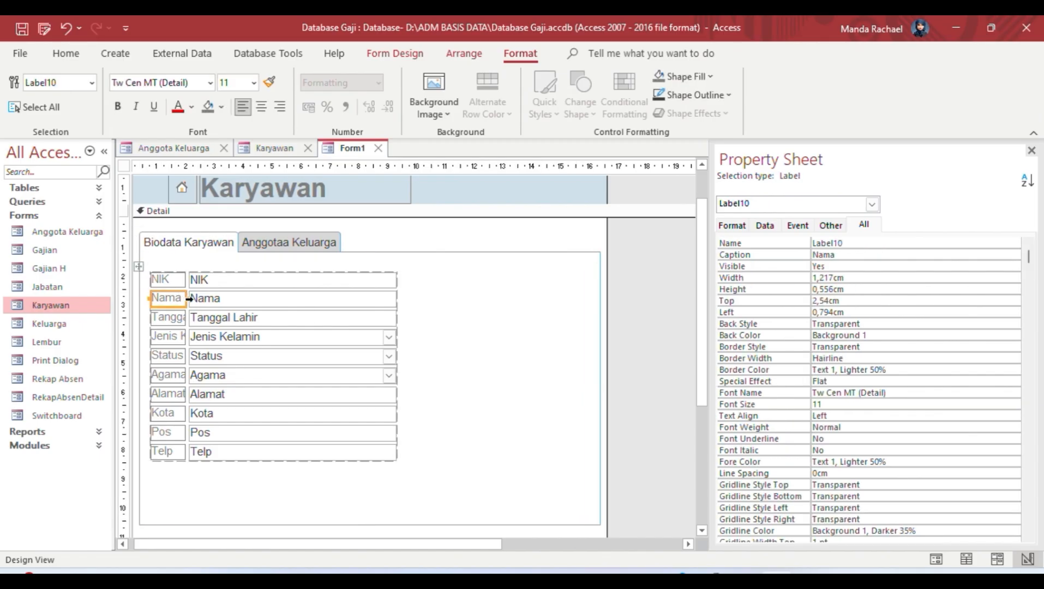
pyautogui.moveTo(184, 299); pyautogui.dragTo(225, 298)
pyautogui.click(434, 306)
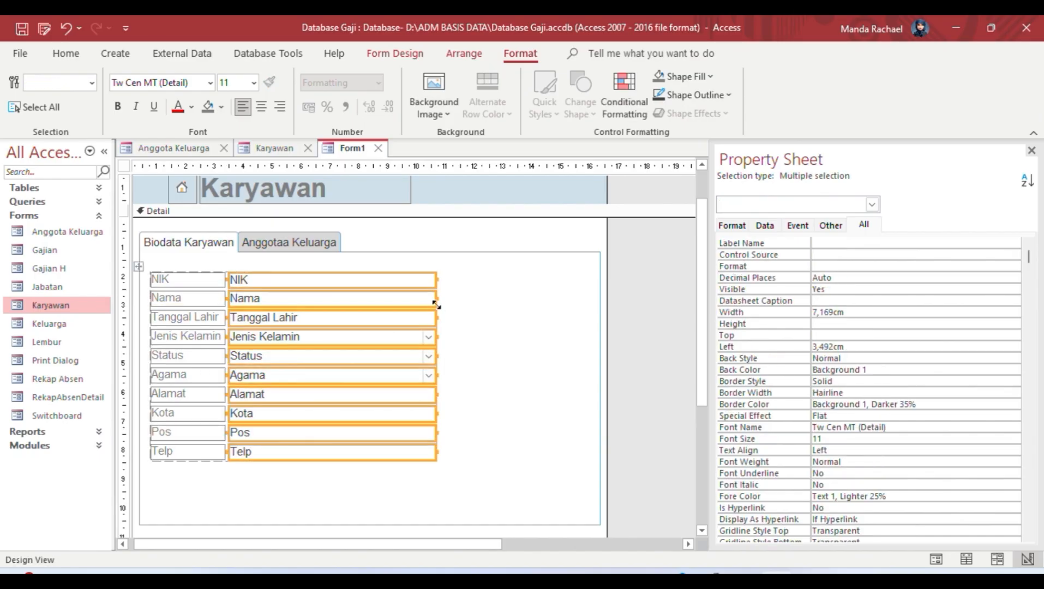
pyautogui.moveTo(437, 301); pyautogui.dragTo(380, 299)
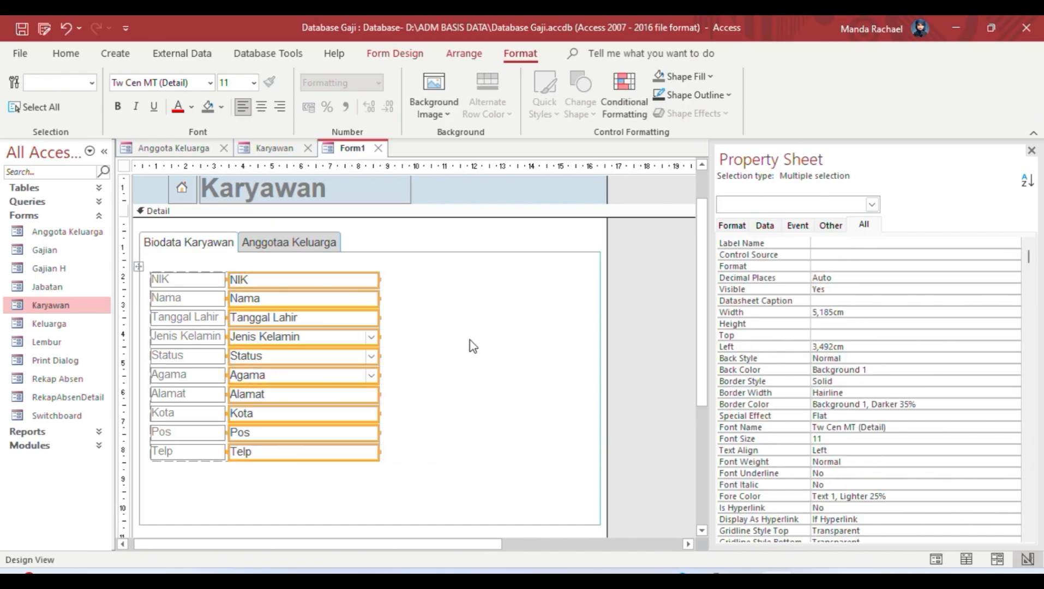
# Step: Place Kode Jabatan at the page's top right and align its box beside the label
pyautogui.click(395, 53)
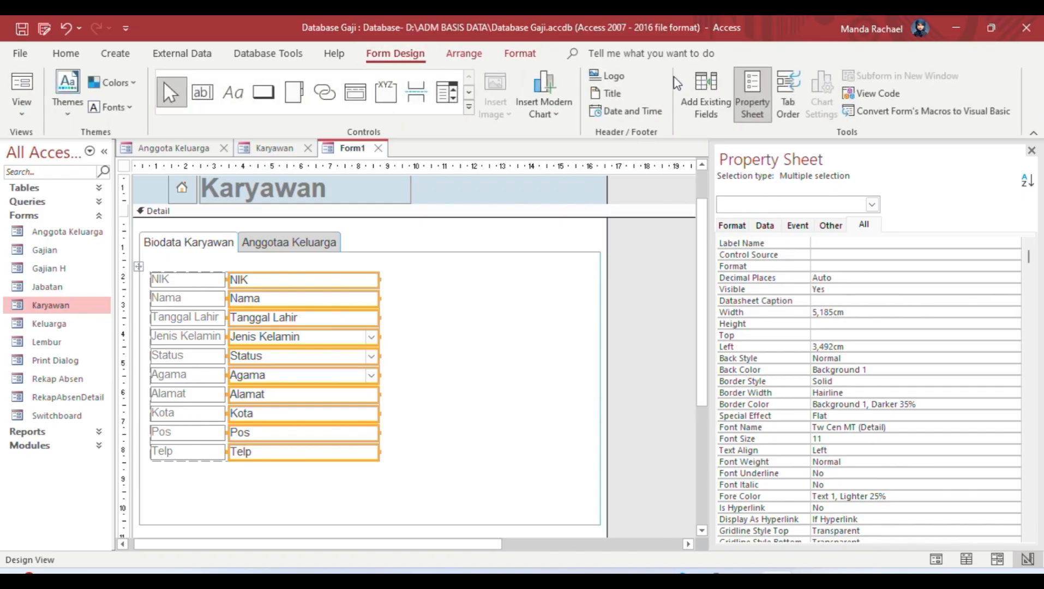
pyautogui.click(705, 95)
pyautogui.moveTo(785, 362); pyautogui.dragTo(513, 276)
pyautogui.moveTo(403, 274); pyautogui.dragTo(403, 269)
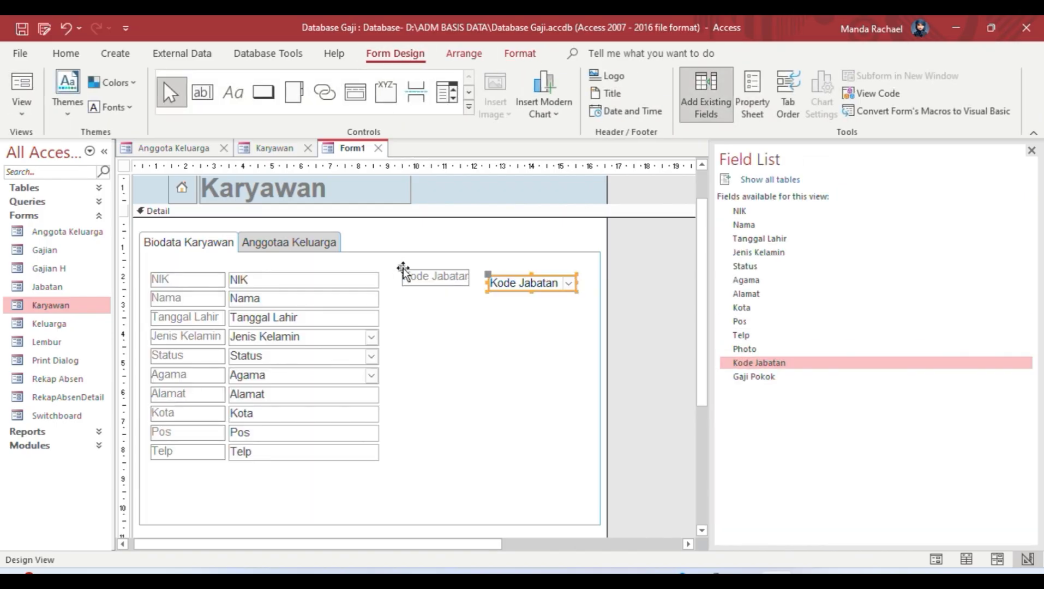
pyautogui.moveTo(484, 273)
pyautogui.mouseDown()
pyautogui.moveTo(471, 266)
pyautogui.moveTo(470, 276)
pyautogui.moveTo(479, 267)
pyautogui.mouseUp()
pyautogui.click(467, 277)
pyautogui.click(484, 277)
pyautogui.click(464, 295)
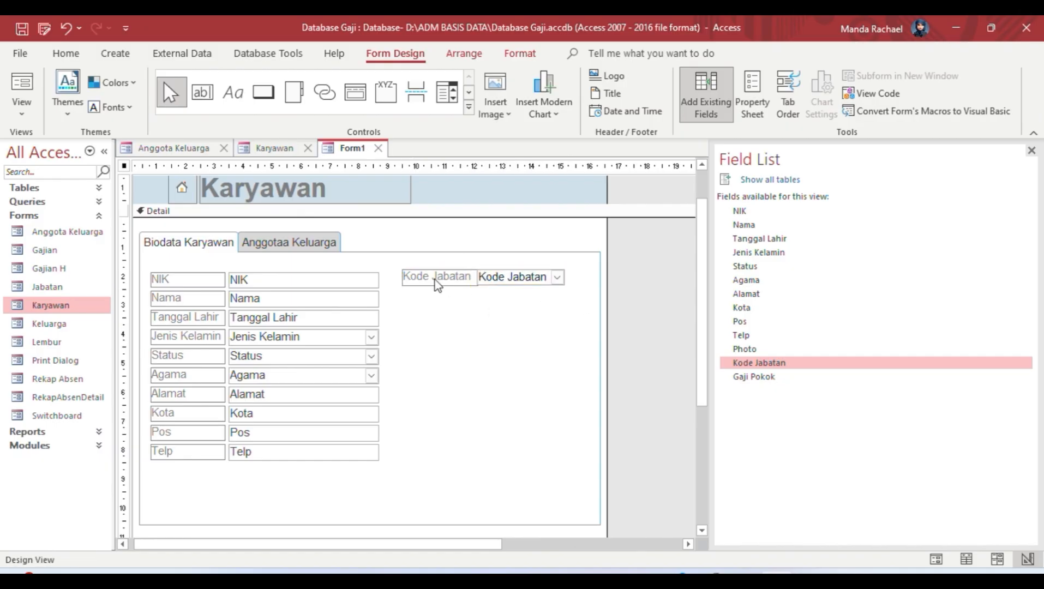
pyautogui.click(488, 278)
pyautogui.press('Right')
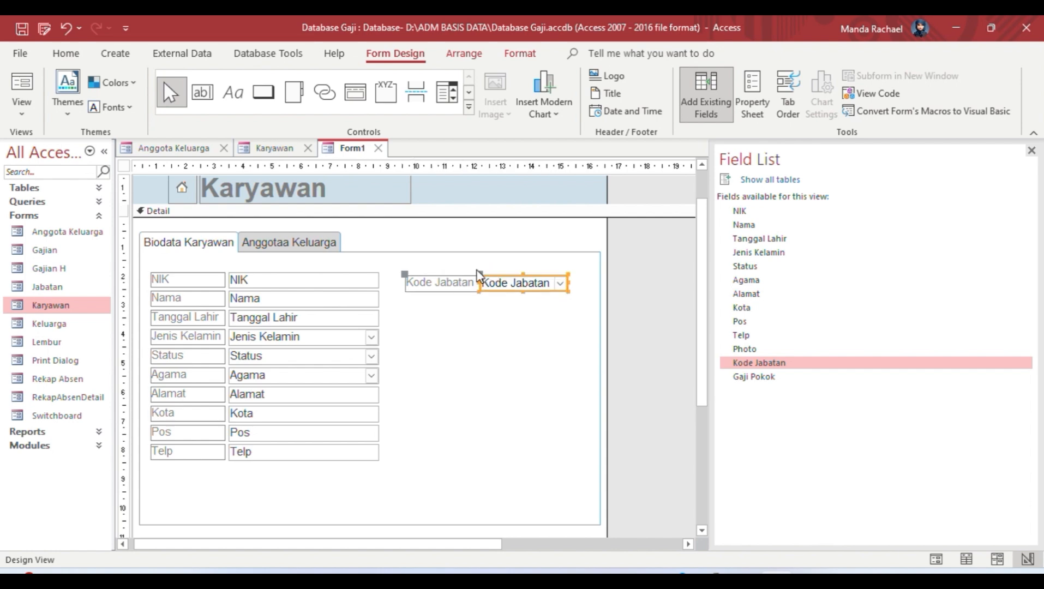
pyautogui.press('Down')
pyautogui.moveTo(477, 271); pyautogui.dragTo(480, 271)
# Step: Add Gaji Pokok directly under Kode Jabatan and nudge it into line
pyautogui.moveTo(752, 376); pyautogui.dragTo(480, 290)
pyautogui.moveTo(339, 291); pyautogui.dragTo(482, 298)
pyautogui.click(408, 296)
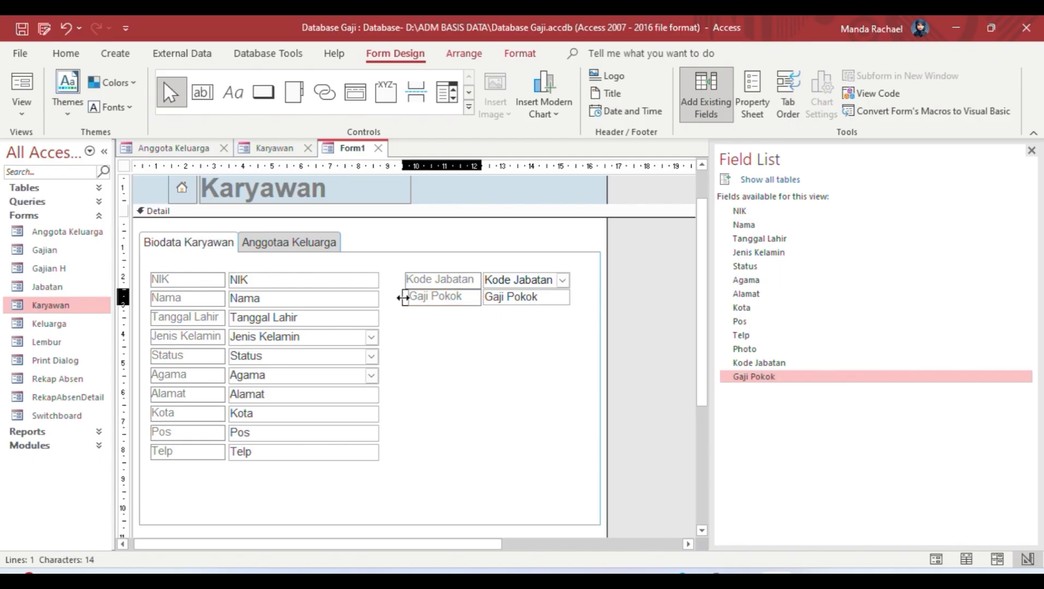
pyautogui.click(404, 298)
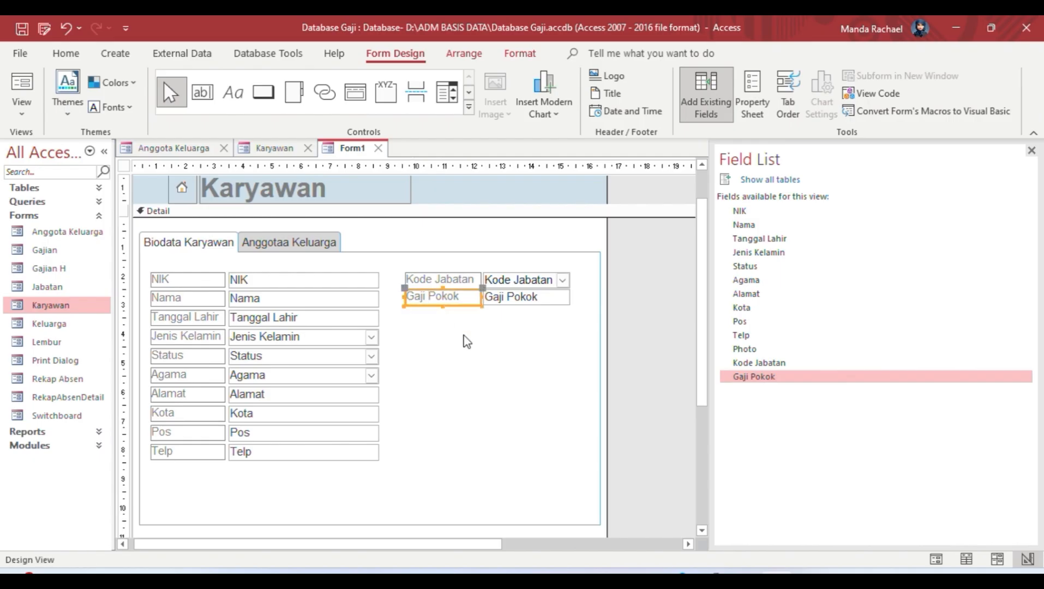
pyautogui.press('Down')
pyautogui.click(662, 341)
# Step: Add the Photo field and resize its image frame to sit beneath the Photo label
pyautogui.moveTo(745, 349); pyautogui.dragTo(521, 360)
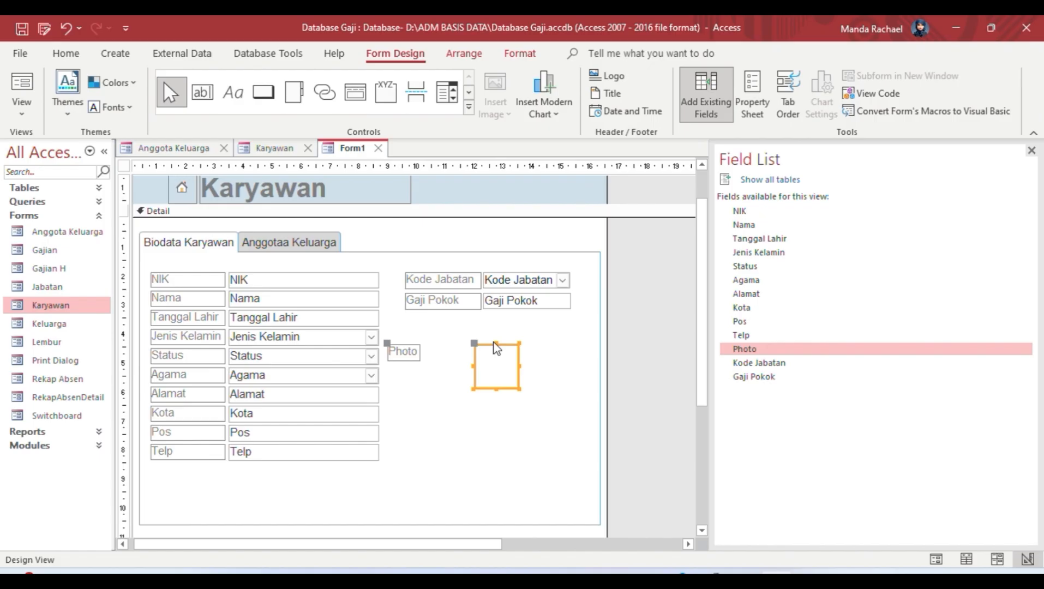
pyautogui.moveTo(517, 388); pyautogui.dragTo(578, 460)
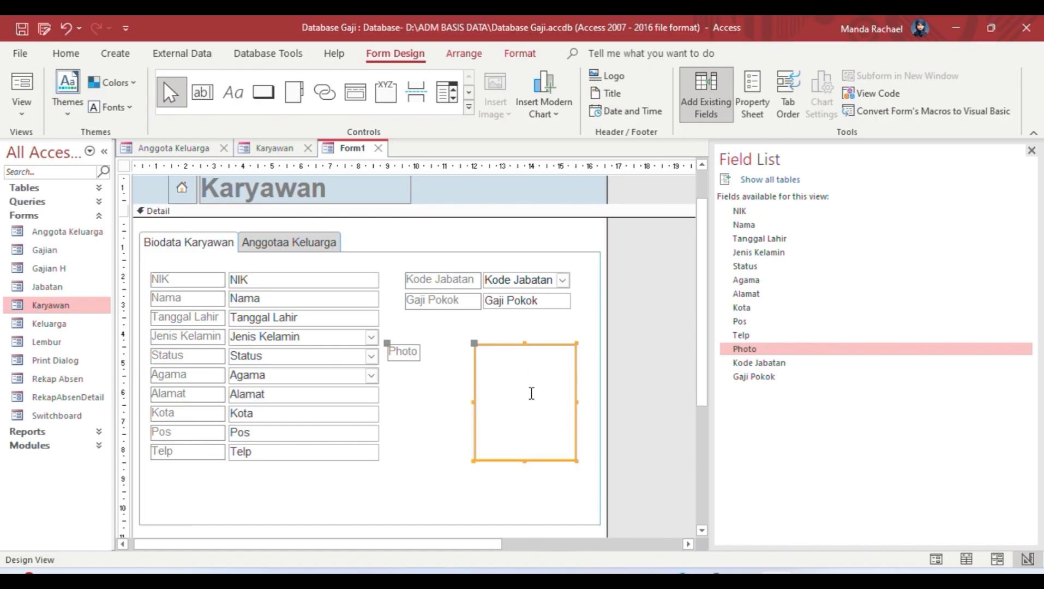
pyautogui.moveTo(474, 344); pyautogui.dragTo(524, 338)
pyautogui.click(449, 372)
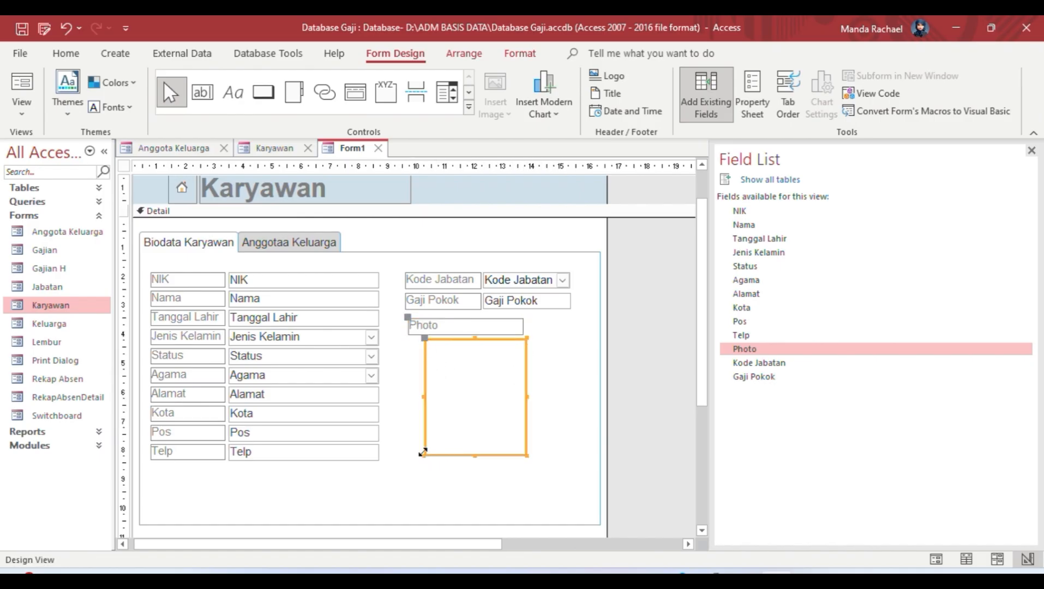
pyautogui.moveTo(423, 453); pyautogui.dragTo(409, 461)
pyautogui.moveTo(527, 398); pyautogui.dragTo(518, 398)
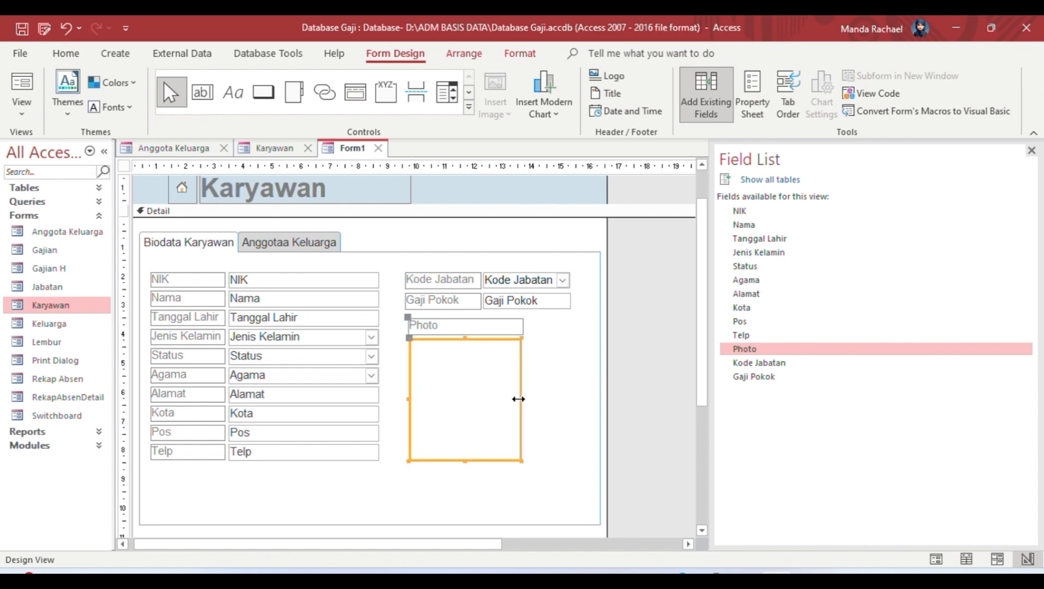
pyautogui.click(655, 384)
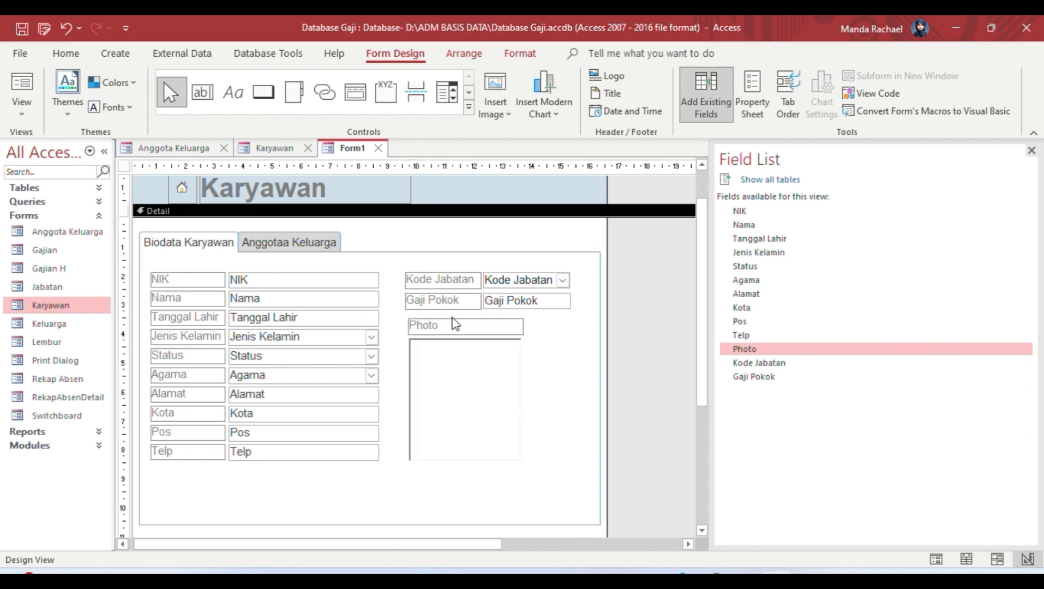
# Step: Show the Biodata Karyawan tab page's properties in the Property Sheet
pyautogui.click(191, 241)
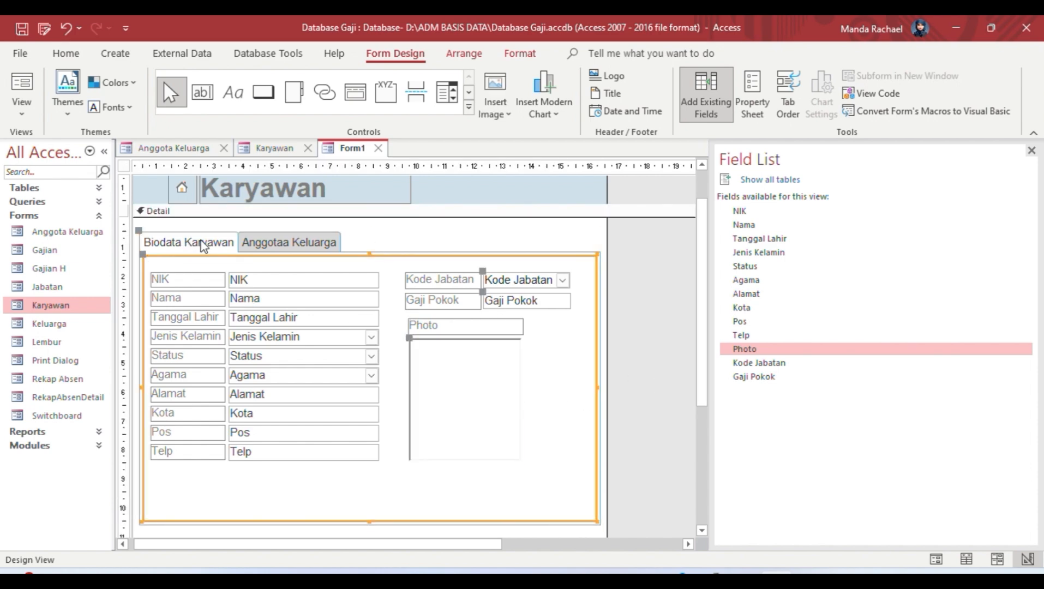
pyautogui.click(748, 95)
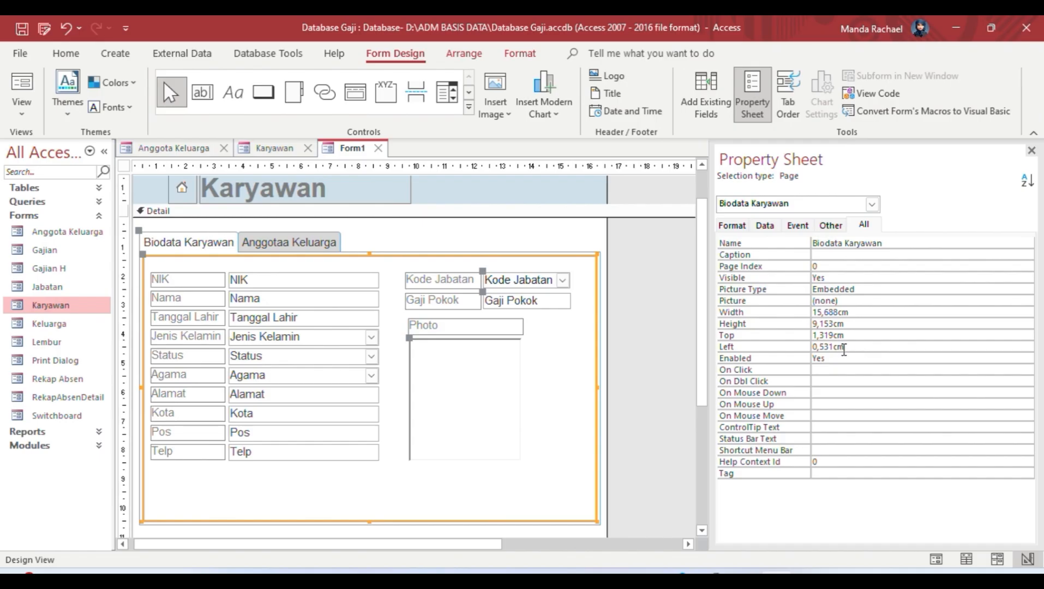
pyautogui.click(284, 242)
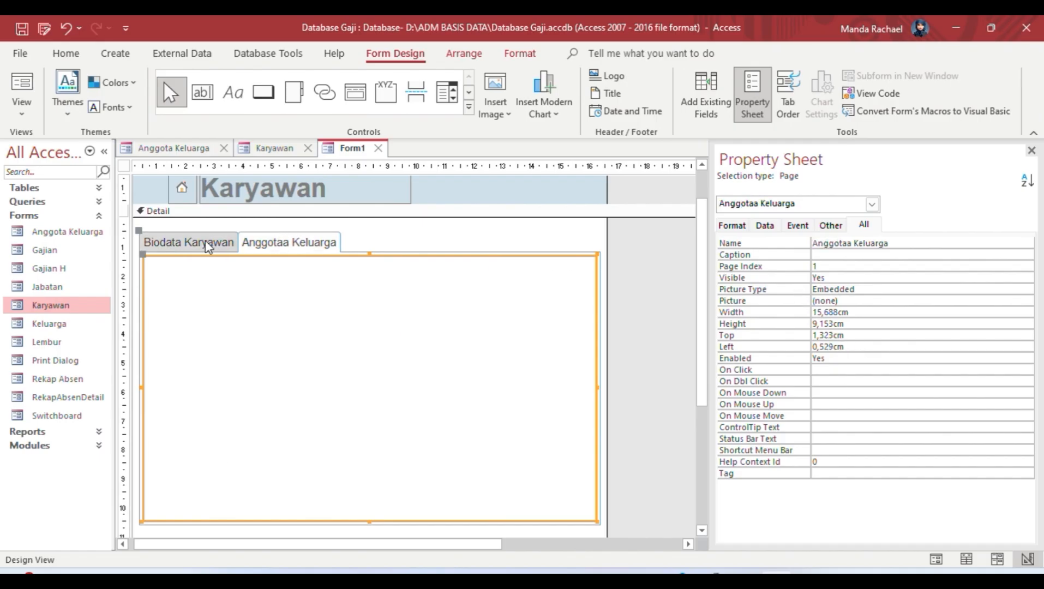
pyautogui.click(206, 244)
# Step: Set the NIK label's font weight to Bold
pyautogui.click(197, 284)
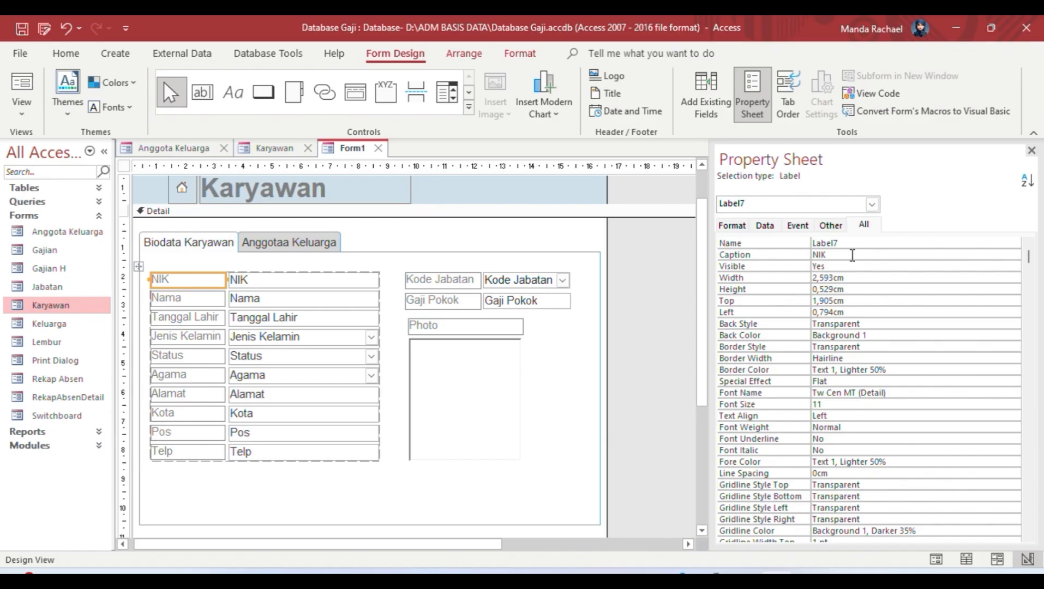
pyautogui.click(944, 427)
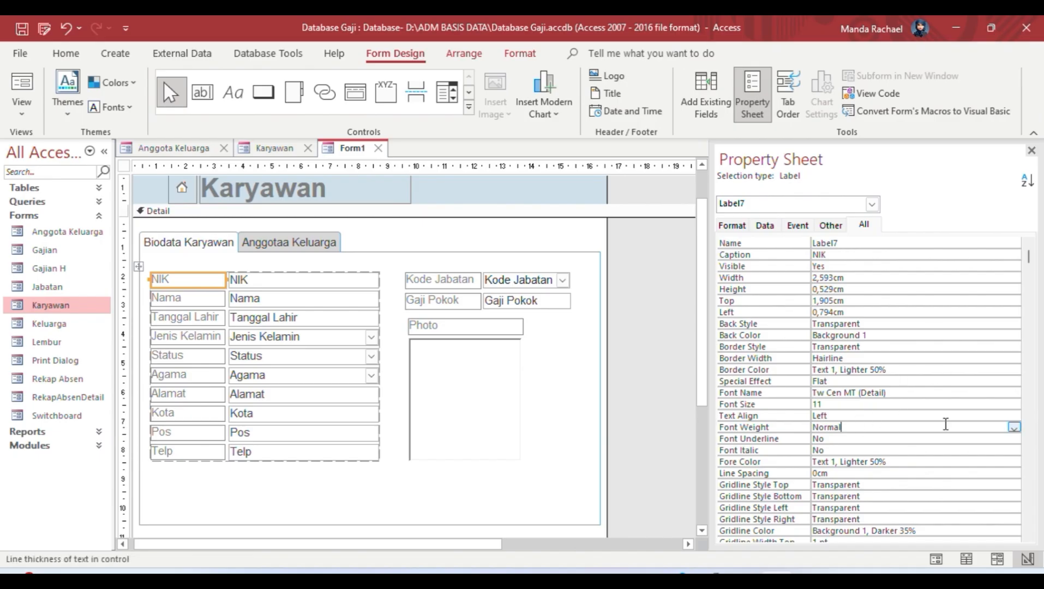
pyautogui.click(1014, 428)
pyautogui.click(908, 503)
pyautogui.click(623, 400)
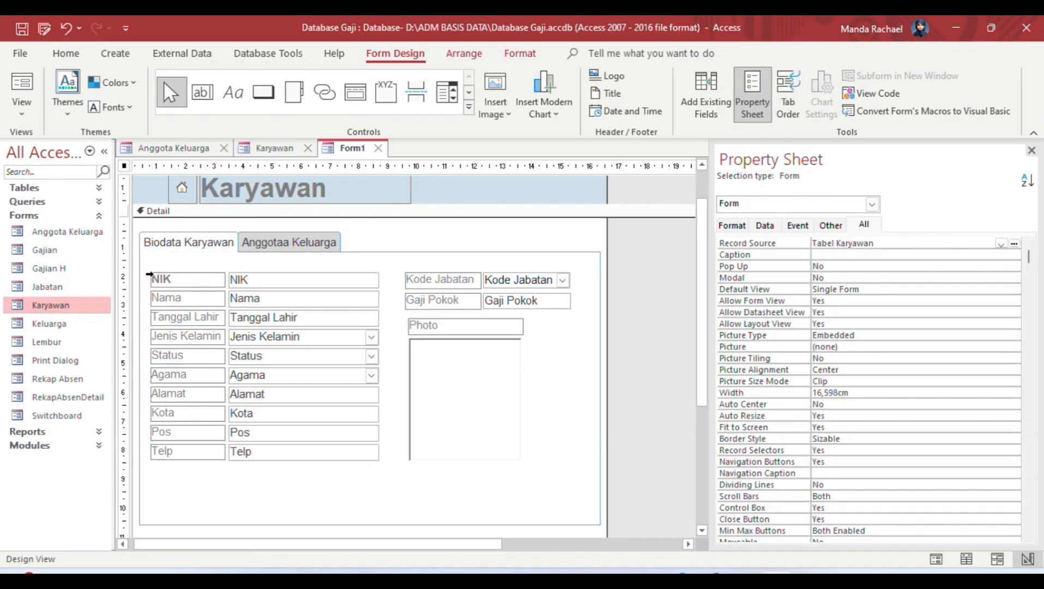
# Step: Make the NIK–Telp labels bold and widen the label column so captions fit
pyautogui.click(148, 276)
pyautogui.moveTo(134, 272); pyautogui.dragTo(215, 428)
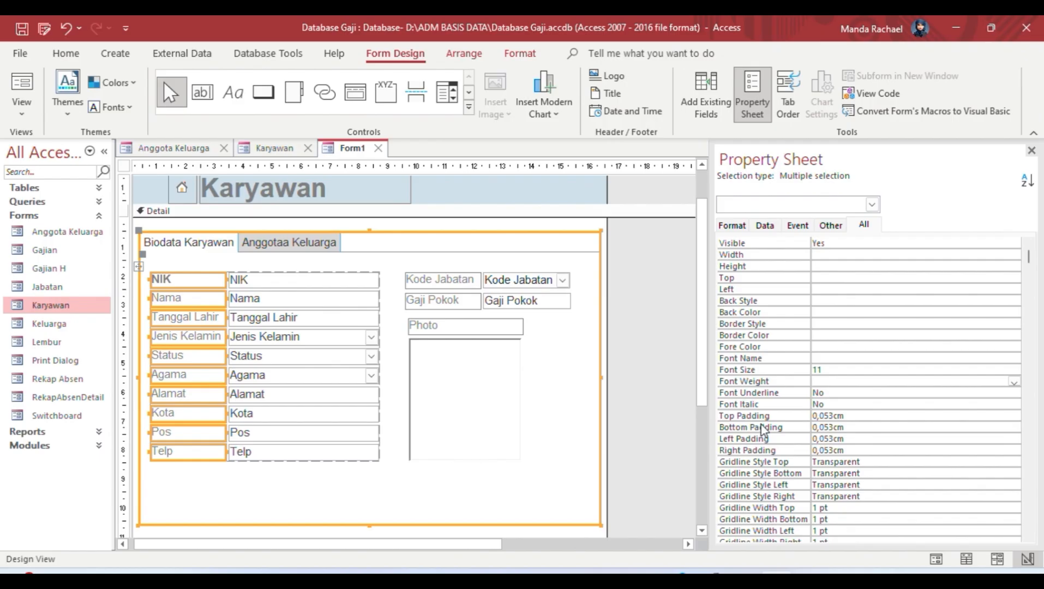
pyautogui.click(845, 382)
pyautogui.click(1014, 380)
pyautogui.click(905, 461)
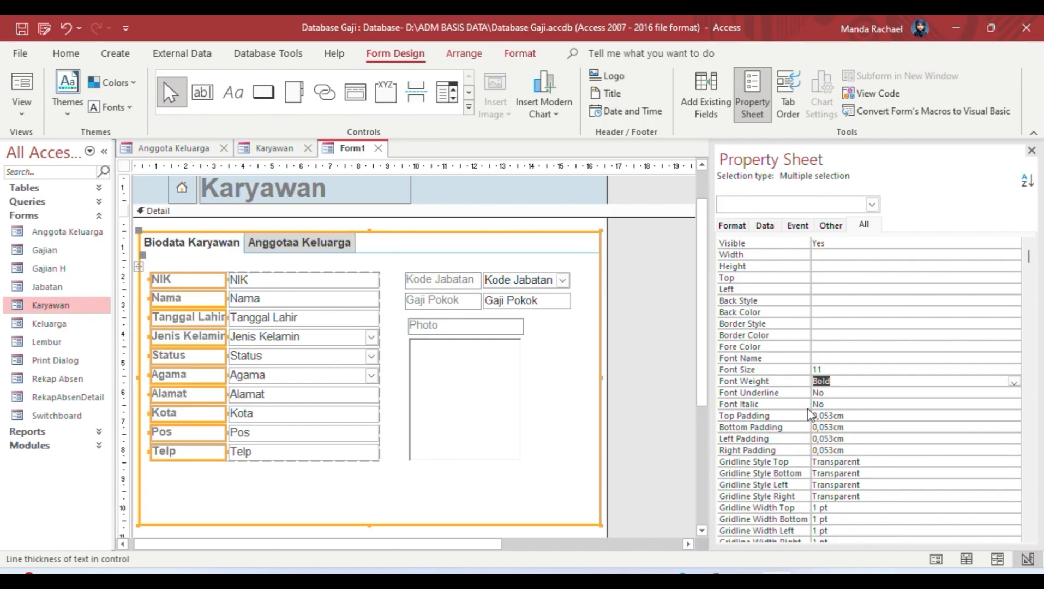
pyautogui.click(654, 385)
pyautogui.click(225, 337)
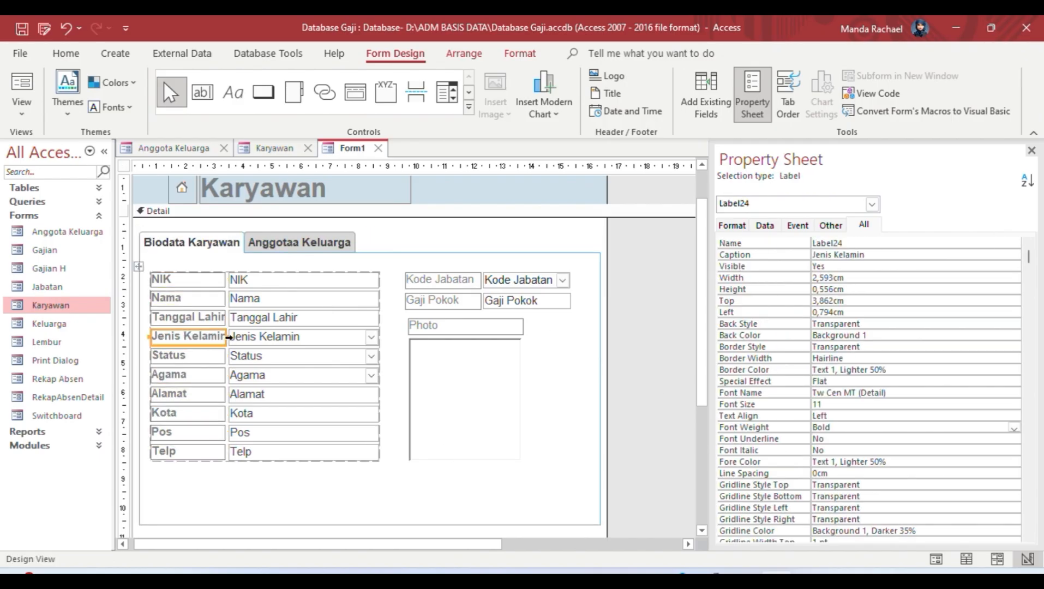
pyautogui.moveTo(227, 337); pyautogui.dragTo(230, 336)
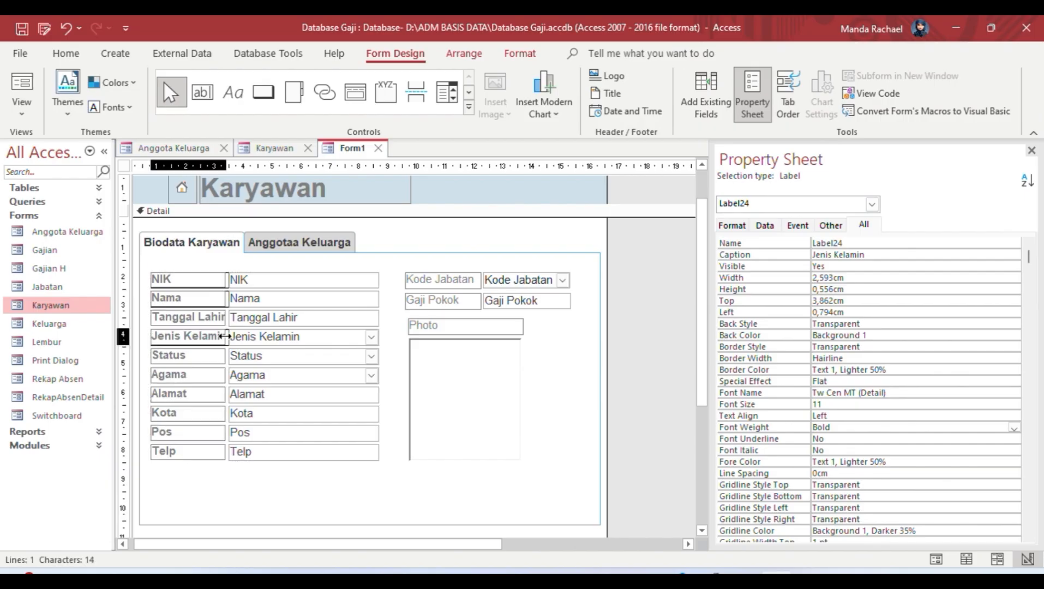
# Step: Make the Kode Jabatan and Gaji Pokok labels bold
pyautogui.click(425, 285)
pyautogui.moveTo(397, 261); pyautogui.dragTo(436, 305)
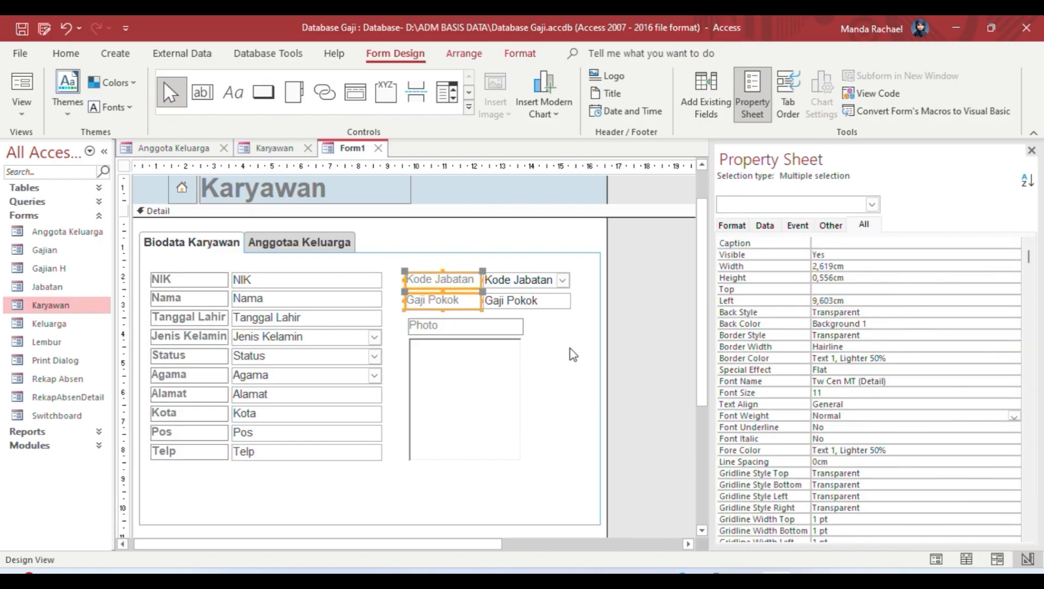
pyautogui.click(1013, 416)
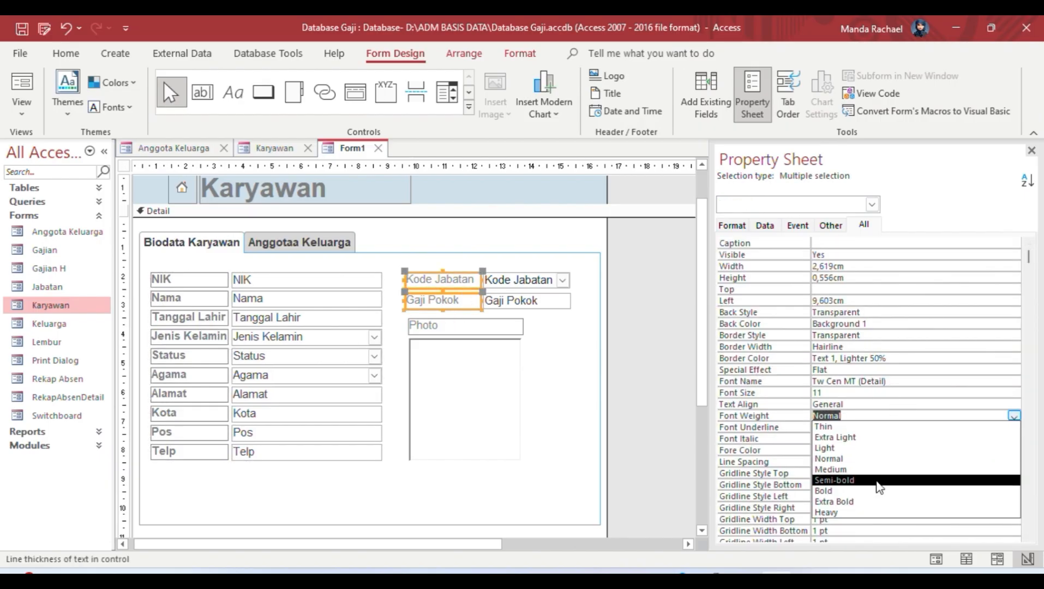
pyautogui.click(875, 491)
# Step: Make the Photo label bold with centred text alignment
pyautogui.click(489, 327)
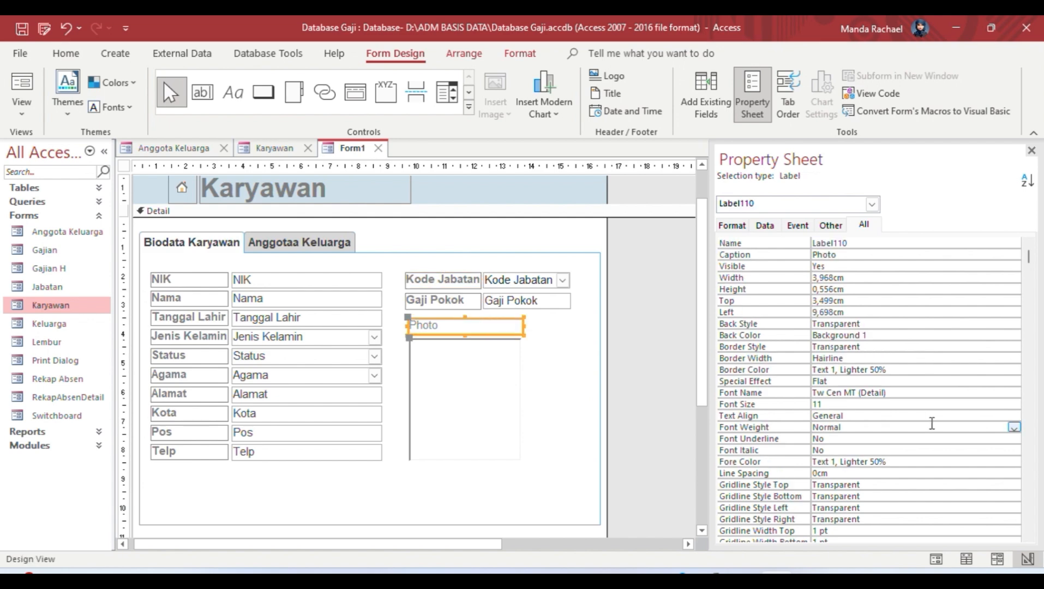
pyautogui.click(1013, 429)
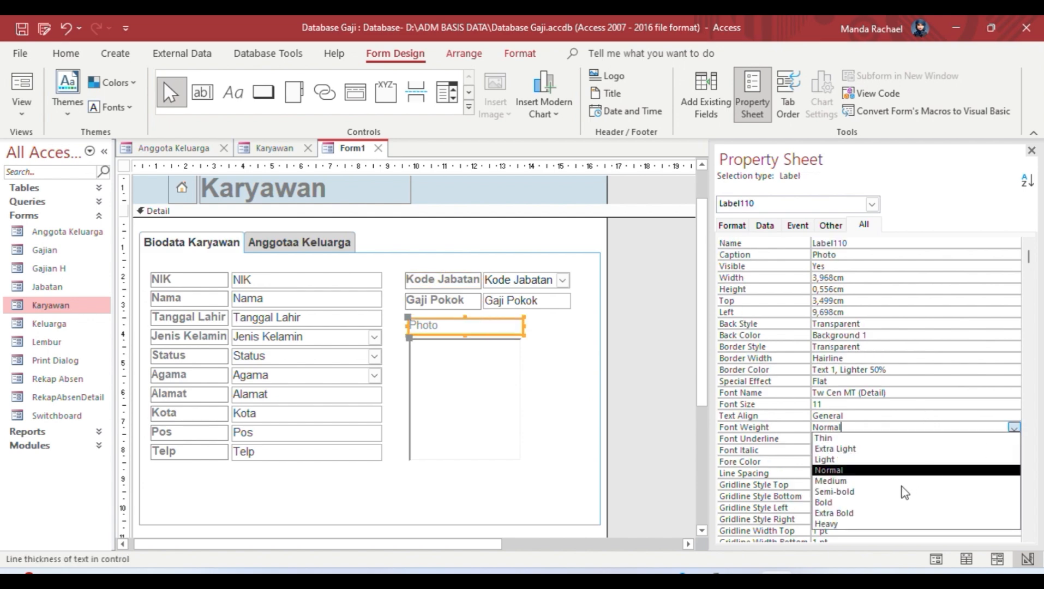
pyautogui.click(847, 508)
pyautogui.click(850, 416)
pyautogui.click(1013, 417)
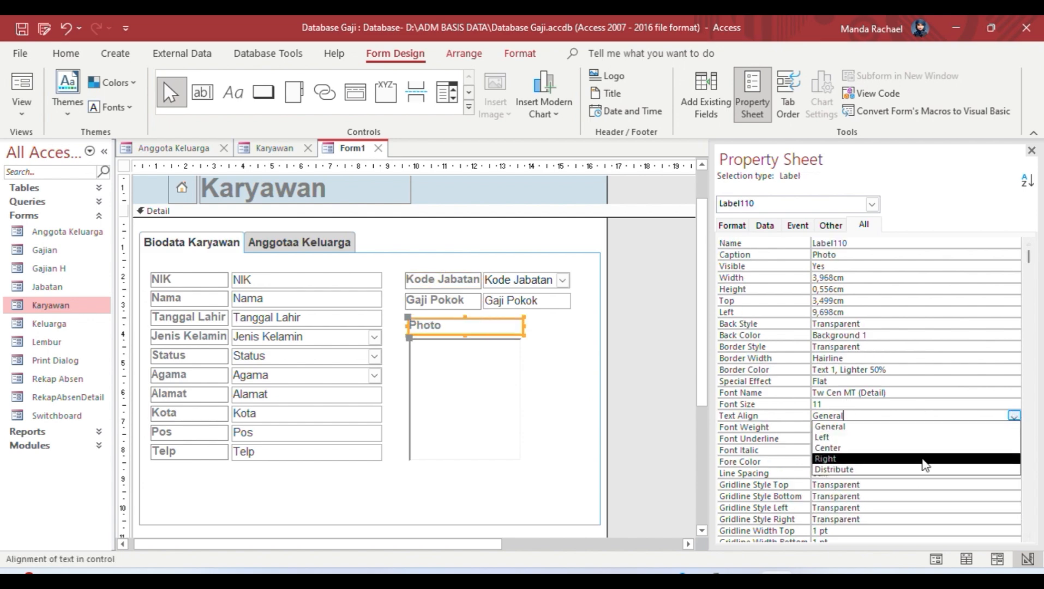
pyautogui.click(908, 450)
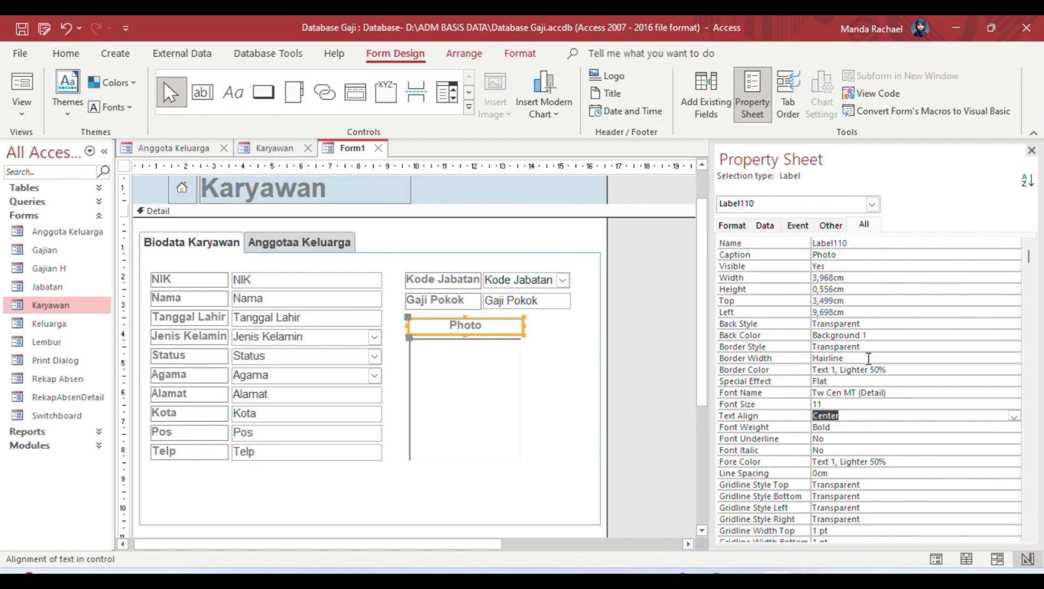
# Step: Give the Photo label a dark red background and white text colour
pyautogui.click(878, 325)
pyautogui.click(990, 348)
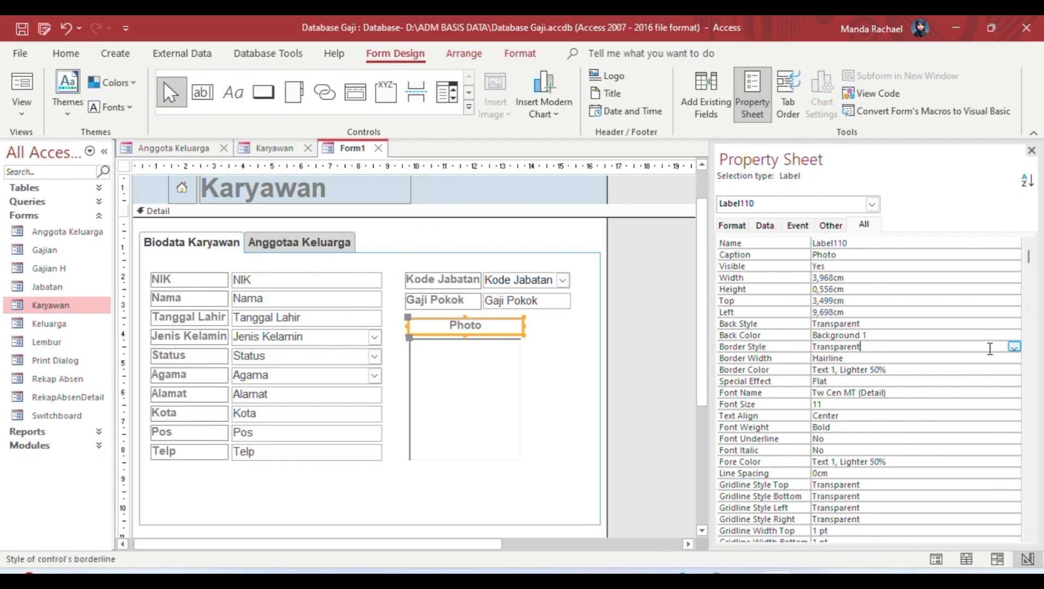
pyautogui.click(1001, 334)
pyautogui.click(1014, 334)
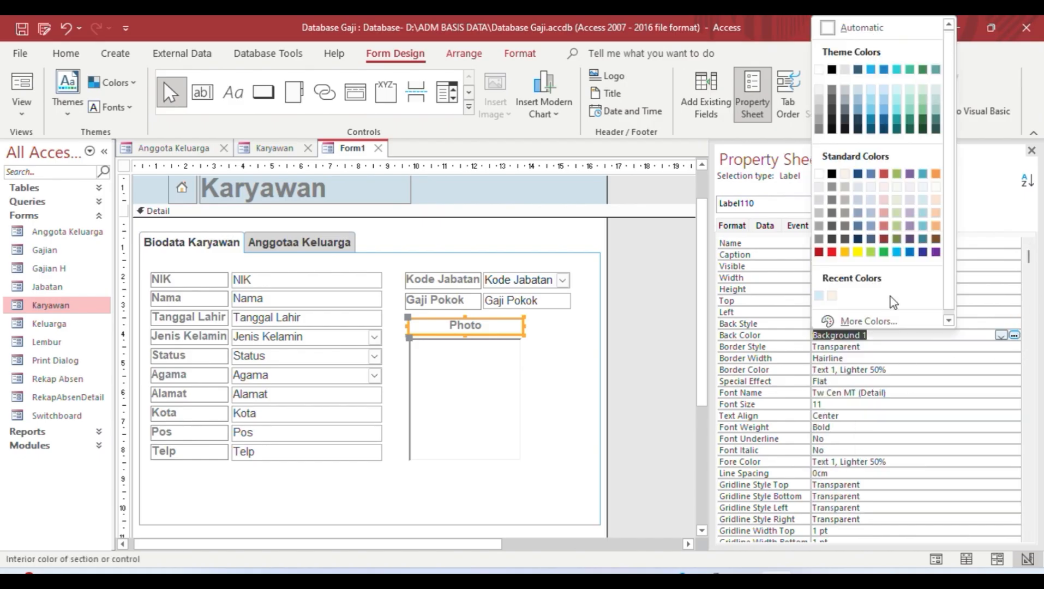
pyautogui.click(818, 252)
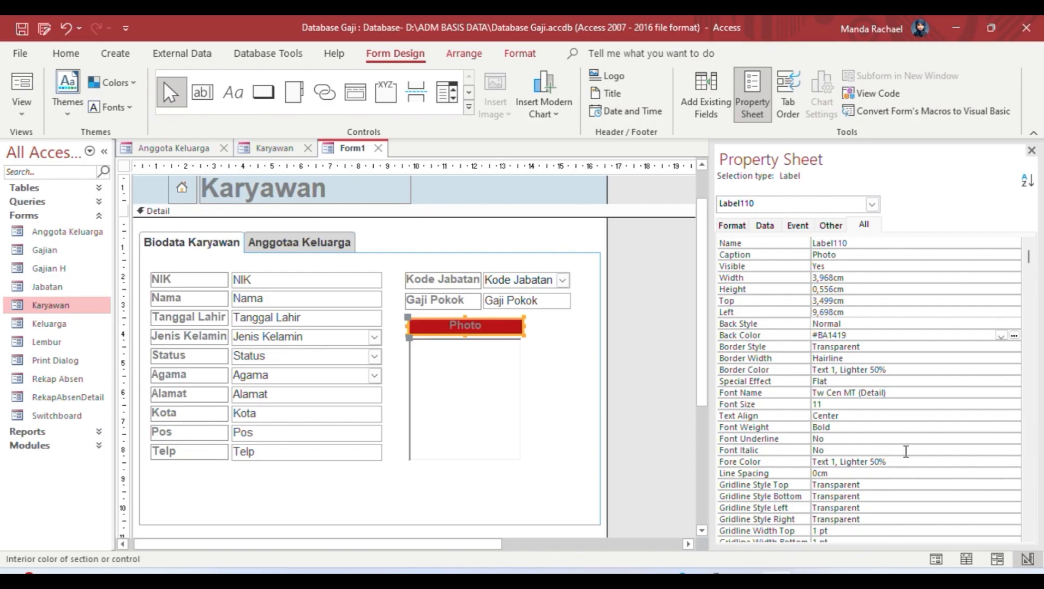
pyautogui.click(923, 463)
pyautogui.click(1014, 461)
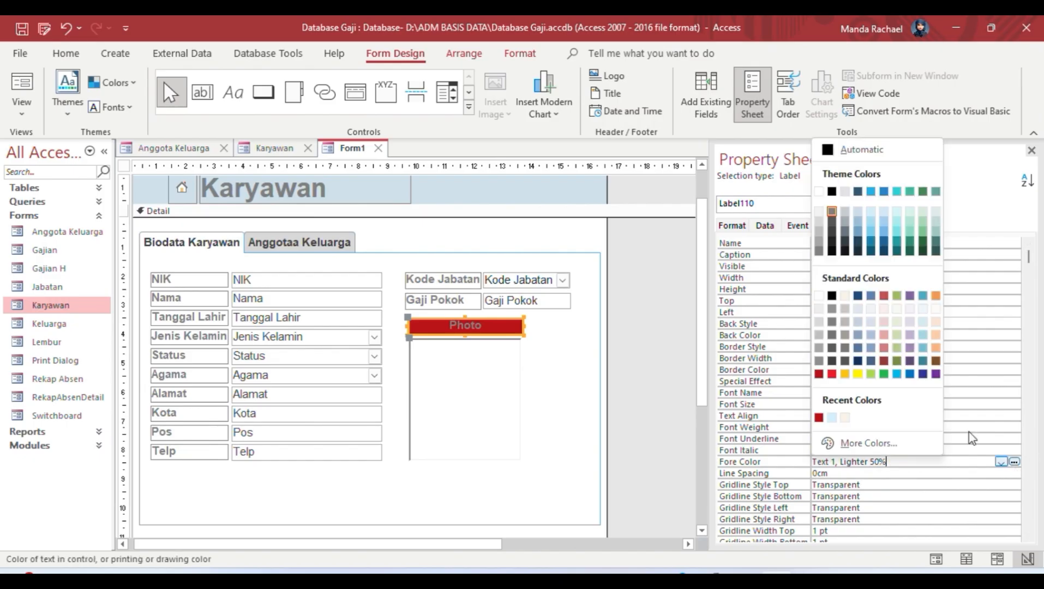
pyautogui.click(818, 191)
pyautogui.click(660, 423)
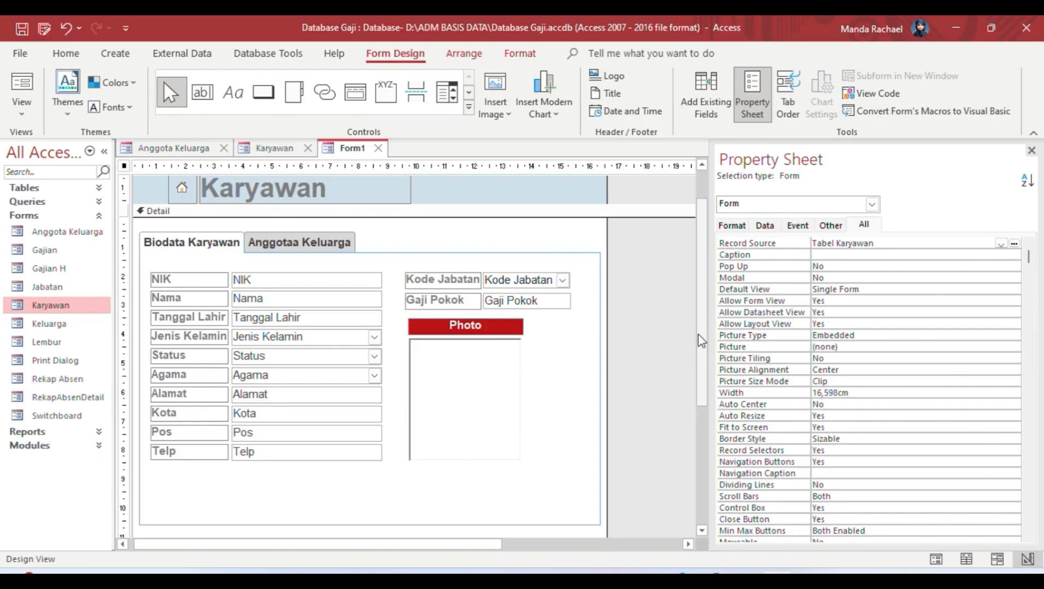
# Step: Switch to the Anggotaa Keluarga page and pick Subform/Subreport from the Controls gallery
pyautogui.moveTo(698, 341)
pyautogui.mouseDown()
pyautogui.moveTo(693, 377)
pyautogui.moveTo(688, 356)
pyautogui.mouseUp()
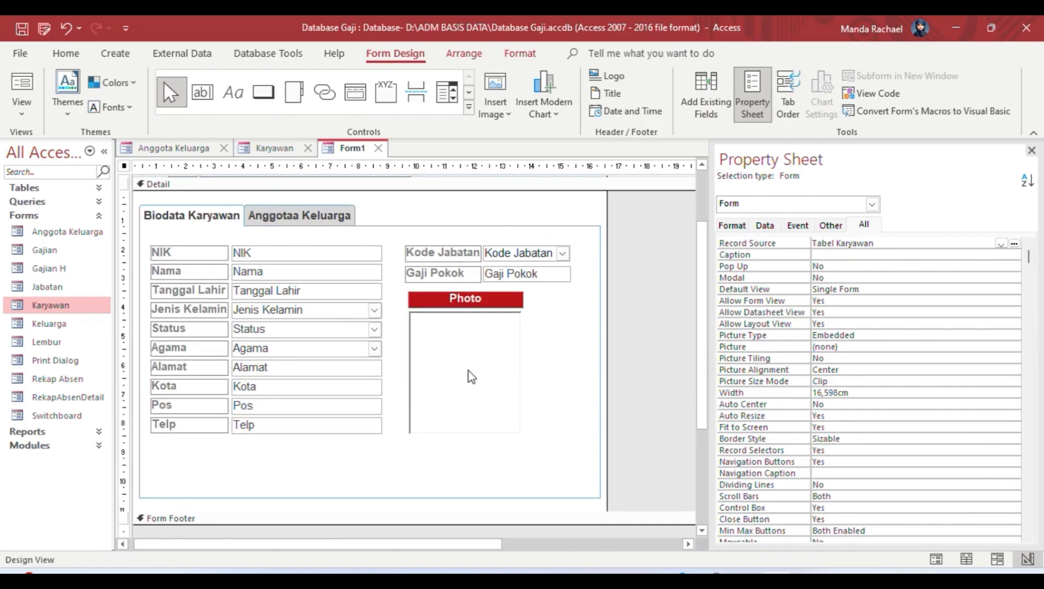
pyautogui.click(341, 241)
pyautogui.click(330, 216)
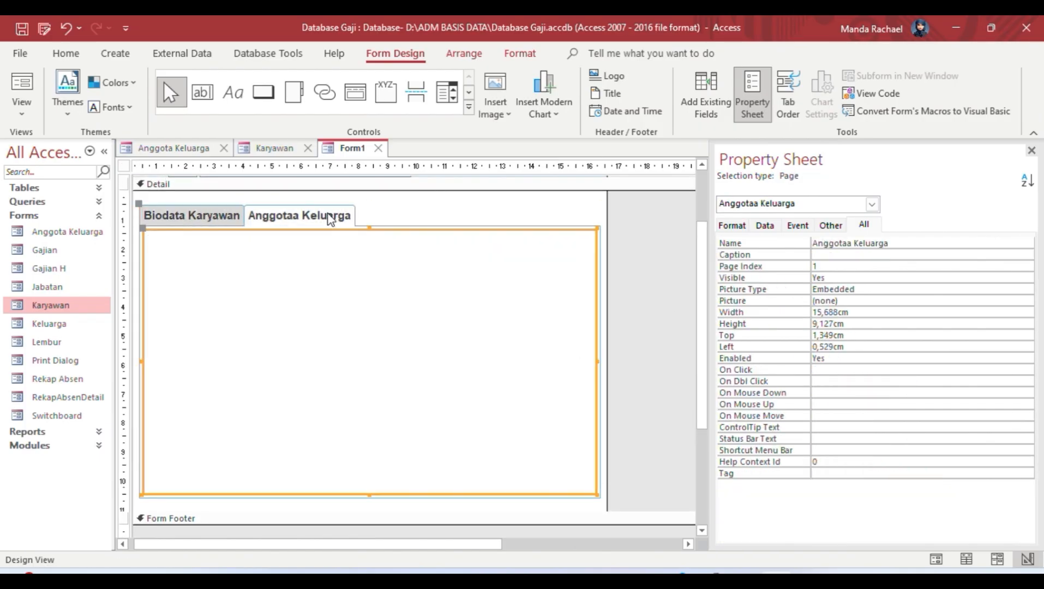
pyautogui.click(467, 111)
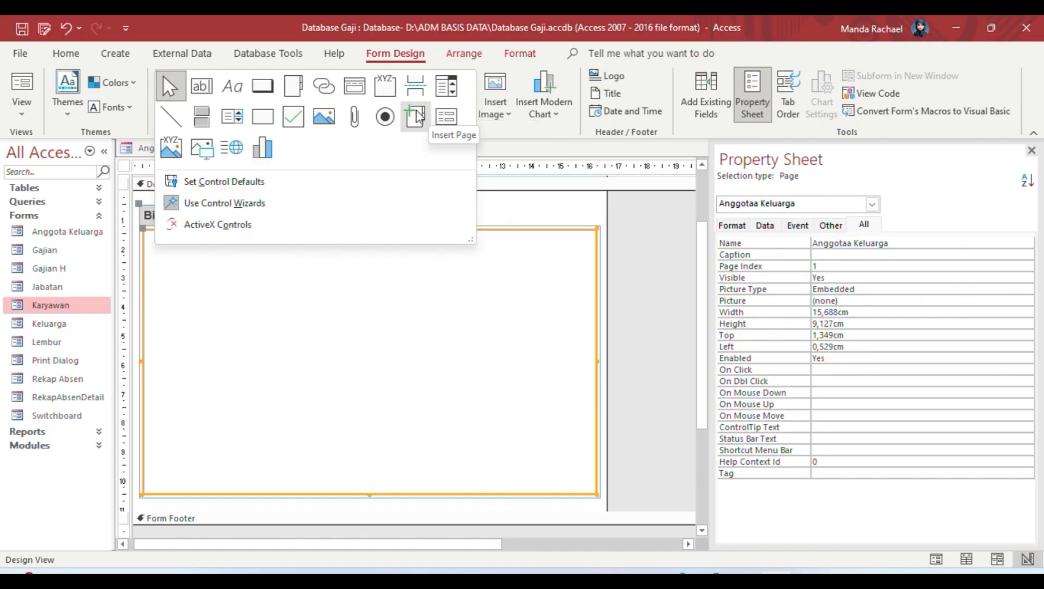
pyautogui.click(447, 117)
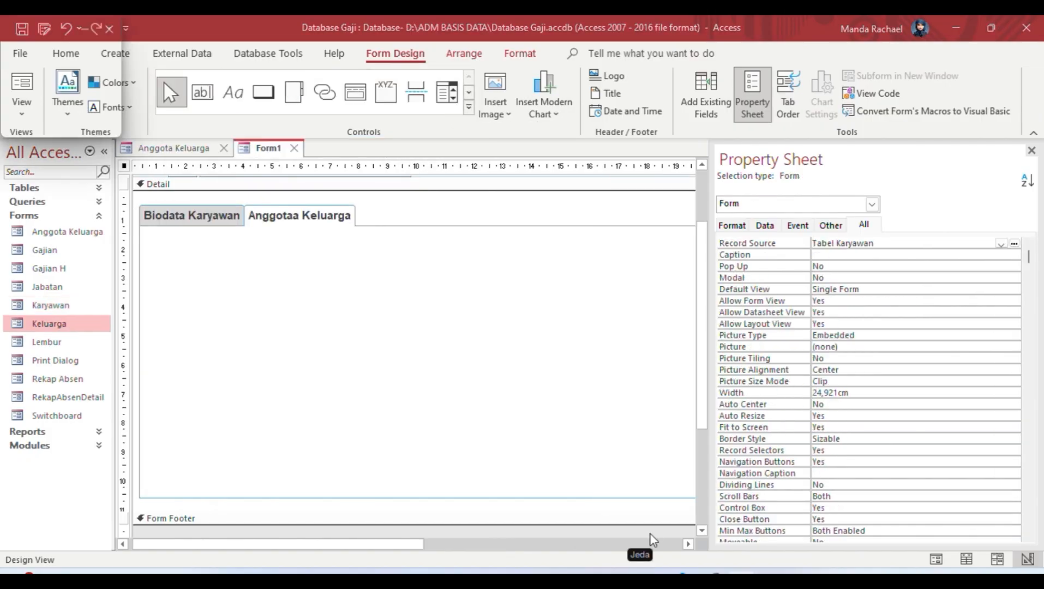
# Step: Open Anggota Keluarga in Design View and apply Both gridlines to its detail row controls
pyautogui.click(181, 148)
pyautogui.click(21, 107)
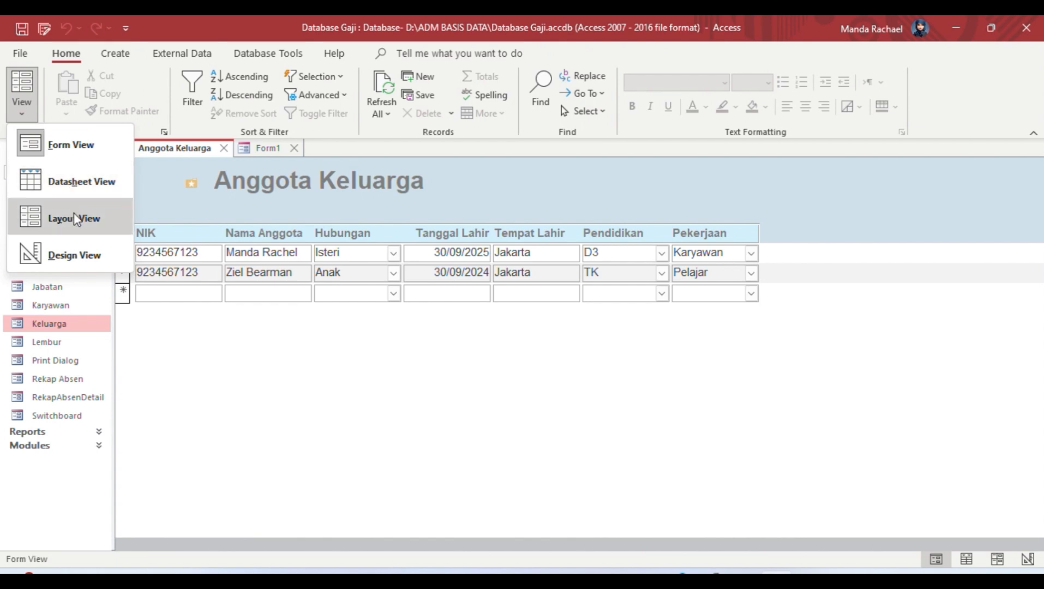
pyautogui.click(76, 251)
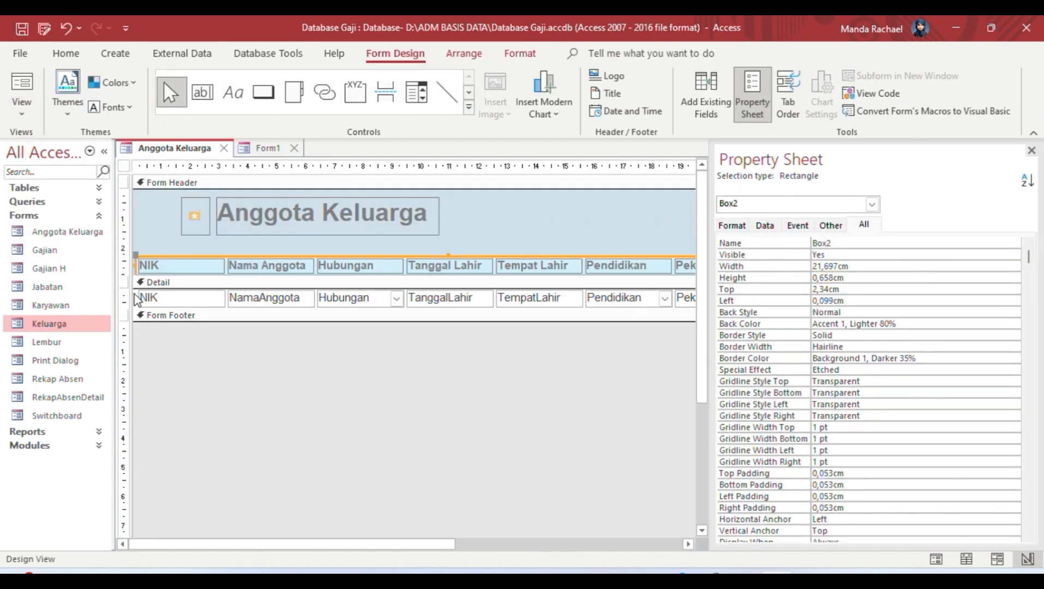
pyautogui.moveTo(136, 294); pyautogui.dragTo(657, 309)
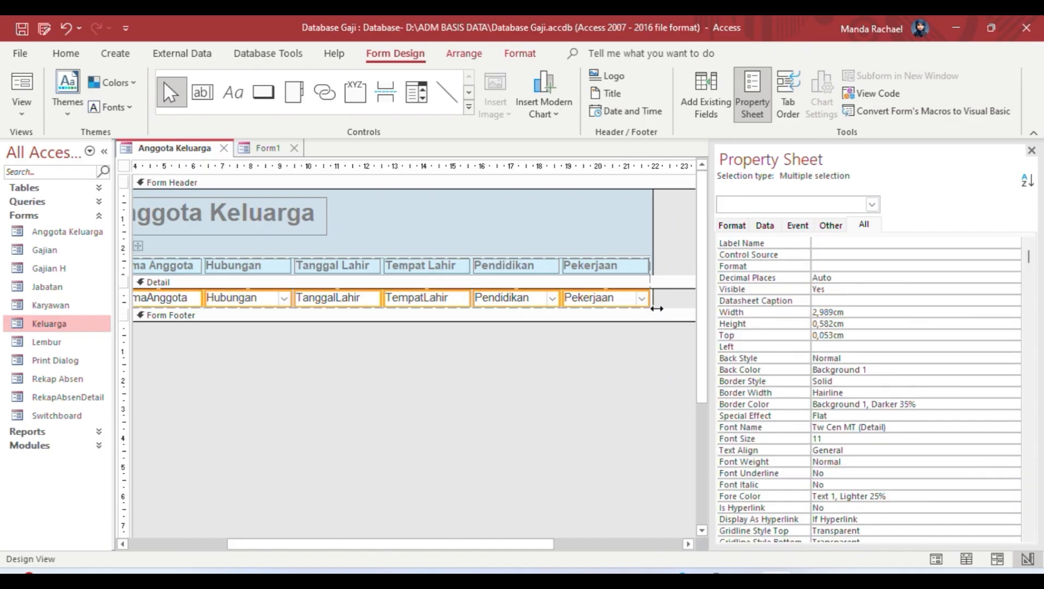
pyautogui.rightClick(638, 299)
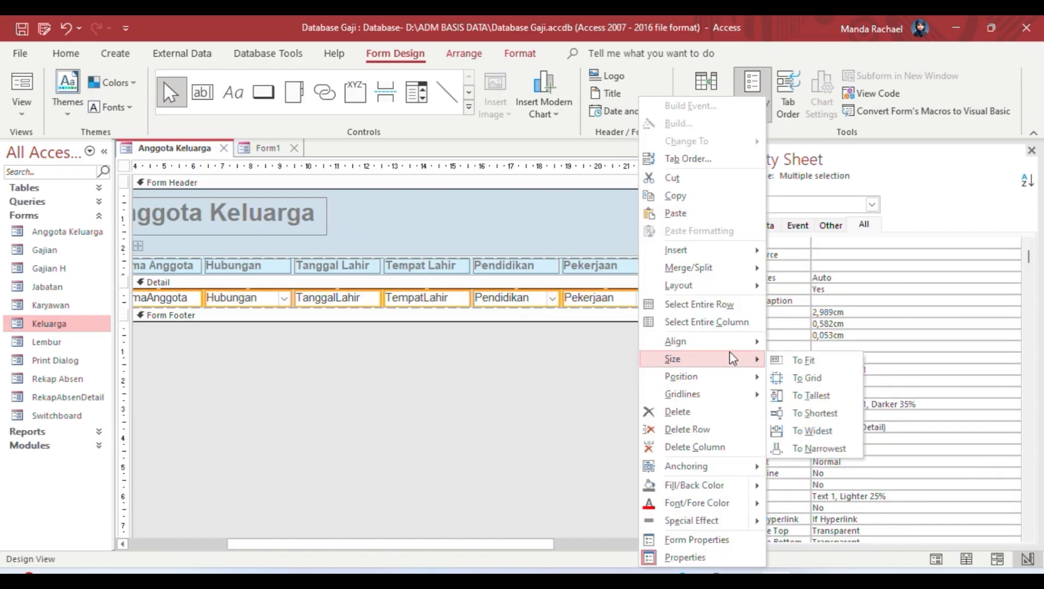
pyautogui.moveTo(740, 397)
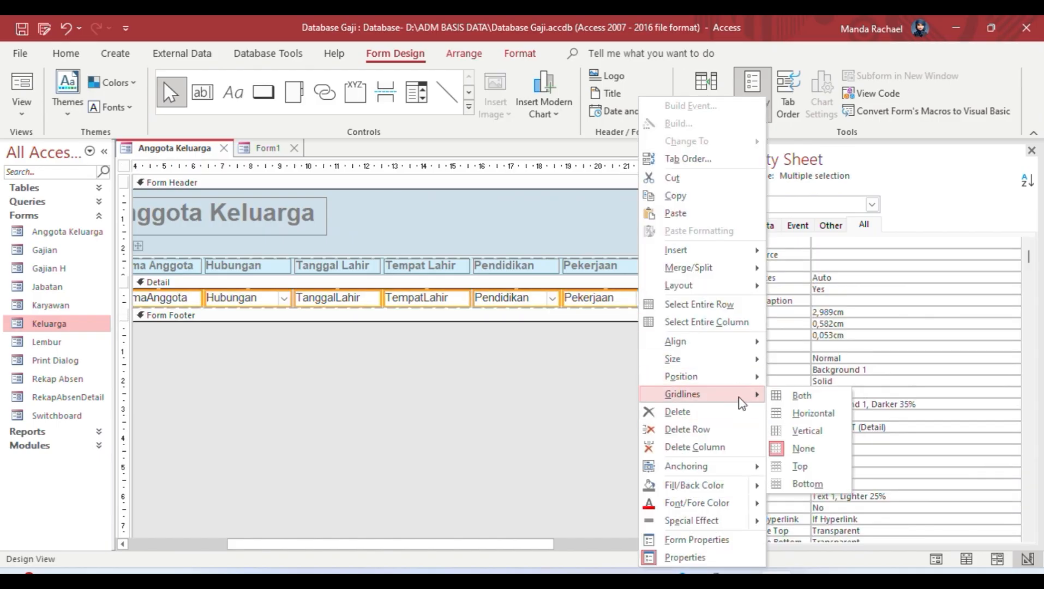
pyautogui.moveTo(746, 366)
pyautogui.moveTo(731, 286)
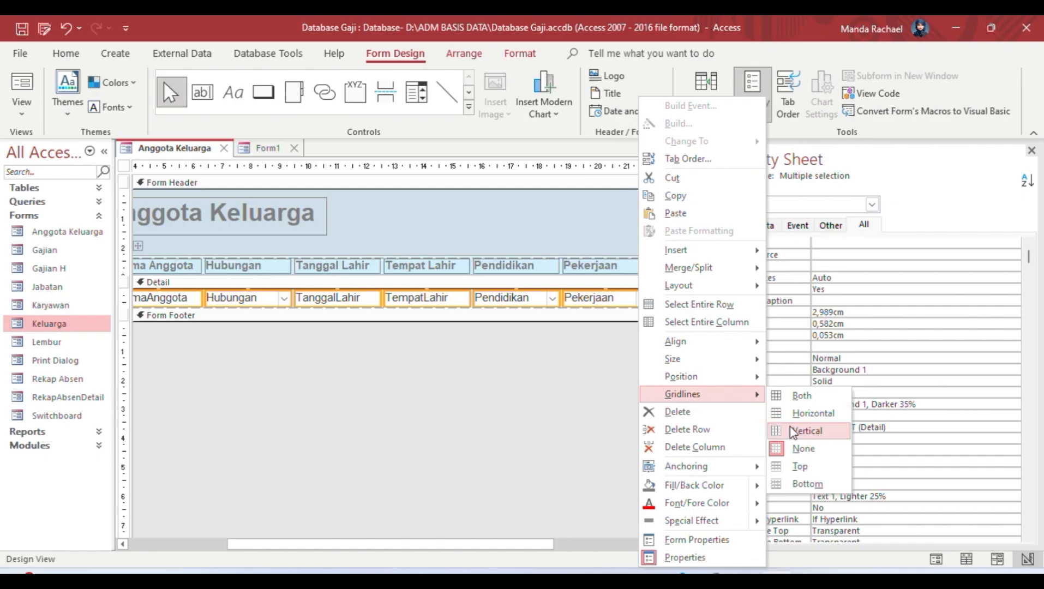
pyautogui.click(806, 396)
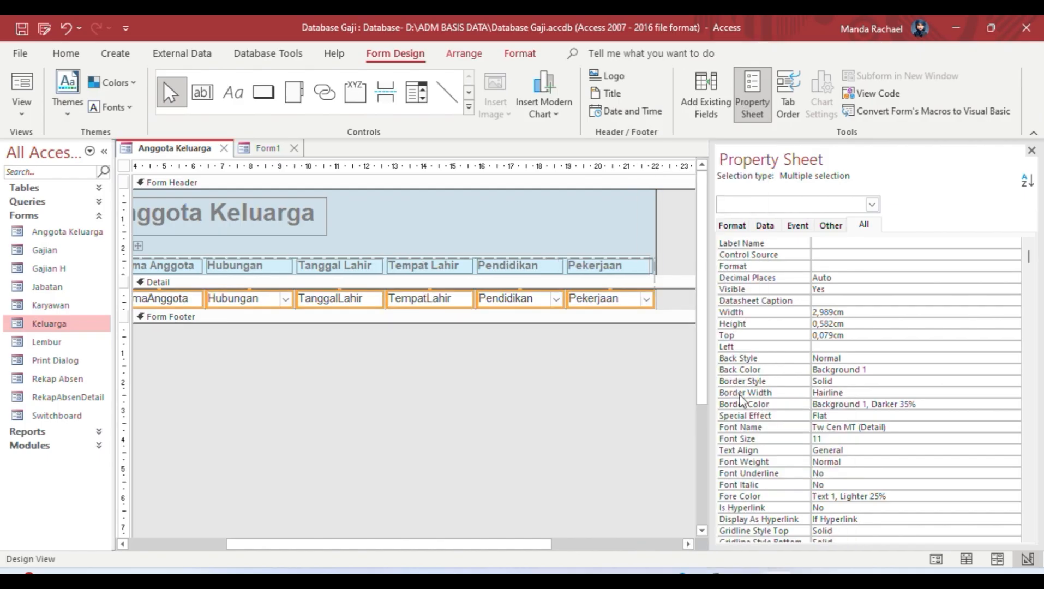
pyautogui.click(689, 396)
# Step: Draw a subform on the Anggota Keluarga tab from the Anggota Keluarga form, linked by NIK
pyautogui.click(420, 96)
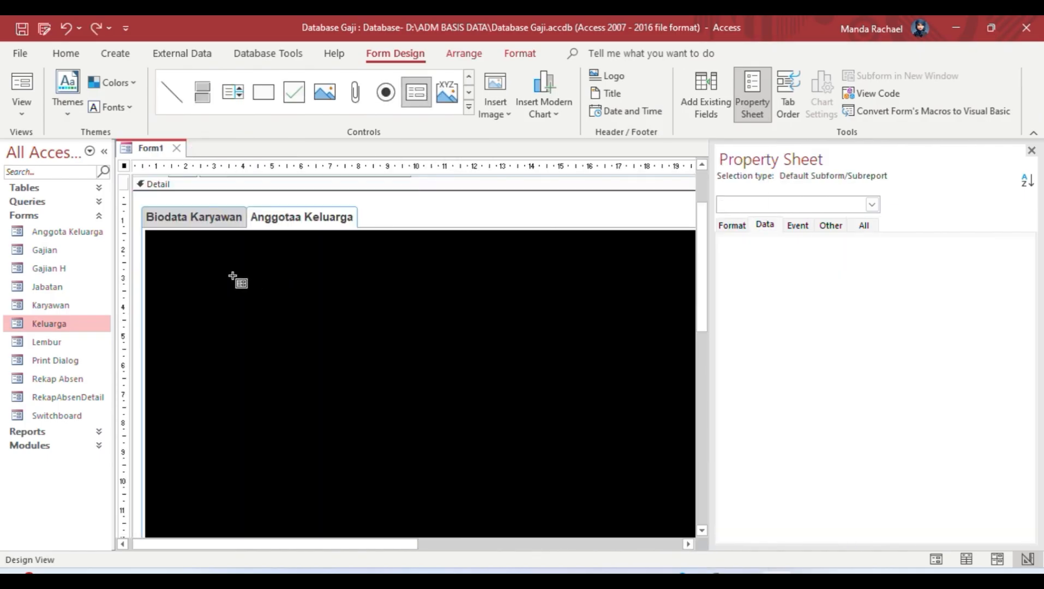
pyautogui.moveTo(205, 272); pyautogui.dragTo(671, 472)
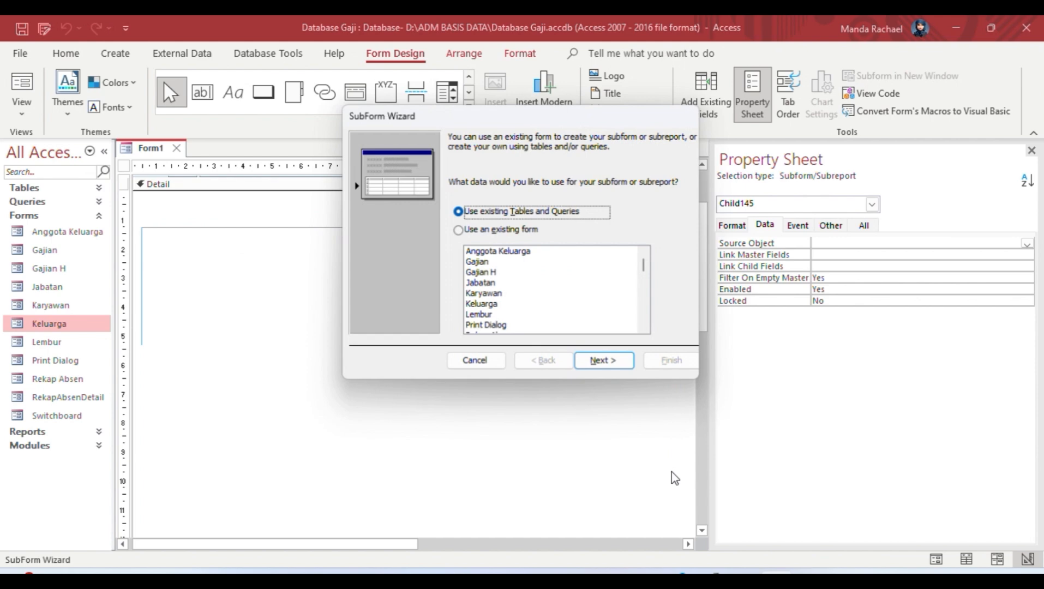
pyautogui.click(480, 253)
pyautogui.click(606, 362)
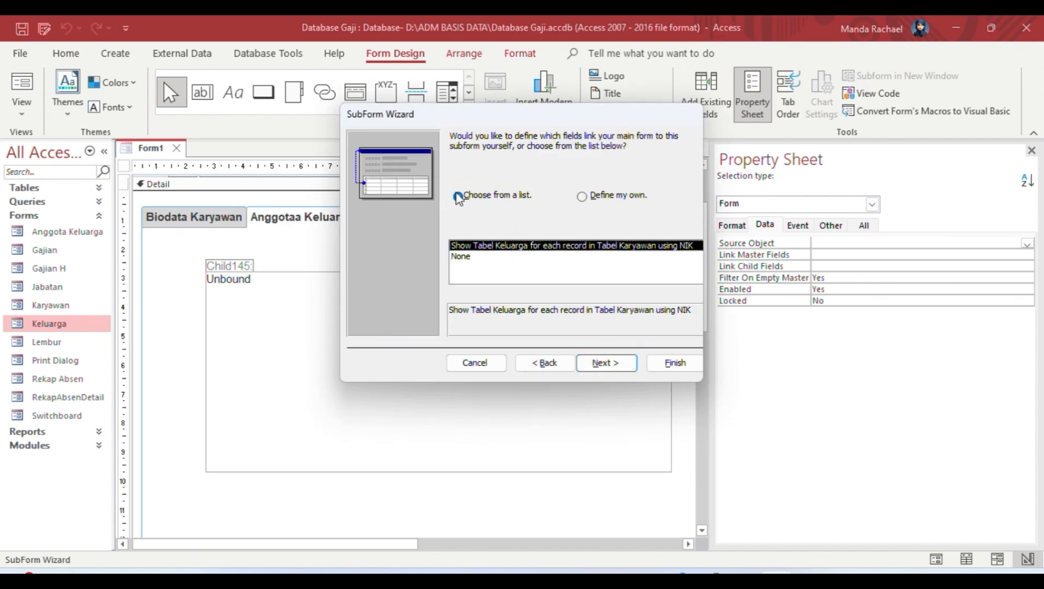
pyautogui.click(609, 365)
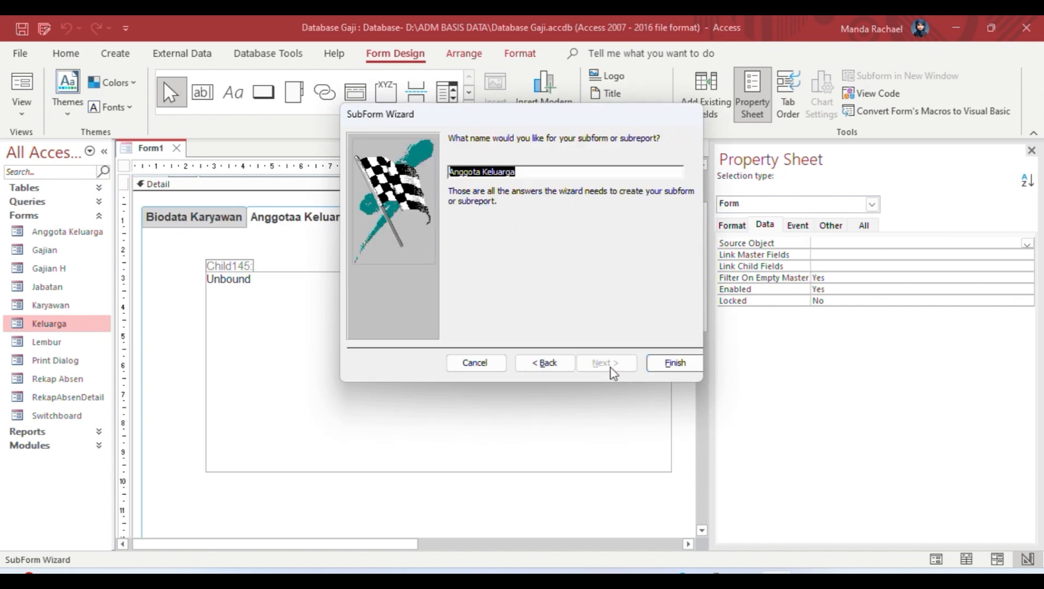
pyautogui.click(674, 363)
# Step: Reposition and resize the Anggota Keluarga subform and the form's Detail section on the tab
pyautogui.moveTo(205, 269); pyautogui.dragTo(150, 238)
pyautogui.click(261, 473)
pyautogui.click(301, 427)
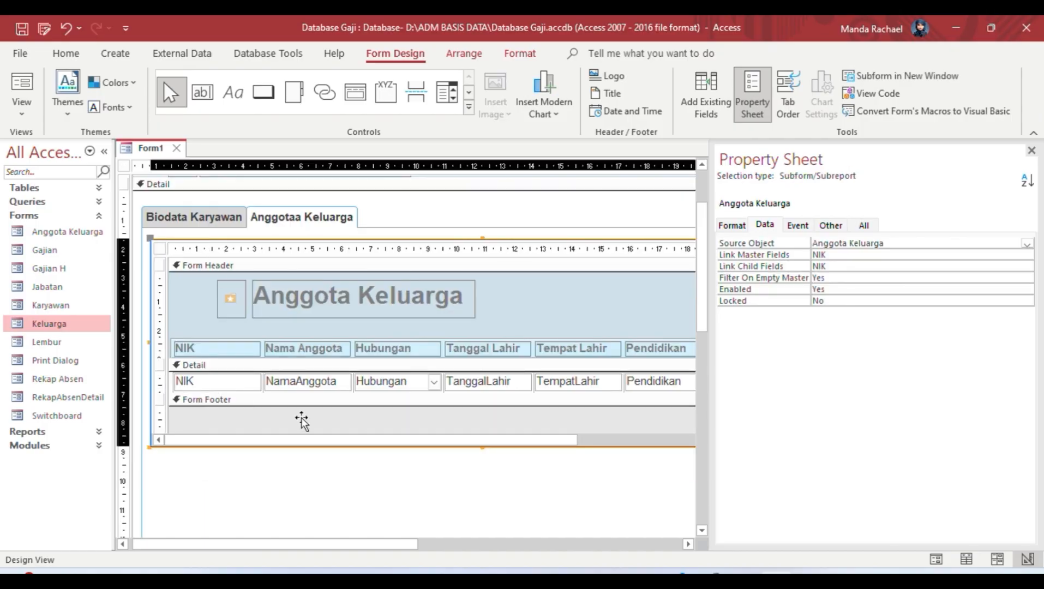
pyautogui.click(485, 450)
pyautogui.moveTo(494, 442); pyautogui.dragTo(774, 424)
pyautogui.moveTo(313, 544); pyautogui.dragTo(484, 541)
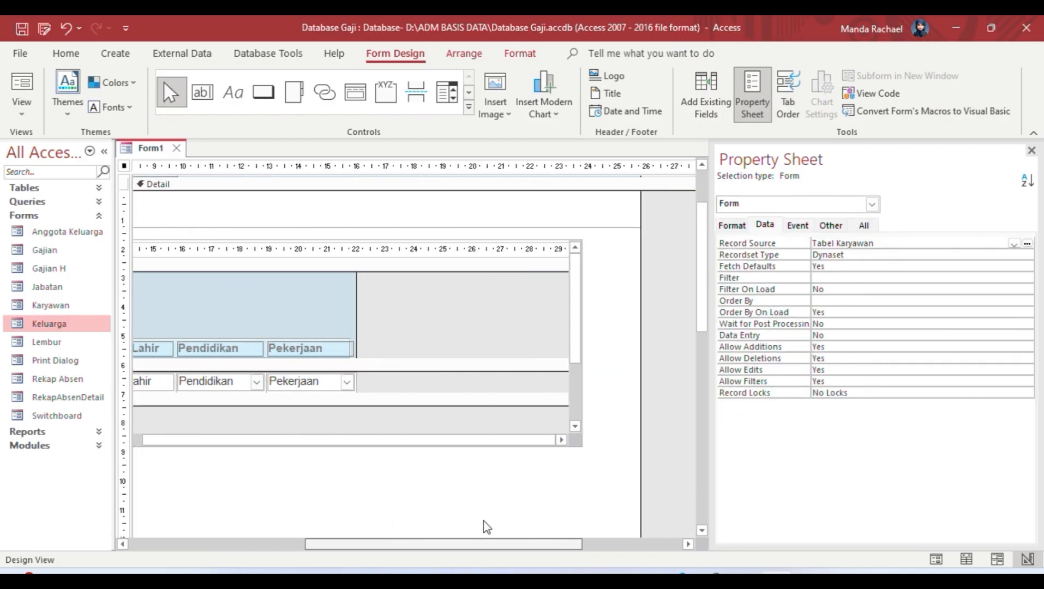
pyautogui.click(570, 384)
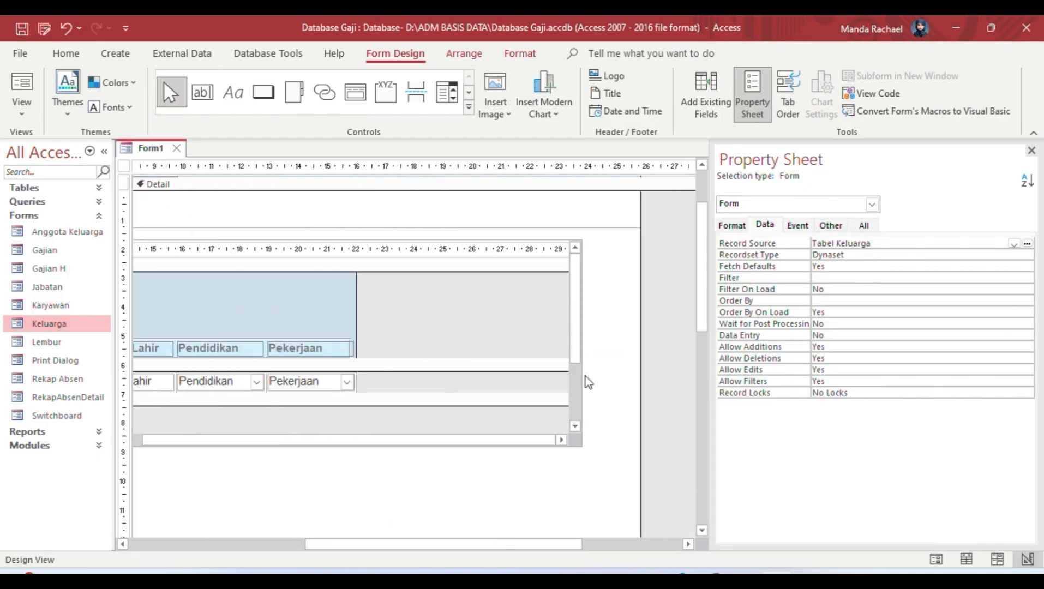
pyautogui.click(553, 365)
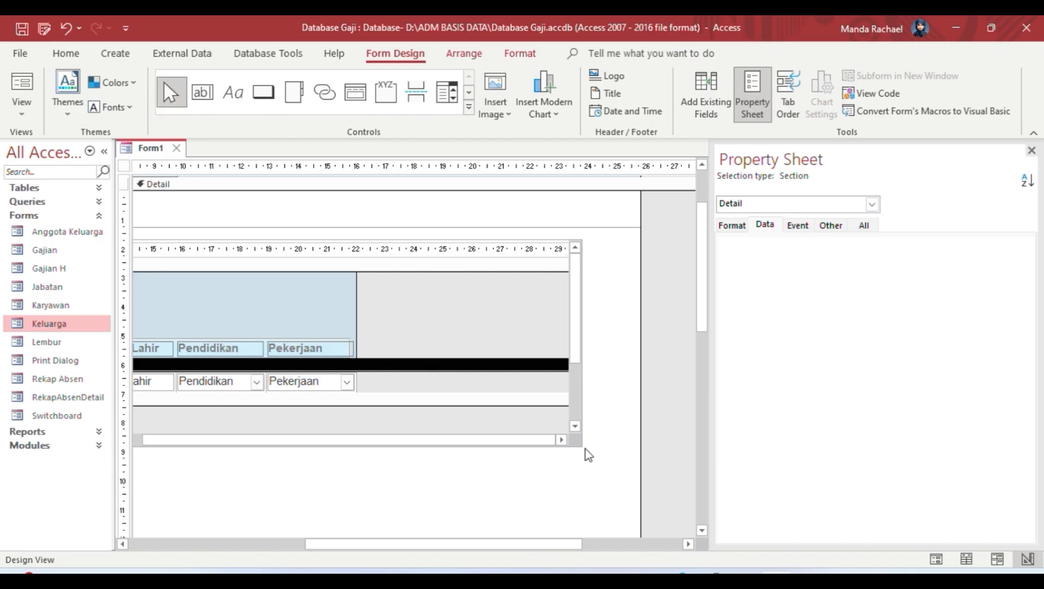
pyautogui.moveTo(368, 544); pyautogui.dragTo(127, 544)
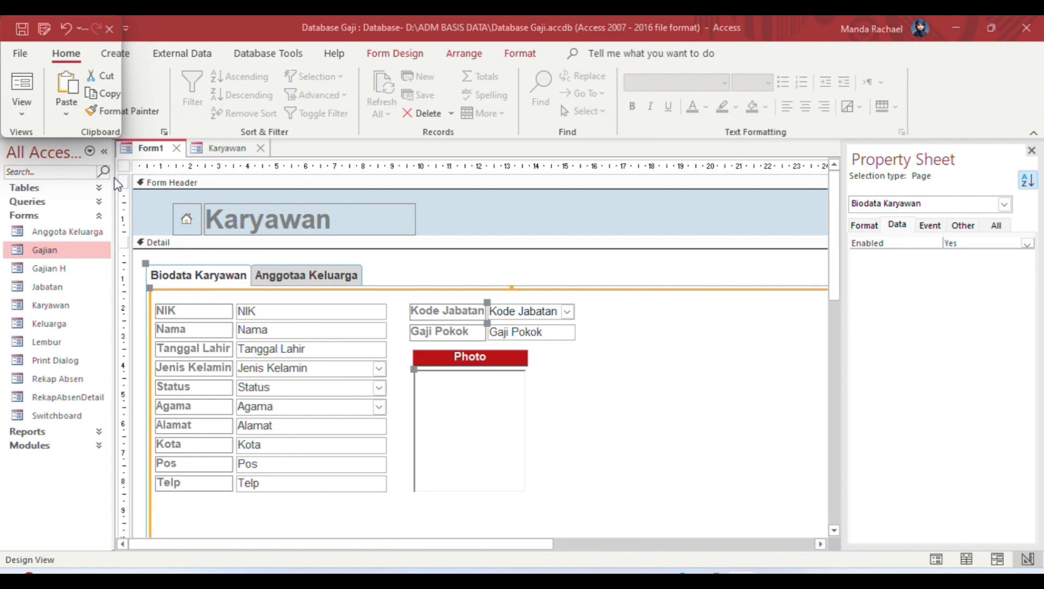
# Step: Move the header home icon and Karyawan title up and left into place
pyautogui.moveTo(159, 193)
pyautogui.mouseDown()
pyautogui.moveTo(361, 236)
pyautogui.moveTo(158, 195)
pyautogui.moveTo(187, 196)
pyautogui.moveTo(168, 207)
pyautogui.mouseUp()
pyautogui.press('Up')
pyautogui.press('Up')
pyautogui.press('Left')
pyautogui.click(542, 363)
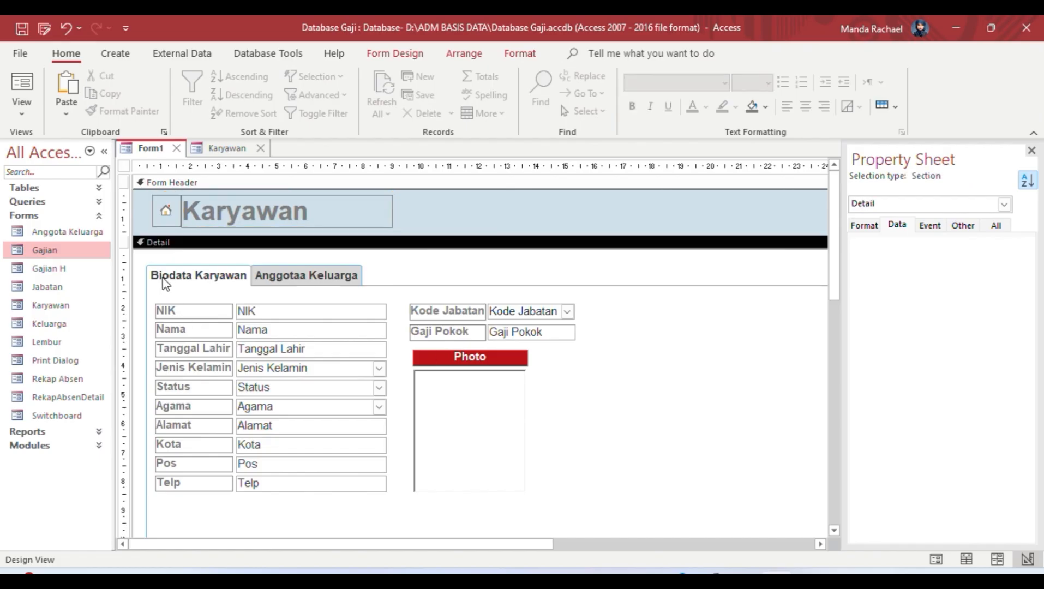
# Step: Shift the tab set down and left, then switch Form1 to Form View
pyautogui.click(146, 263)
pyautogui.moveTo(144, 261); pyautogui.dragTo(134, 280)
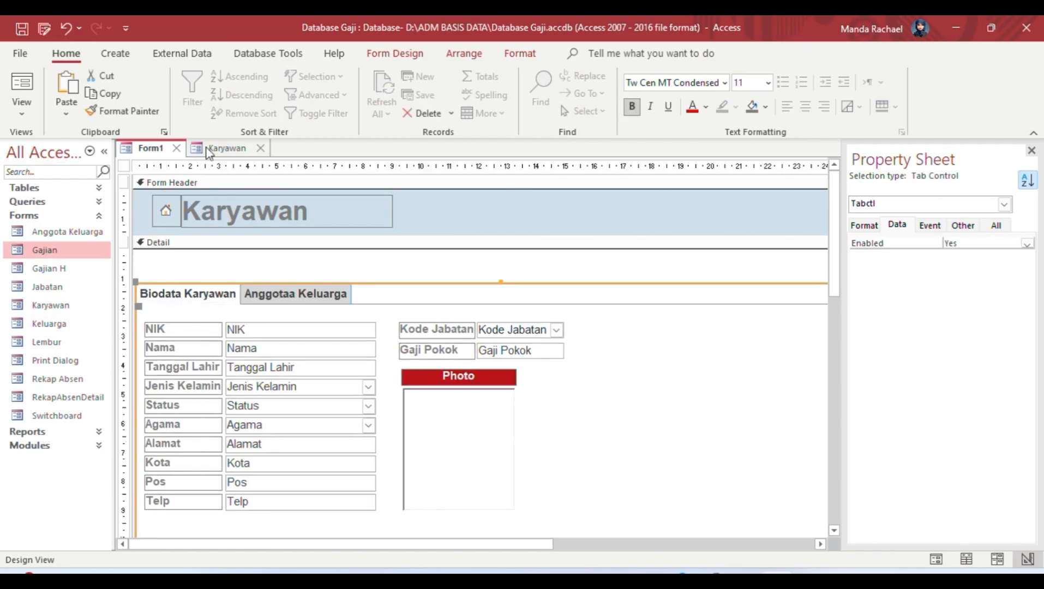
pyautogui.click(115, 52)
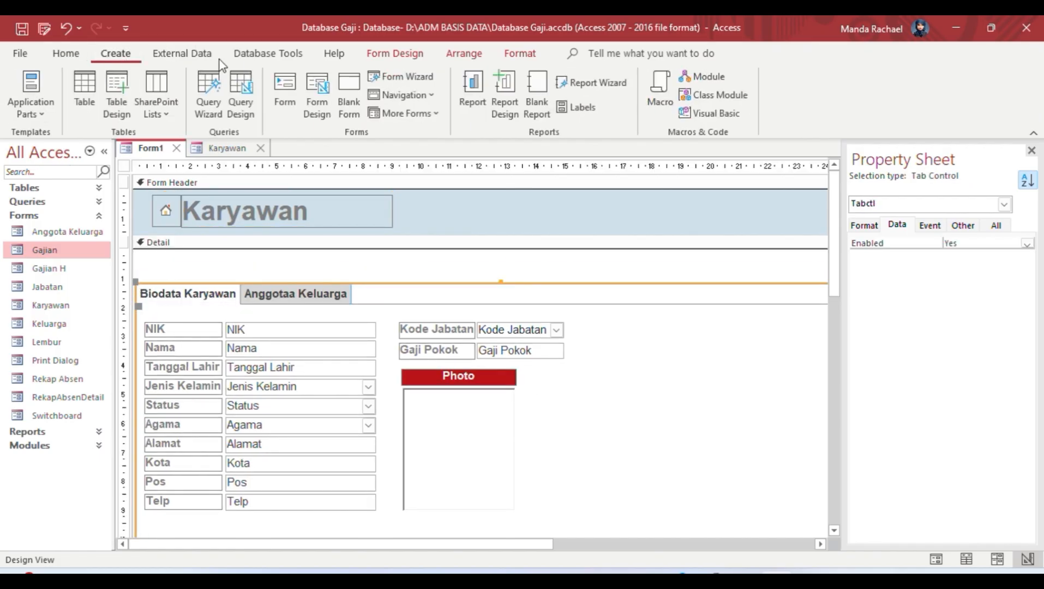
pyautogui.click(395, 53)
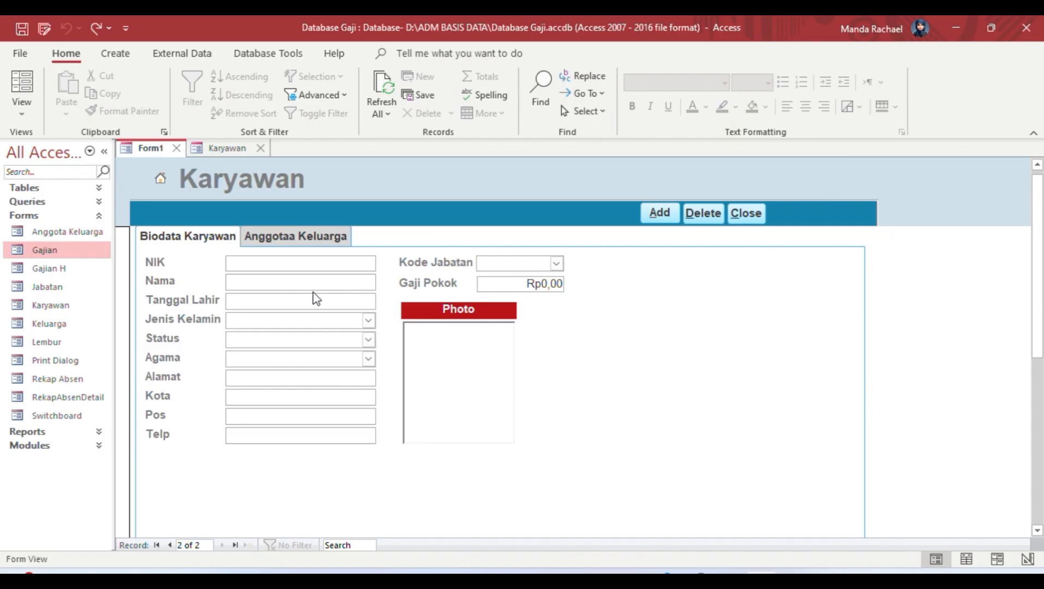
# Step: Enter NIK 0999, the employee's name and birth date 02/12/1999
pyautogui.click(290, 270)
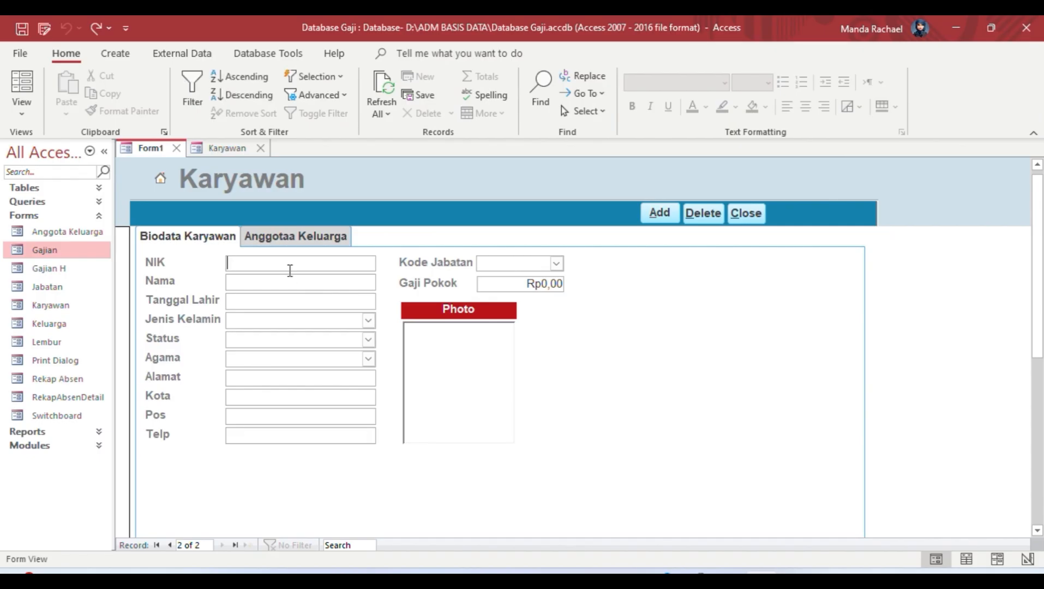
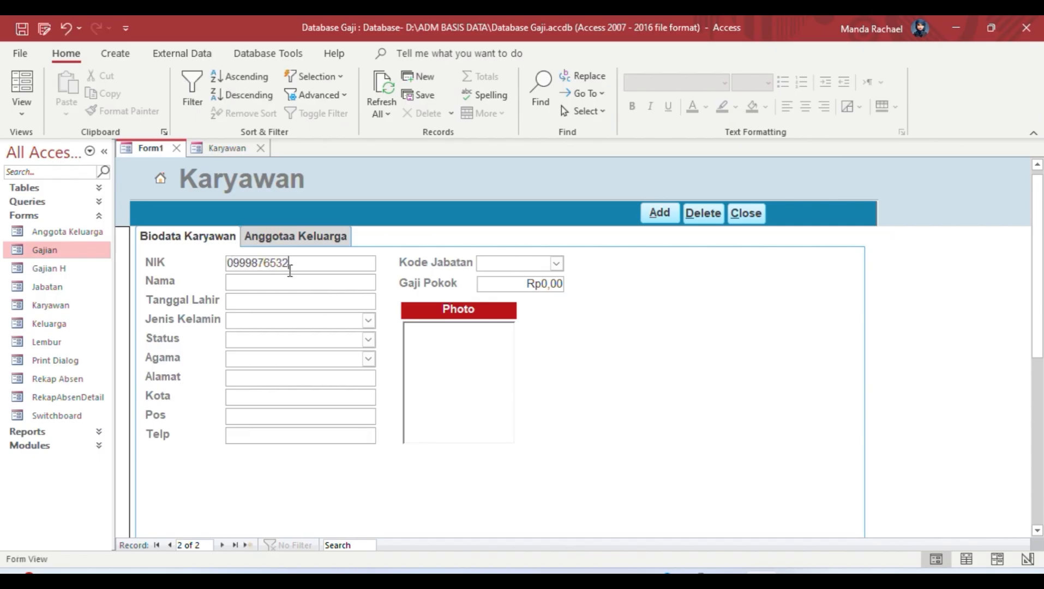
pyautogui.click(275, 279)
pyautogui.click(295, 297)
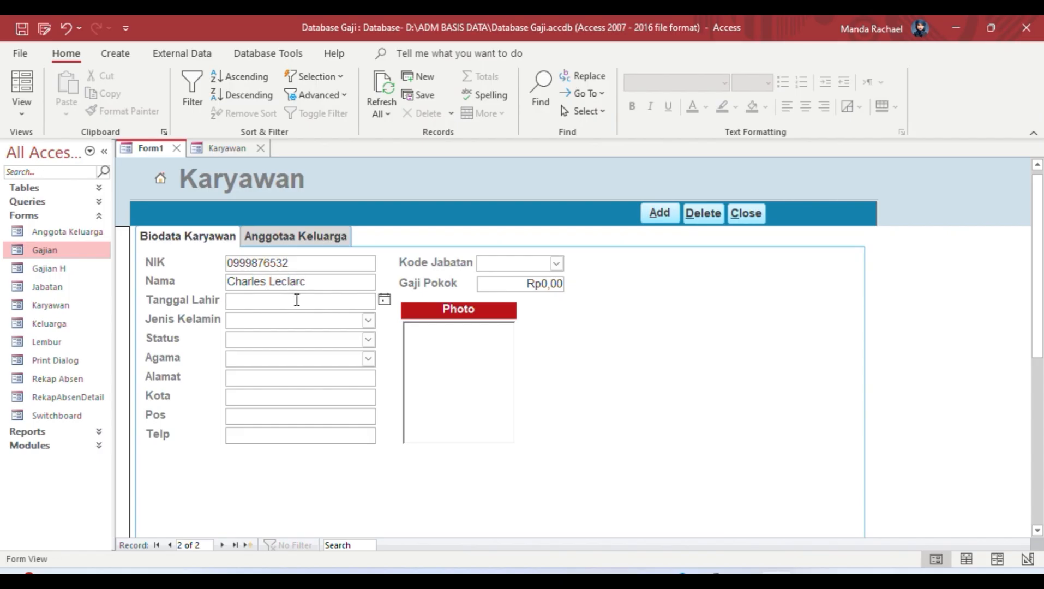
pyautogui.click(384, 299)
pyautogui.click(226, 315)
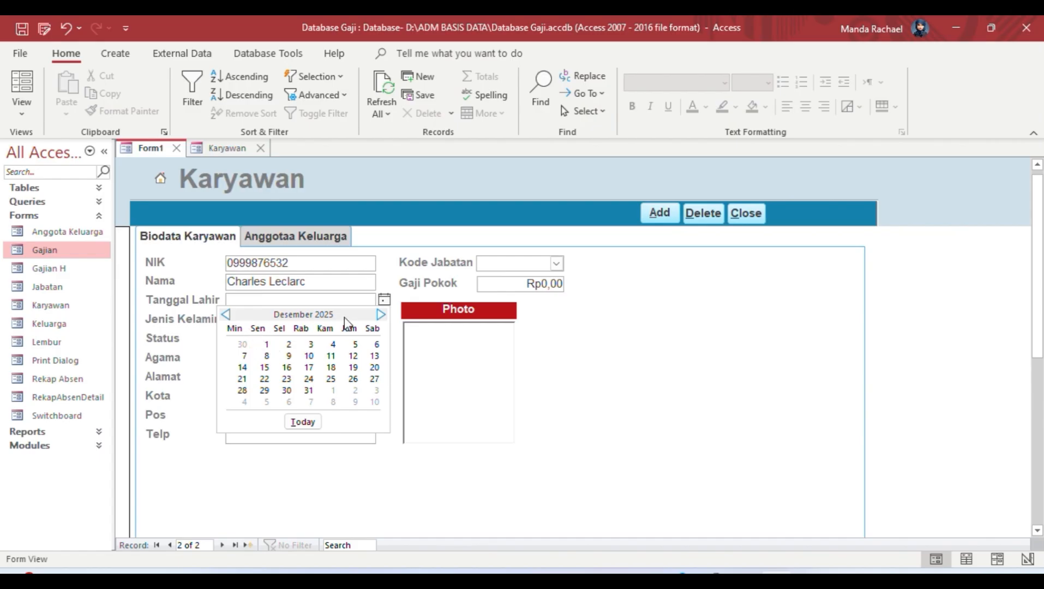
pyautogui.click(325, 300)
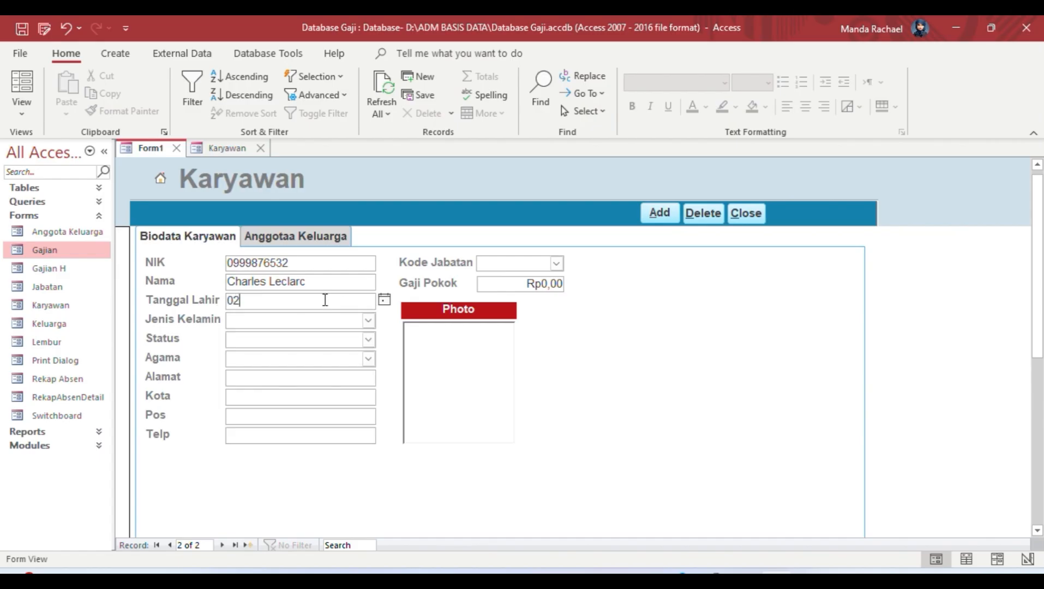
pyautogui.write('02/12/1999')
pyautogui.press('Tab')
# Step: Set Jenis Kelamin to Laki-Laki, Status to K2 and Agama to Kristen
pyautogui.click(368, 320)
pyautogui.click(353, 331)
pyautogui.click(368, 340)
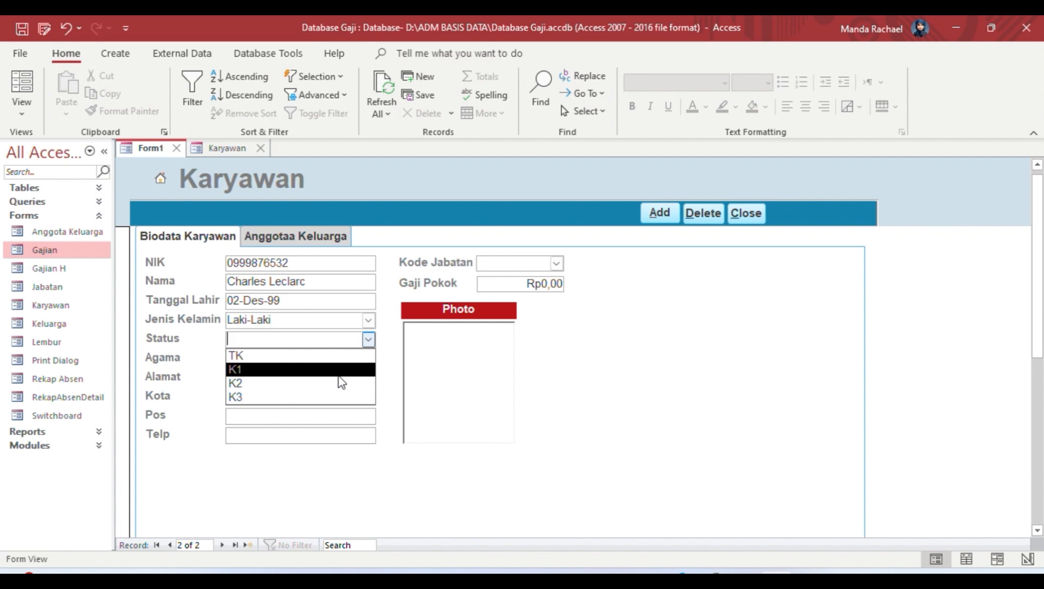
pyautogui.click(341, 383)
pyautogui.click(368, 358)
pyautogui.click(326, 391)
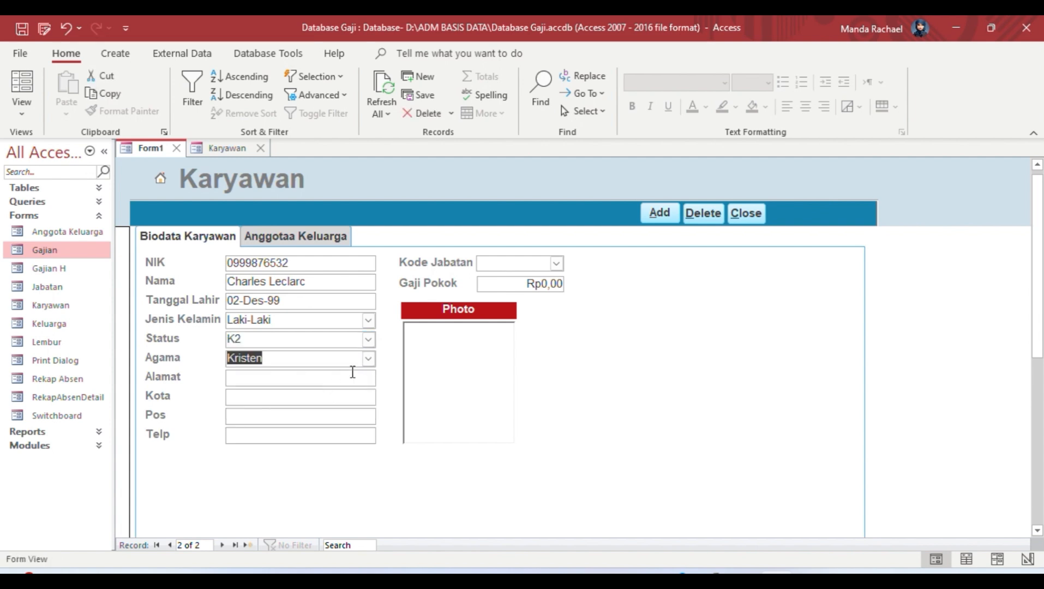
# Step: Fill in the address and city, postcode 1234 and the phone number
pyautogui.click(339, 382)
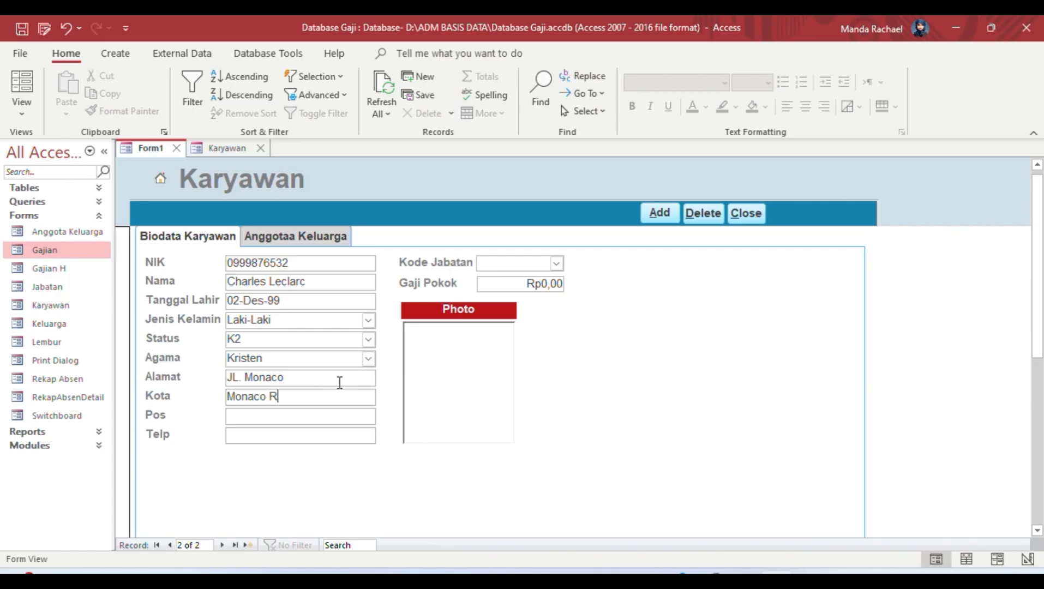
pyautogui.press('Tab')
pyautogui.write('1234')
pyautogui.press('Tab')
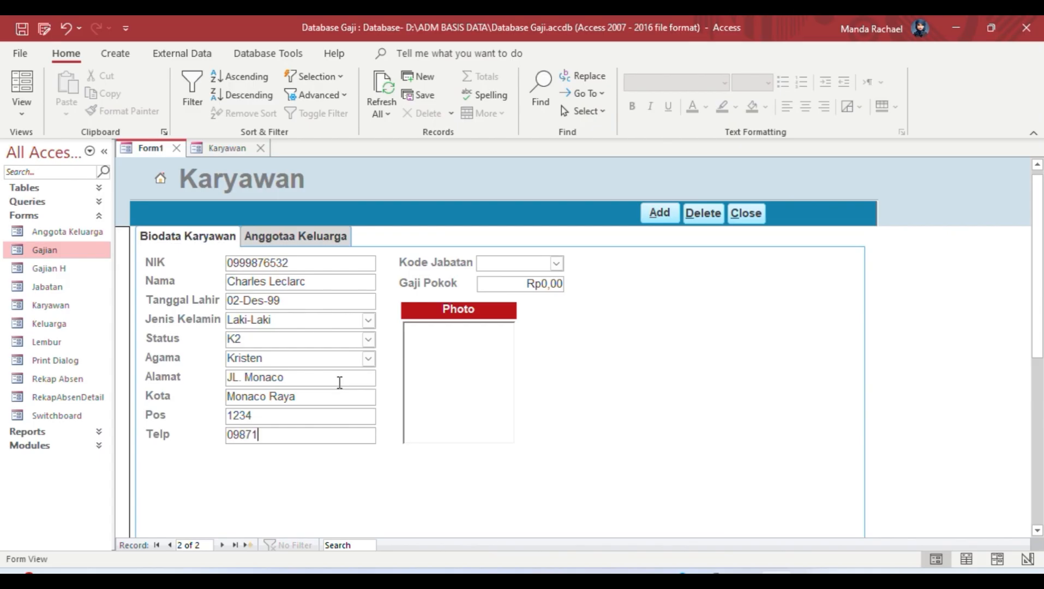
# Step: Choose Kepala Divisi as Kode Jabatan and set Gaji Pokok to 7000
pyautogui.click(556, 263)
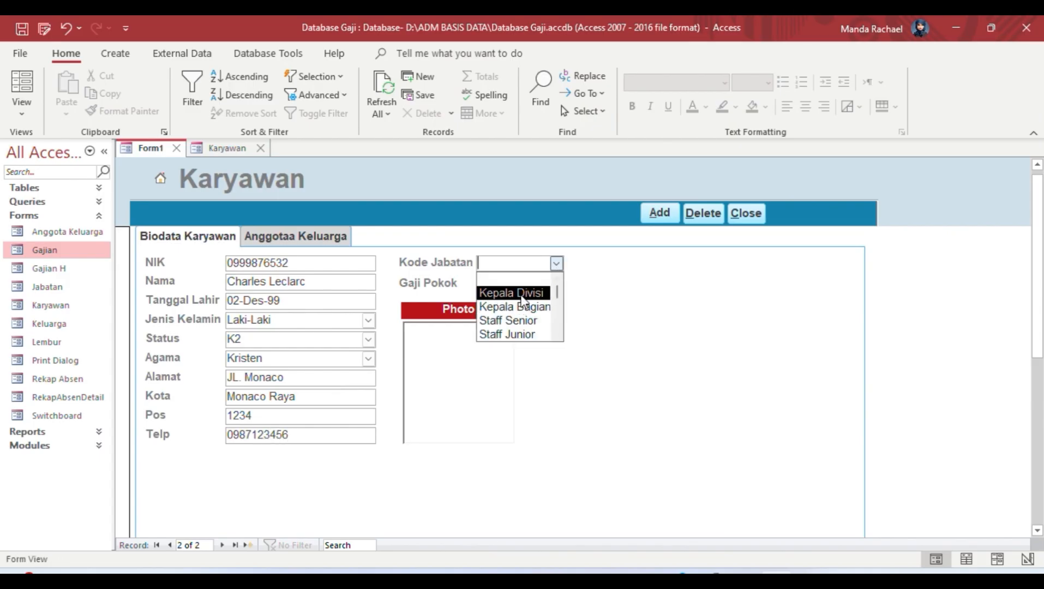
pyautogui.click(512, 291)
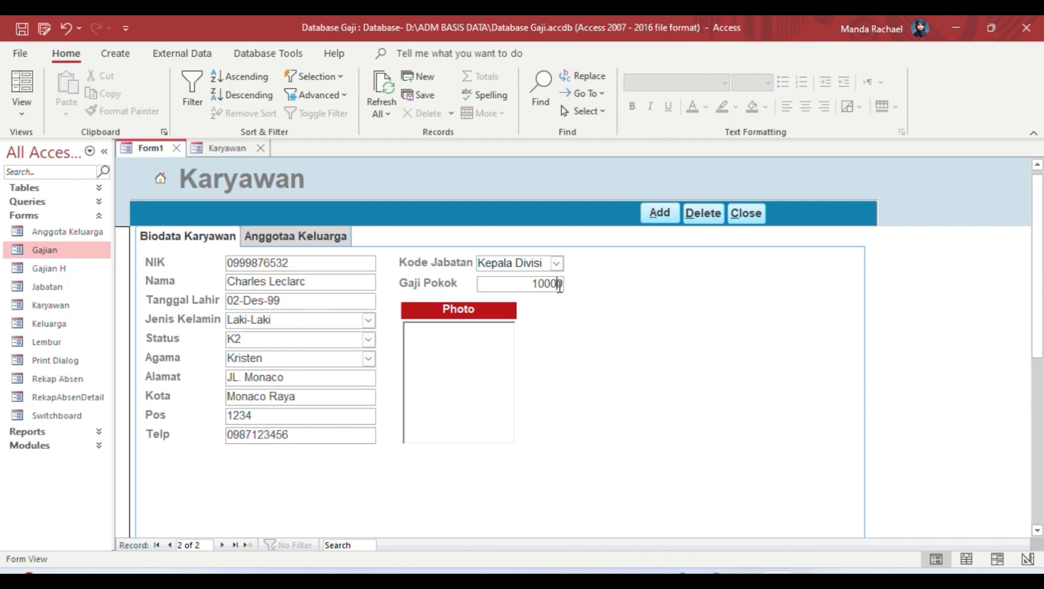
pyautogui.press('Tab')
pyautogui.click(561, 285)
pyautogui.write('000')
pyautogui.press('Tab')
# Step: Begin inserting a Photo object from file, cancel it, and bring up File Explorer
pyautogui.rightClick(478, 352)
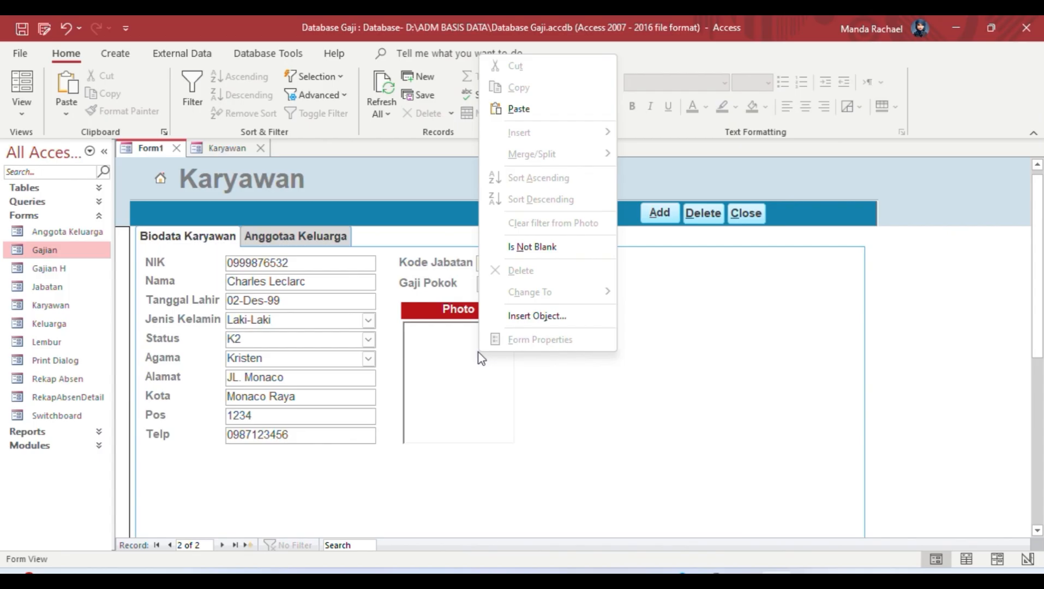
pyautogui.click(561, 322)
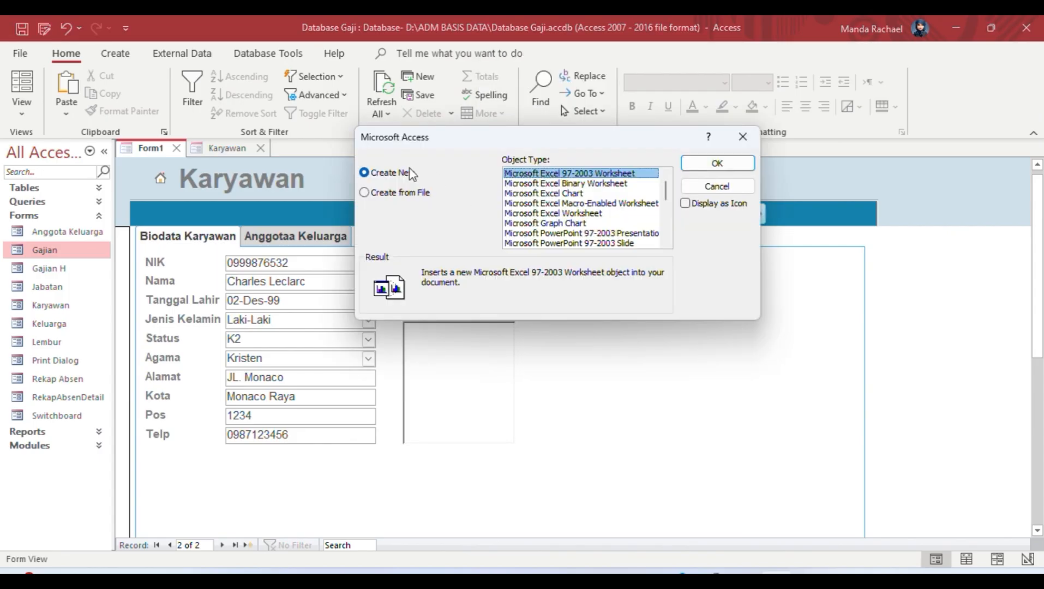
pyautogui.click(401, 194)
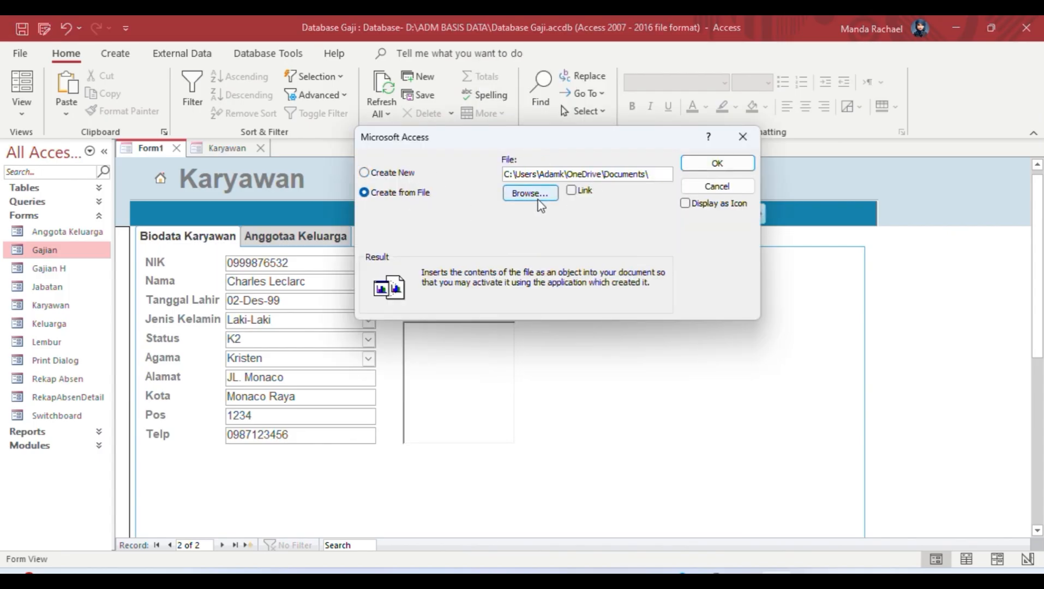
pyautogui.click(745, 136)
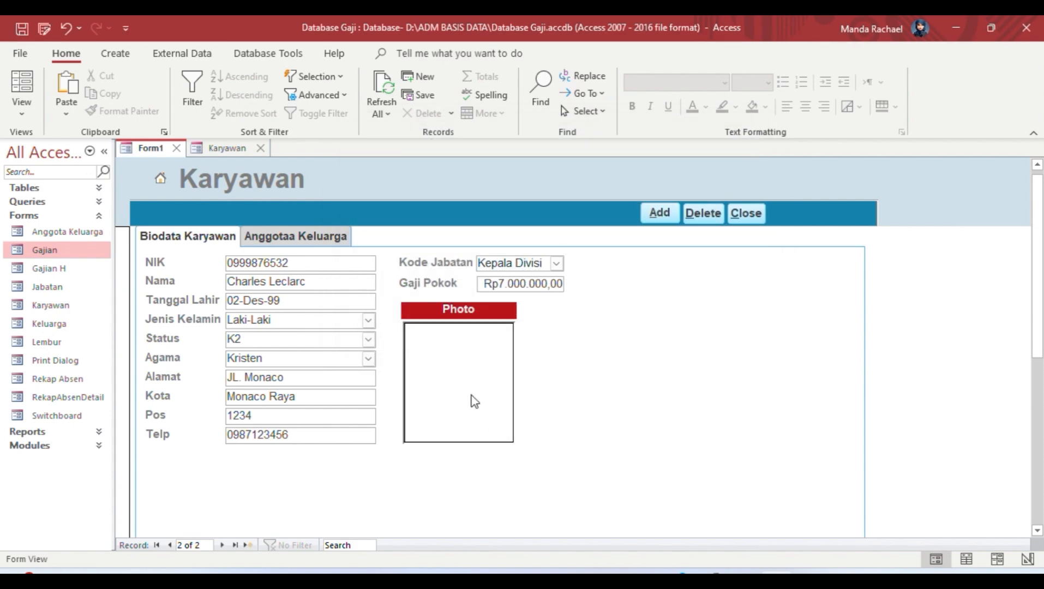
pyautogui.click(541, 574)
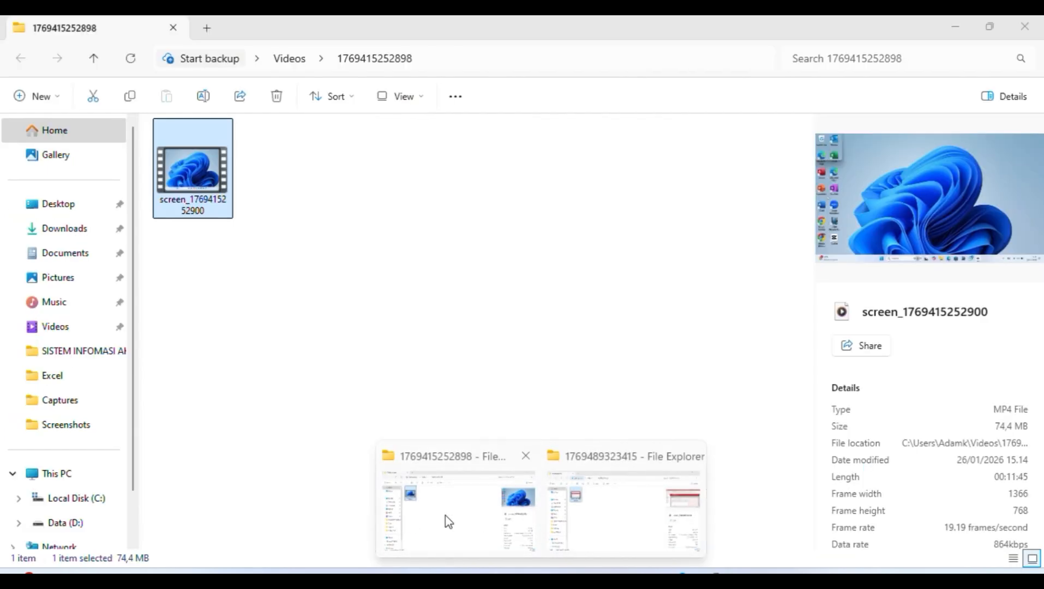
# Step: Open the portrait JPG from Pictures › Saved Pictures in Paint
pyautogui.click(448, 522)
pyautogui.click(54, 279)
pyautogui.click(258, 171)
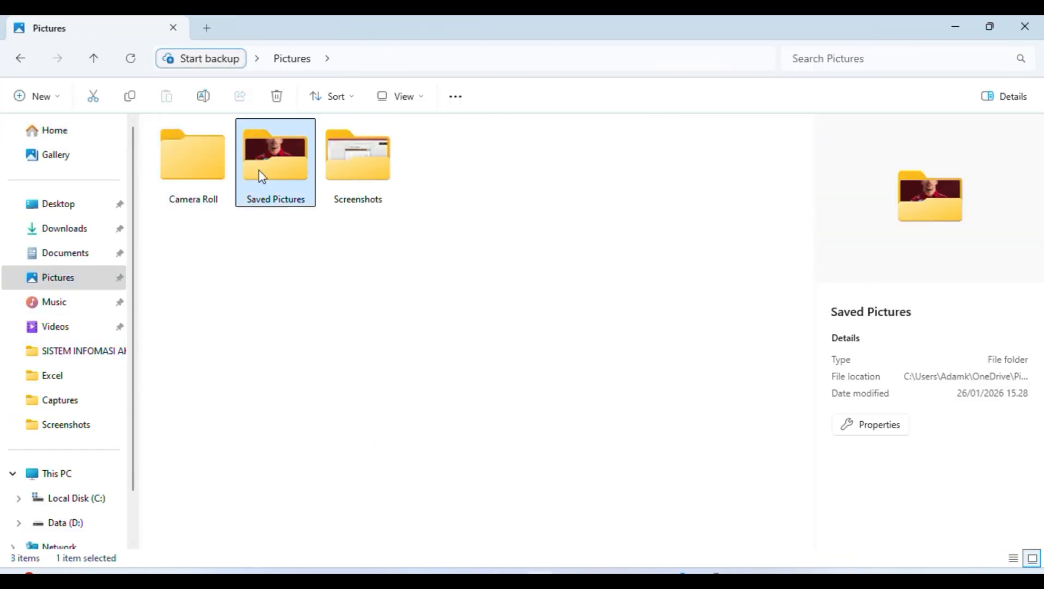
pyautogui.doubleClick(259, 170)
pyautogui.click(194, 165)
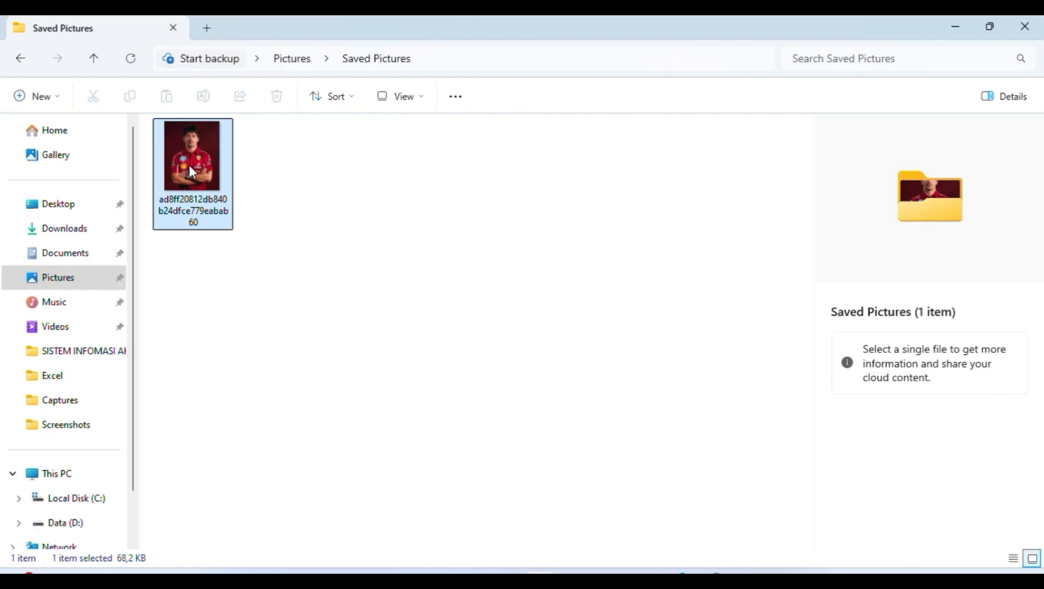
pyautogui.rightClick(189, 166)
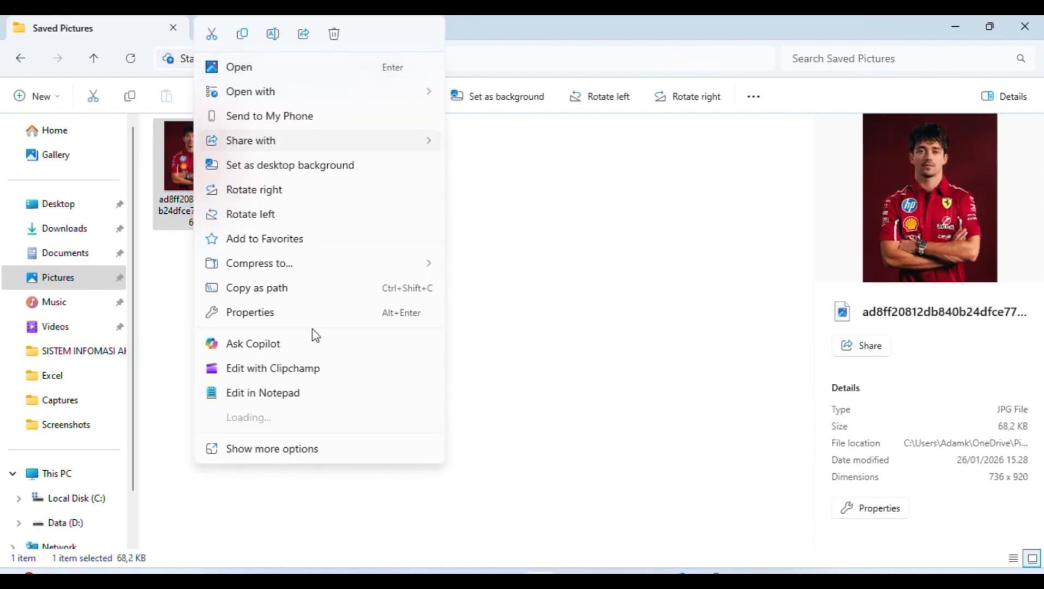
pyautogui.moveTo(425, 92)
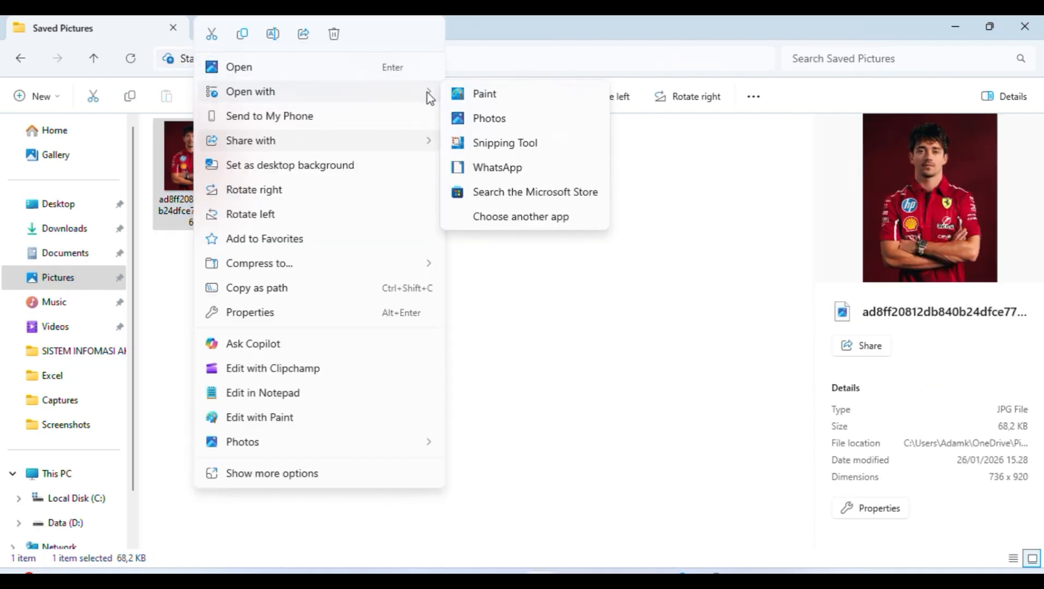
pyautogui.click(504, 96)
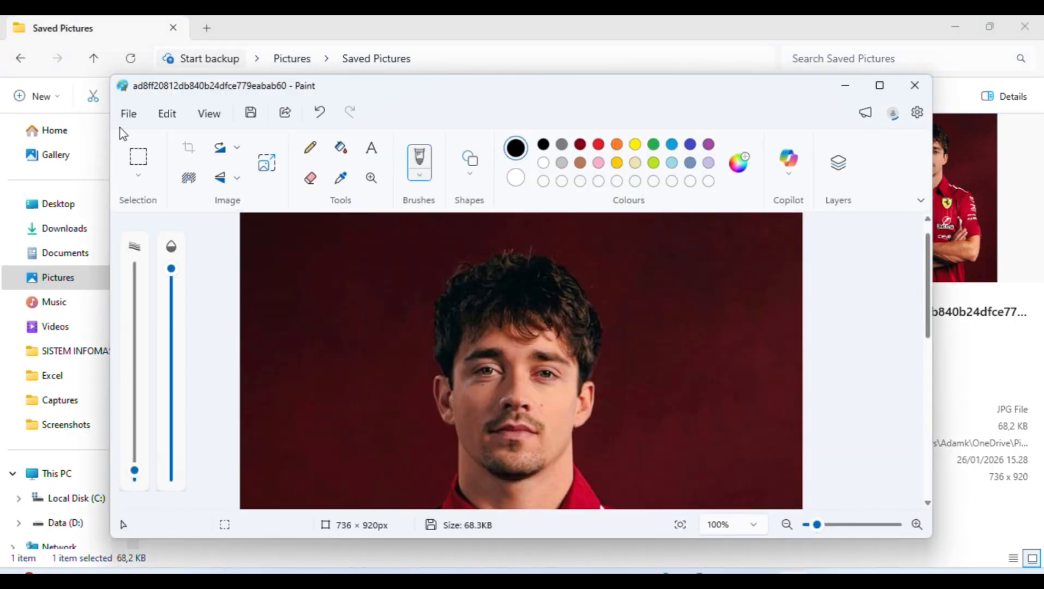
# Step: Save the portrait as a BMP picture in Pictures, close Paint and minimise File Explorer
pyautogui.click(127, 115)
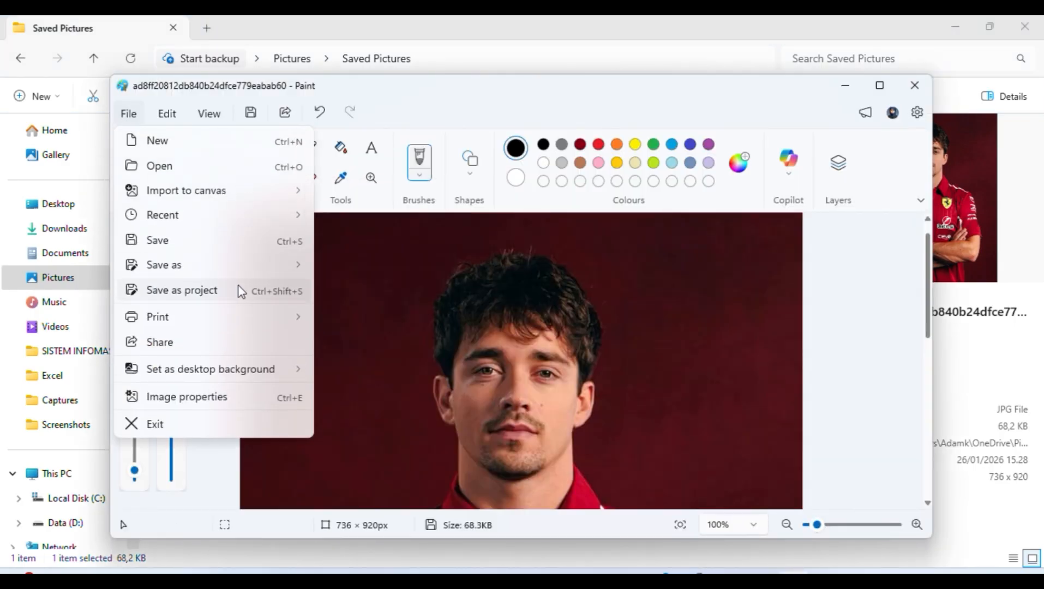
pyautogui.moveTo(259, 267)
pyautogui.click(364, 321)
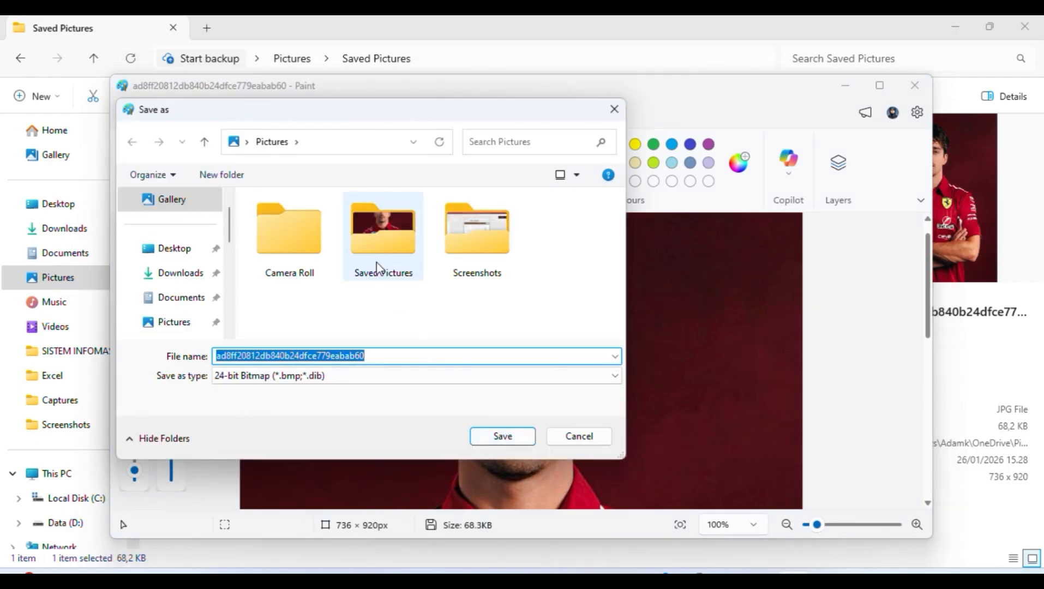
pyautogui.click(497, 438)
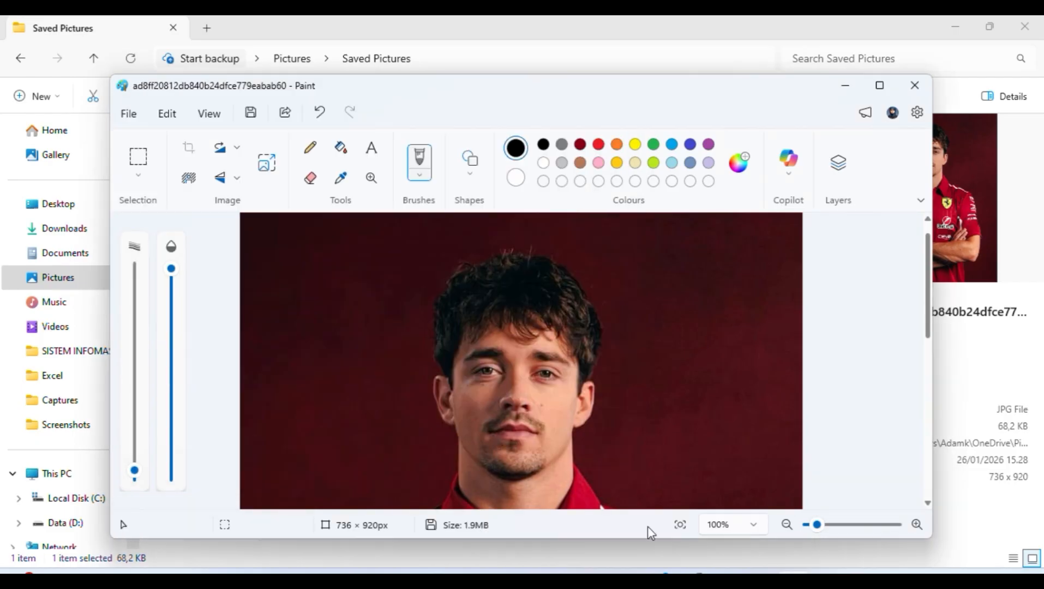
pyautogui.click(915, 85)
pyautogui.click(954, 26)
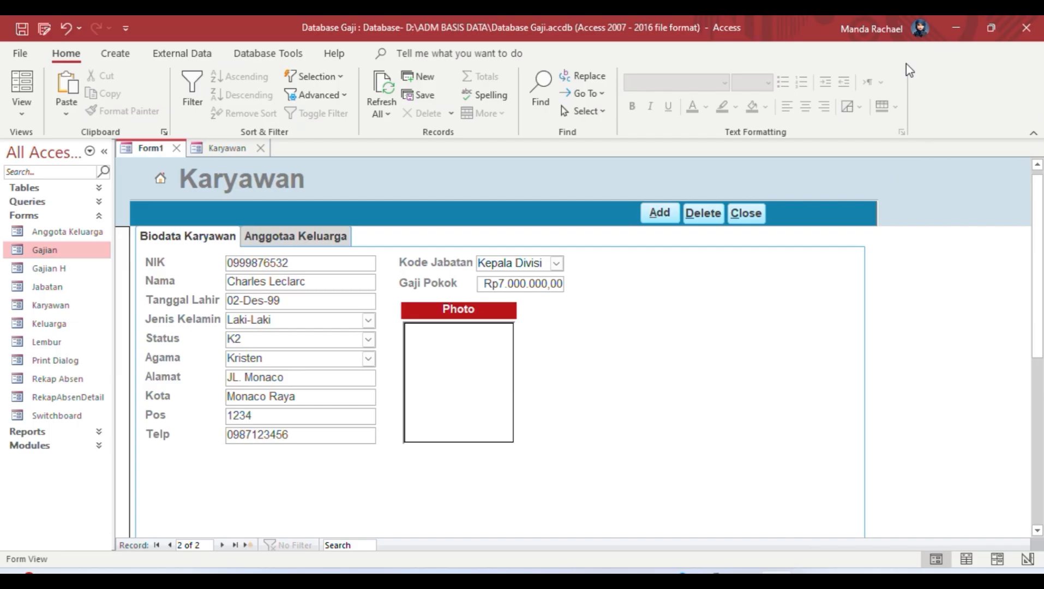
# Step: Insert the portrait bitmap from Pictures into the Photo box using Insert Object › Create from File
pyautogui.rightClick(479, 382)
pyautogui.click(540, 344)
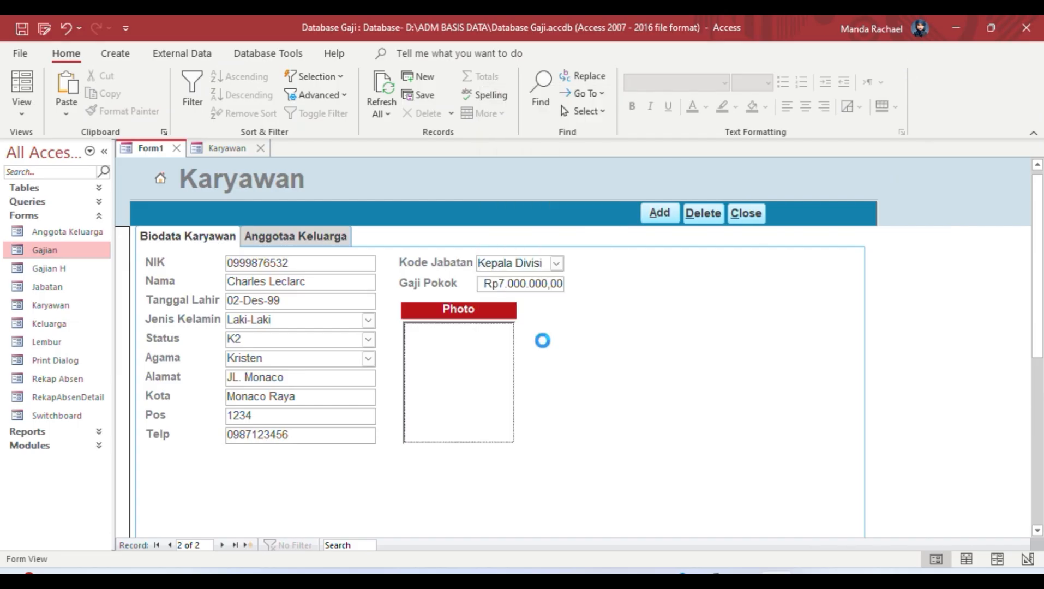
pyautogui.click(419, 193)
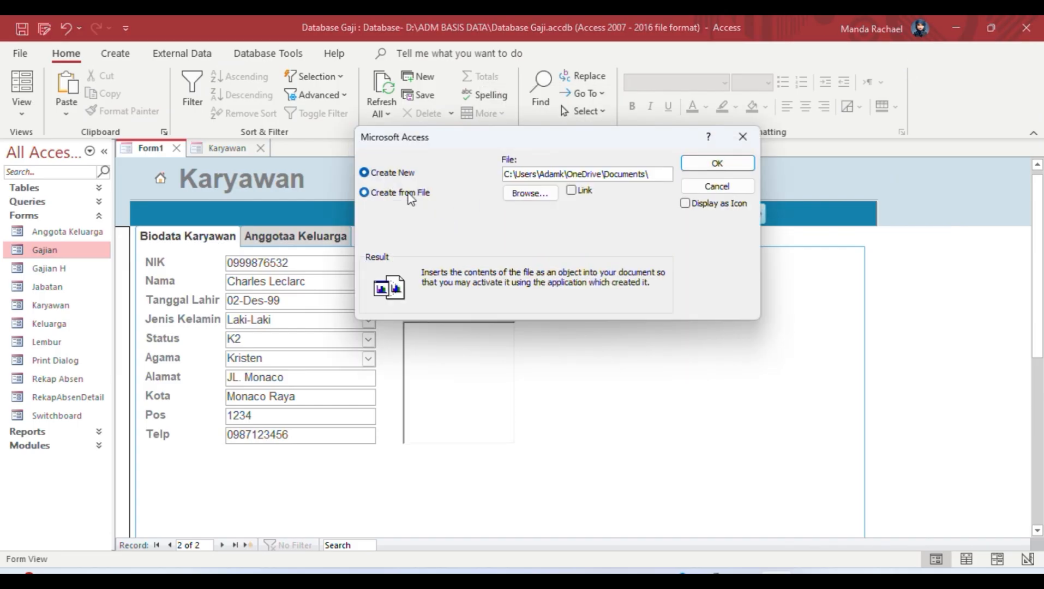
pyautogui.click(523, 193)
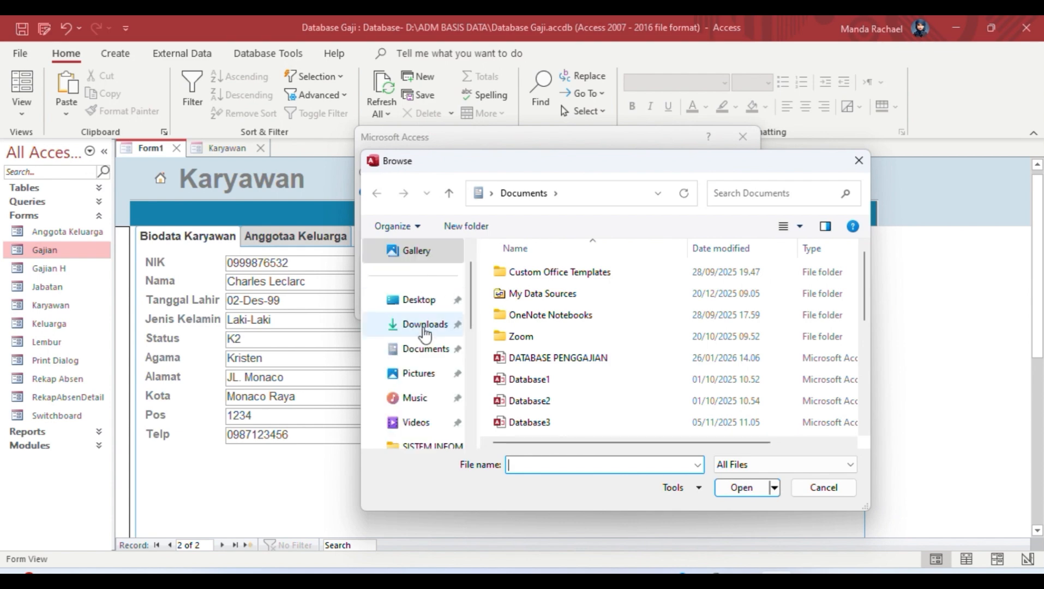
pyautogui.click(428, 374)
pyautogui.click(813, 298)
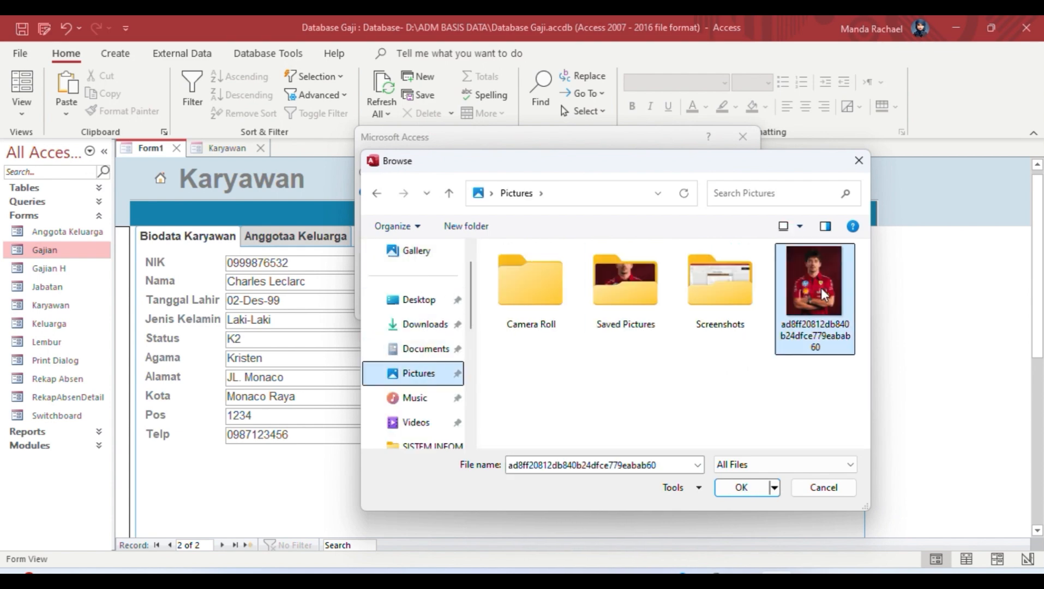
pyautogui.click(752, 493)
pyautogui.click(709, 163)
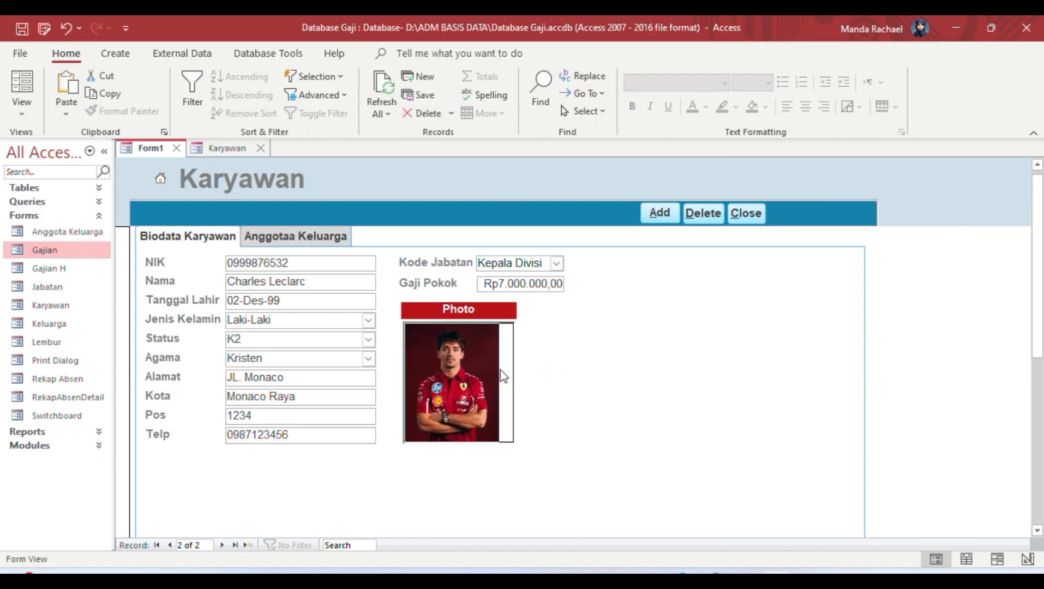
# Step: On the Anggota Keluarga page, enter the wife's name with relationship Isteri
pyautogui.click(299, 240)
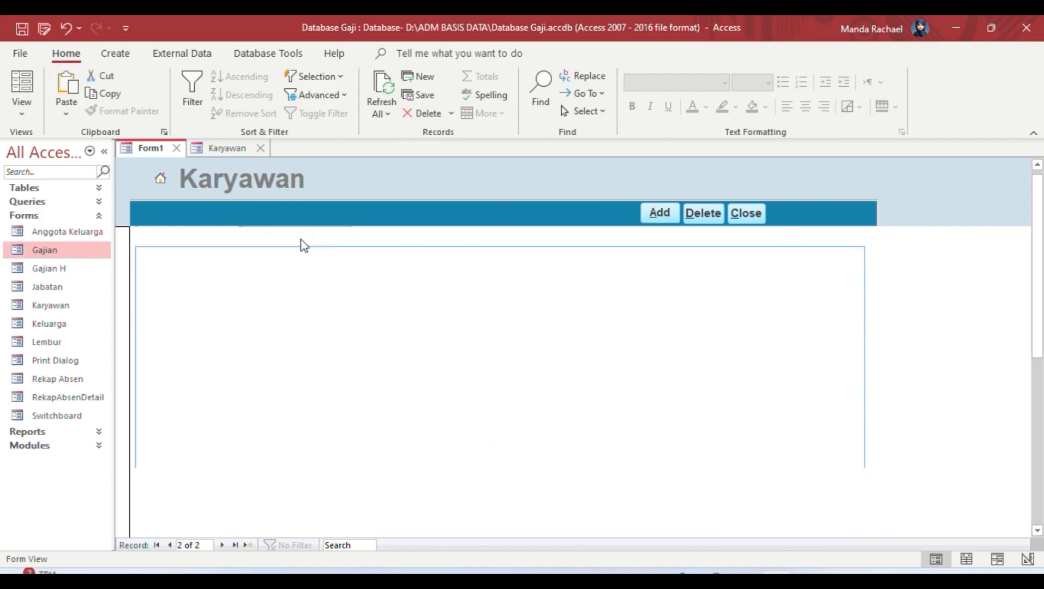
pyautogui.click(310, 349)
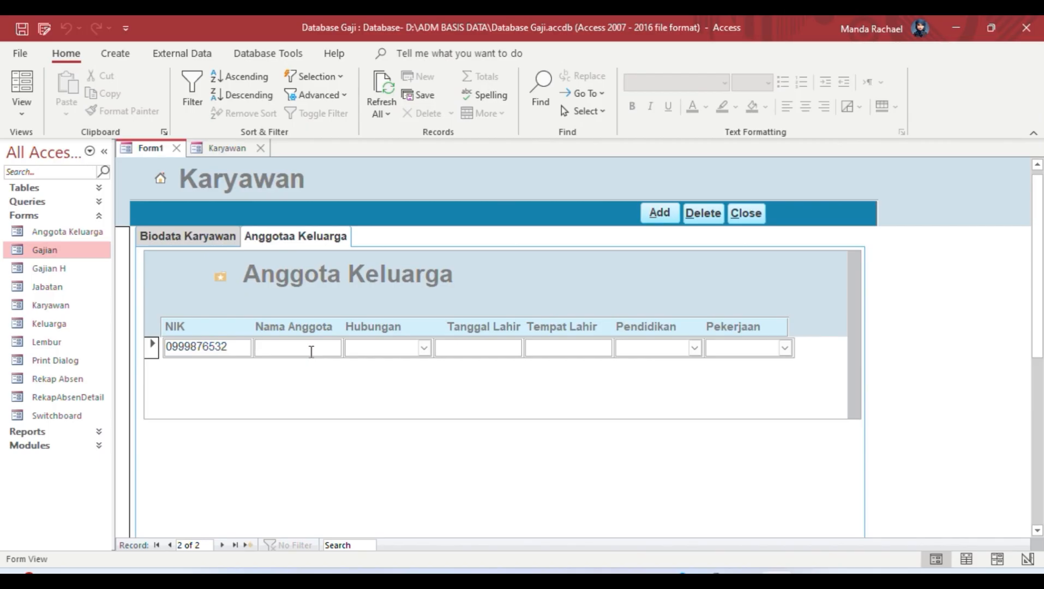
pyautogui.write('zi')
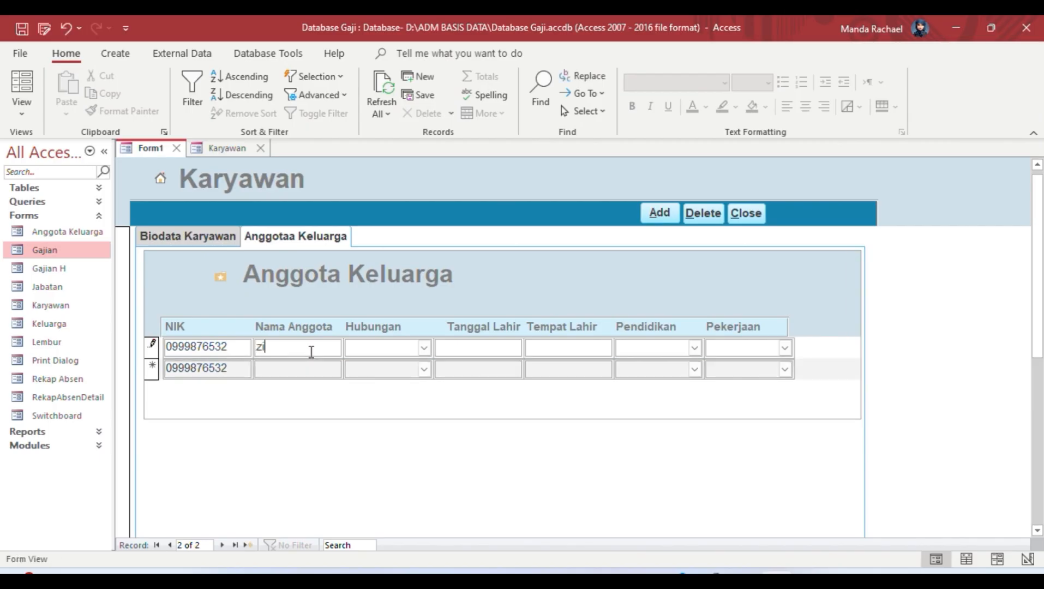
pyautogui.write('an')
pyautogui.click(423, 348)
pyautogui.click(358, 375)
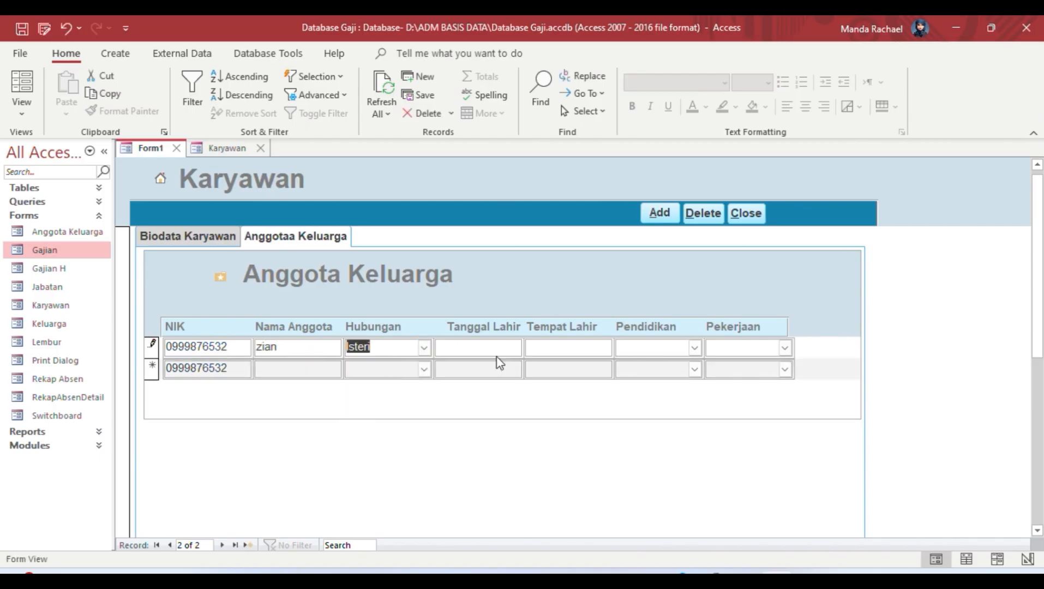
# Step: Enter the birth date 27/01/2000, correcting the rejected date entries
pyautogui.click(493, 353)
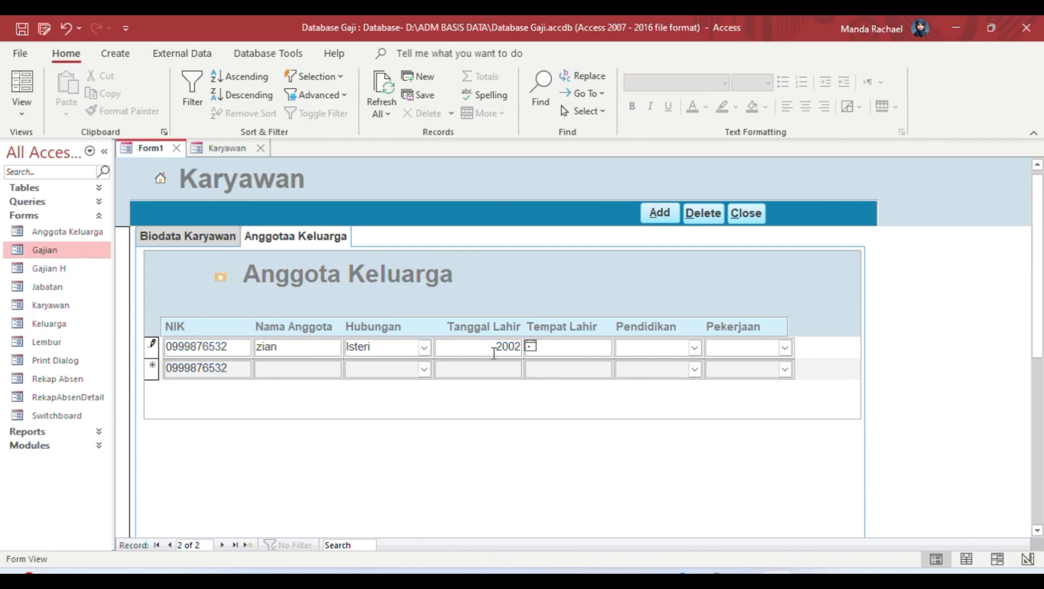
pyautogui.write('20022005')
pyautogui.press('Tab')
pyautogui.click(532, 345)
pyautogui.write('2')
pyautogui.write('0/02/2002')
pyautogui.press('Tab')
pyautogui.click(530, 346)
pyautogui.click(449, 469)
pyautogui.press('BackSpace')
pyautogui.press('BackSpace')
pyautogui.write('00')
pyautogui.click(577, 349)
# Step: Set education S2 and occupation Karyawan, then browse back to the previous employee record
pyautogui.click(694, 348)
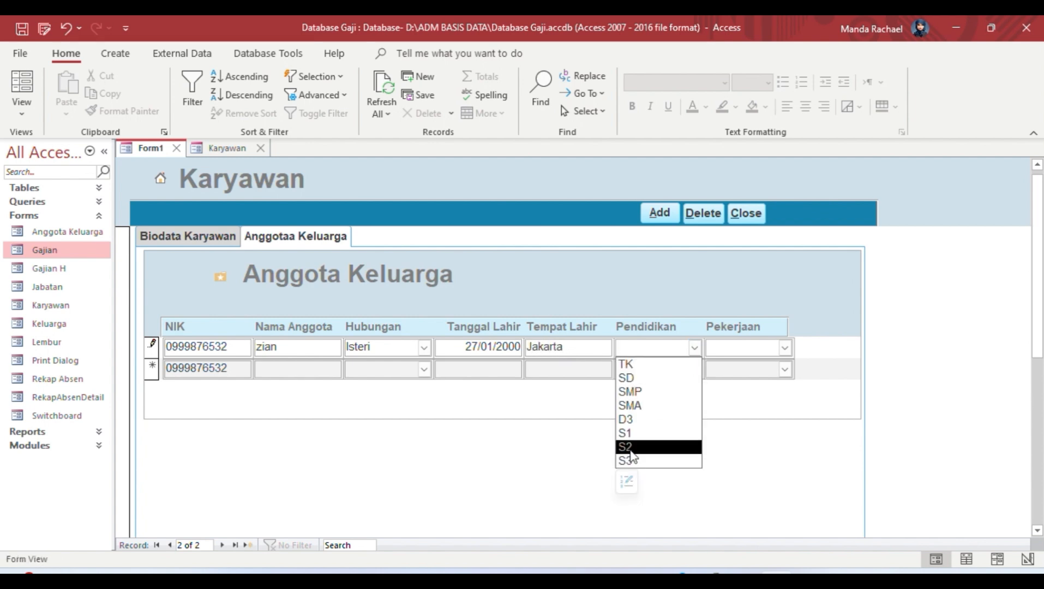
pyautogui.click(624, 444)
pyautogui.click(784, 348)
pyautogui.click(750, 397)
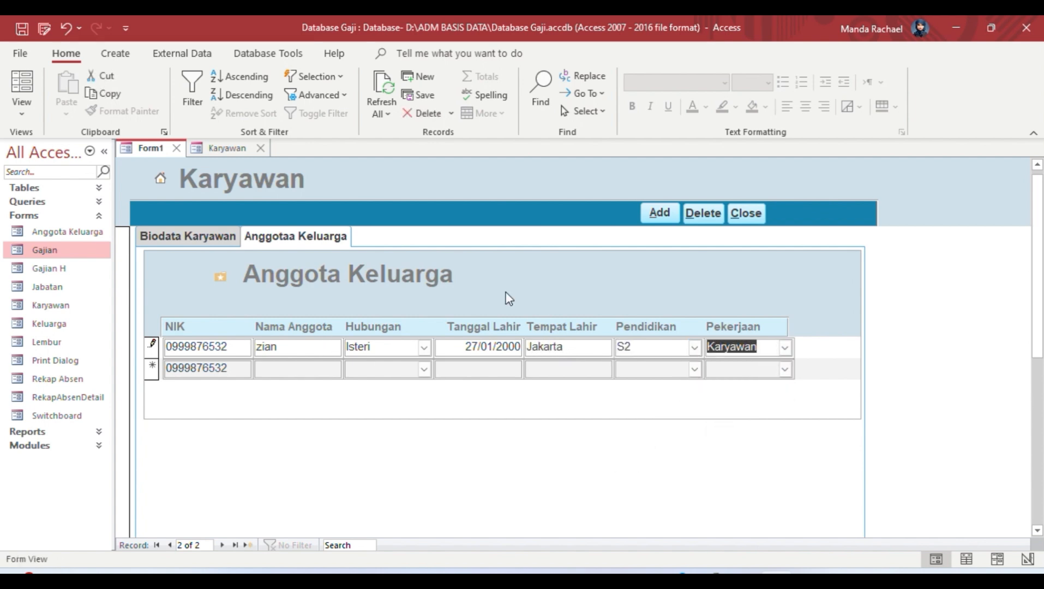
pyautogui.click(660, 213)
pyautogui.click(225, 244)
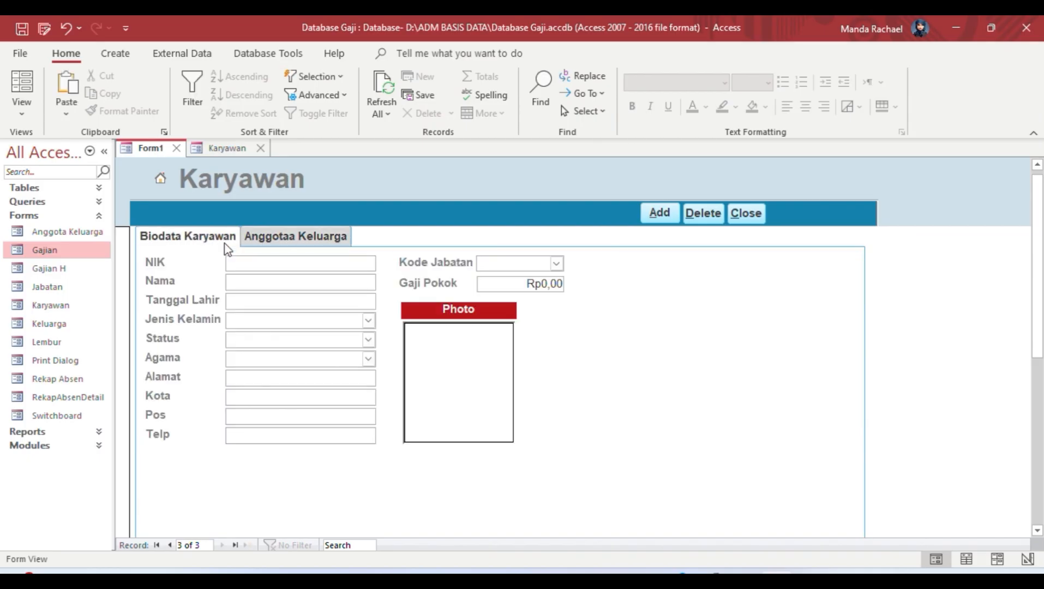
pyautogui.click(169, 545)
# Step: In Design View set the Photo frame's Size Mode to Stretch, then return to Form View
pyautogui.click(279, 236)
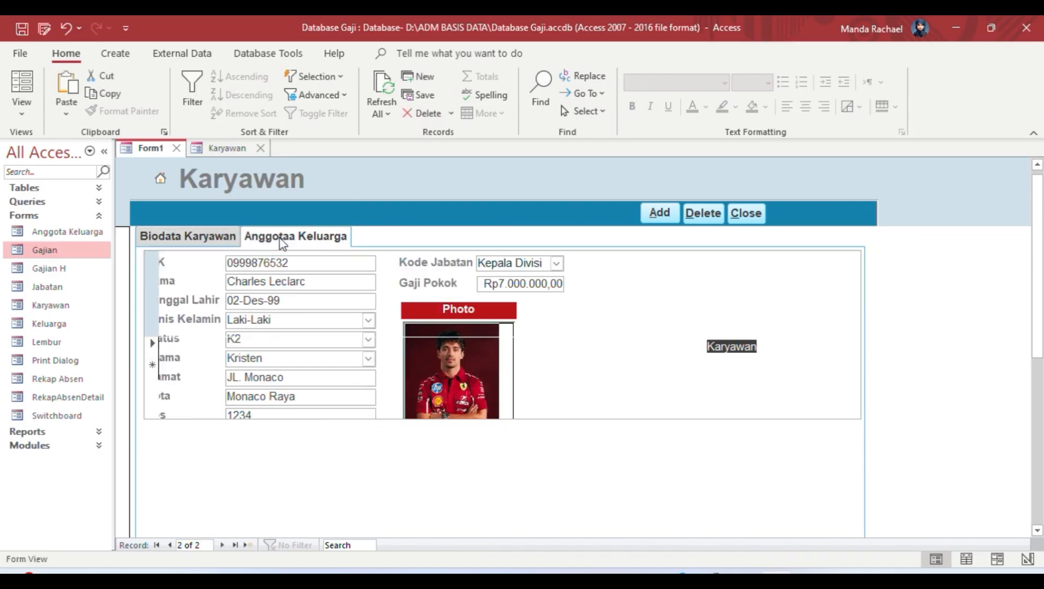
pyautogui.click(224, 246)
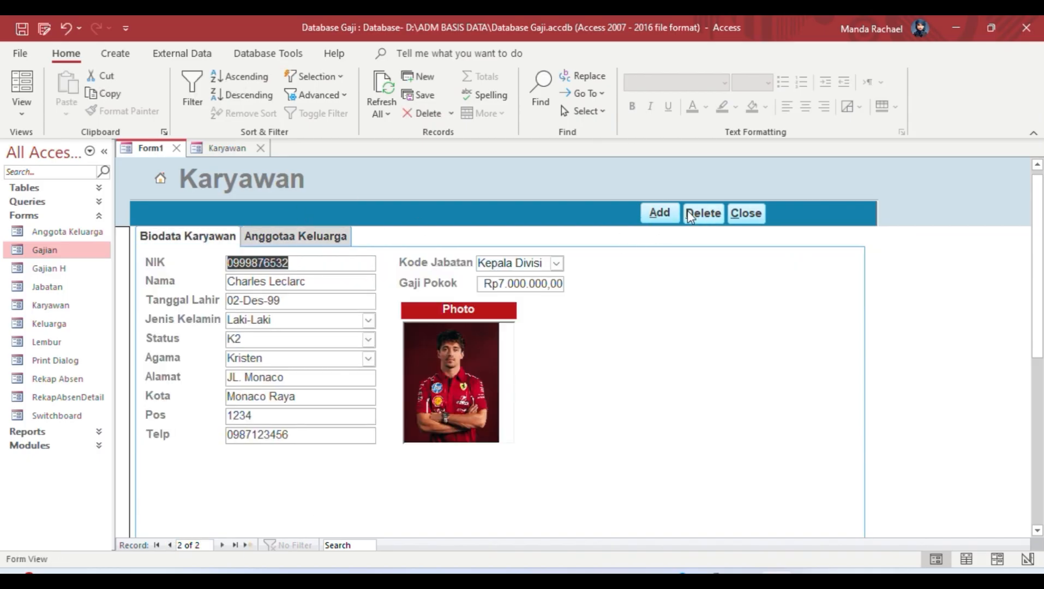
pyautogui.click(22, 109)
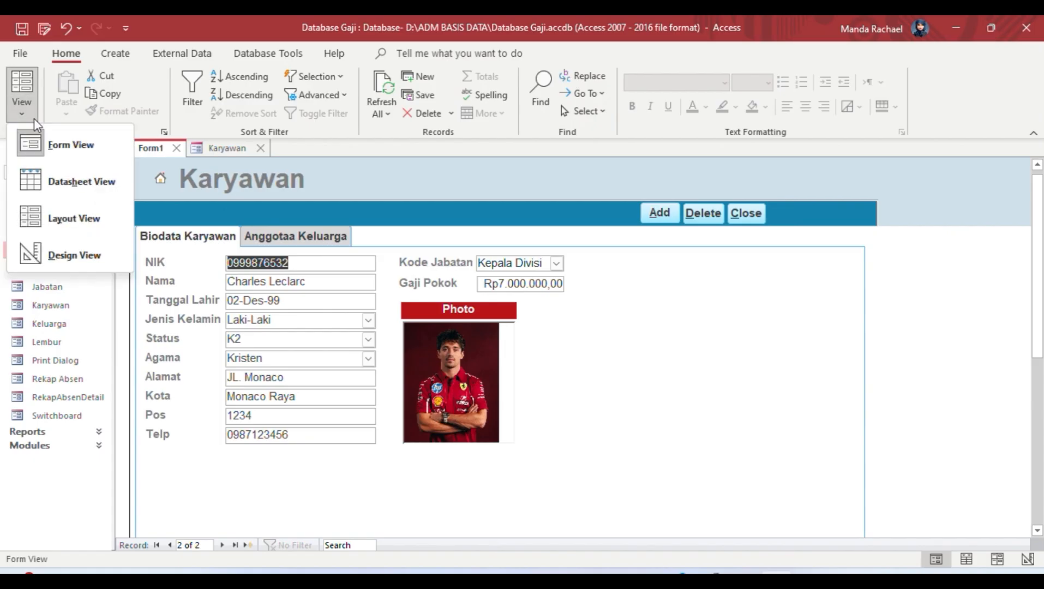
pyautogui.click(34, 252)
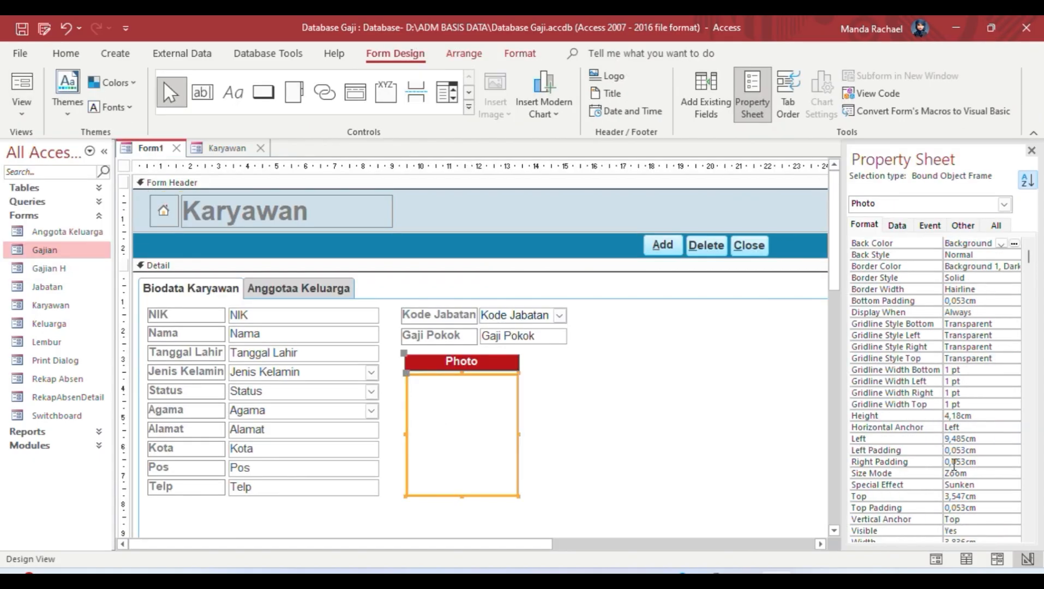
pyautogui.click(991, 474)
pyautogui.click(1013, 473)
pyautogui.click(988, 495)
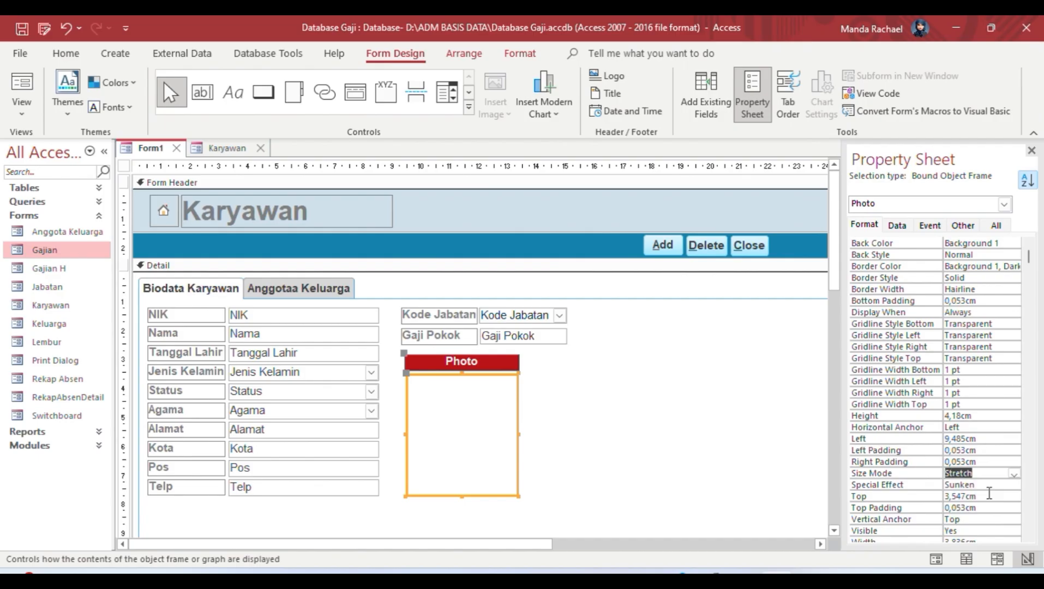
pyautogui.click(22, 109)
pyautogui.click(60, 155)
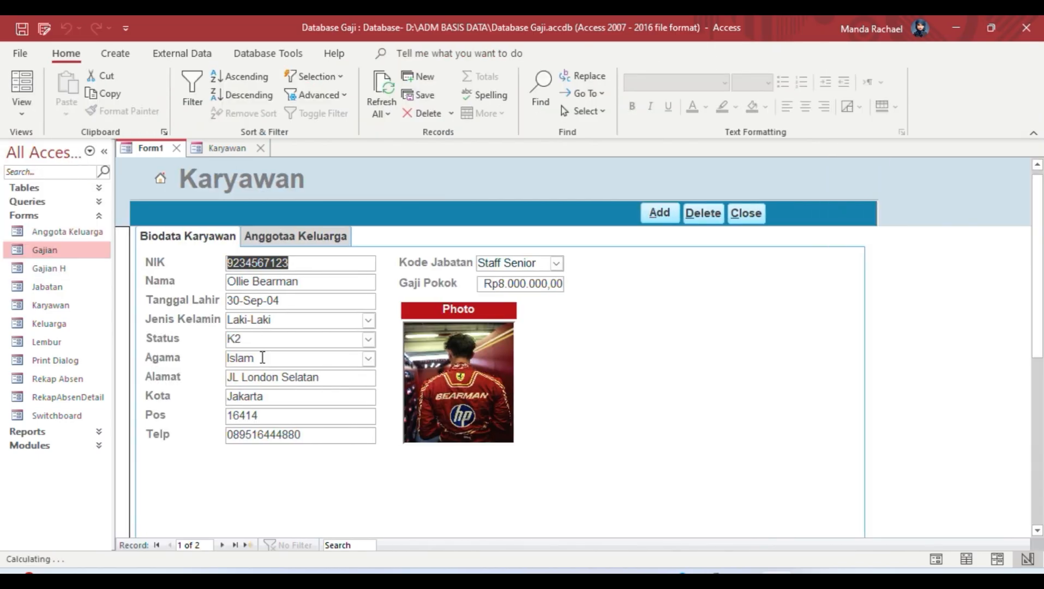
# Step: Browse back to the first Karyawan record and open the RekapAbsenDetail form
pyautogui.click(222, 545)
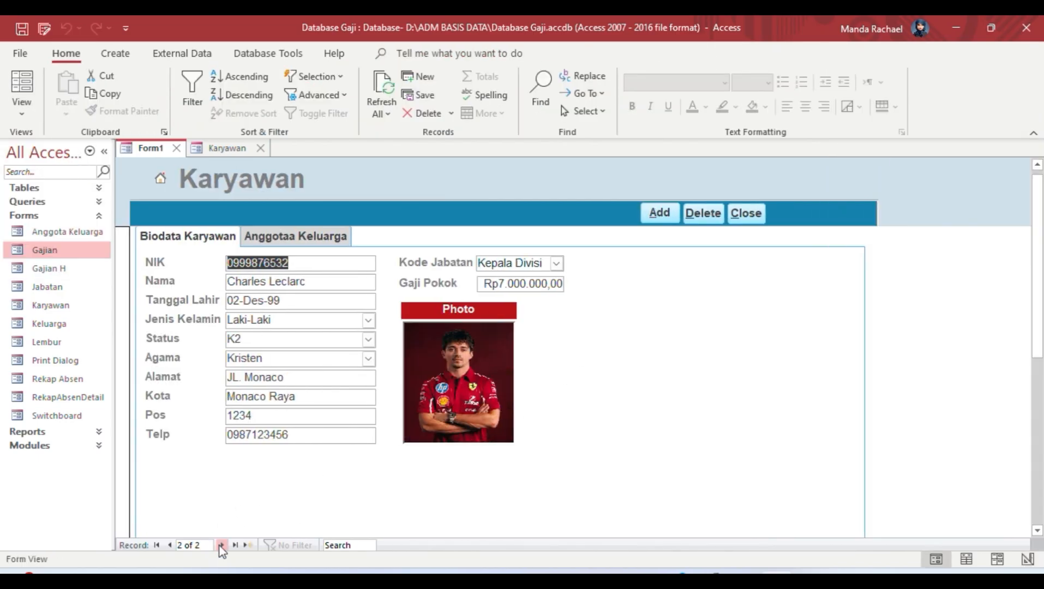
pyautogui.click(170, 545)
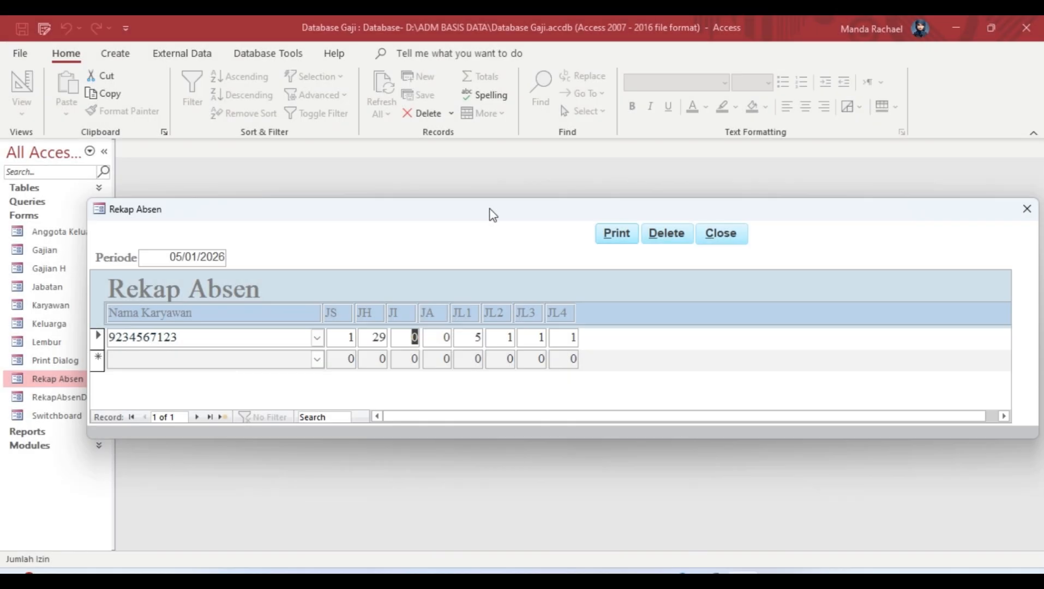
pyautogui.doubleClick(26, 394)
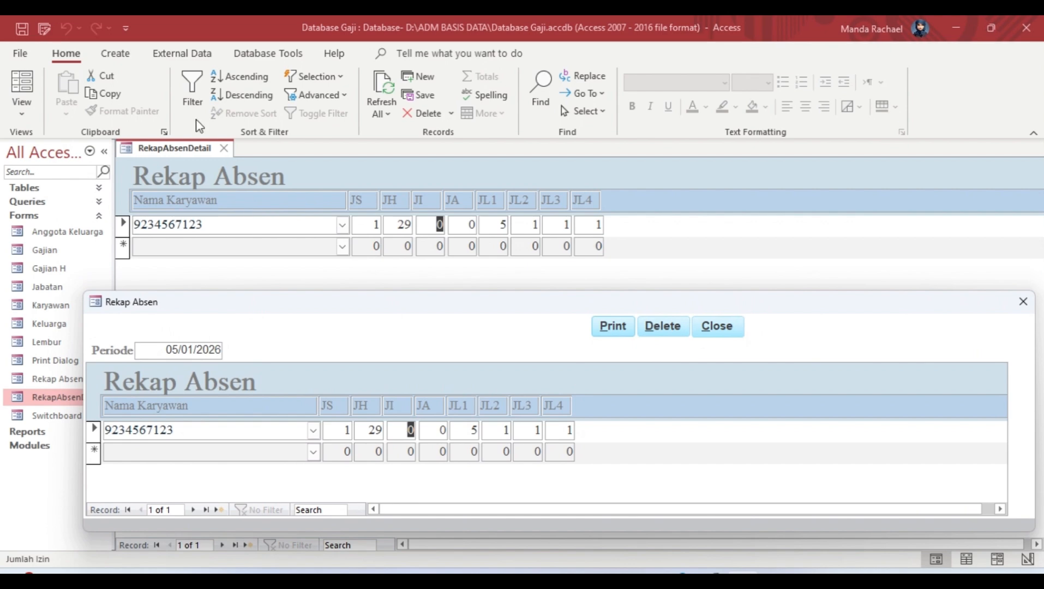
# Step: Pick the employee in Nama Karyawan on RekapAbsenDetail and move through JS to JL4
pyautogui.click(115, 53)
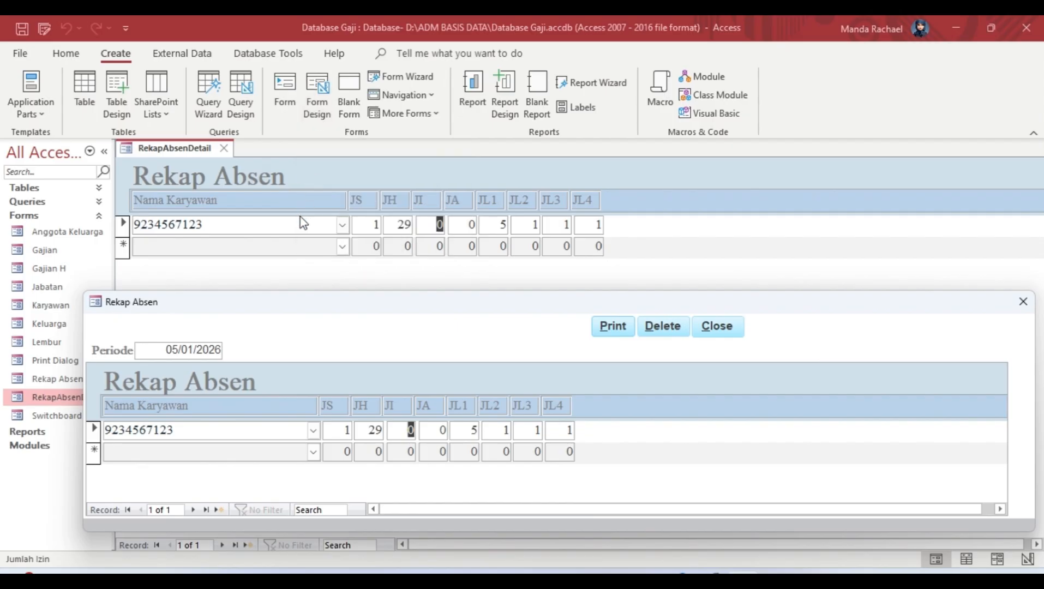
pyautogui.click(342, 224)
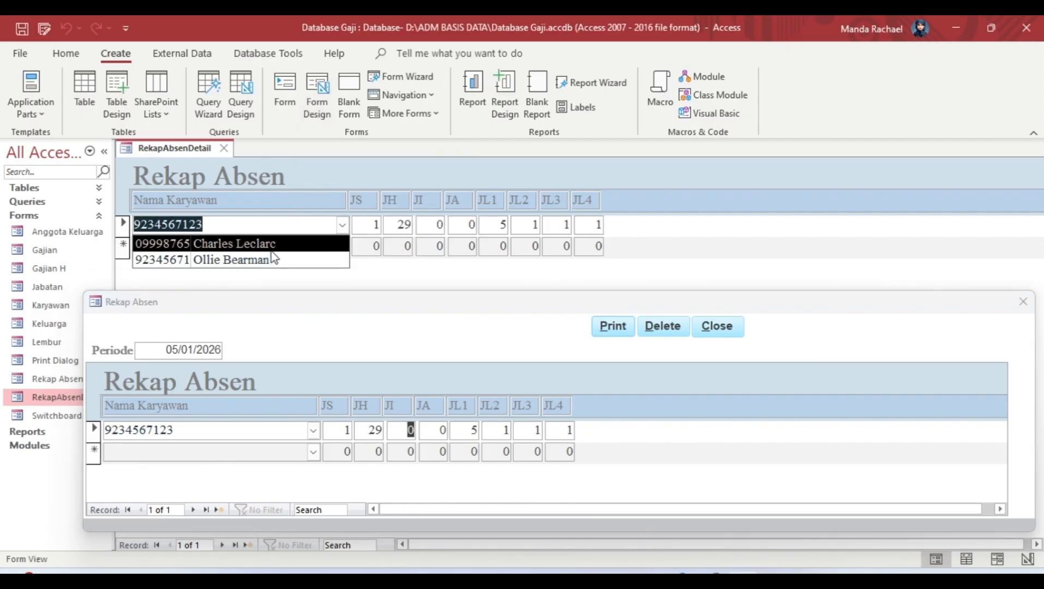
pyautogui.click(379, 222)
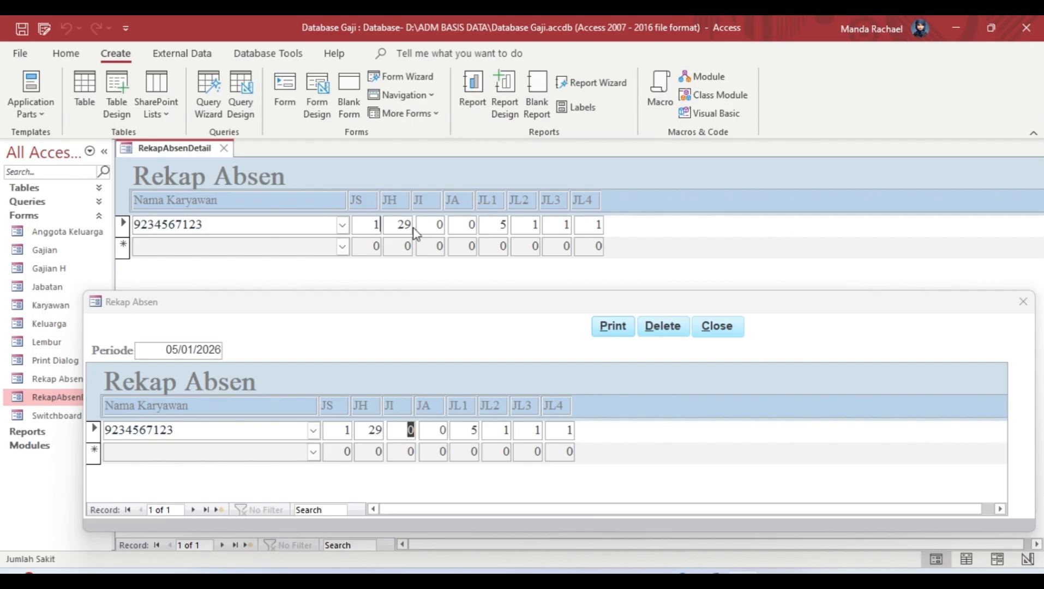
pyautogui.click(593, 240)
# Step: Start a blank form in Design View, close the Rekap Absen pop-up, and set the form caption to Rekap Absen
pyautogui.click(321, 102)
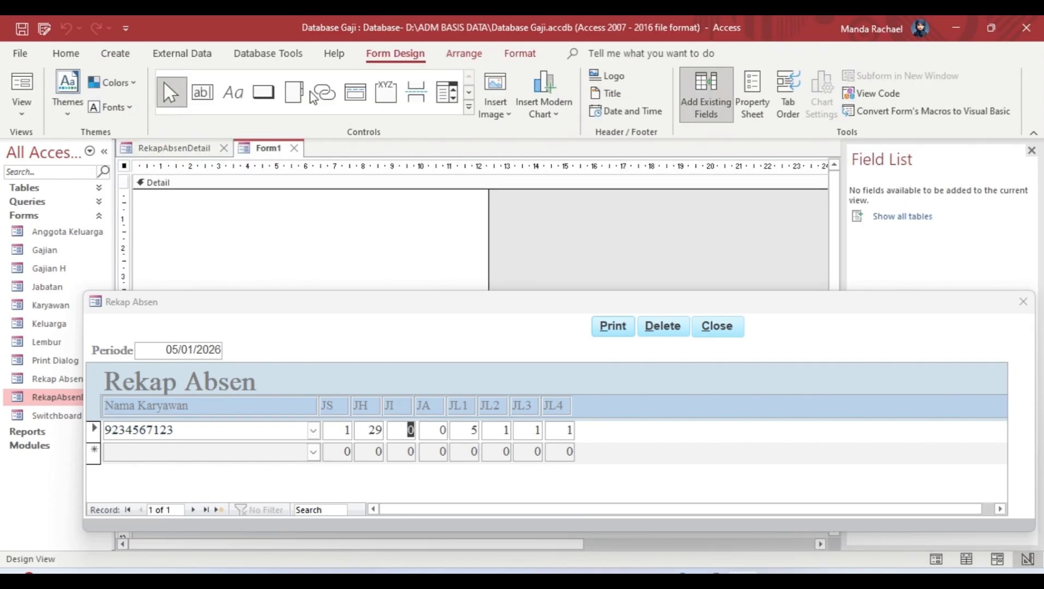
pyautogui.moveTo(473, 301); pyautogui.dragTo(465, 479)
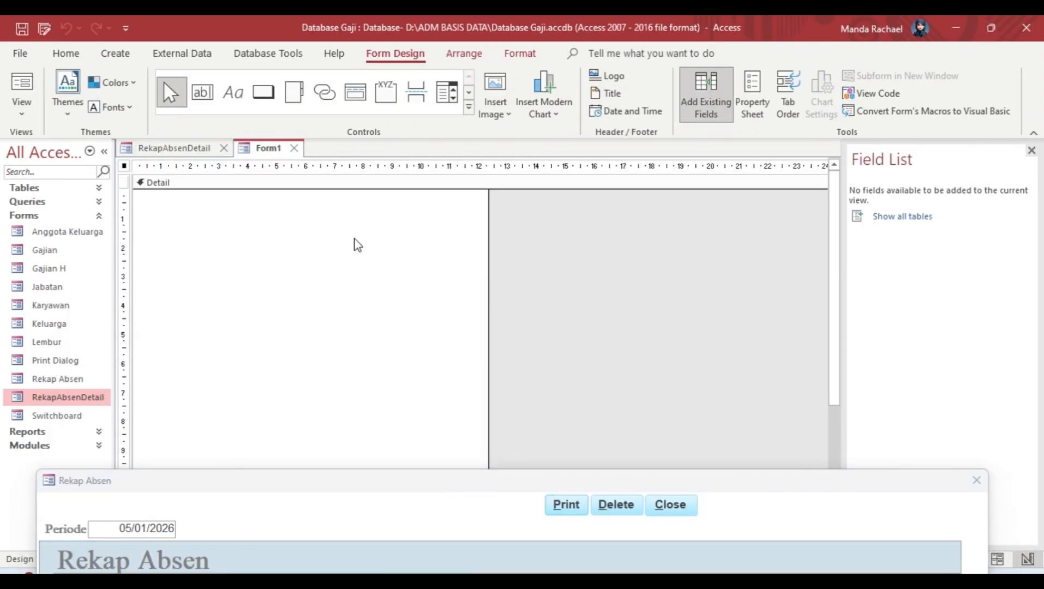
pyautogui.click(976, 481)
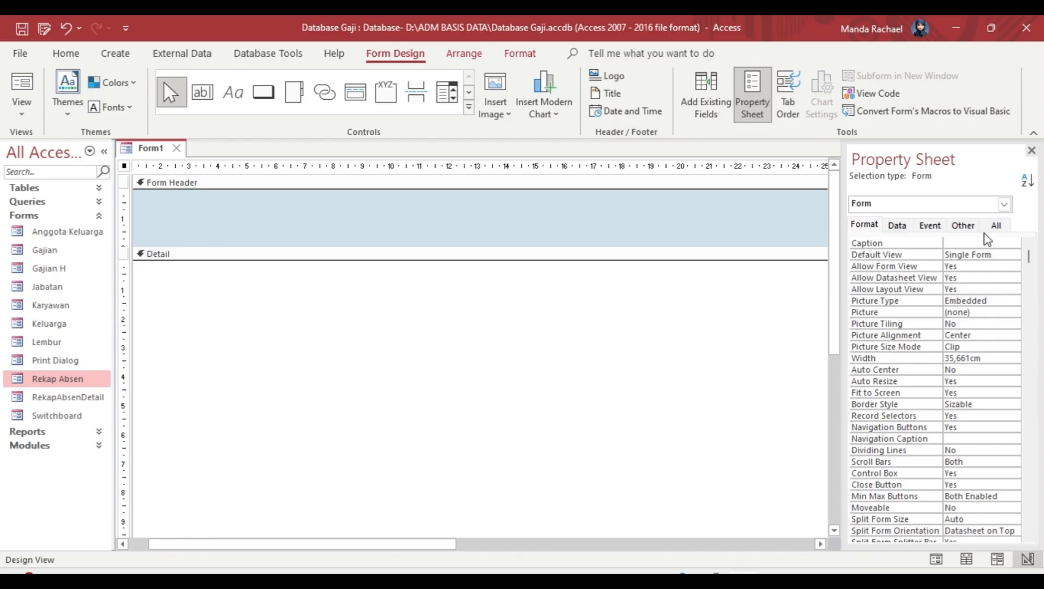
pyautogui.click(995, 226)
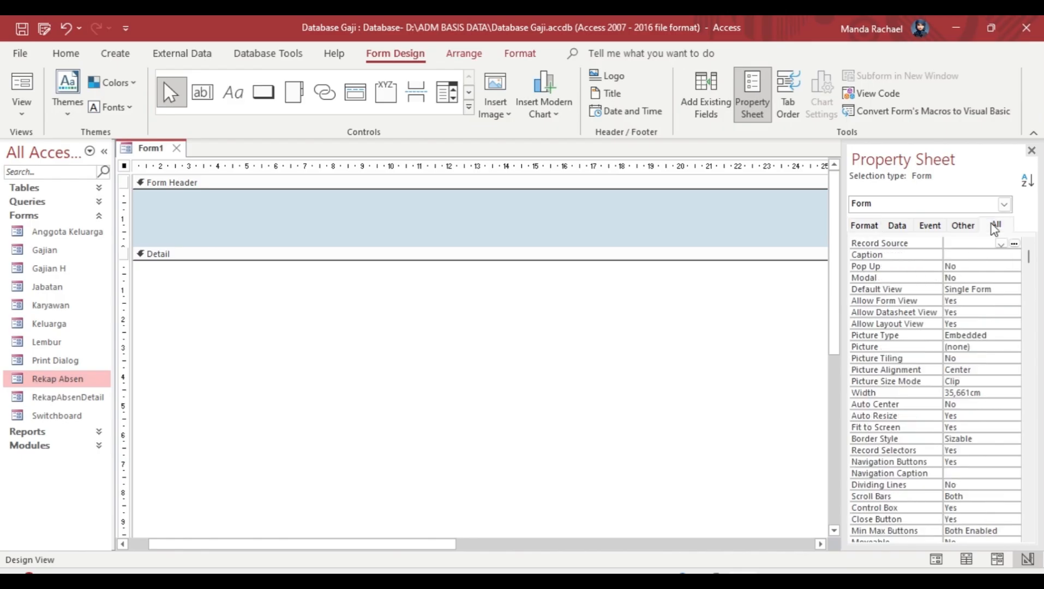
pyautogui.click(998, 243)
pyautogui.click(969, 254)
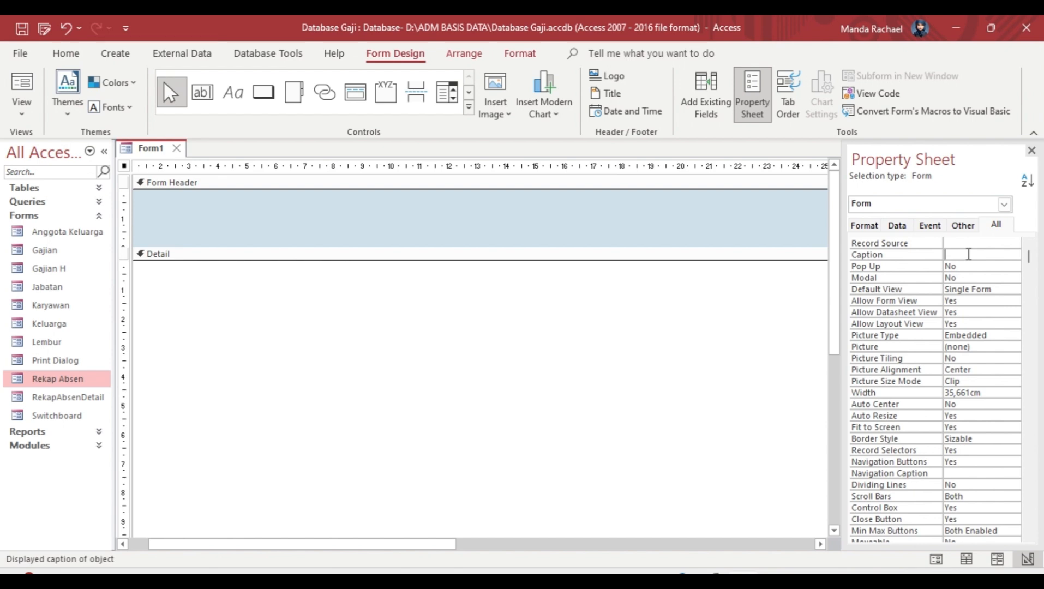
pyautogui.write('Rekap Absen')
pyautogui.press('Return')
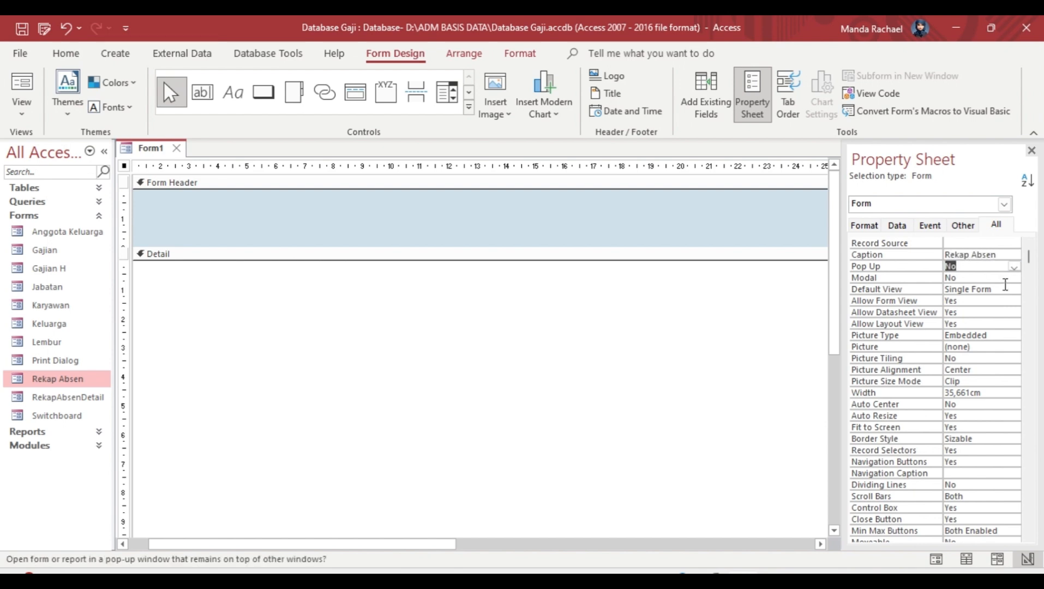
# Step: Set the form's Navigation Buttons and Record Selectors properties to No
pyautogui.click(988, 461)
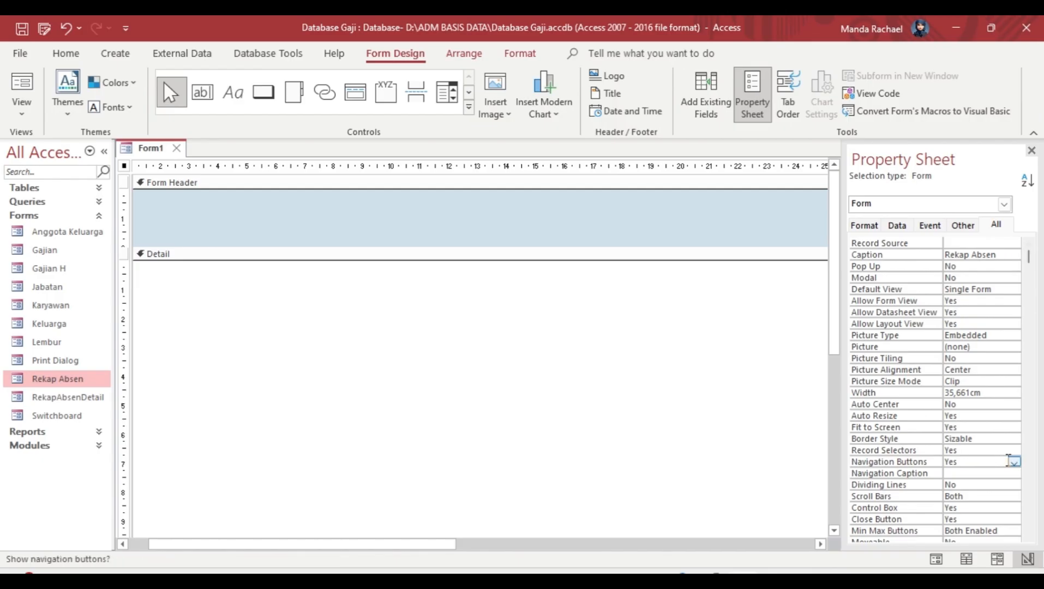
pyautogui.click(1013, 461)
pyautogui.click(987, 483)
pyautogui.scroll(-1, 987, 482)
pyautogui.click(1027, 180)
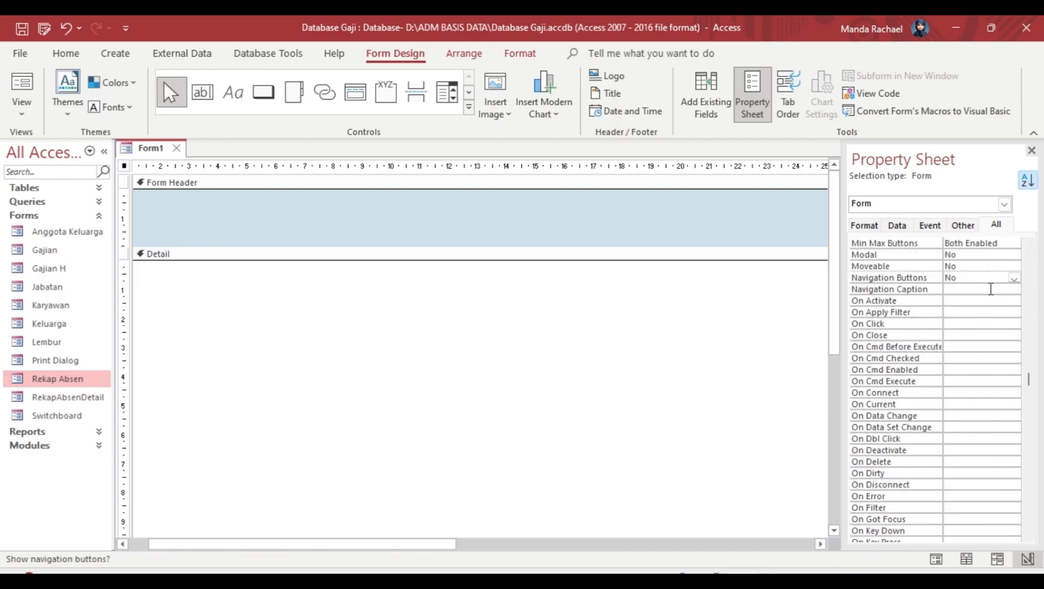
pyautogui.moveTo(1028, 380); pyautogui.dragTo(1028, 521)
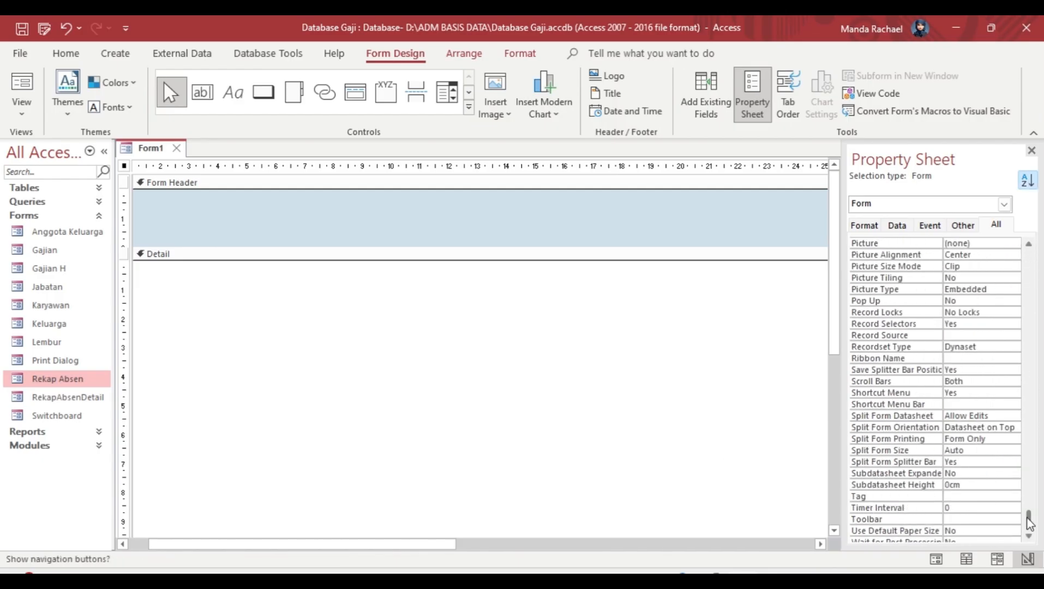
pyautogui.click(940, 336)
pyautogui.click(974, 323)
pyautogui.click(1014, 324)
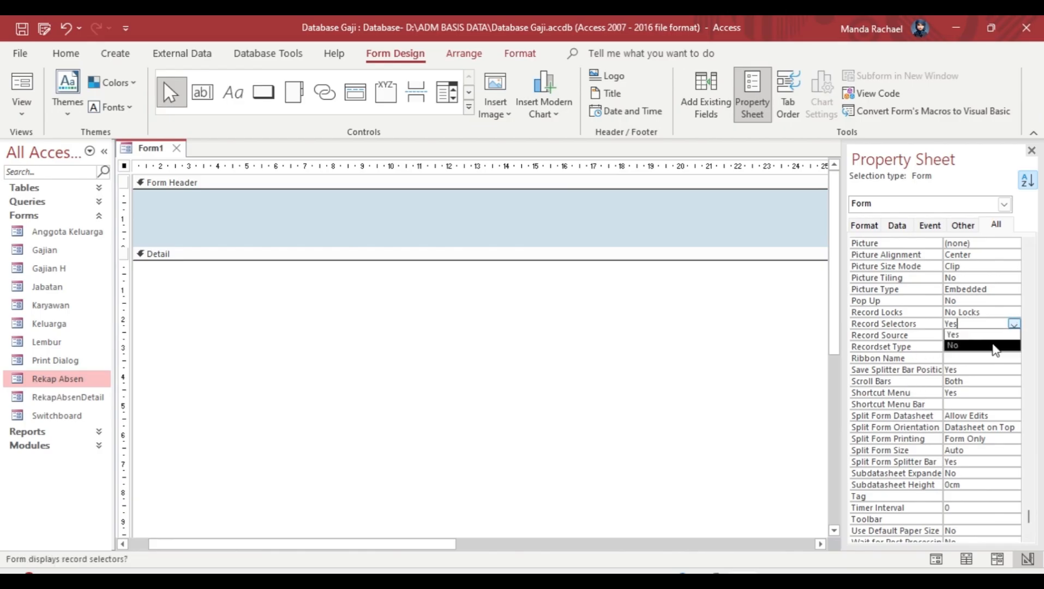
pyautogui.click(987, 347)
# Step: Set the form's Border Style to Dialog and Auto Center to Yes
pyautogui.scroll(20, 976, 300)
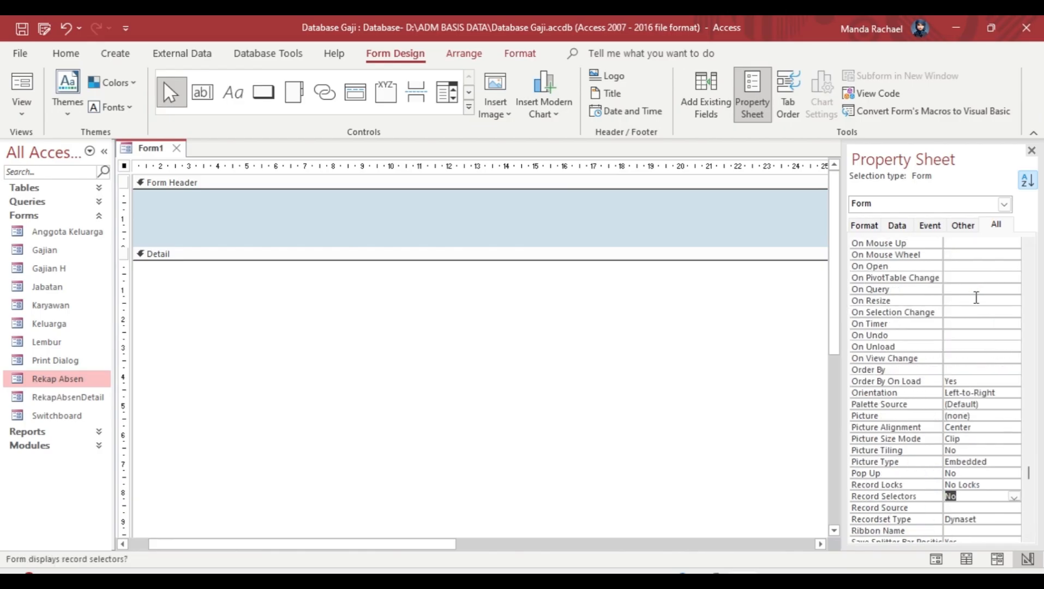
pyautogui.click(974, 486)
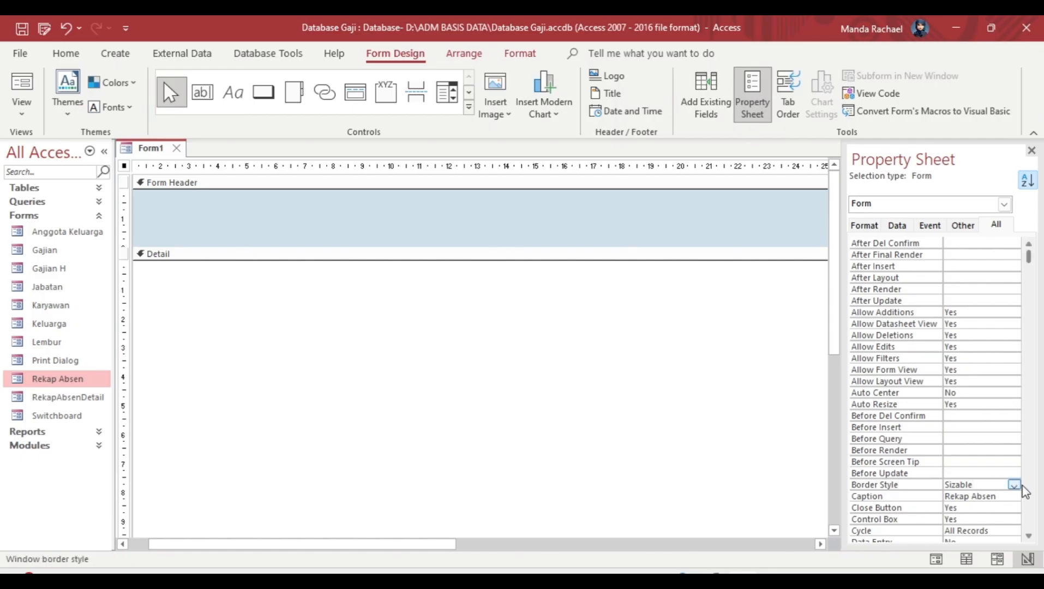
pyautogui.scroll(-9, 1016, 374)
pyautogui.scroll(9, 989, 324)
pyautogui.click(1013, 485)
pyautogui.click(990, 528)
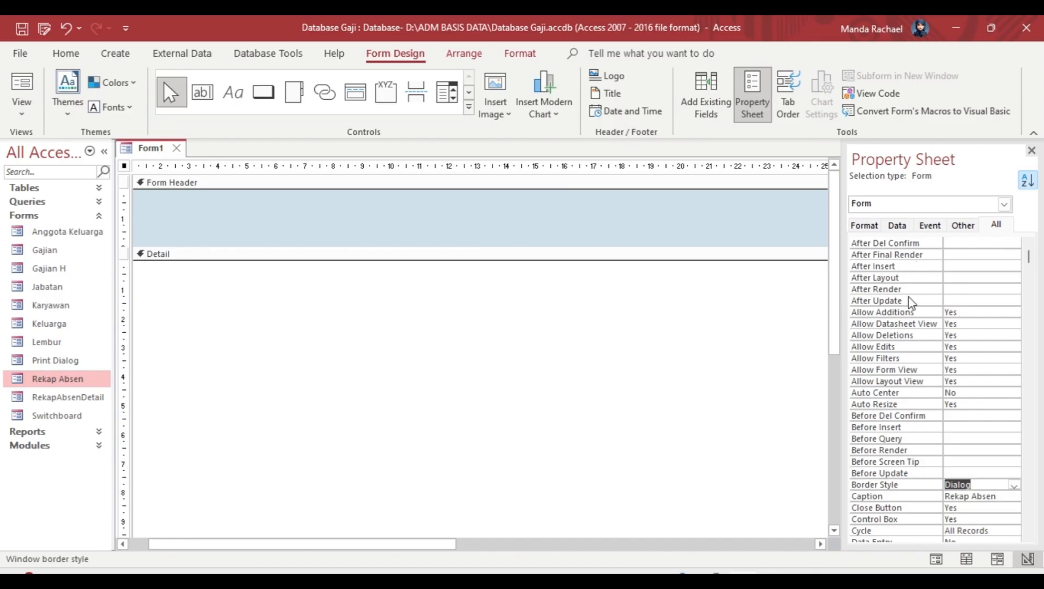
pyautogui.click(972, 393)
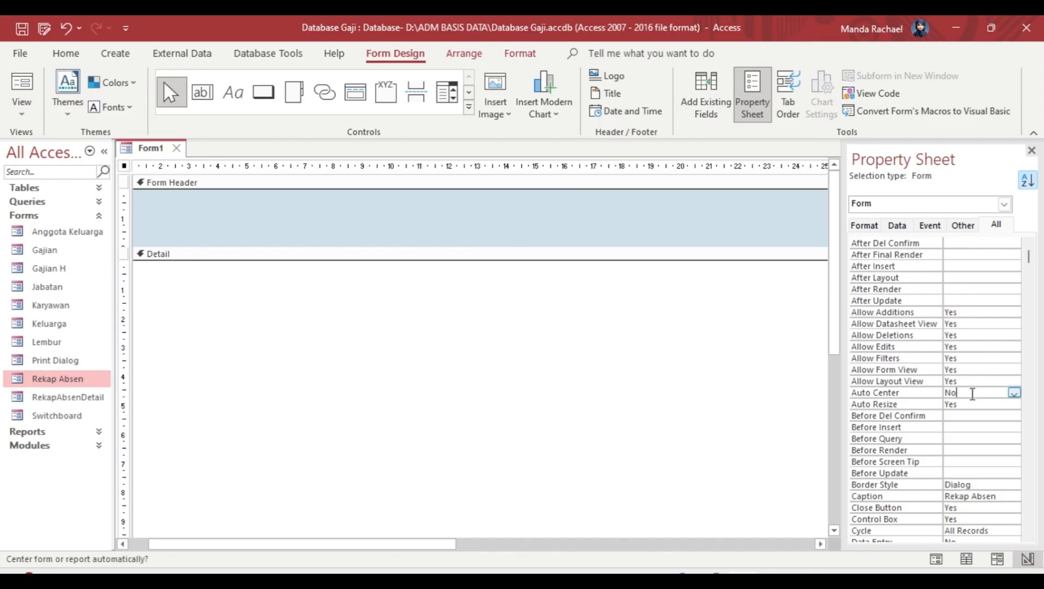
pyautogui.click(1013, 393)
pyautogui.click(978, 403)
# Step: Set the form's Pop Up property to Yes
pyautogui.scroll(-18, 949, 321)
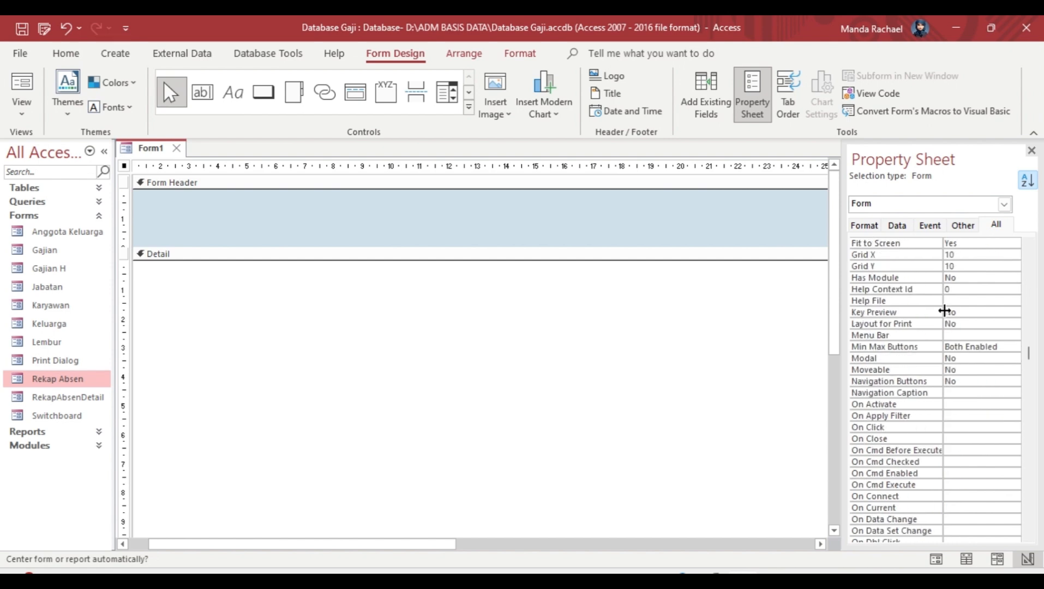
pyautogui.scroll(-5, 944, 311)
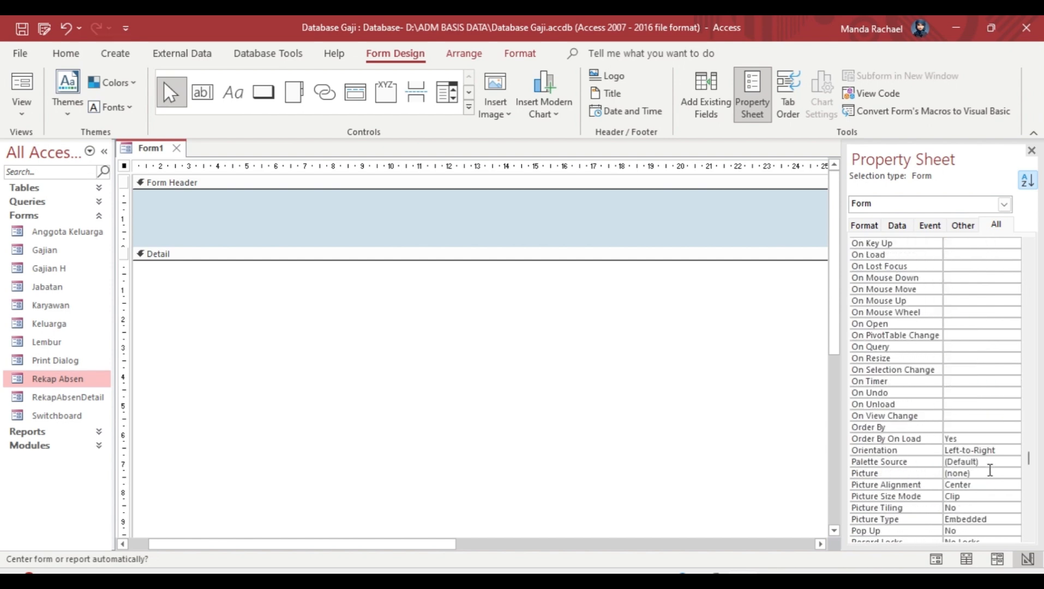
pyautogui.scroll(-1, 985, 504)
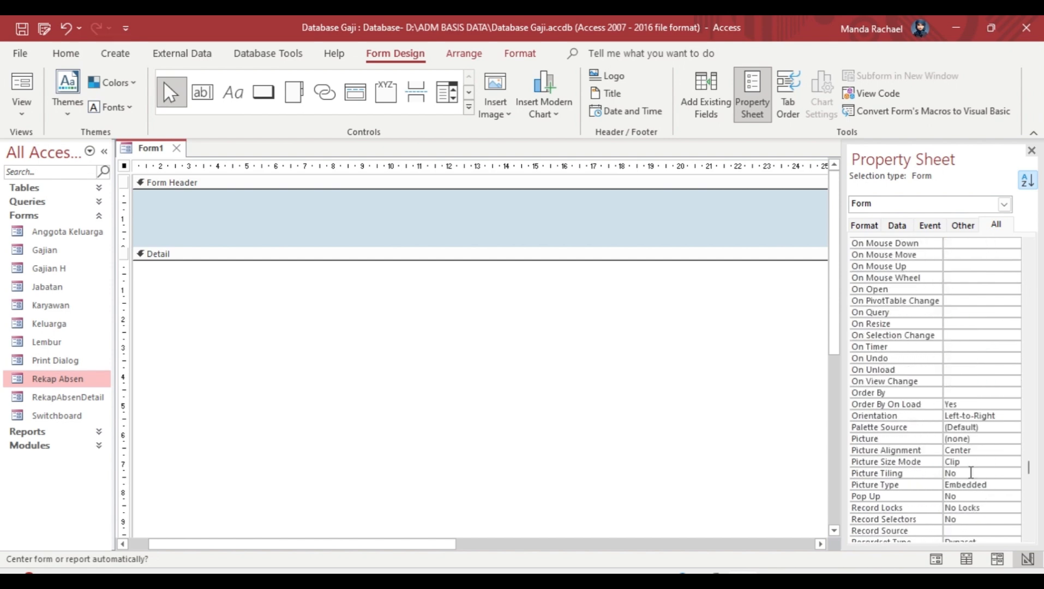
pyautogui.click(982, 496)
pyautogui.click(1013, 497)
pyautogui.click(999, 506)
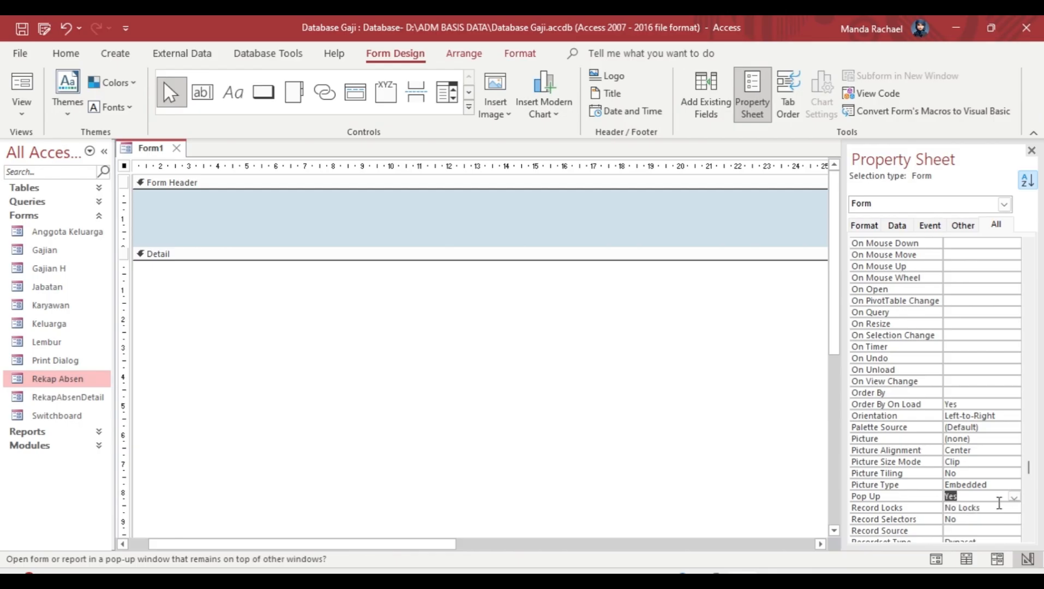
pyautogui.scroll(-1, 943, 477)
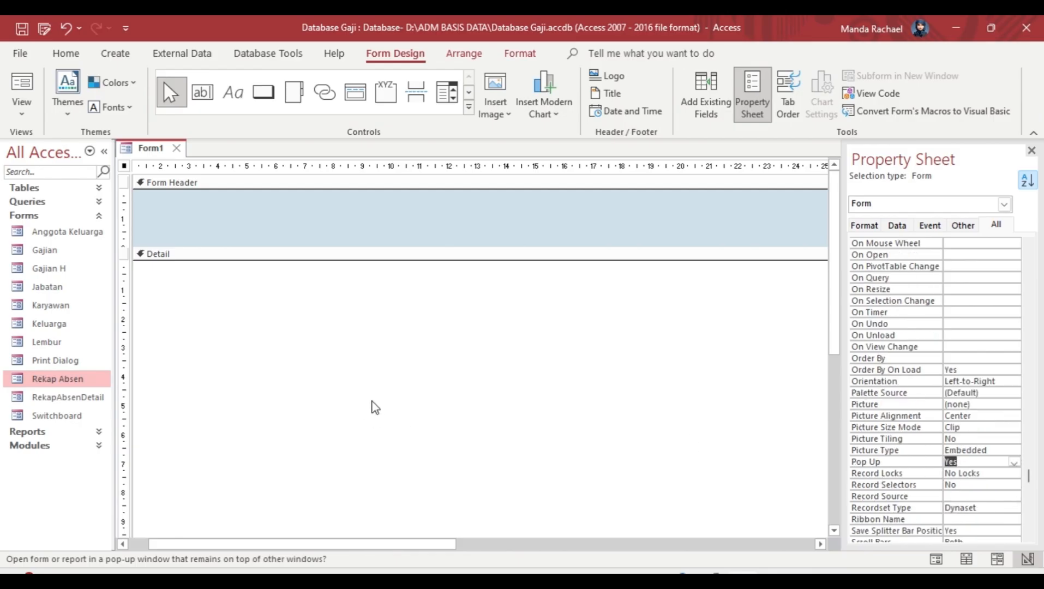
# Step: Delete an accidental command button and draw an unbound text box in the form header
pyautogui.click(263, 91)
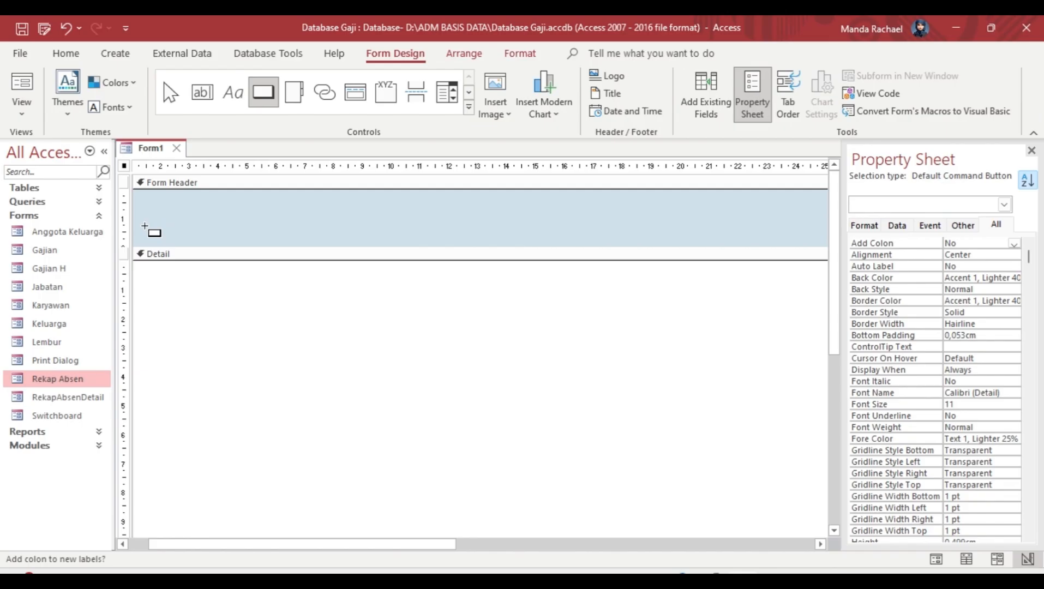
pyautogui.moveTo(145, 226); pyautogui.dragTo(271, 236)
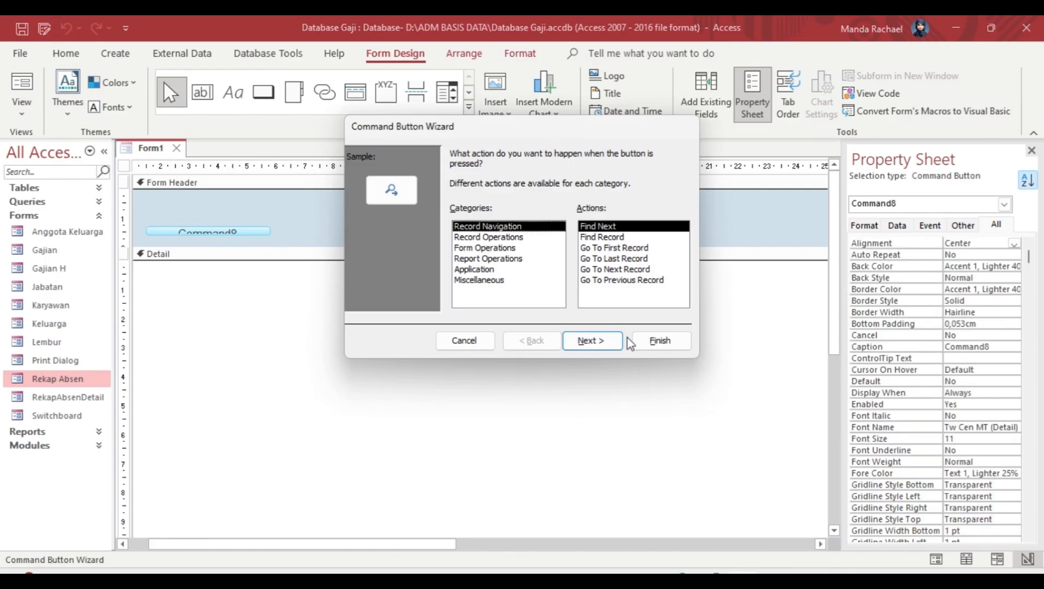
pyautogui.click(453, 340)
pyautogui.press('Delete')
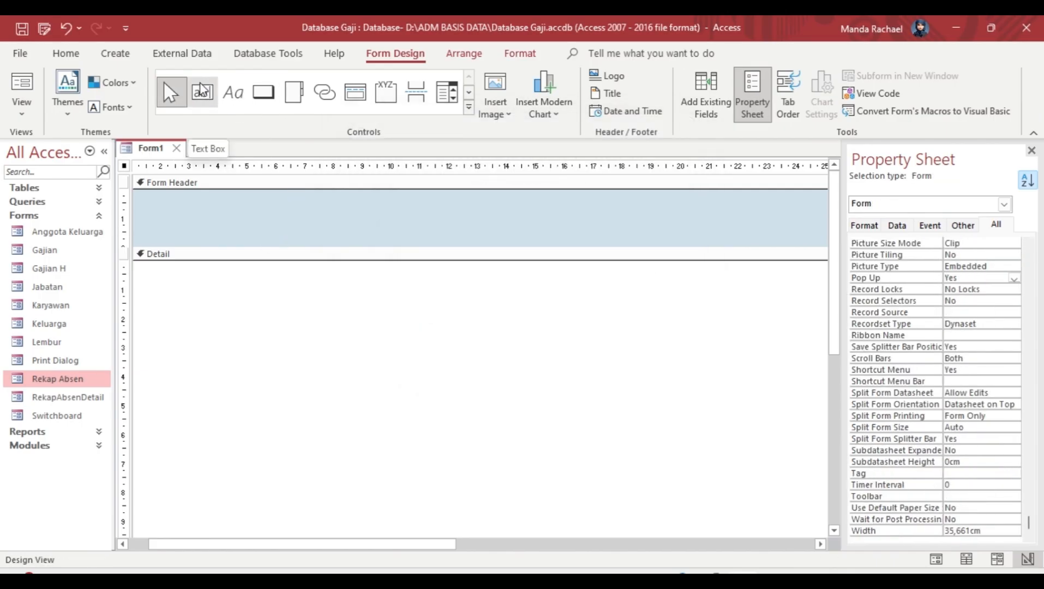
pyautogui.click(202, 91)
pyautogui.moveTo(158, 218); pyautogui.dragTo(287, 233)
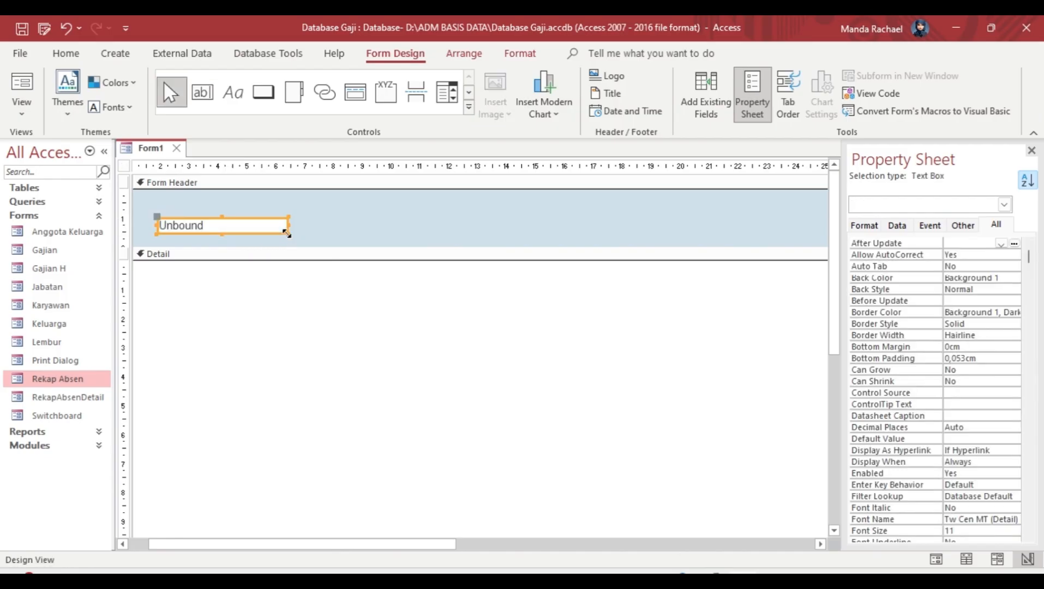
pyautogui.click(243, 225)
pyautogui.click(320, 379)
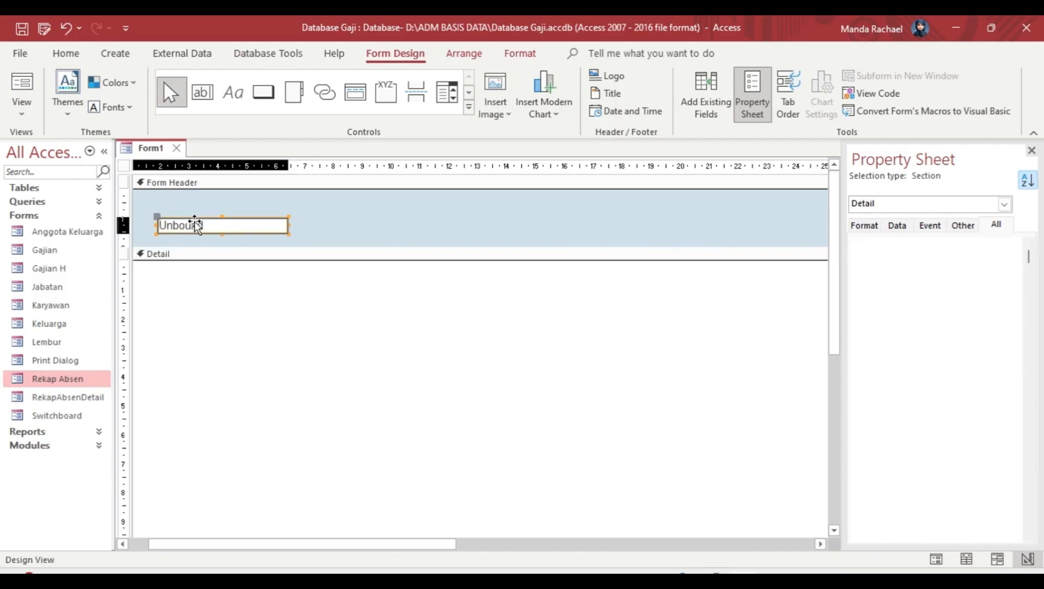
pyautogui.click(197, 223)
pyautogui.doubleClick(58, 381)
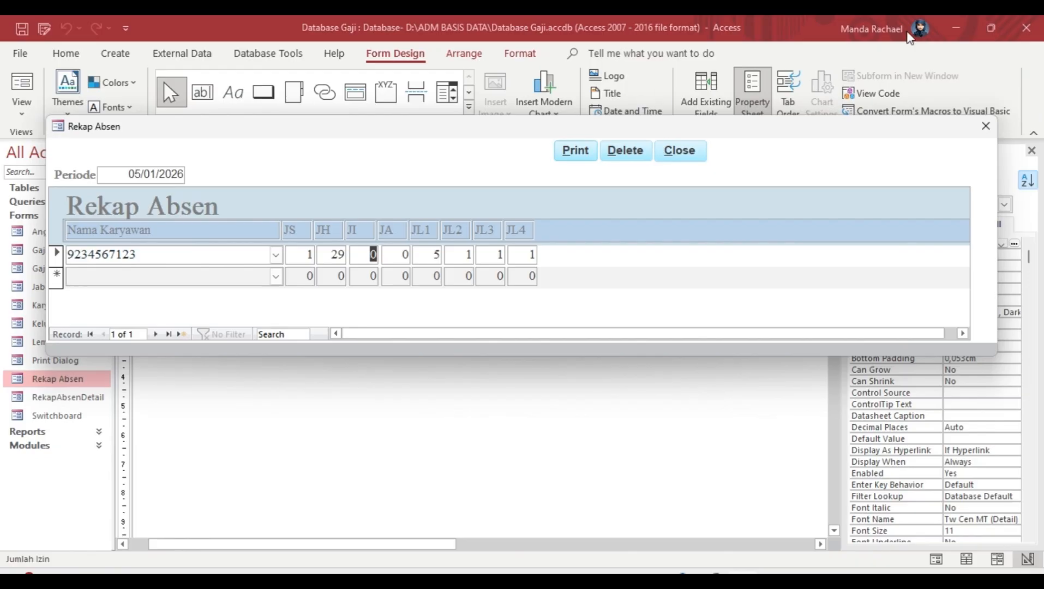
pyautogui.click(985, 126)
pyautogui.click(572, 304)
pyautogui.click(246, 226)
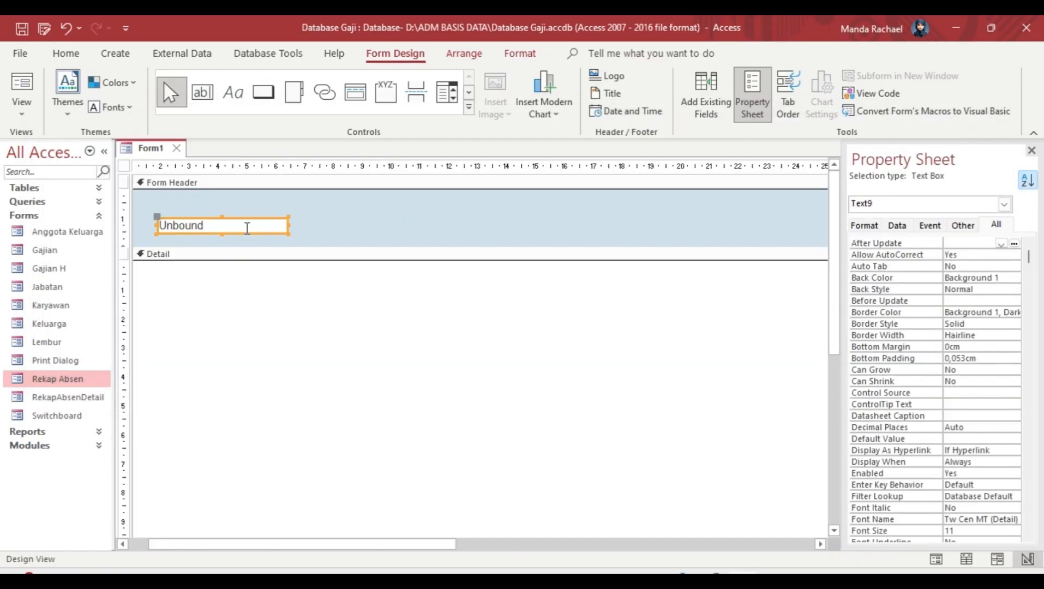
# Step: Rename the text box Text9 to Tgl, format it as Medium Date, and move it right
pyautogui.click(865, 227)
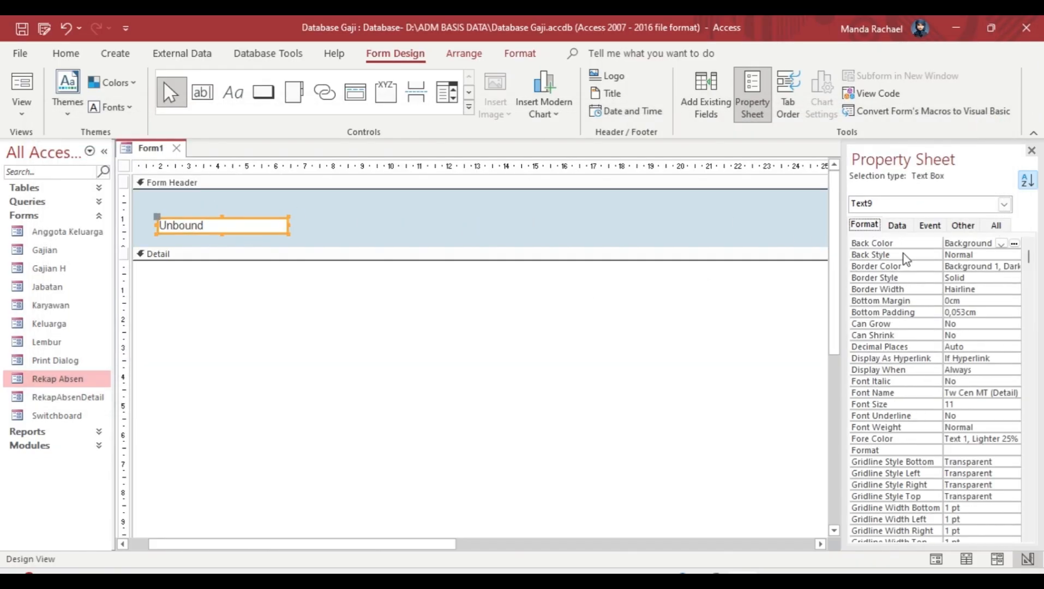
pyautogui.click(998, 225)
pyautogui.click(1026, 183)
pyautogui.doubleClick(954, 243)
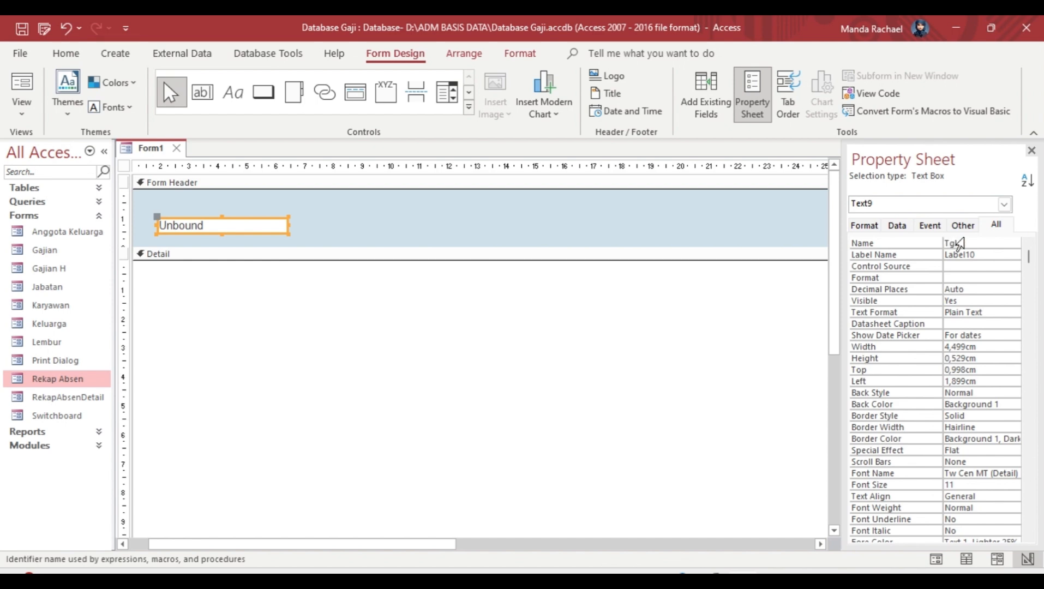
pyautogui.write('Tgl')
pyautogui.click(987, 253)
pyautogui.click(963, 278)
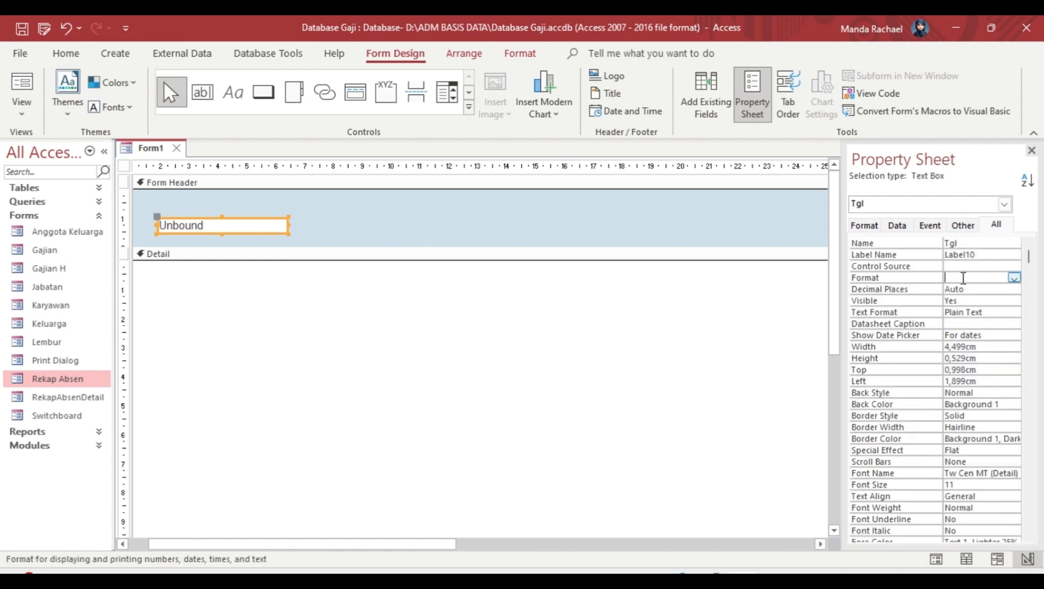
pyautogui.click(1012, 279)
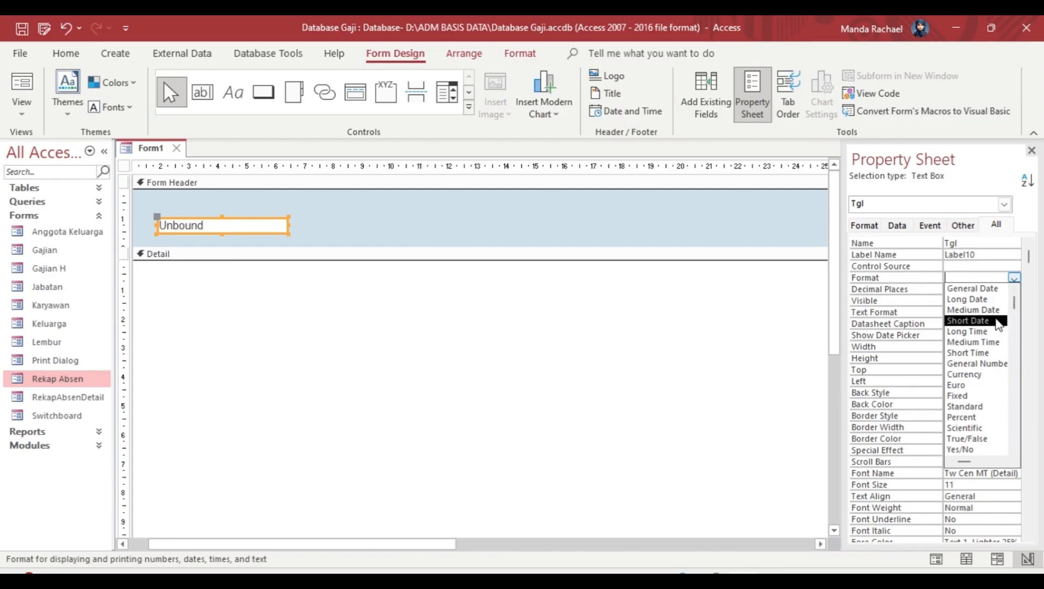
pyautogui.click(987, 310)
pyautogui.click(652, 419)
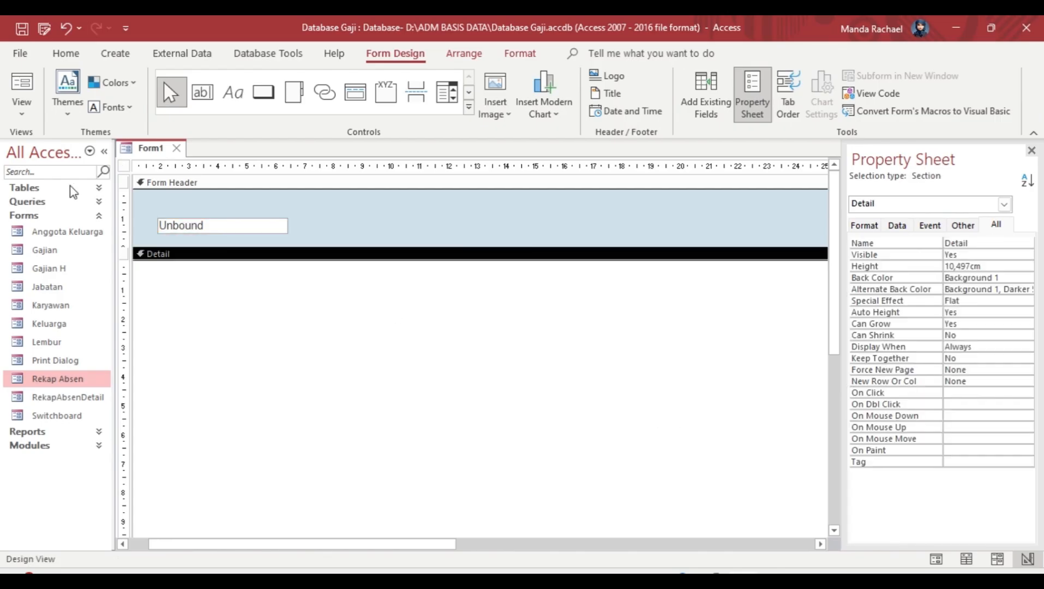
pyautogui.click(163, 223)
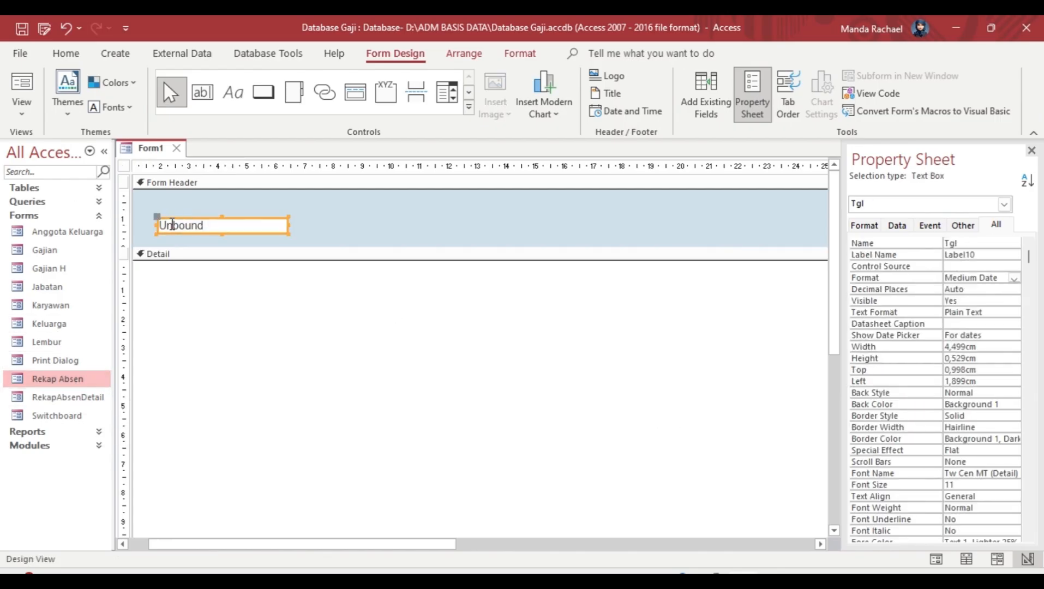
pyautogui.moveTo(159, 216); pyautogui.dragTo(203, 220)
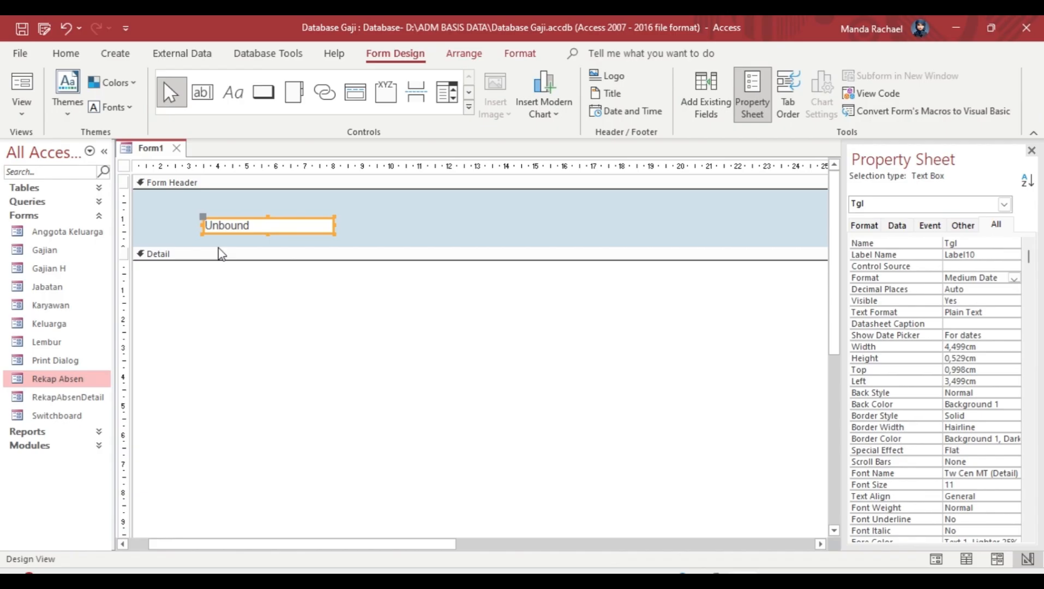
pyautogui.click(276, 335)
# Step: Draw a Periode label left of the Tgl box and preview the Rekap Absen form
pyautogui.click(233, 92)
pyautogui.moveTo(141, 212); pyautogui.dragTo(200, 229)
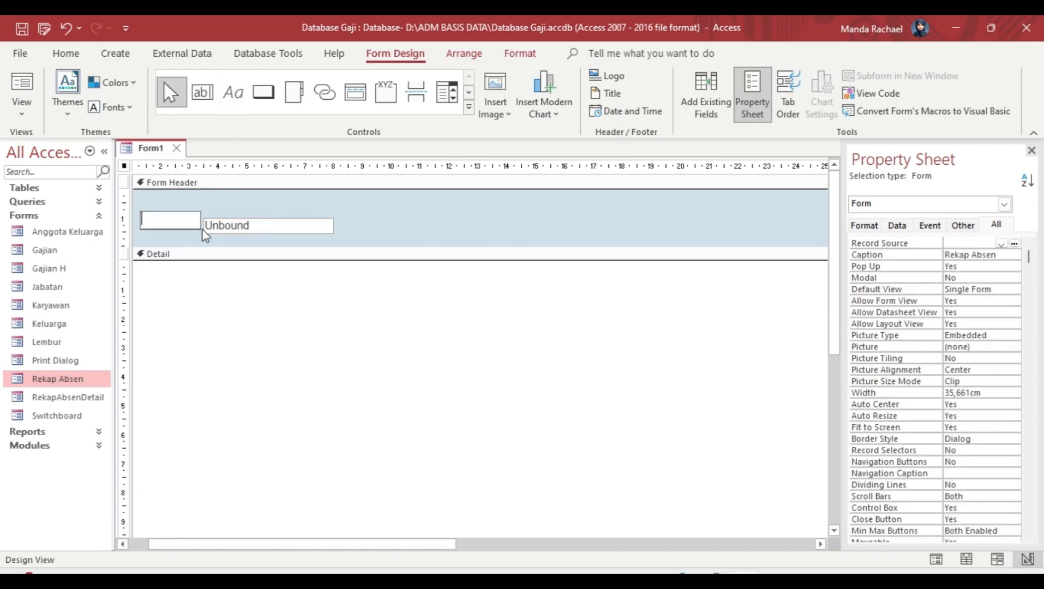
pyautogui.write('Periode')
pyautogui.click(229, 365)
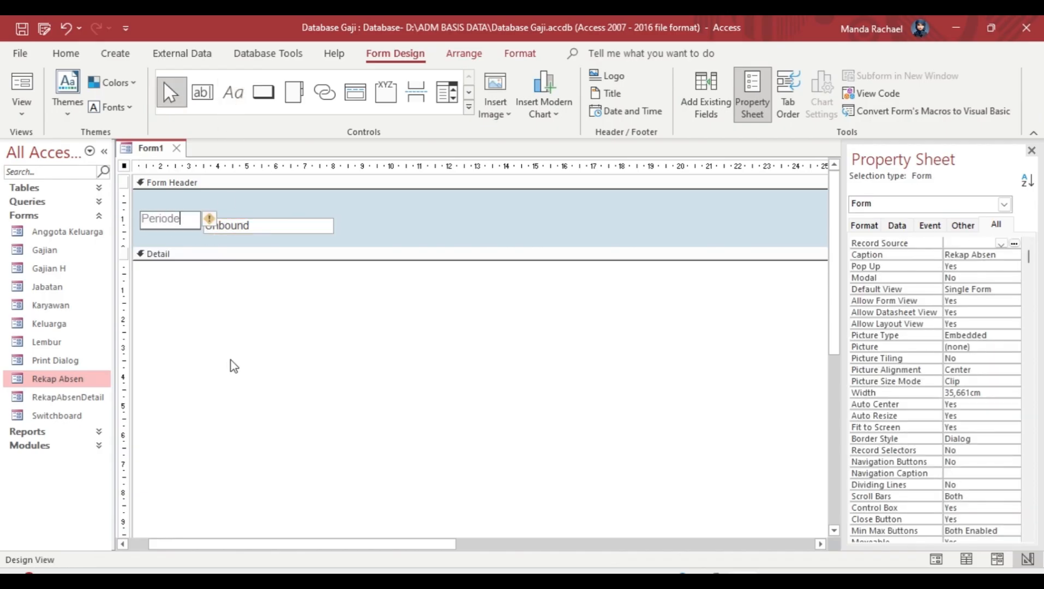
pyautogui.click(182, 224)
pyautogui.moveTo(185, 235); pyautogui.dragTo(187, 239)
pyautogui.click(243, 326)
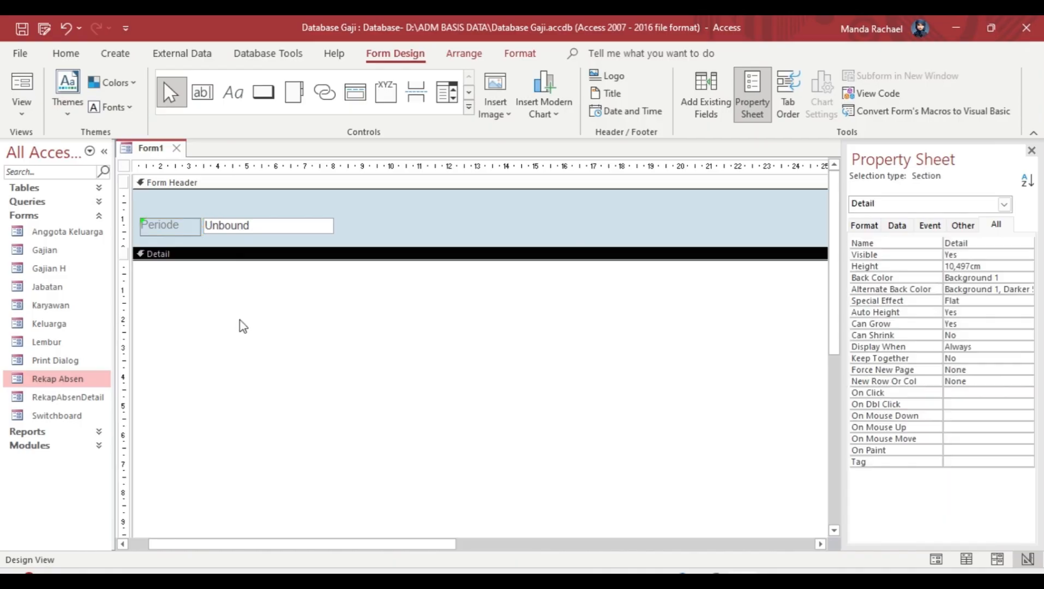
pyautogui.doubleClick(57, 378)
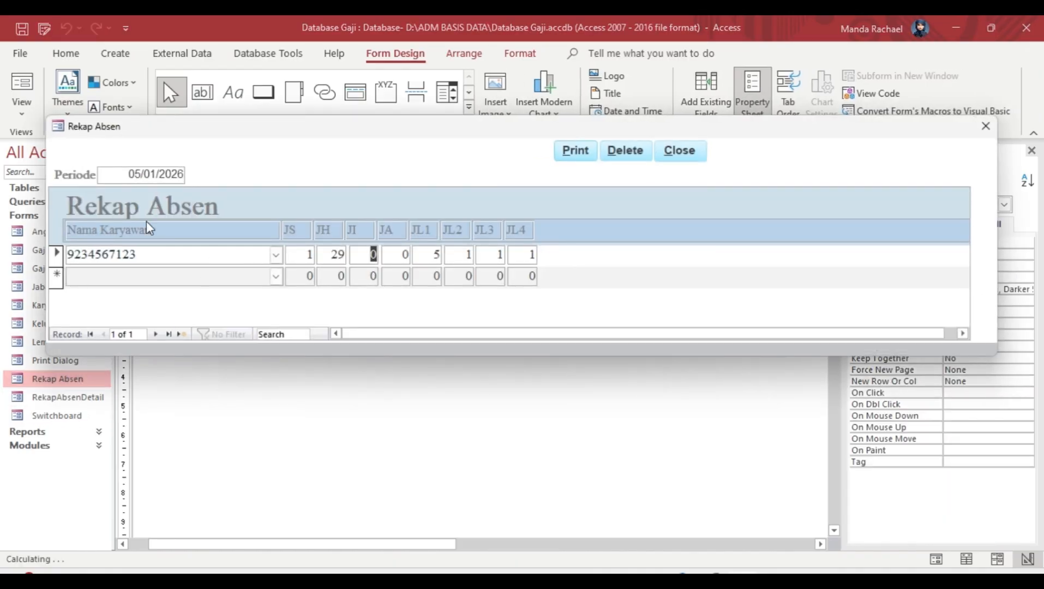
pyautogui.click(985, 126)
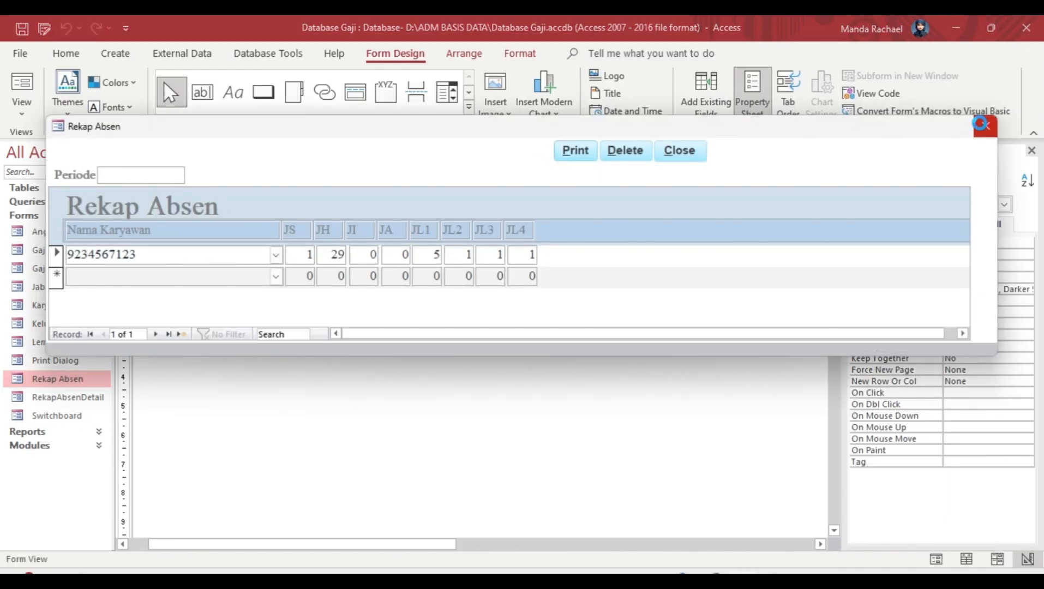
pyautogui.click(233, 95)
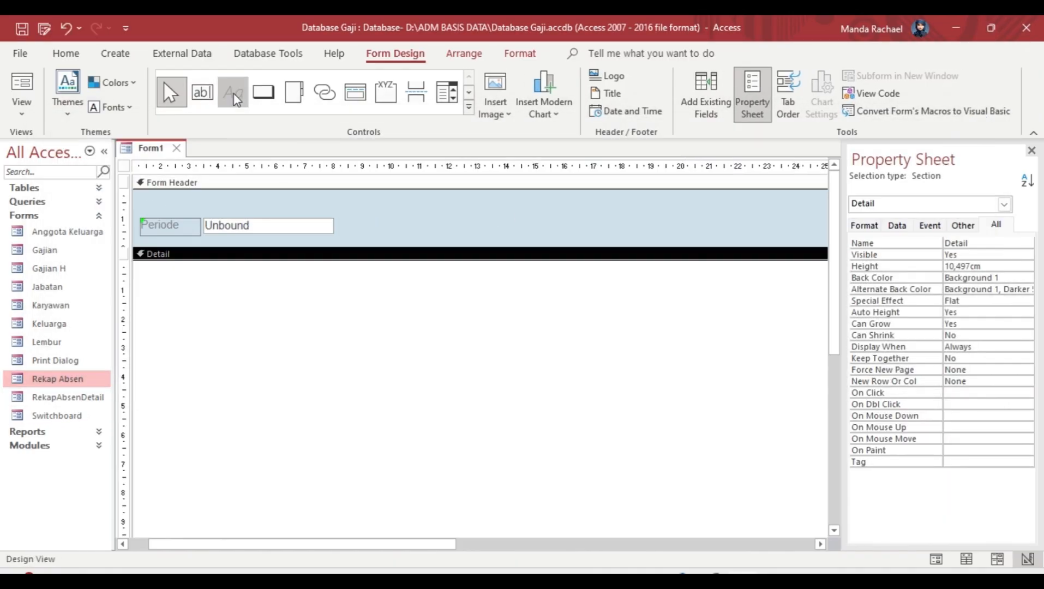
# Step: Draw a Subform/Subreport control in Detail using existing form RekapAbsenDetail, named RekapAbsenD
pyautogui.click(468, 109)
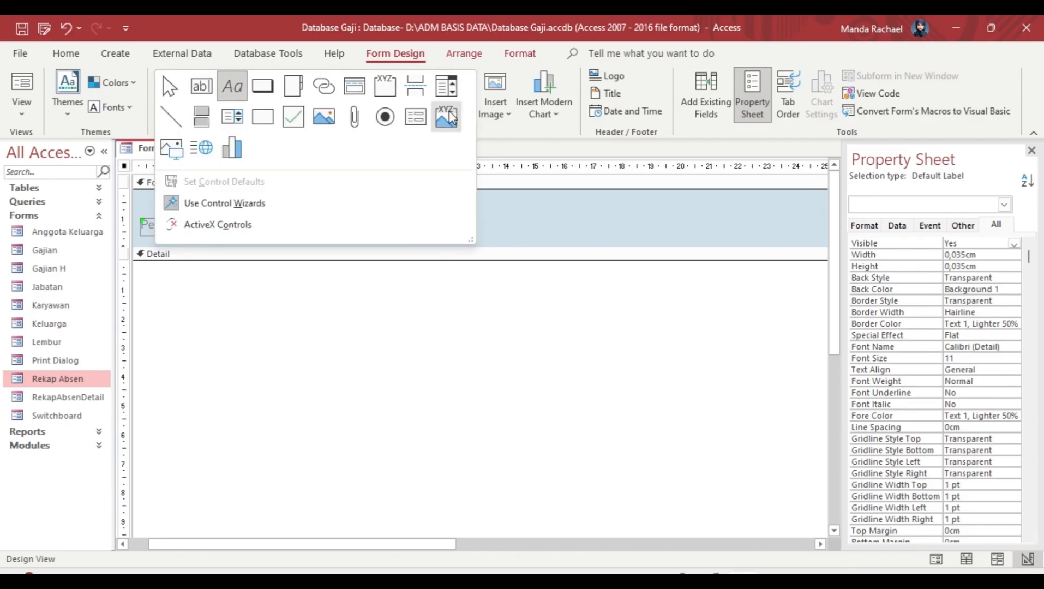
pyautogui.rightClick(417, 120)
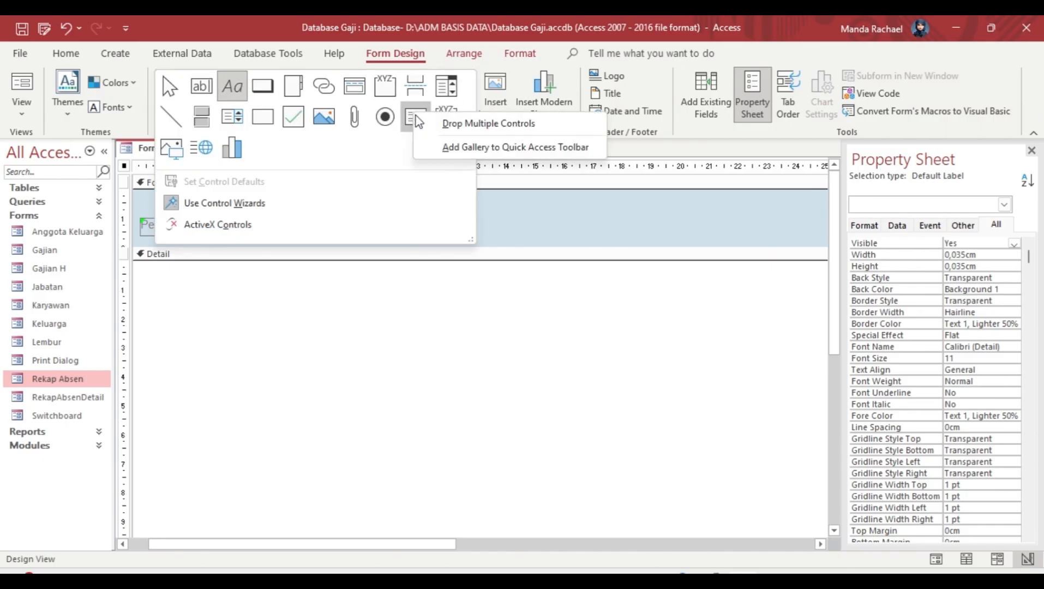
pyautogui.click(436, 123)
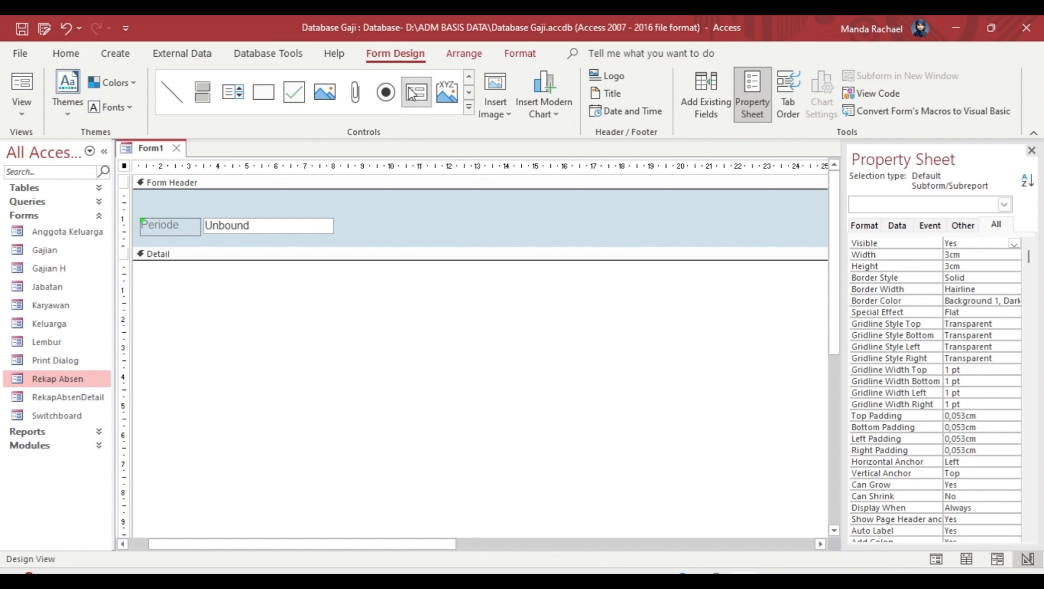
pyautogui.click(468, 75)
pyautogui.click(468, 107)
pyautogui.click(414, 116)
pyautogui.moveTo(156, 283); pyautogui.dragTo(561, 385)
pyautogui.click(458, 230)
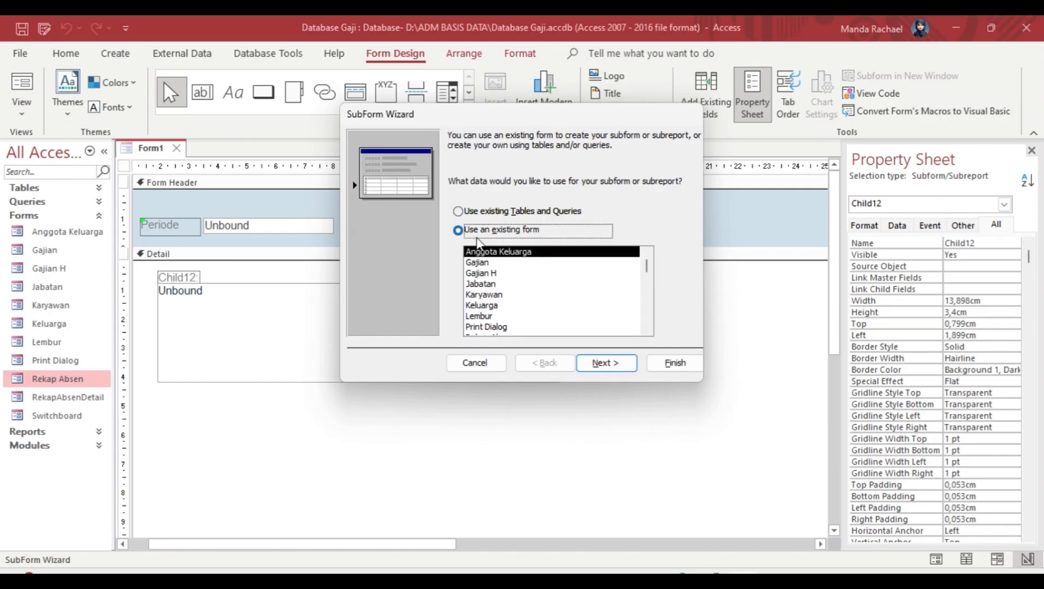
pyautogui.scroll(-3, 546, 289)
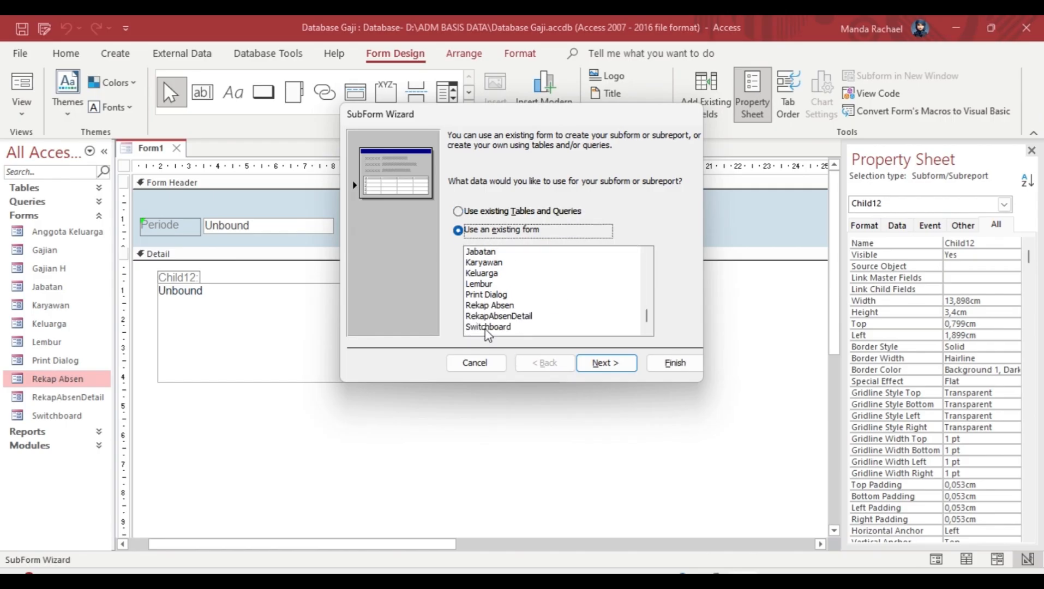
pyautogui.click(493, 316)
pyautogui.click(606, 363)
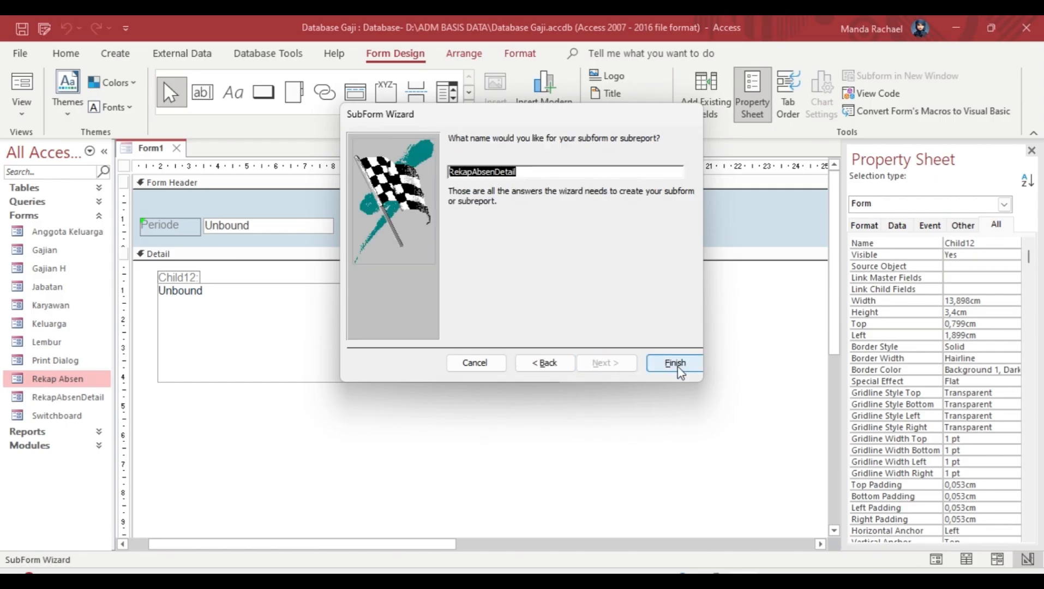
pyautogui.click(541, 174)
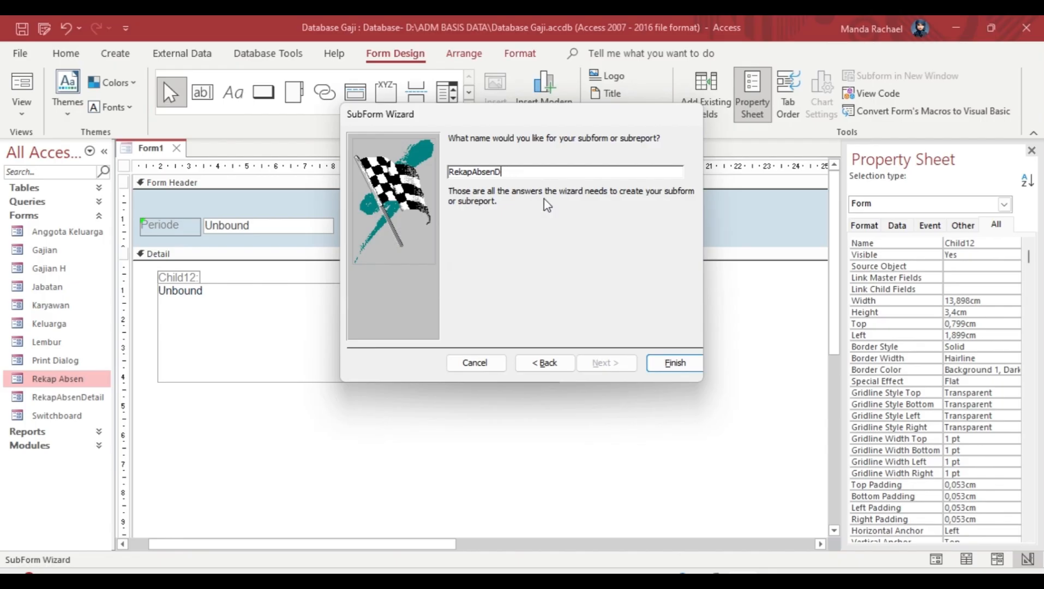
pyautogui.click(672, 363)
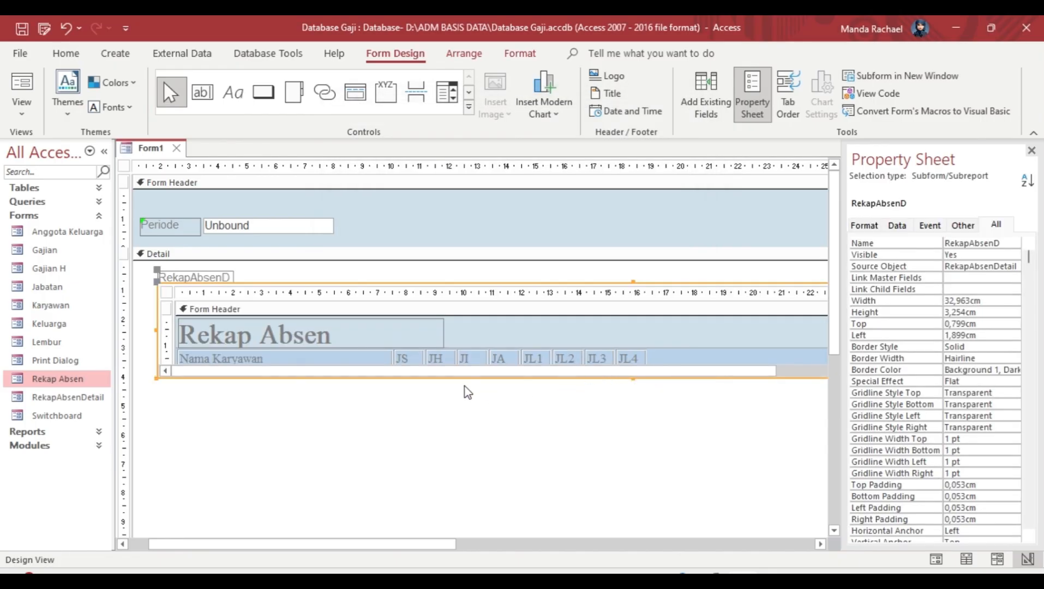
# Step: Make the subform taller, delete its RekapAbsenD label, and move it up and left
pyautogui.moveTo(633, 378); pyautogui.dragTo(633, 406)
pyautogui.click(632, 407)
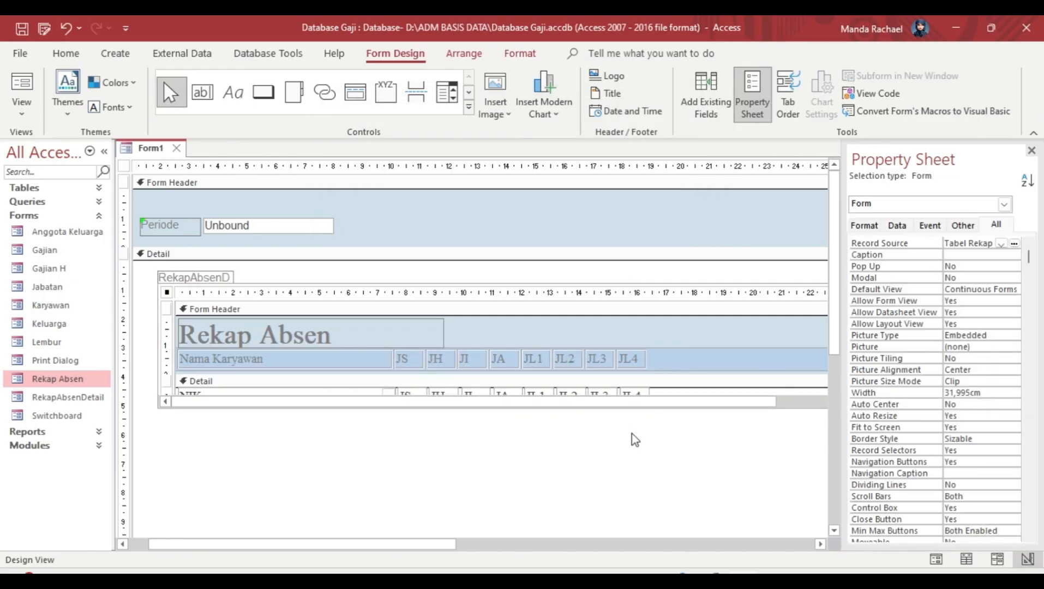
pyautogui.click(218, 277)
pyautogui.press('Delete')
pyautogui.moveTo(165, 293); pyautogui.dragTo(153, 287)
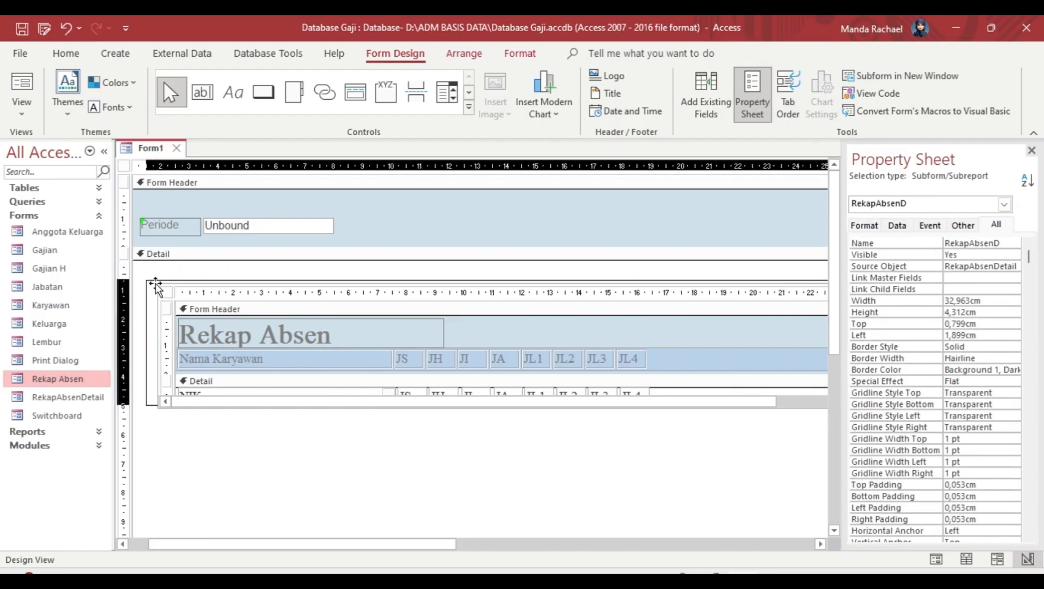
pyautogui.click(629, 425)
# Step: Select the subform's inner controls, then shift the subform slightly down and right
pyautogui.click(622, 401)
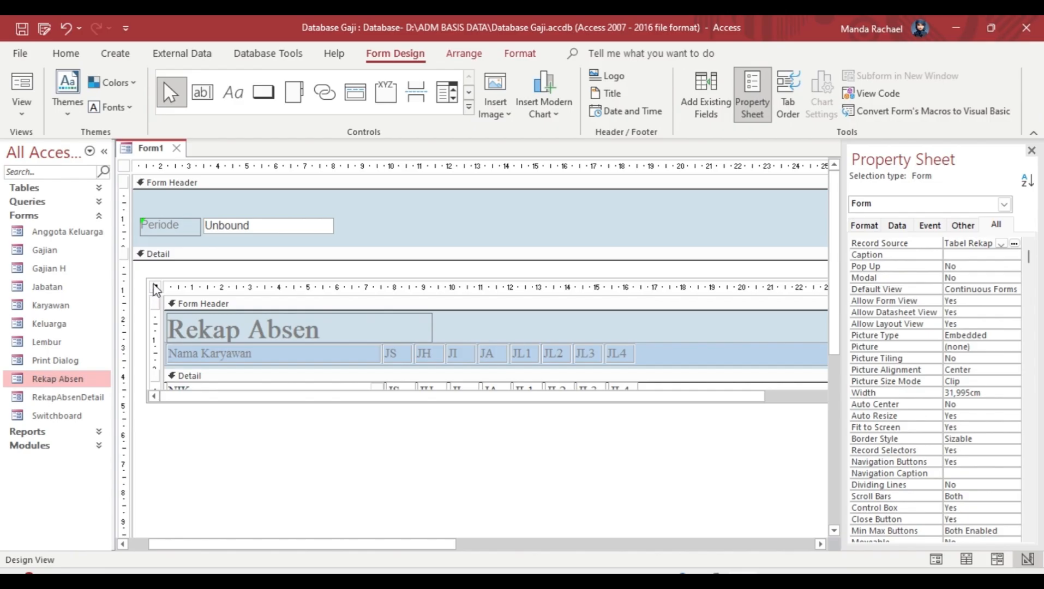
pyautogui.click(155, 365)
pyautogui.click(156, 386)
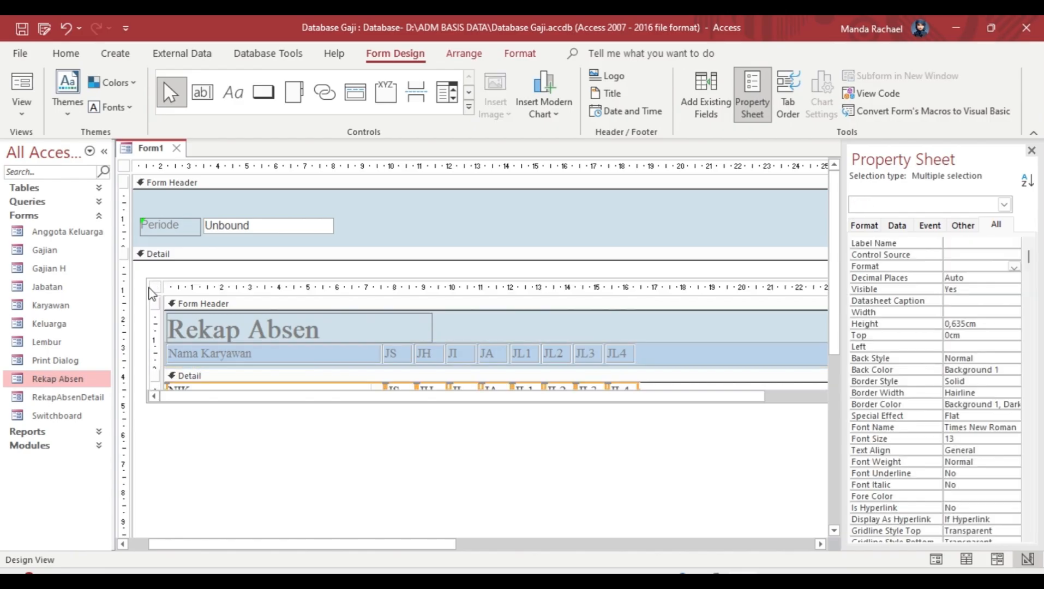
pyautogui.click(235, 285)
pyautogui.moveTo(637, 323); pyautogui.dragTo(768, 401)
pyautogui.click(772, 400)
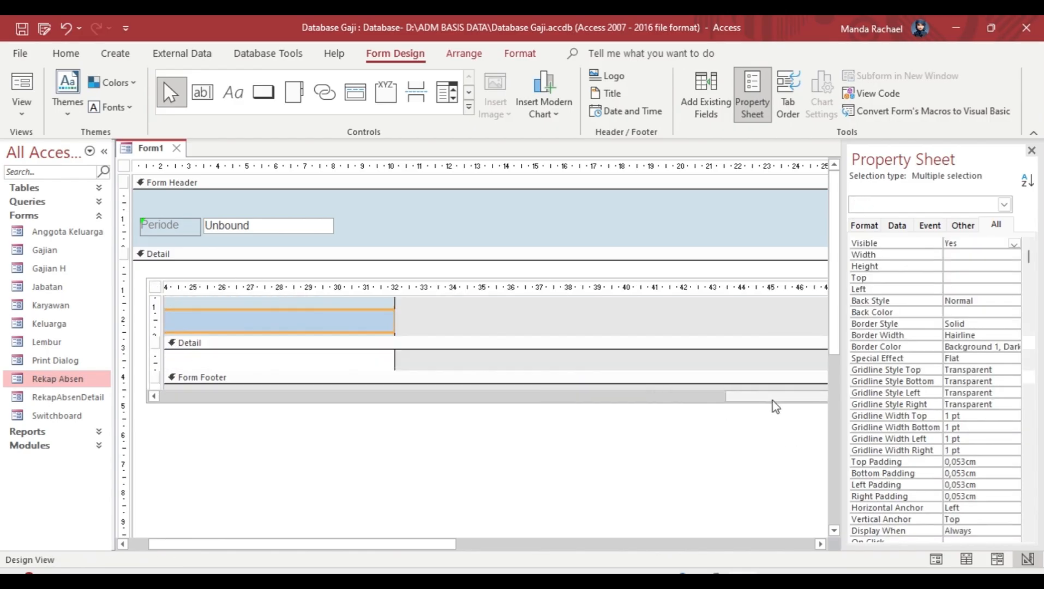
pyautogui.click(727, 410)
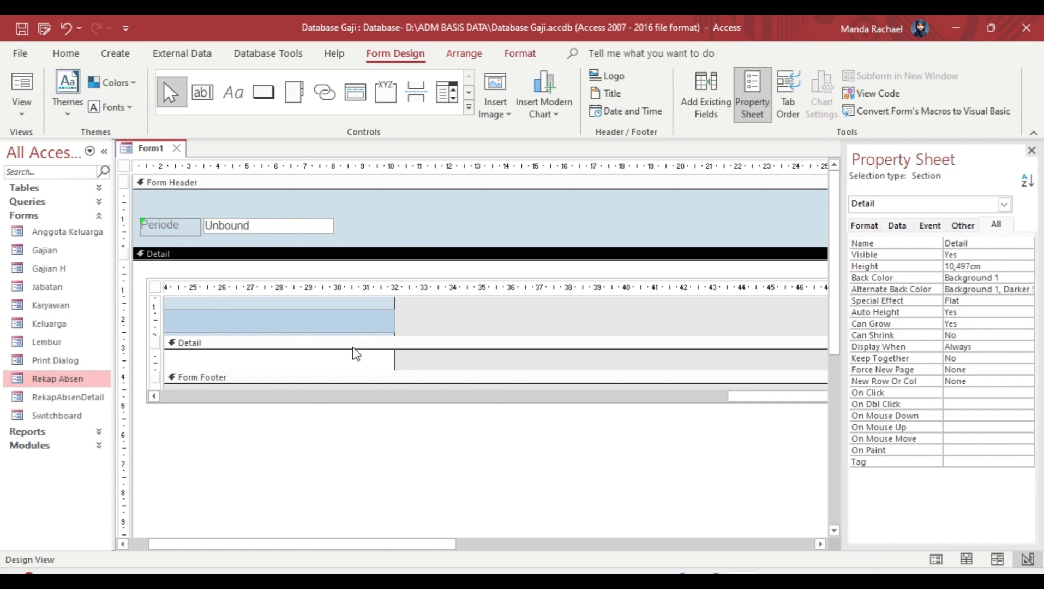
pyautogui.moveTo(411, 277); pyautogui.dragTo(424, 328)
pyautogui.hotkey('ctrl', 'z')
pyautogui.hotkey('ctrl', 'y')
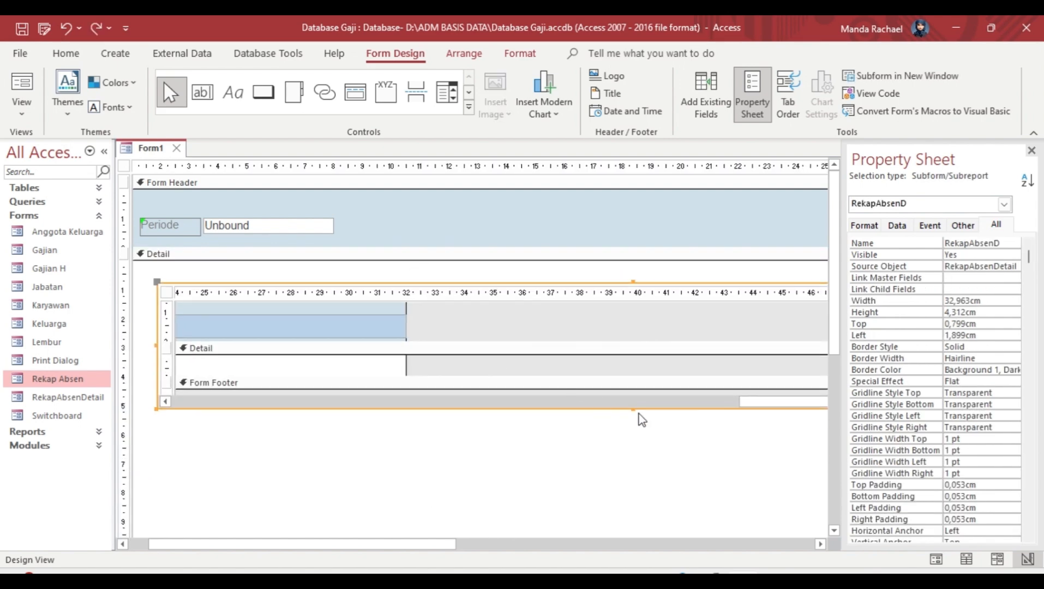
# Step: Switch Form1 to Form View to see the subform's attendance data
pyautogui.click(629, 404)
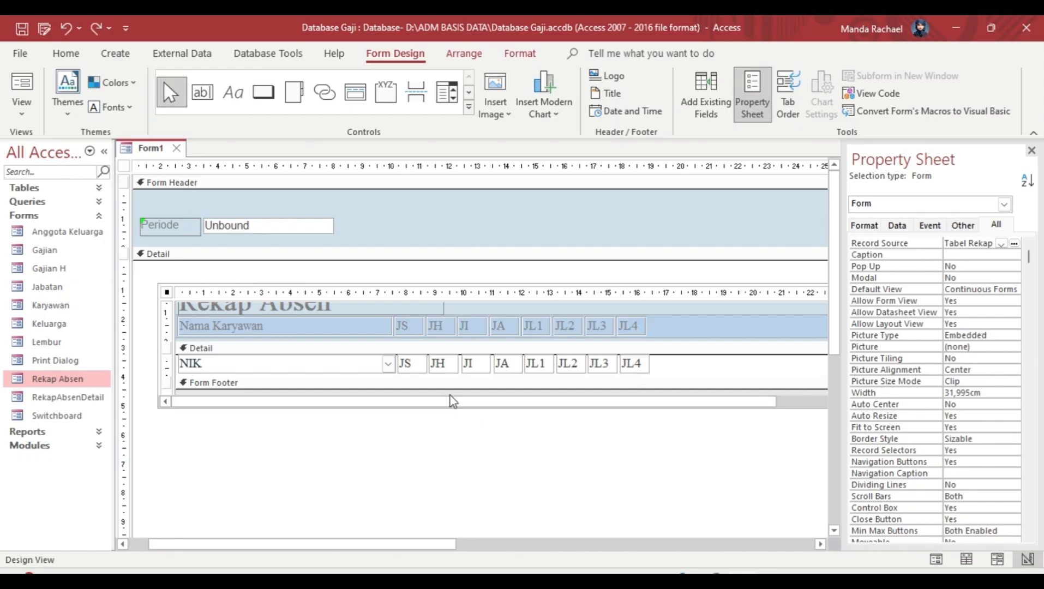
pyautogui.scroll(2, 361, 344)
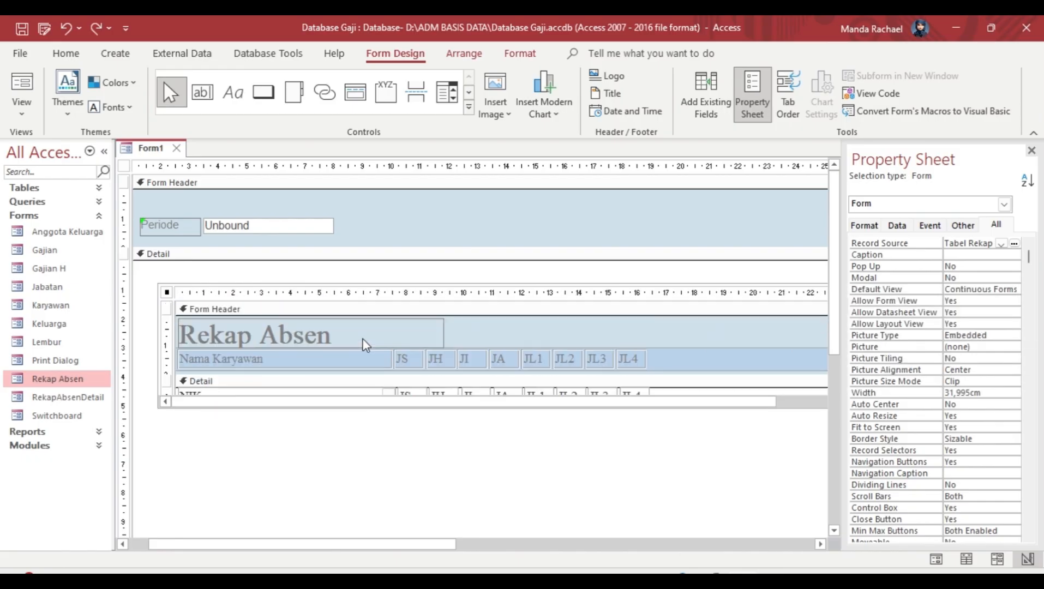
pyautogui.click(159, 404)
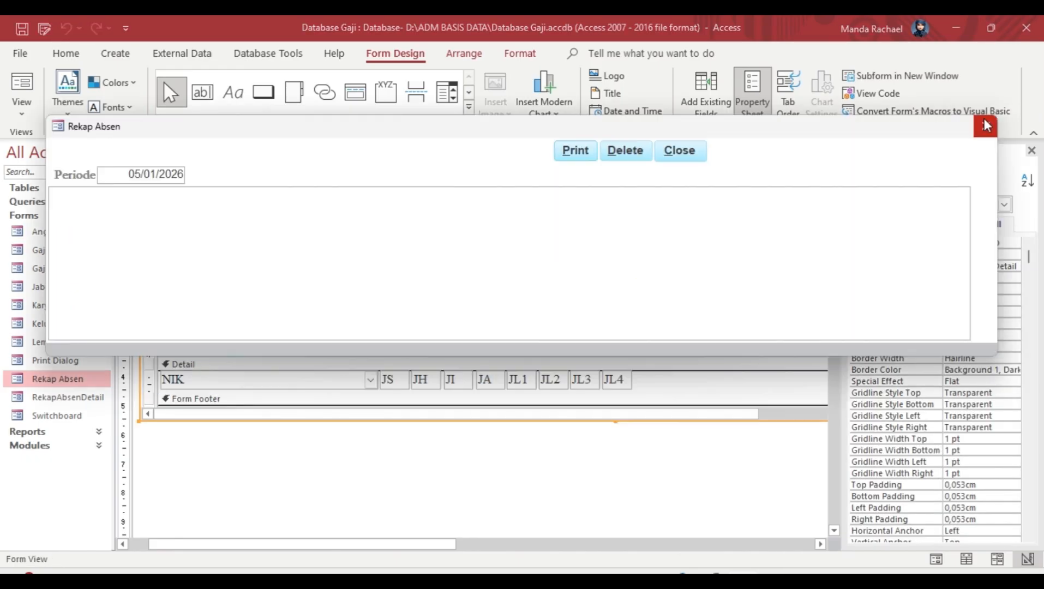
pyautogui.click(985, 126)
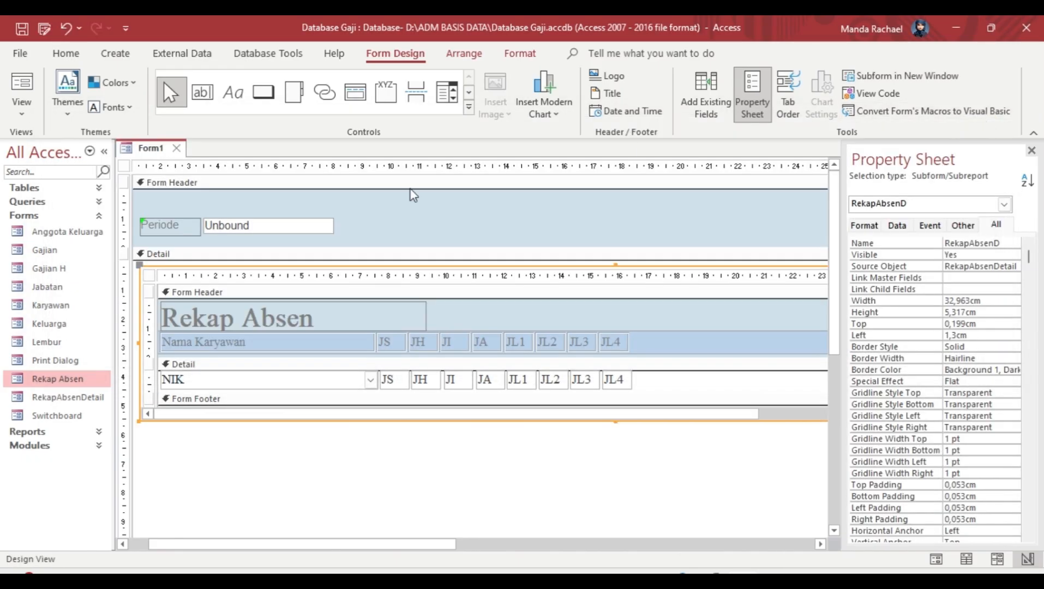
pyautogui.click(21, 114)
pyautogui.click(65, 144)
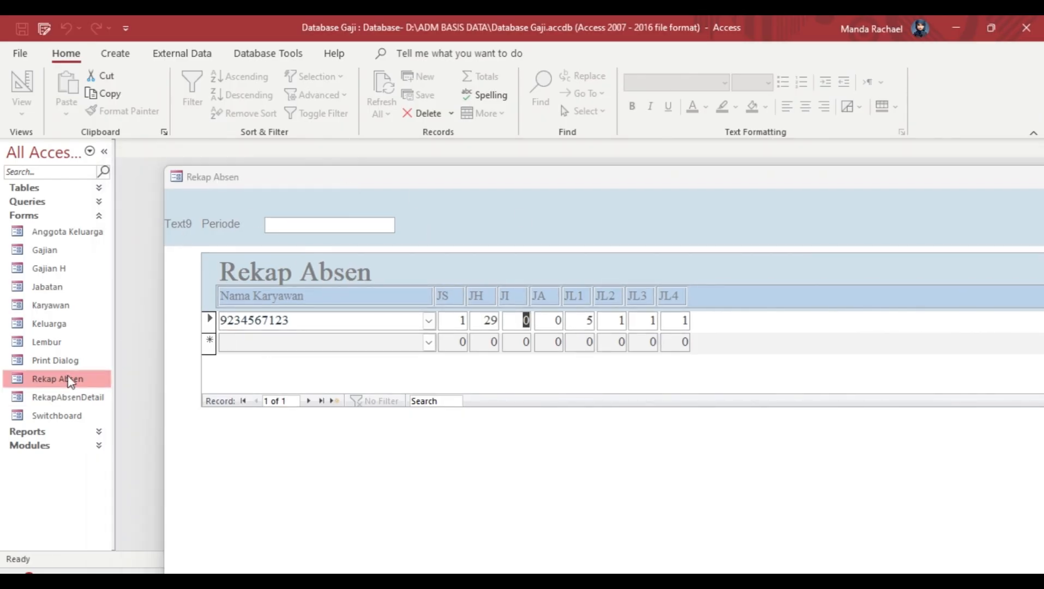
# Step: Open and close the Rekap Absen popup, then reposition the form window
pyautogui.doubleClick(60, 379)
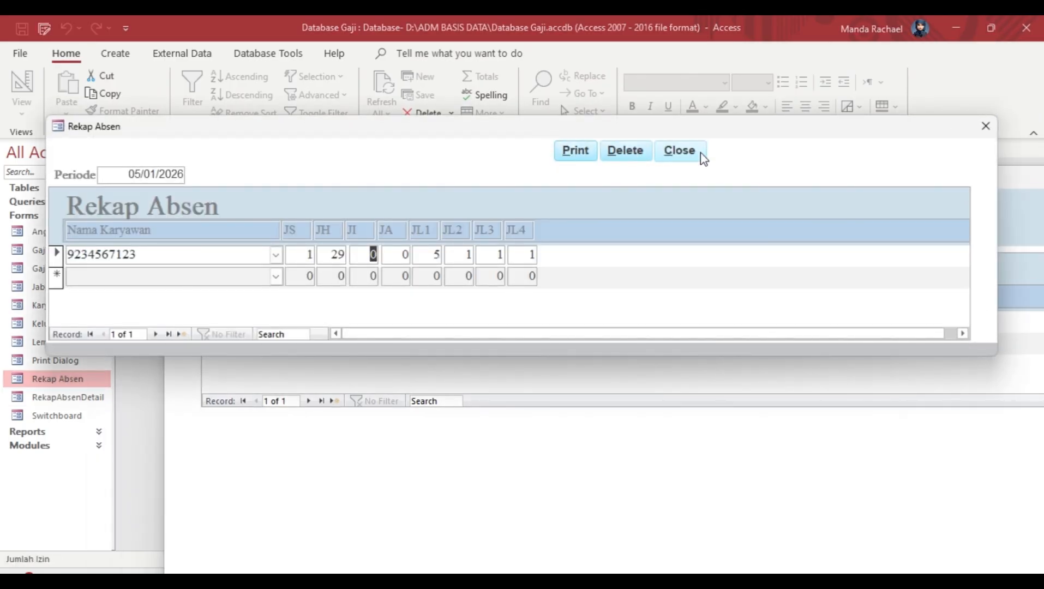
pyautogui.click(985, 126)
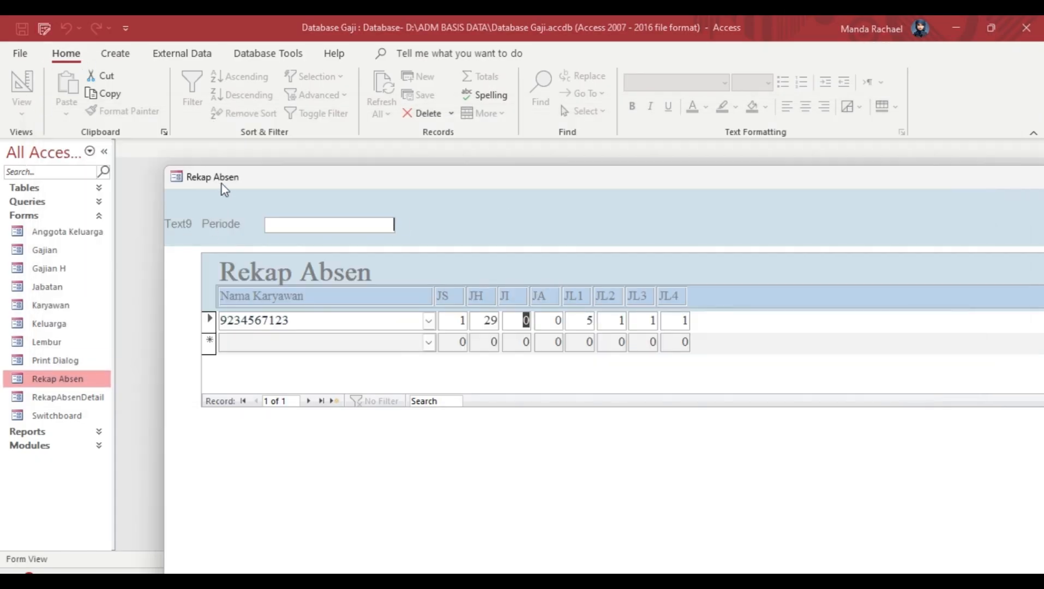
pyautogui.moveTo(222, 185); pyautogui.dragTo(88, 156)
pyautogui.moveTo(161, 158); pyautogui.dragTo(270, 166)
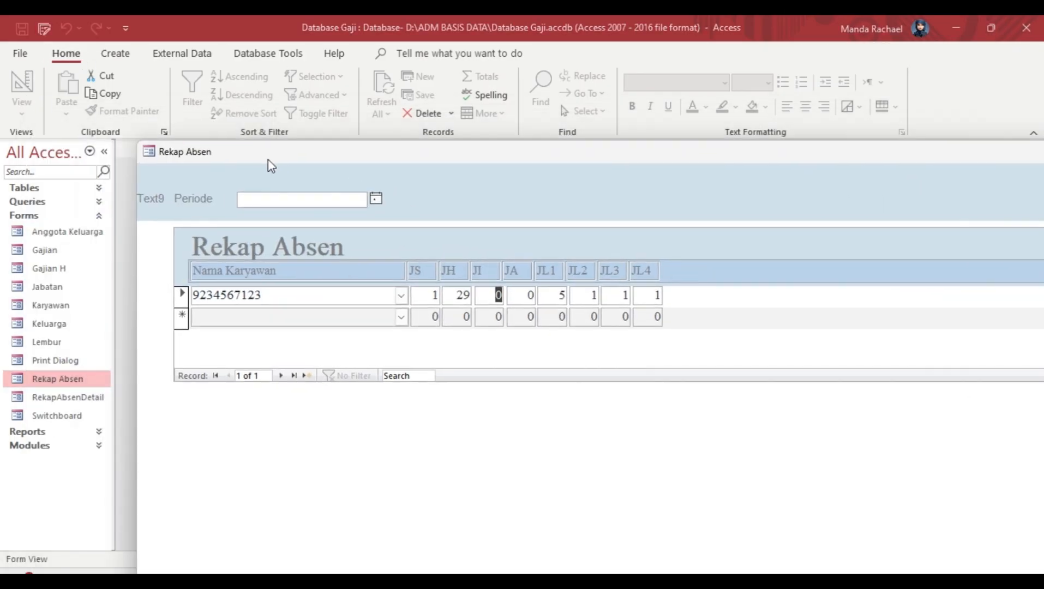
# Step: Reopen Rekap Absen in Design View, dismiss the save prompt, and start Save As with F12
pyautogui.rightClick(156, 204)
pyautogui.click(74, 386)
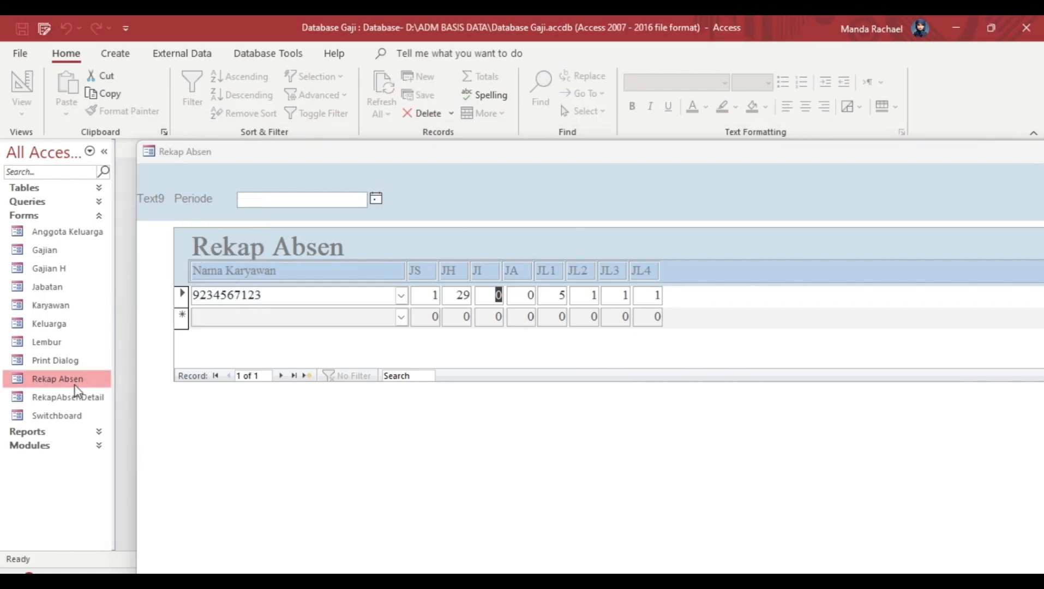
pyautogui.rightClick(74, 385)
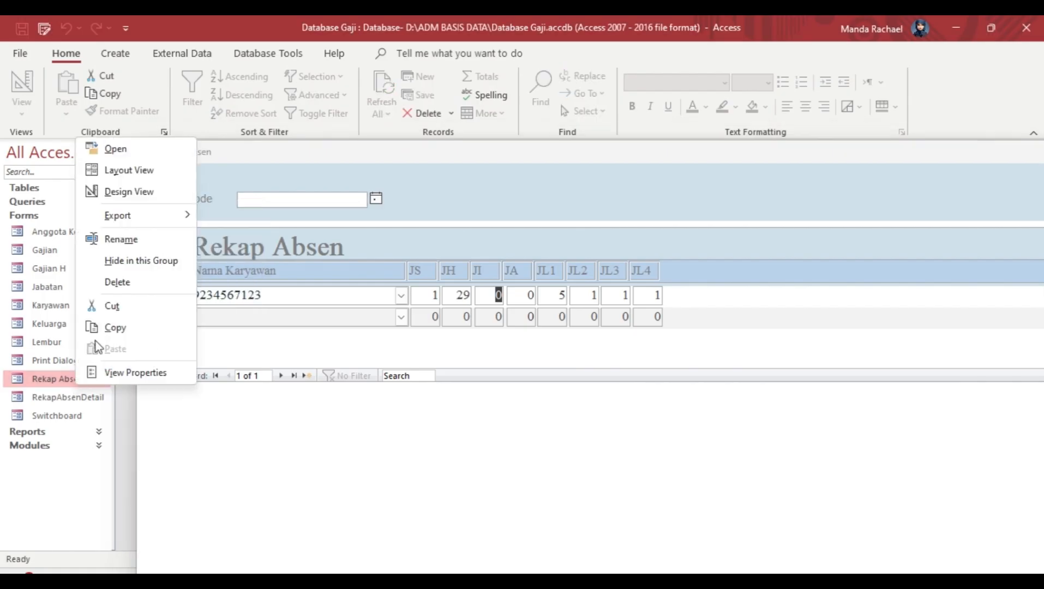
pyautogui.click(152, 193)
pyautogui.click(664, 277)
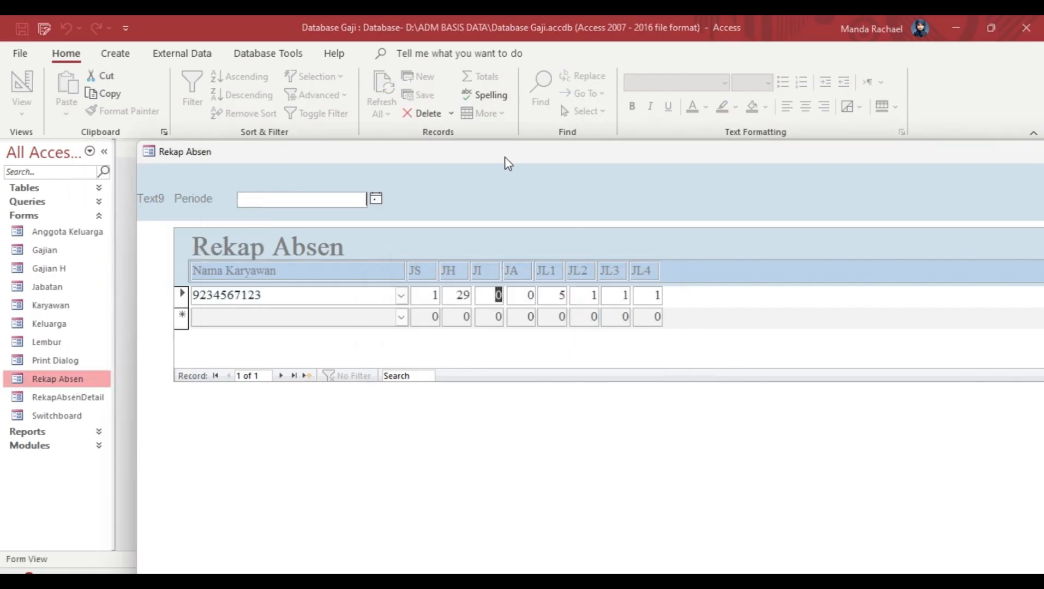
pyautogui.rightClick(212, 398)
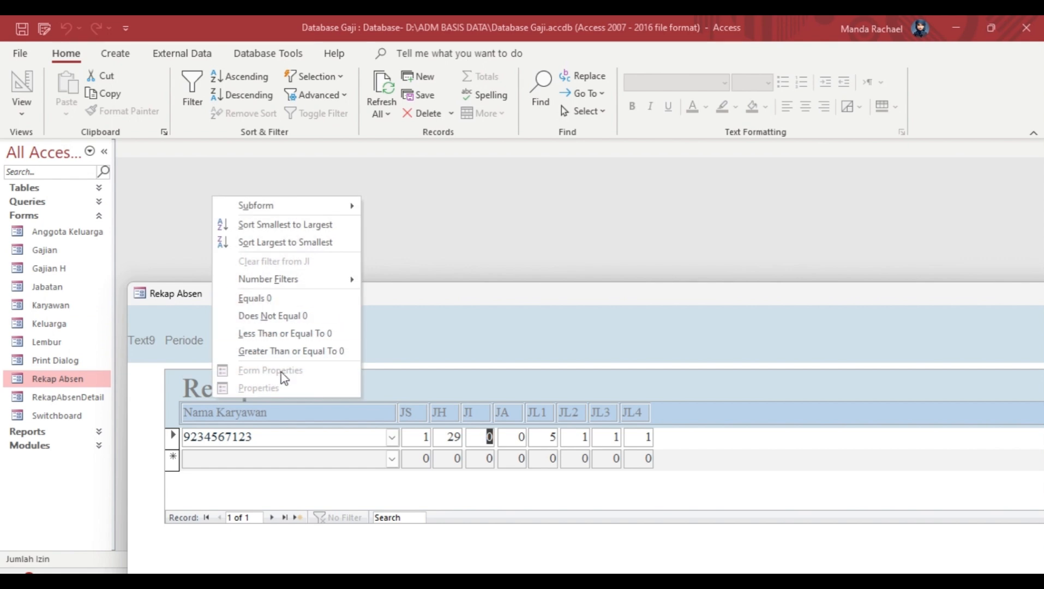
pyautogui.click(150, 381)
pyautogui.click(81, 377)
pyautogui.press('F12')
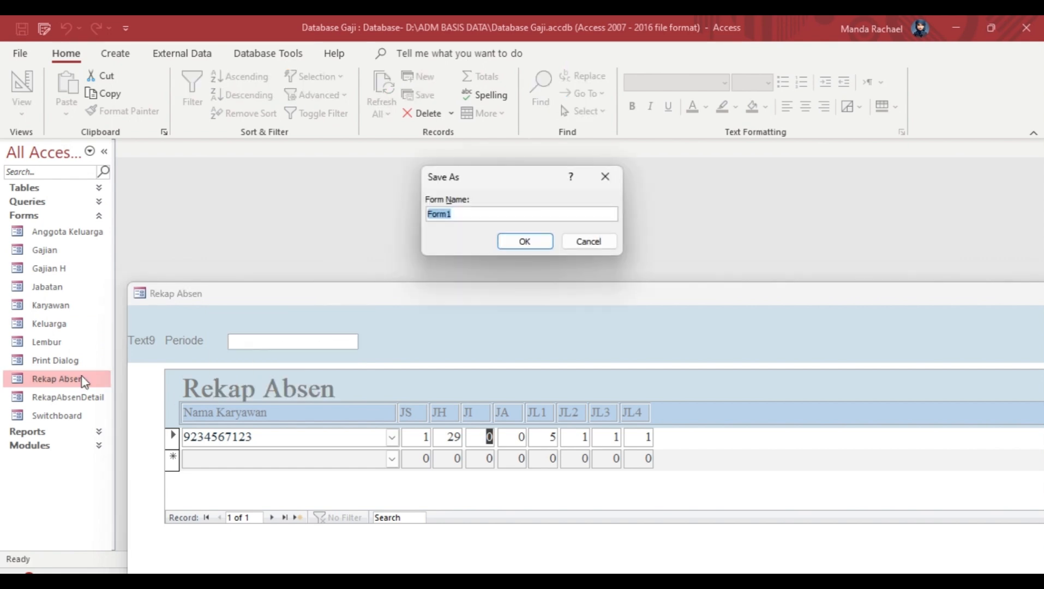
# Step: Save the new form as Form1 and open it to view its data
pyautogui.click(515, 241)
pyautogui.click(72, 249)
pyautogui.rightClick(72, 249)
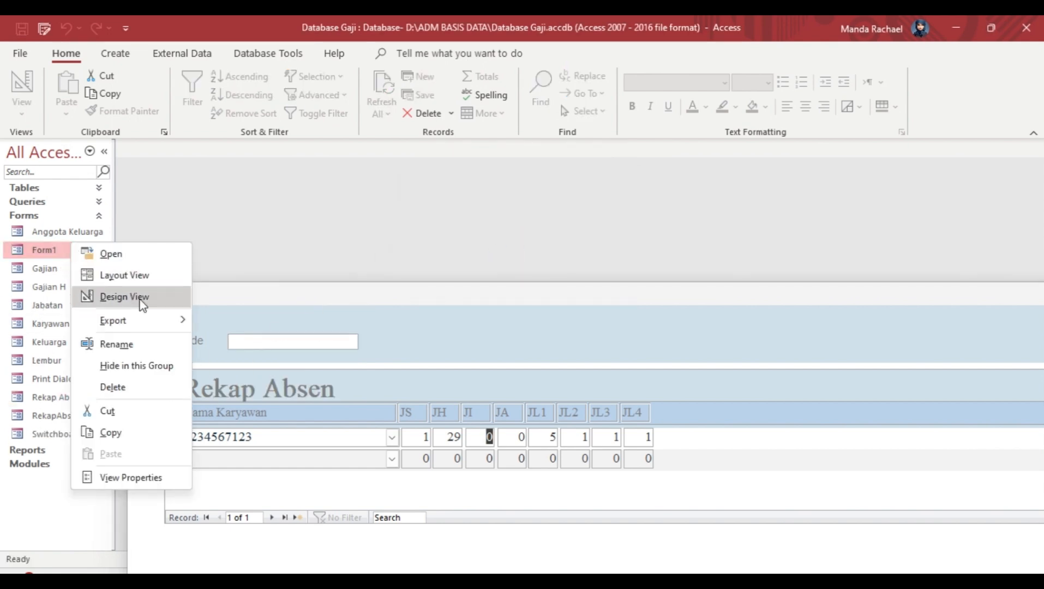
pyautogui.click(110, 254)
pyautogui.click(295, 342)
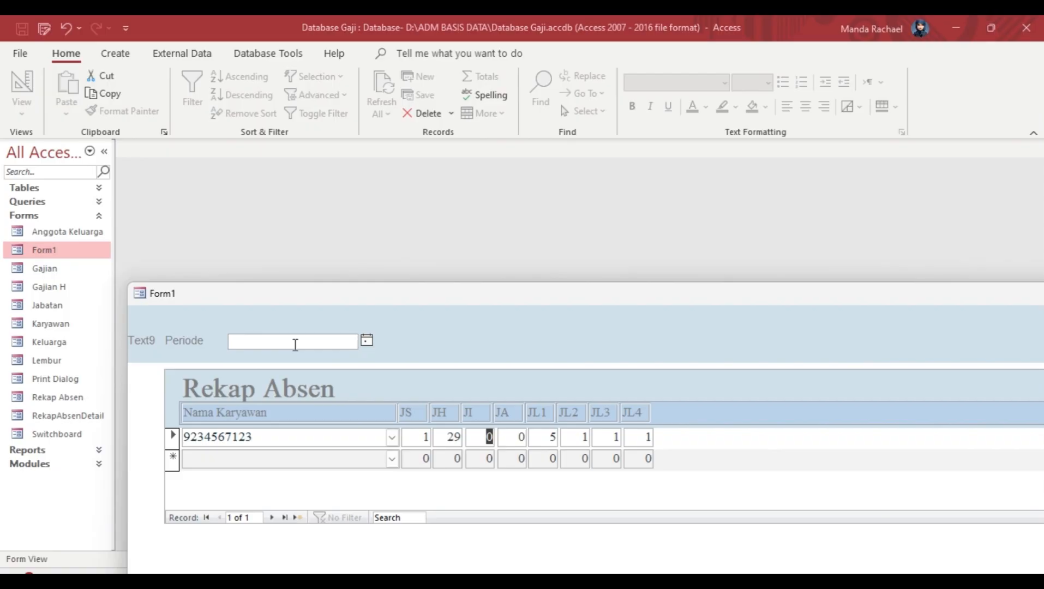
# Step: Delete the stray Text label, move Periode and its box left, check Form View, then open Gajian H
pyautogui.rightClick(66, 252)
pyautogui.click(117, 306)
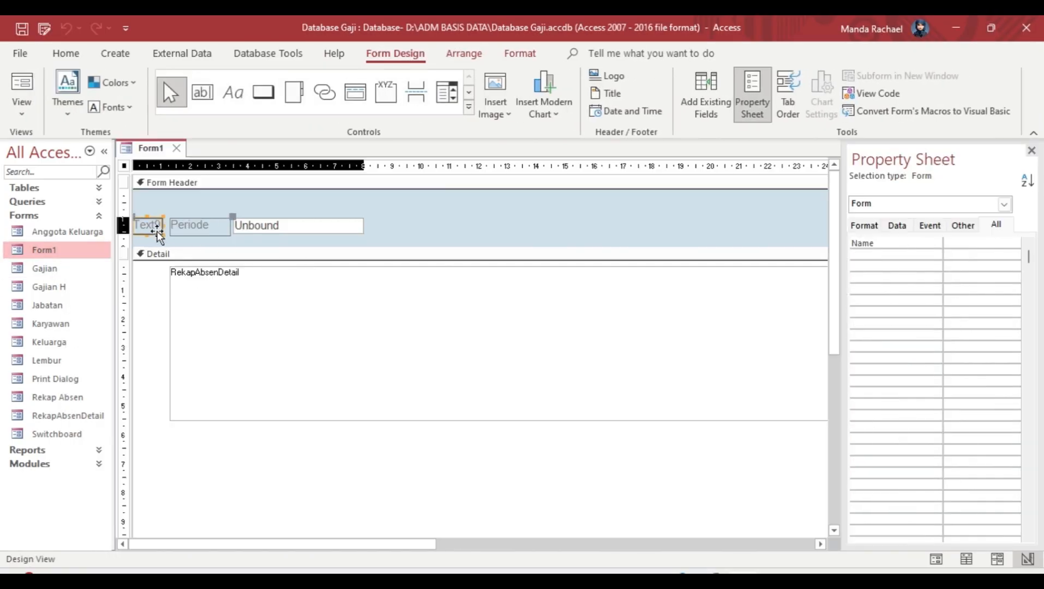
pyautogui.press('Delete')
pyautogui.moveTo(158, 205); pyautogui.dragTo(437, 243)
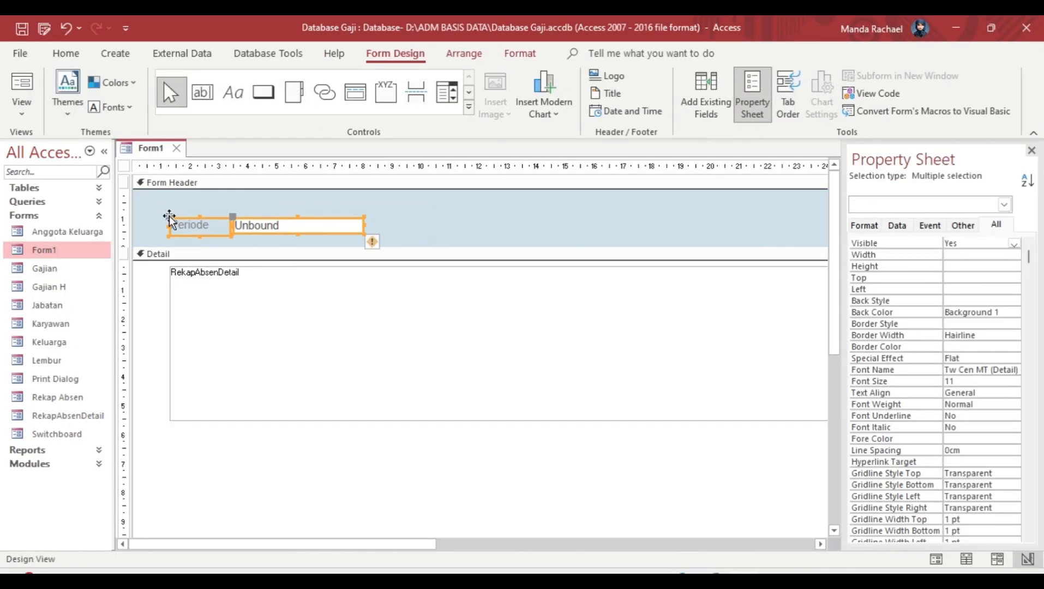
pyautogui.moveTo(170, 218); pyautogui.dragTo(149, 218)
pyautogui.moveTo(230, 216); pyautogui.dragTo(213, 216)
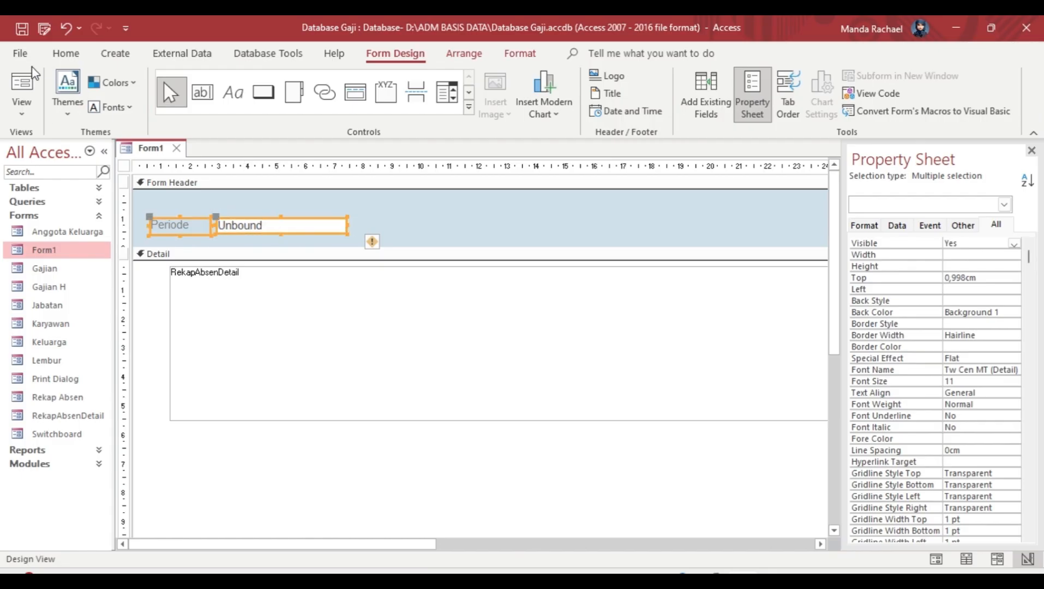
pyautogui.click(23, 105)
pyautogui.click(61, 143)
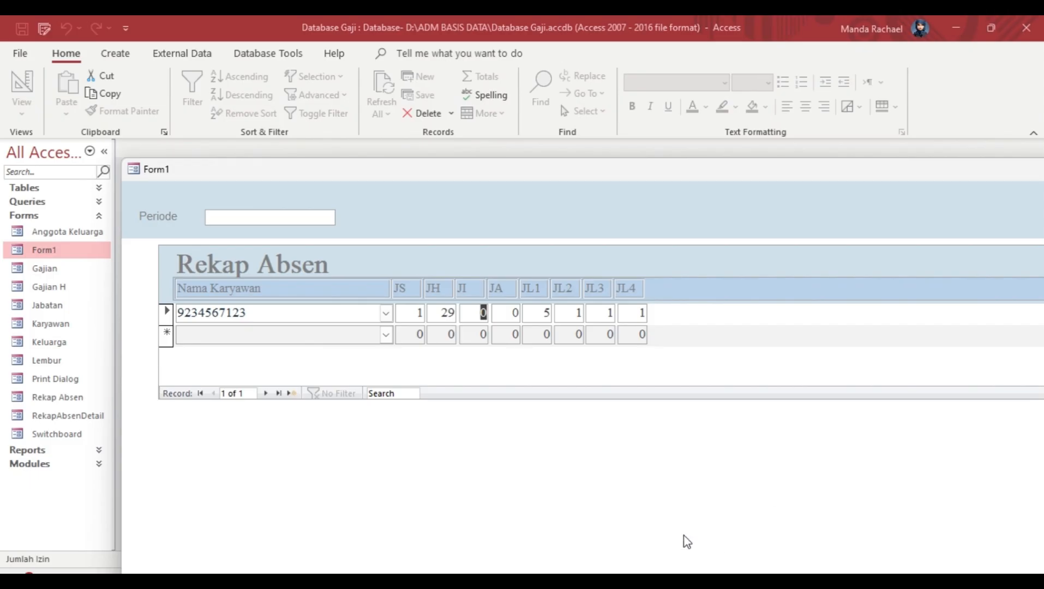
pyautogui.click(64, 288)
pyautogui.doubleClick(63, 288)
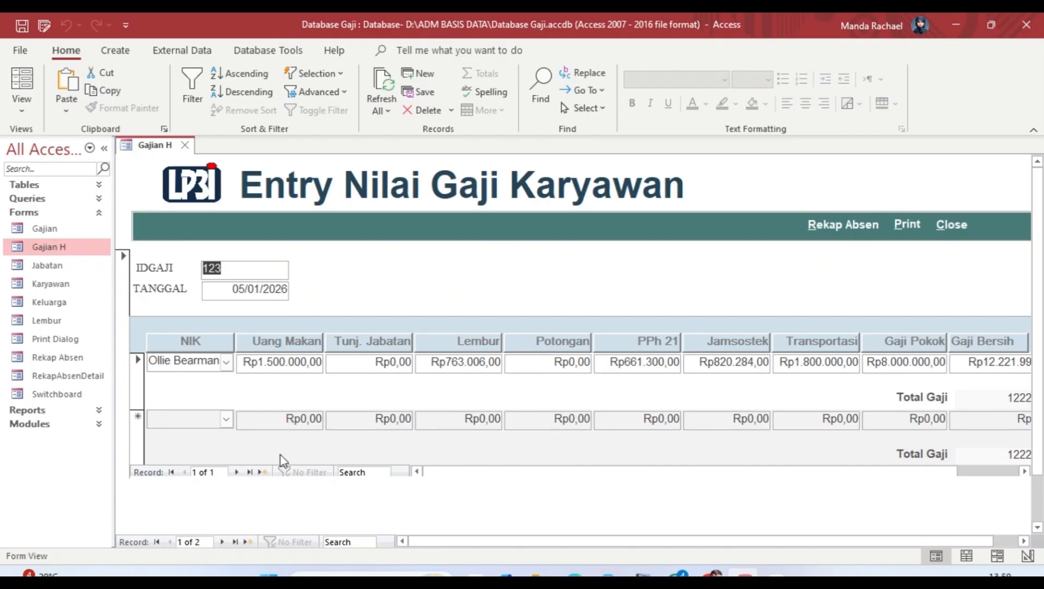
# Step: Move to the next payroll record and reopen the Gajian form
pyautogui.click(221, 542)
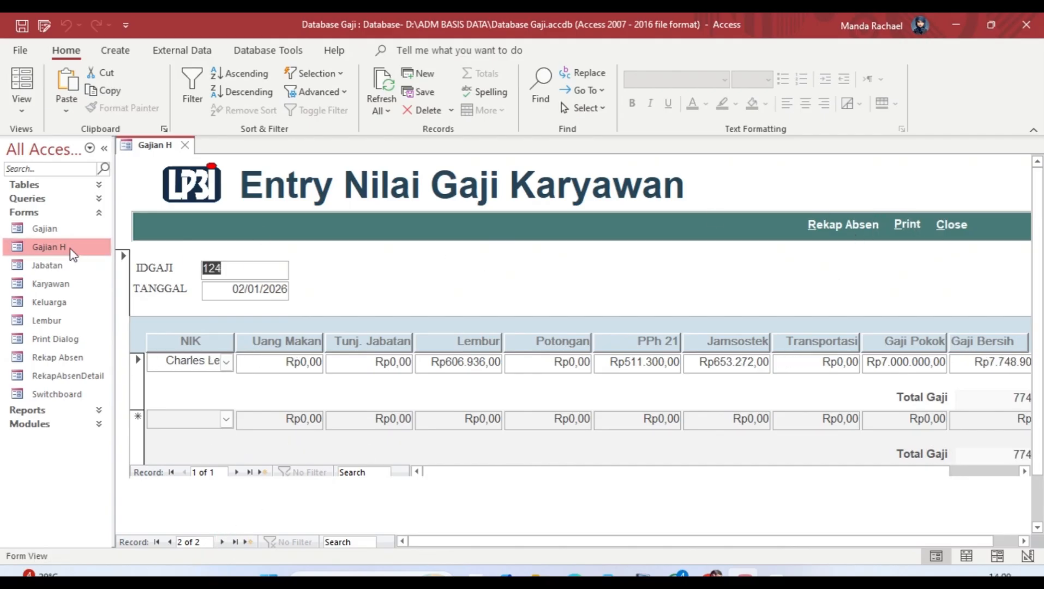
pyautogui.doubleClick(67, 228)
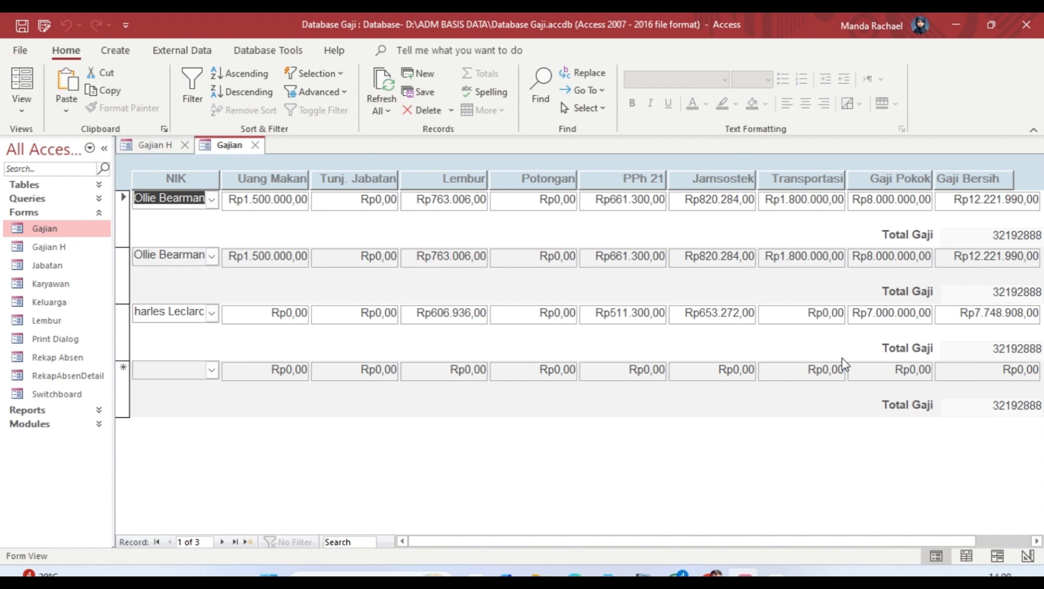
pyautogui.click(774, 572)
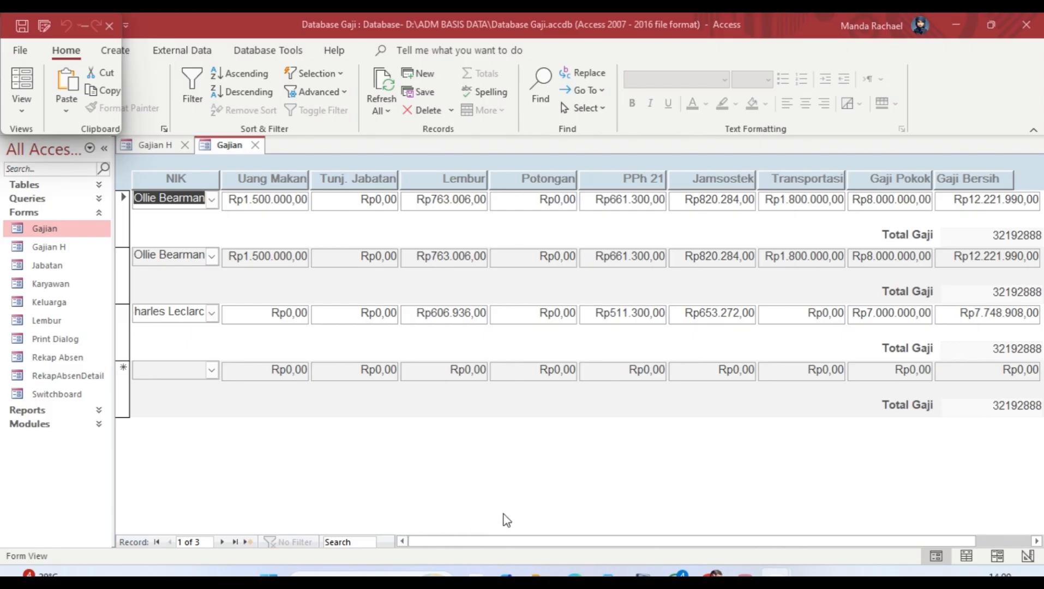
pyautogui.moveTo(660, 542); pyautogui.dragTo(551, 551)
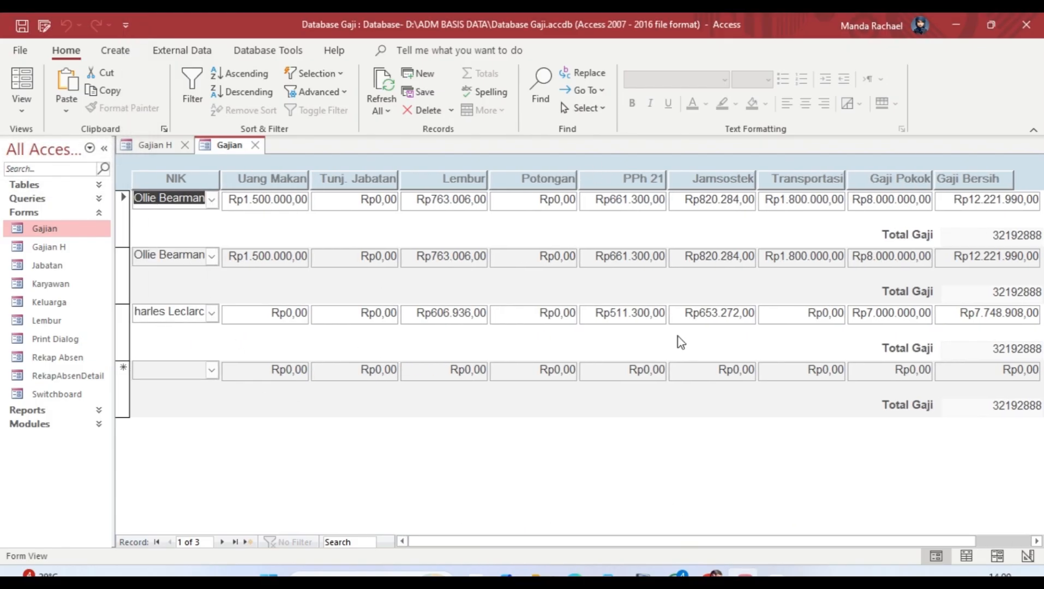
# Step: Switch the Gajian form to Design View
pyautogui.click(21, 108)
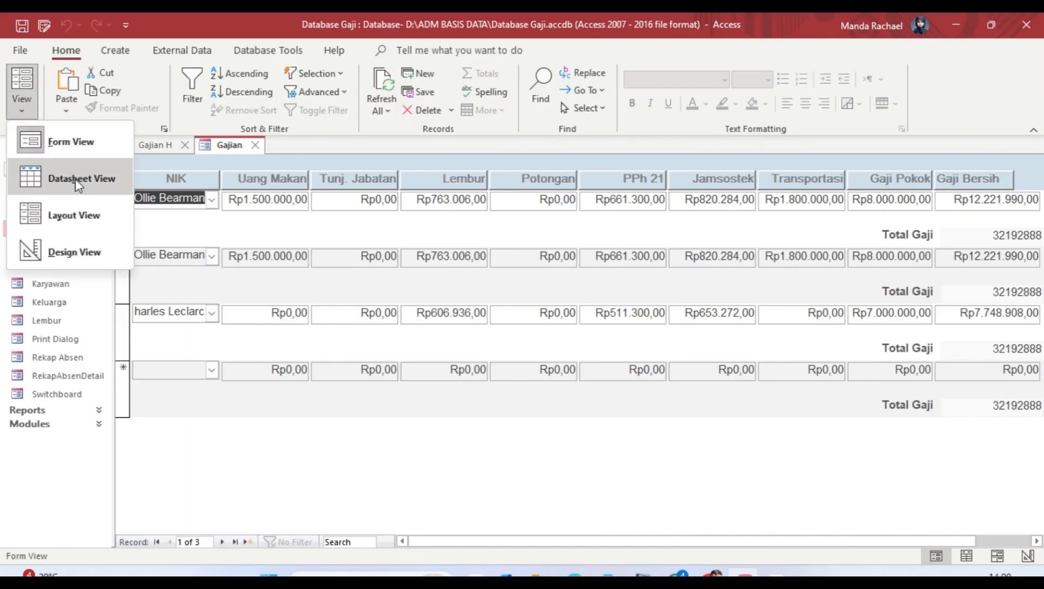
pyautogui.click(68, 250)
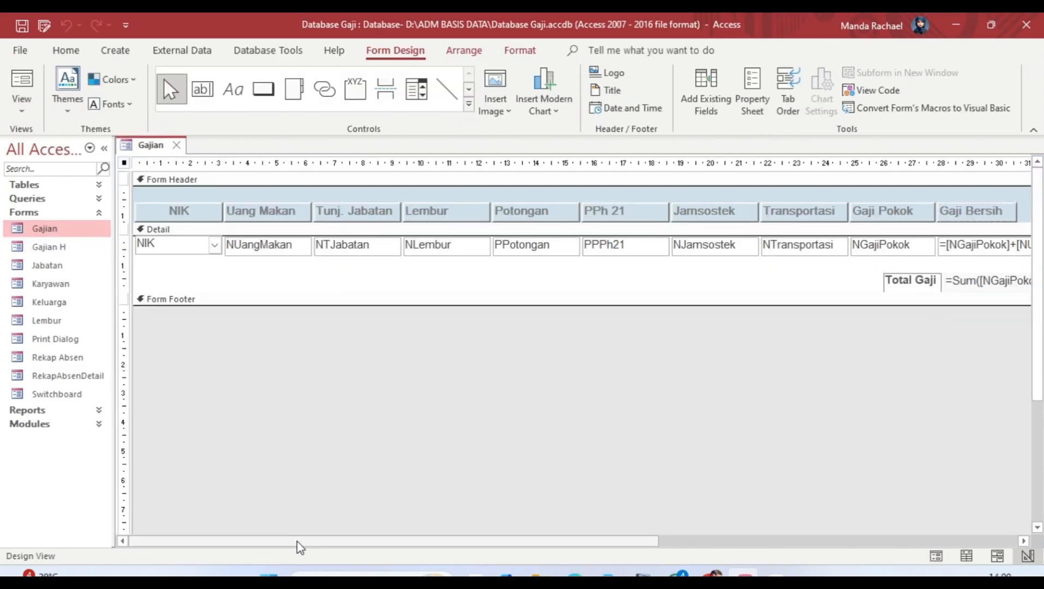
pyautogui.moveTo(296, 541); pyautogui.dragTo(382, 539)
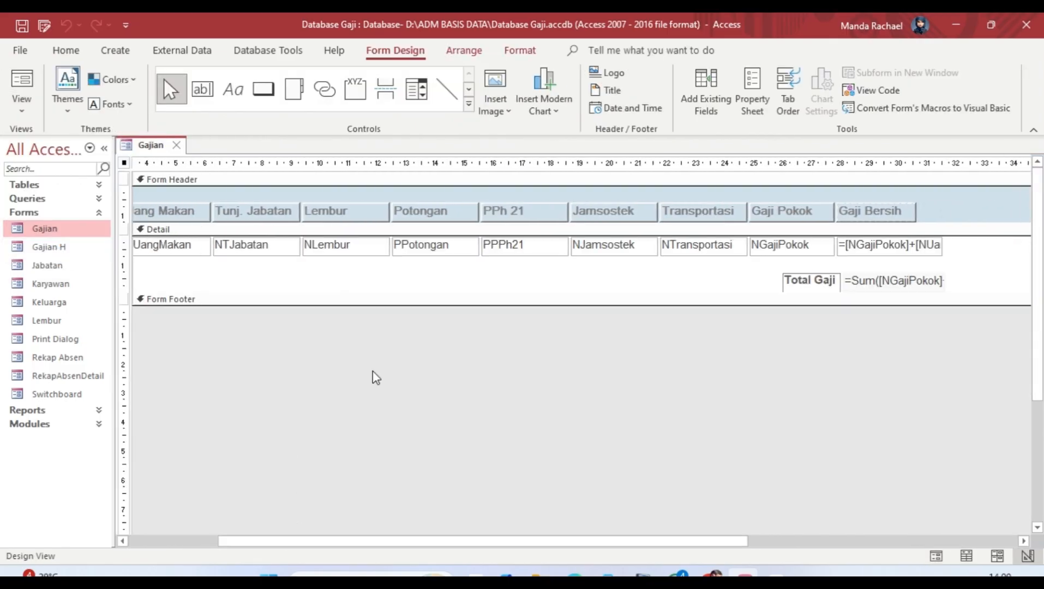
pyautogui.click(17, 96)
pyautogui.click(94, 266)
# Step: Show the form's Property Sheet and check Format and Data properties, including Record Source Tabel Gajian
pyautogui.click(752, 82)
pyautogui.click(816, 222)
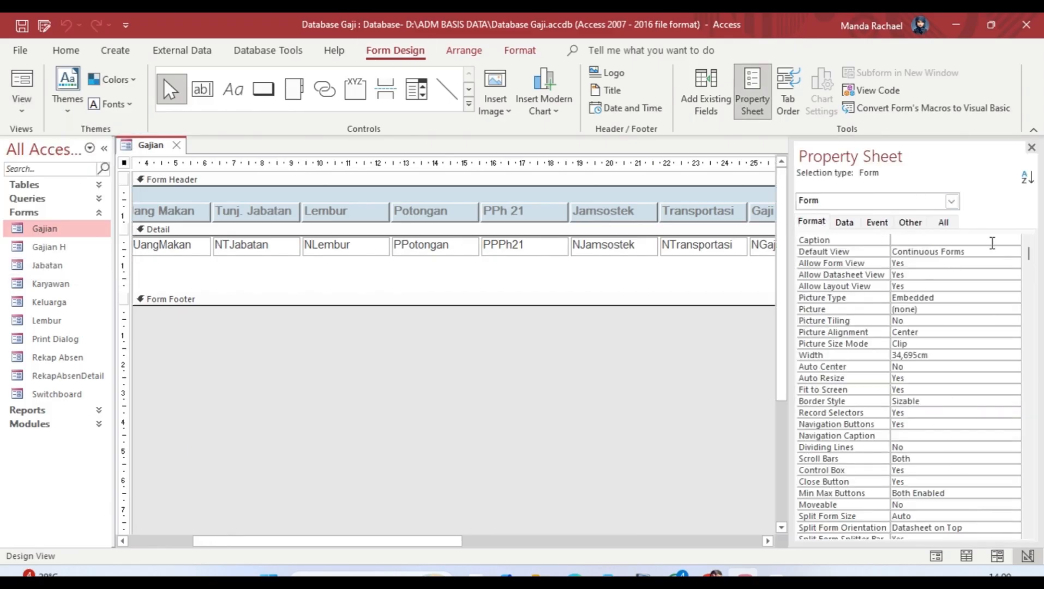
pyautogui.moveTo(1029, 263); pyautogui.dragTo(1039, 559)
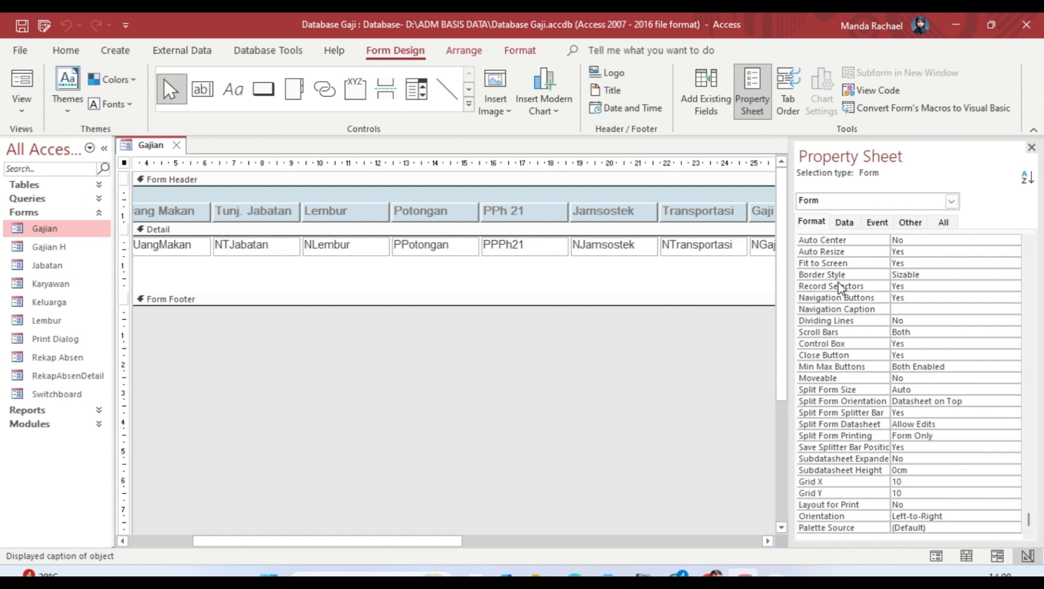
pyautogui.click(844, 222)
pyautogui.click(964, 240)
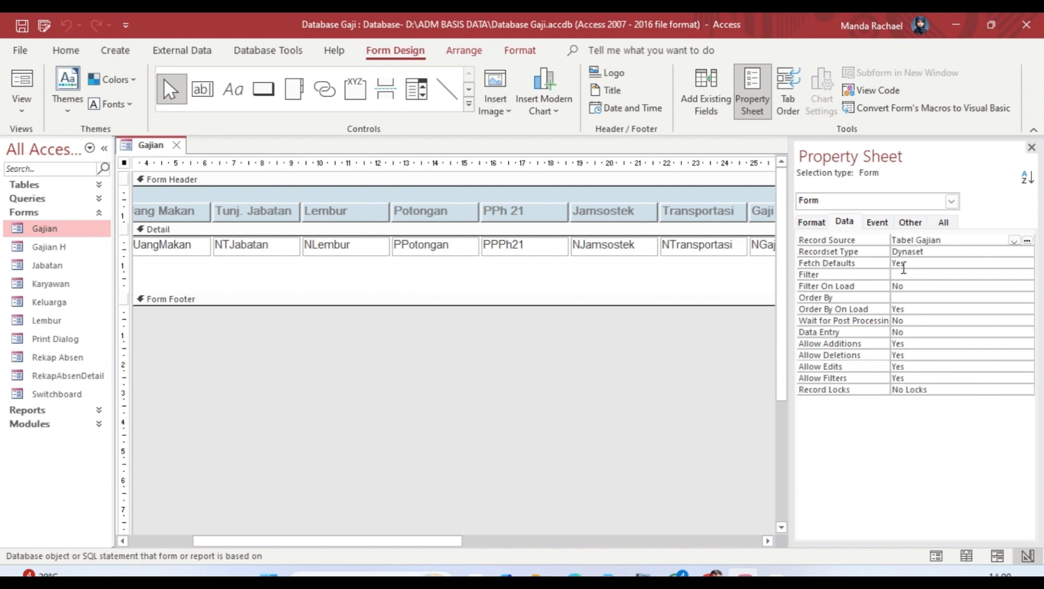
# Step: Review the Event and Other properties (Cycle, Use Default Paper Size), then scroll back to the NIK column
pyautogui.click(877, 221)
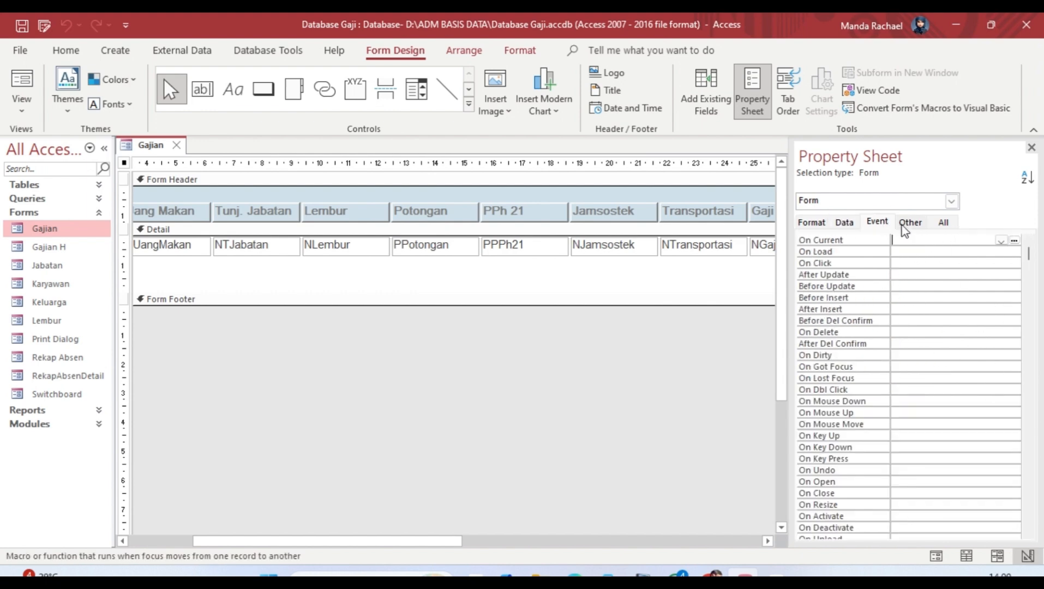
pyautogui.moveTo(1029, 252); pyautogui.dragTo(1041, 525)
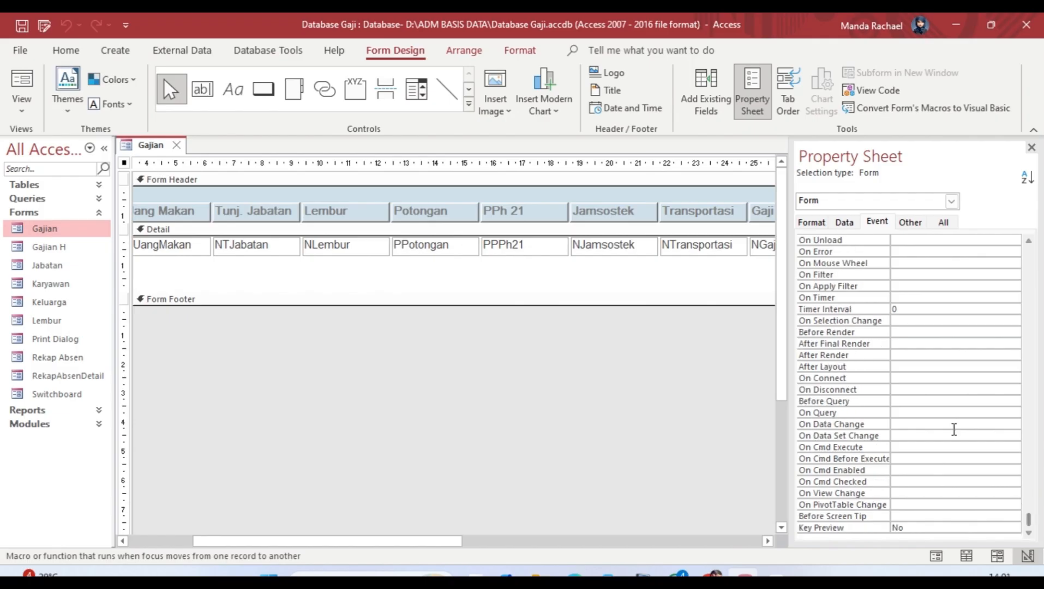
pyautogui.click(909, 225)
pyautogui.click(913, 263)
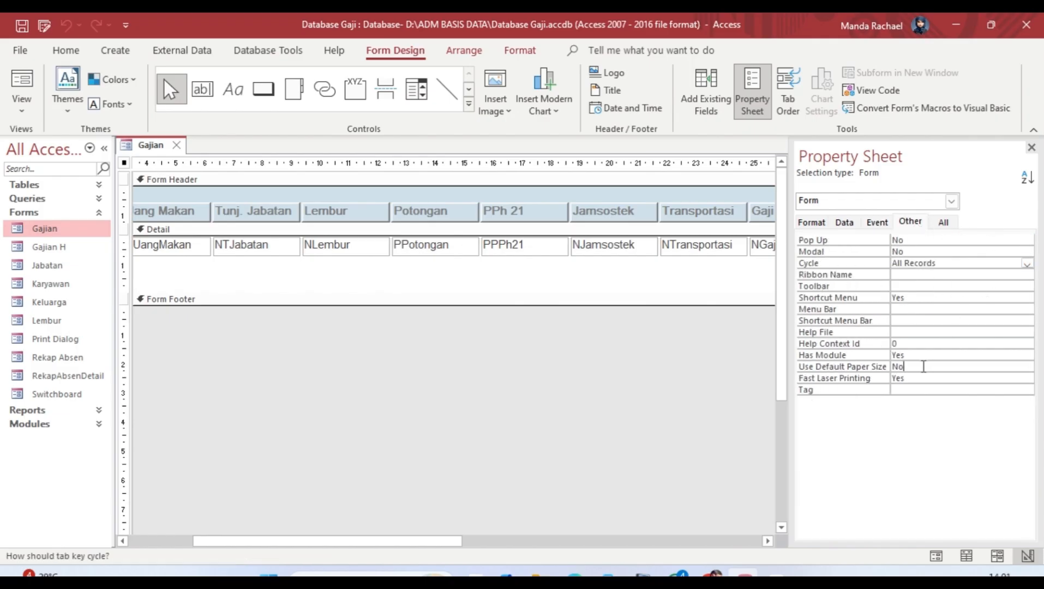
pyautogui.click(858, 367)
pyautogui.click(938, 222)
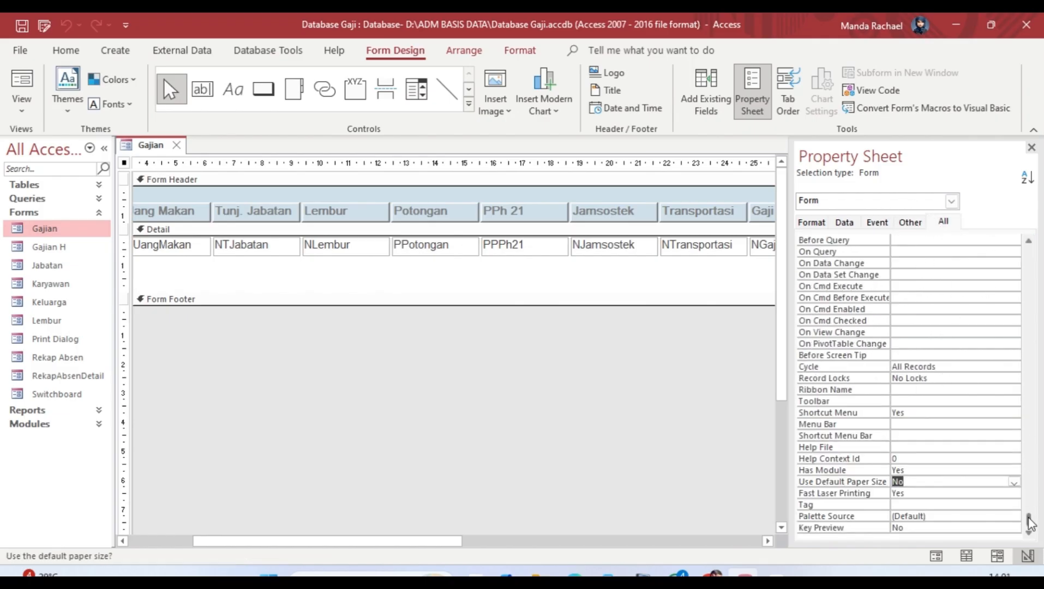
pyautogui.moveTo(1028, 520); pyautogui.dragTo(982, 243)
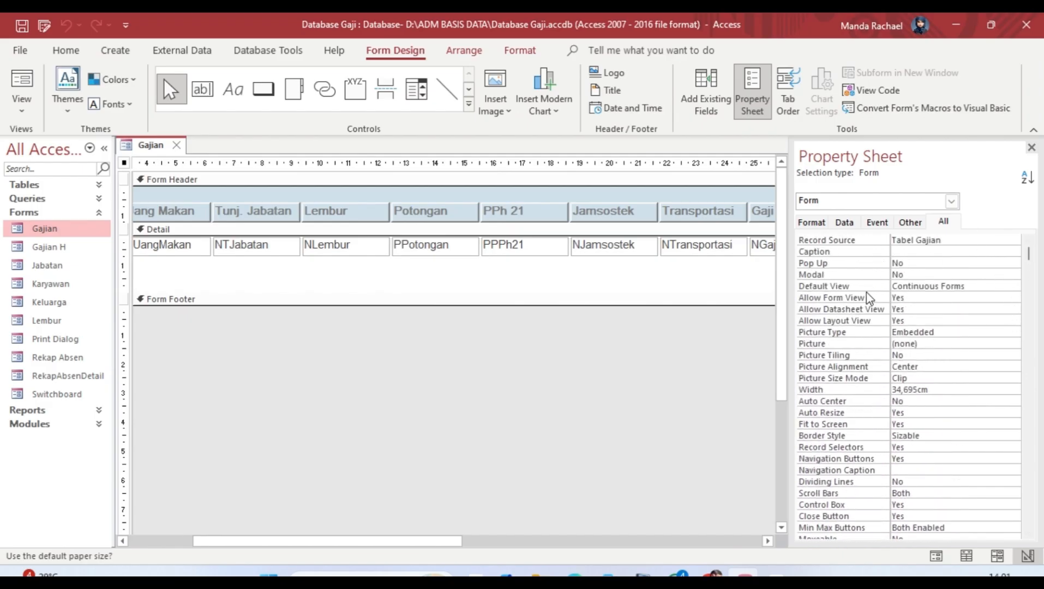
pyautogui.click(671, 377)
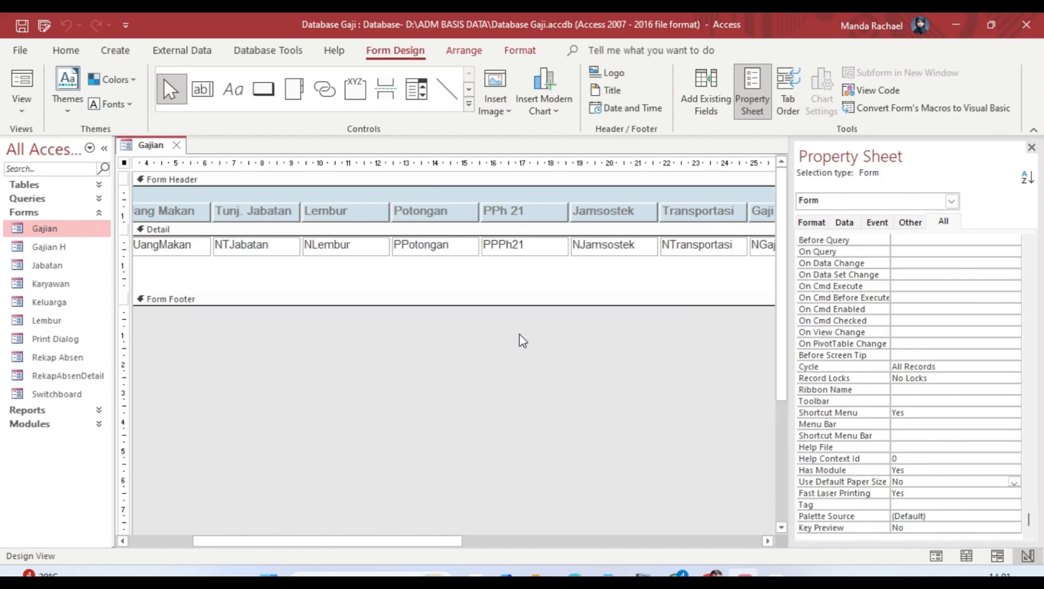
pyautogui.moveTo(458, 541); pyautogui.dragTo(350, 541)
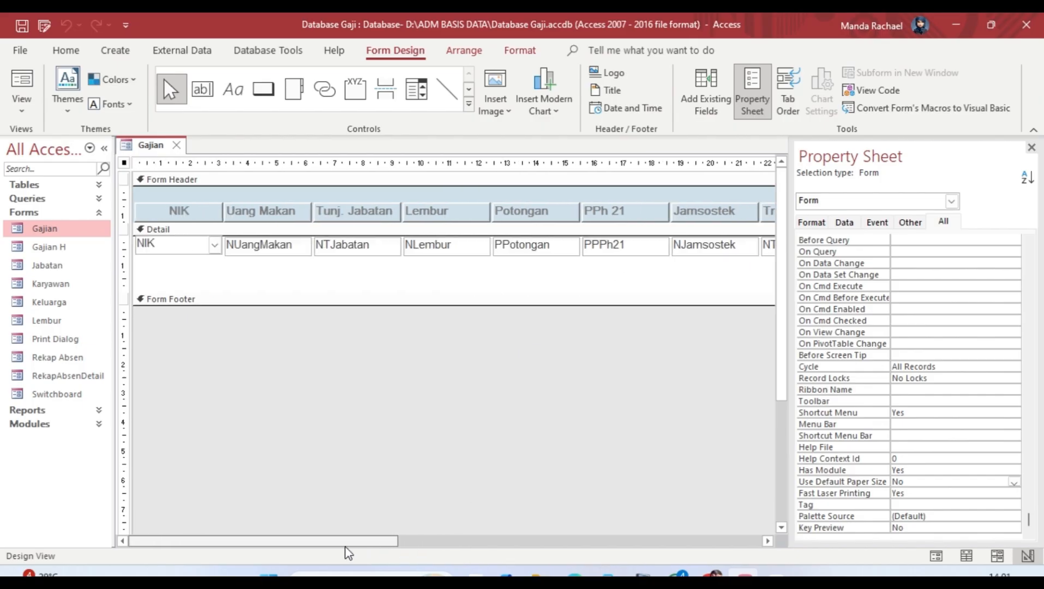
# Step: Select the NIK combo box and widen the Property Sheet to read full values
pyautogui.click(187, 211)
pyautogui.click(194, 248)
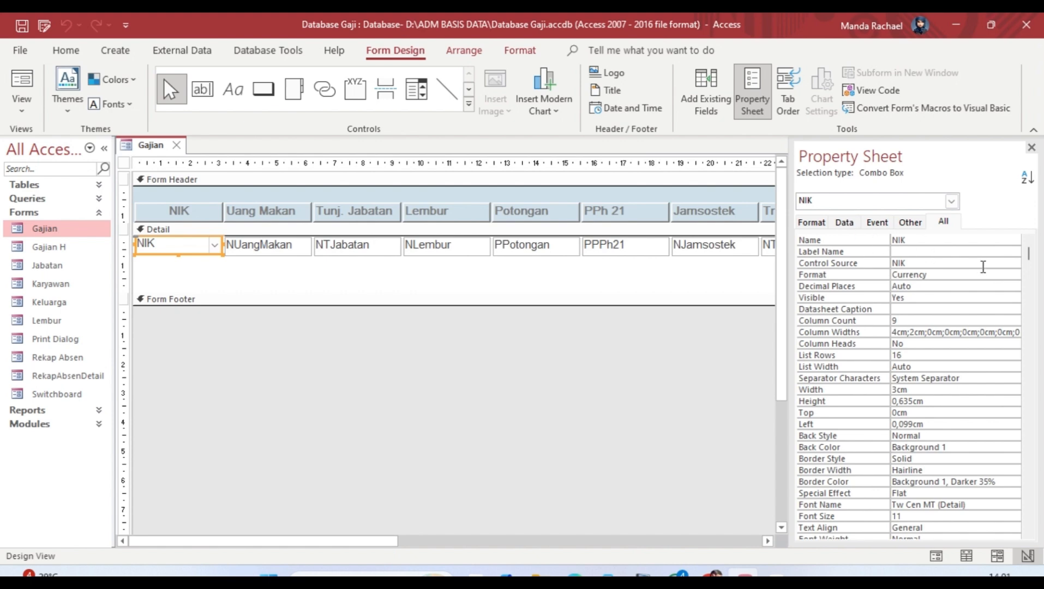
pyautogui.moveTo(789, 449); pyautogui.dragTo(689, 447)
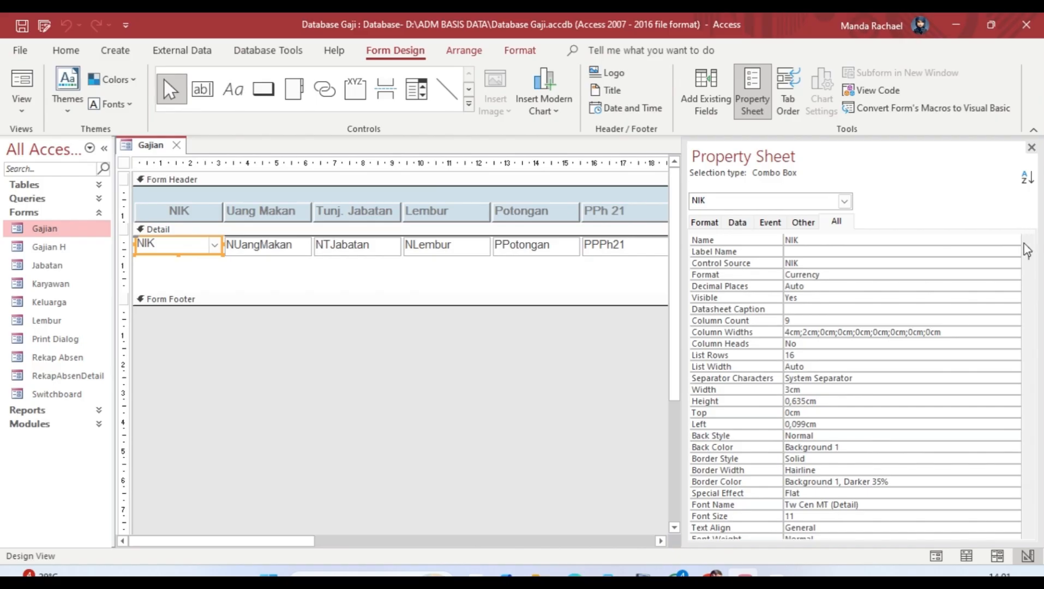
# Step: Step down the combo box's properties from Name to its Row Source value
pyautogui.click(952, 249)
pyautogui.click(919, 242)
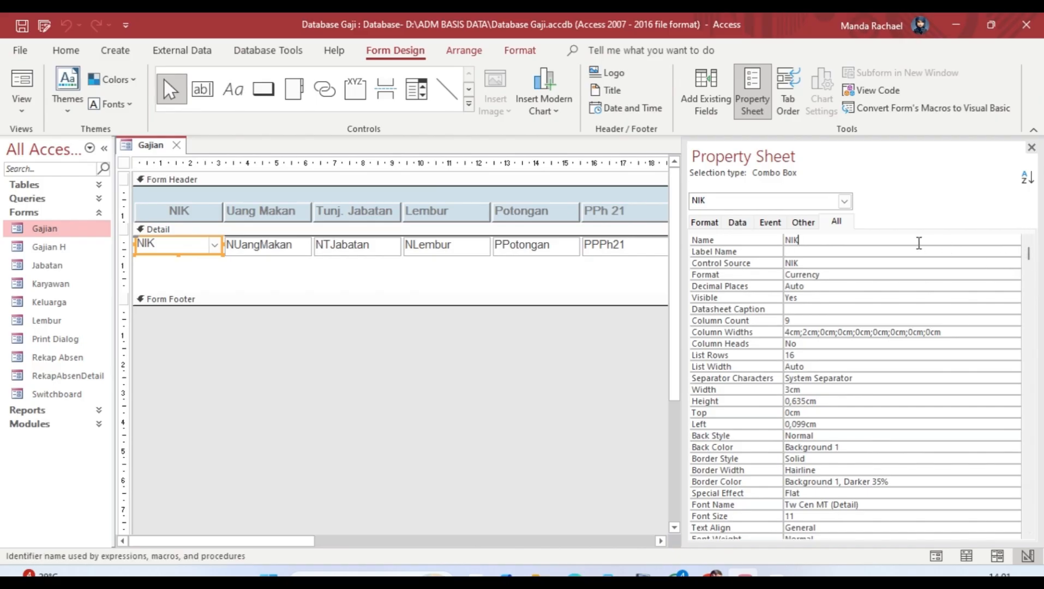
pyautogui.press('Down')
pyautogui.press('Down')
pyautogui.press('Down')
pyautogui.press('Down')
pyautogui.press('Down')
pyautogui.press('Down')
pyautogui.press('Down')
pyautogui.press('Down')
pyautogui.press('Down')
pyautogui.press('Down')
pyautogui.press('Down')
pyautogui.press('Down')
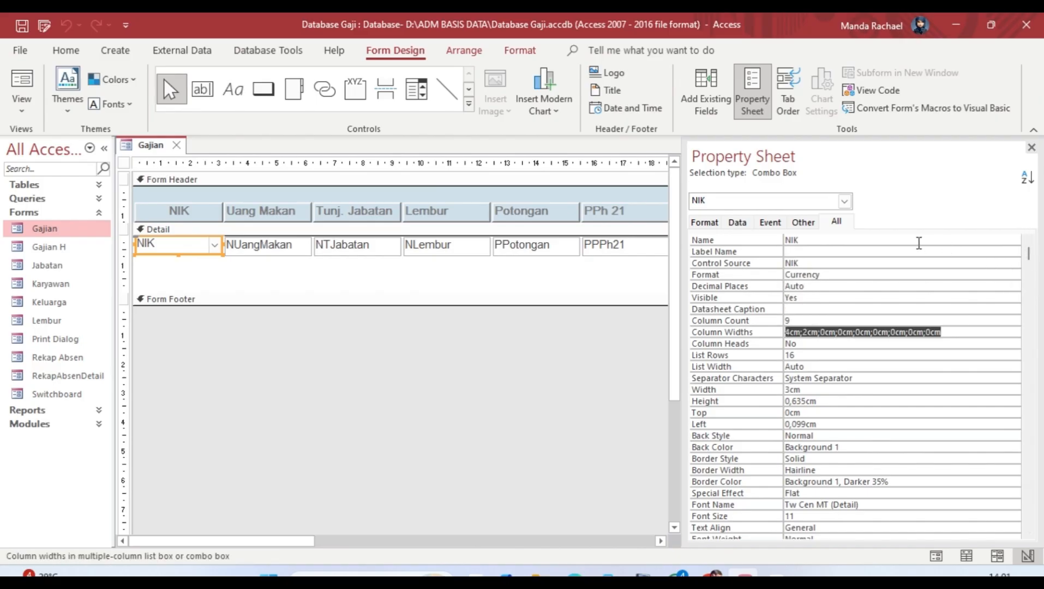
pyautogui.press('Down')
pyautogui.press('Down')
pyautogui.press('Down')
pyautogui.press('Down')
pyautogui.press('Down')
pyautogui.press('Down')
pyautogui.press('Down')
pyautogui.press('Down')
pyautogui.press('Down')
pyautogui.press('Down')
pyautogui.press('Down')
pyautogui.press('Down')
pyautogui.press('Down')
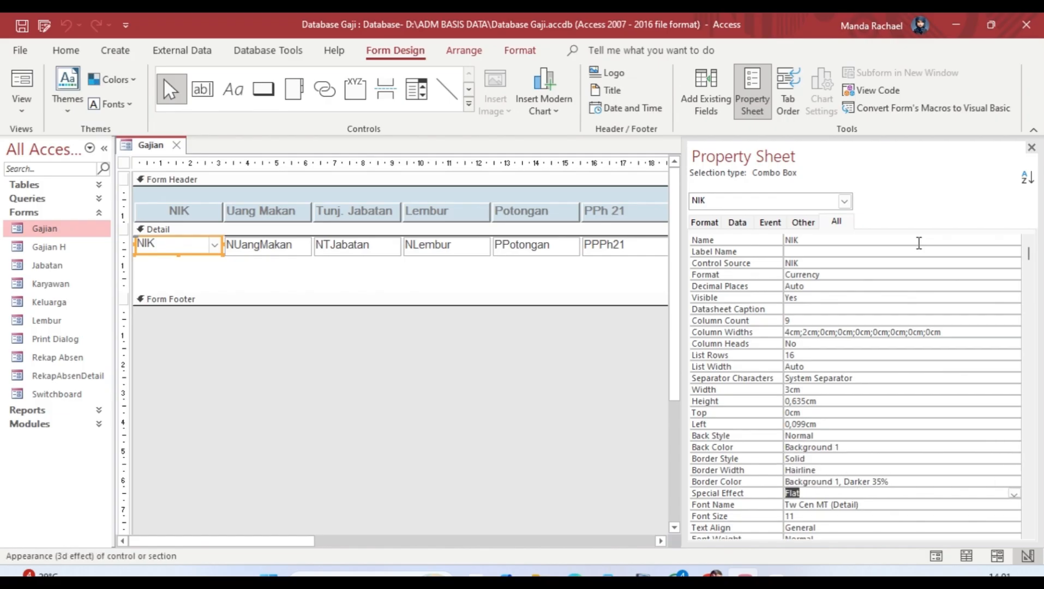
pyautogui.press('Down')
pyautogui.press('Down')
pyautogui.press('Down')
pyautogui.press('Down')
pyautogui.press('Down')
pyautogui.press('Down')
pyautogui.press('Down')
pyautogui.press('Down')
pyautogui.press('Down')
pyautogui.press('Down')
pyautogui.press('Down')
pyautogui.press('Down')
pyautogui.press('Down')
pyautogui.press('Down')
pyautogui.press('Down')
pyautogui.press('Down')
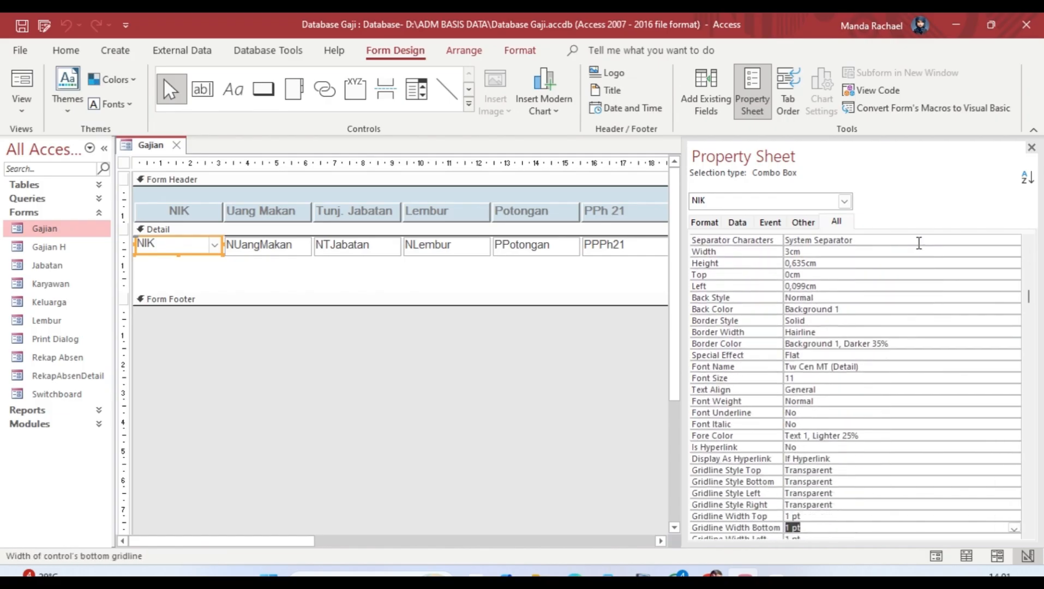
pyautogui.press('Down')
pyautogui.press('Down')
pyautogui.press('Down')
pyautogui.press('Down')
pyautogui.press('Down')
pyautogui.press('Down')
pyautogui.press('Down')
pyautogui.press('Down')
pyautogui.press('Down')
pyautogui.press('Down')
pyautogui.press('Down')
pyautogui.press('Down')
pyautogui.press('Down')
pyautogui.press('Down')
pyautogui.press('Down')
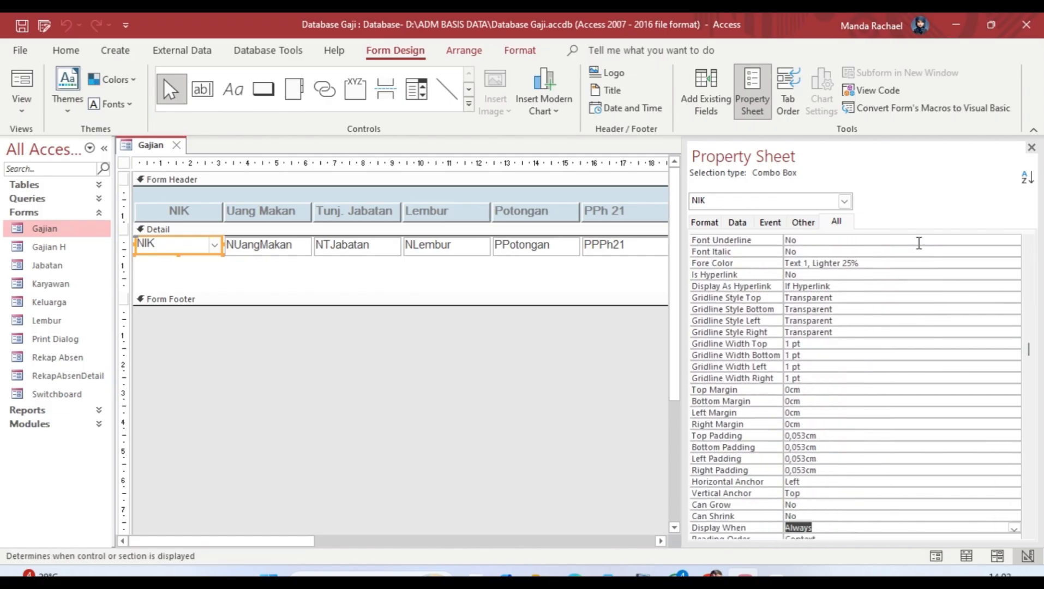
pyautogui.press('Down')
pyautogui.press('Down')
pyautogui.press('Down')
pyautogui.press('Down')
pyautogui.press('Down')
pyautogui.press('Down')
pyautogui.press('Down')
pyautogui.press('Down')
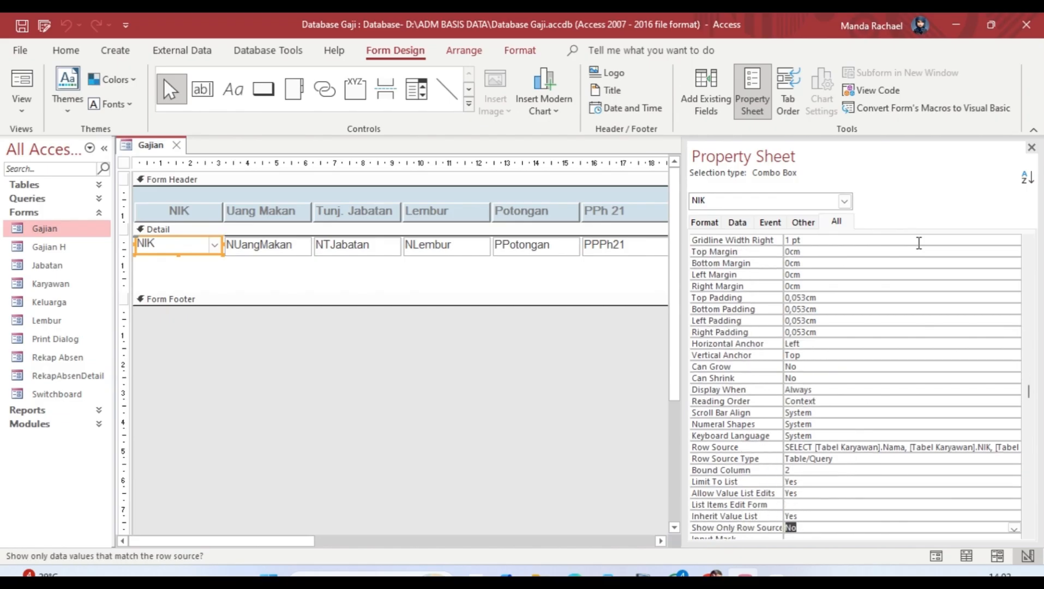
pyautogui.click(837, 447)
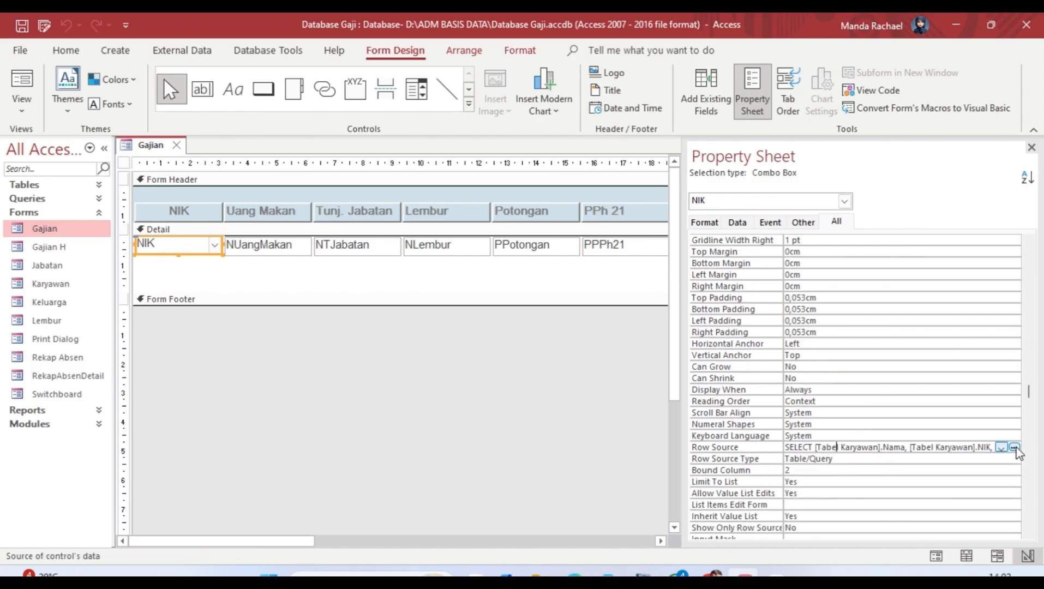
pyautogui.click(1000, 448)
# Step: Open the Row Source in Query Builder and remove the duplicate Tabel Jabatan_1
pyautogui.click(1005, 445)
pyautogui.click(1015, 447)
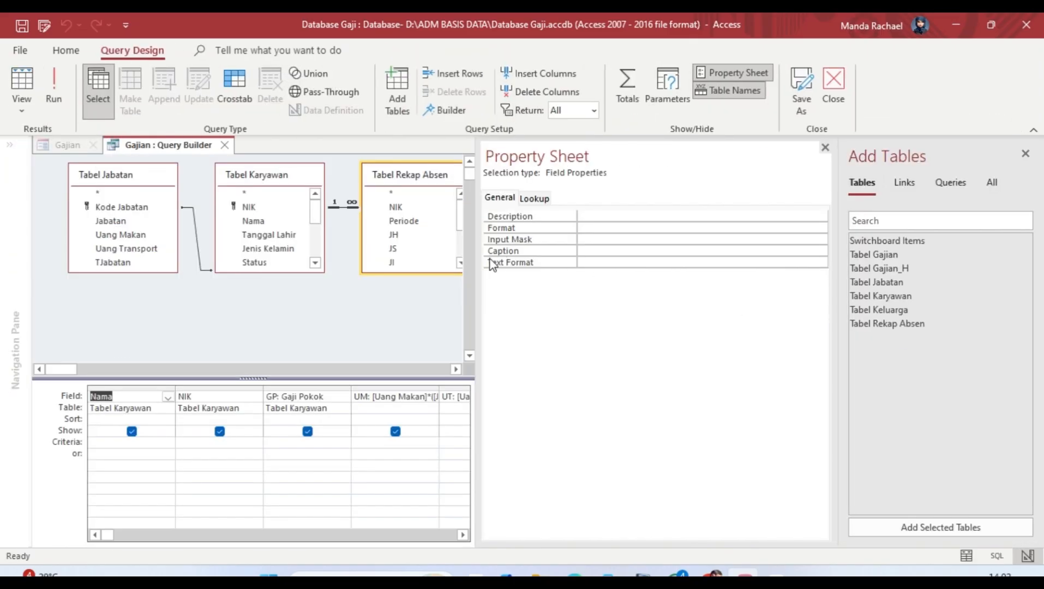
pyautogui.moveTo(475, 270); pyautogui.dragTo(531, 269)
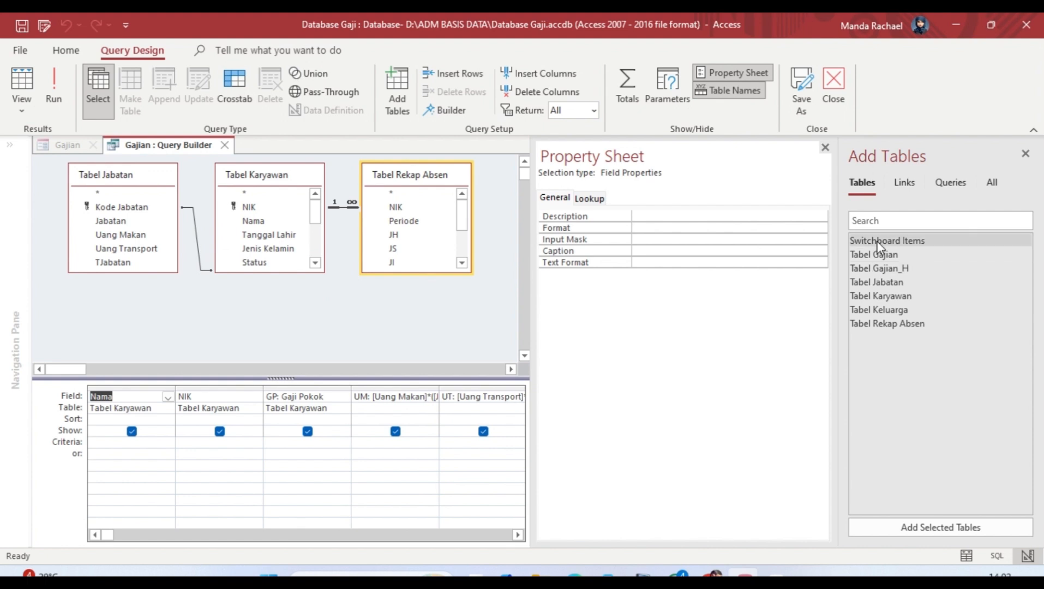
pyautogui.moveTo(876, 281); pyautogui.dragTo(203, 326)
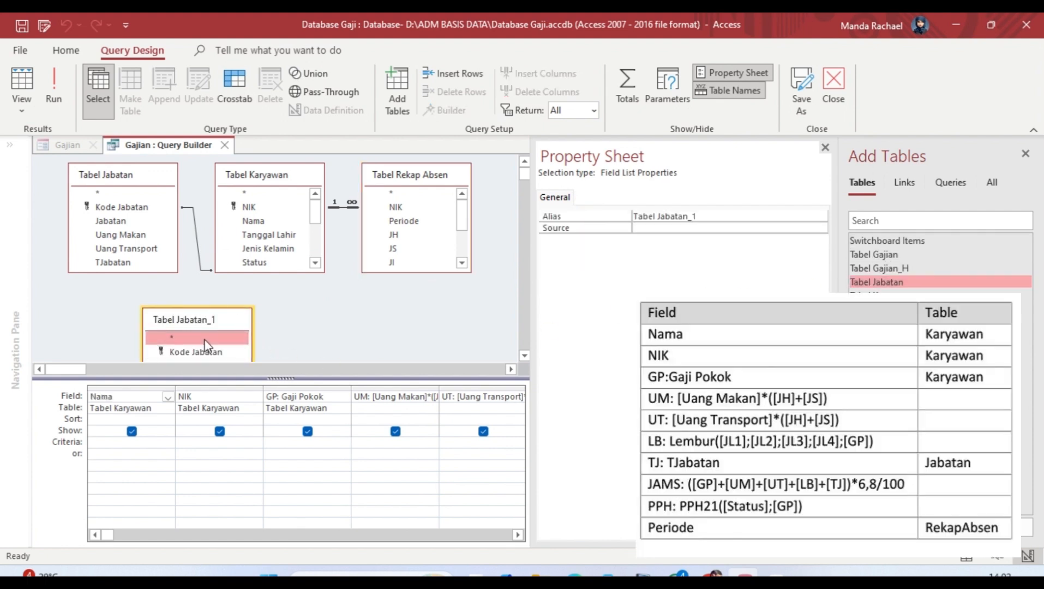
pyautogui.press('Delete')
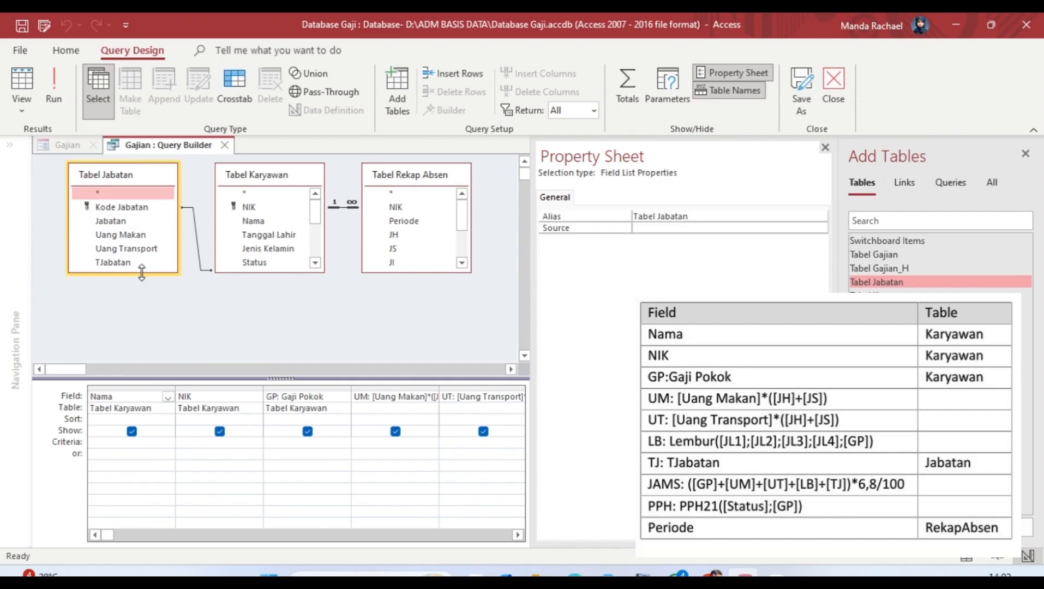
pyautogui.click(143, 295)
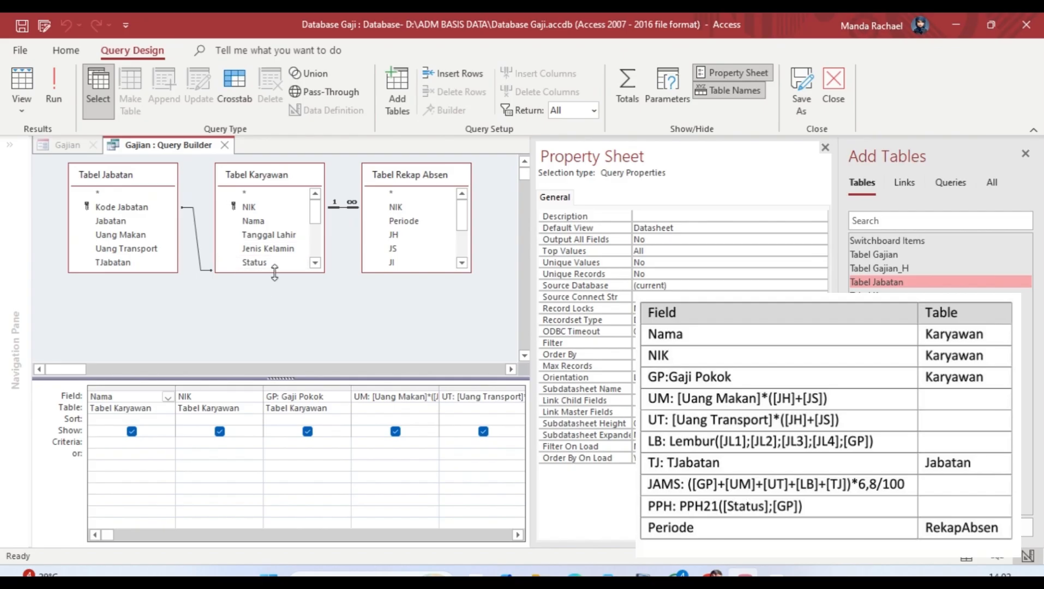
# Step: Stretch the Tabel Karyawan field list down to Kode Jabatan and shift Tabel Rekap Absen right
pyautogui.moveTo(275, 271); pyautogui.dragTo(277, 362)
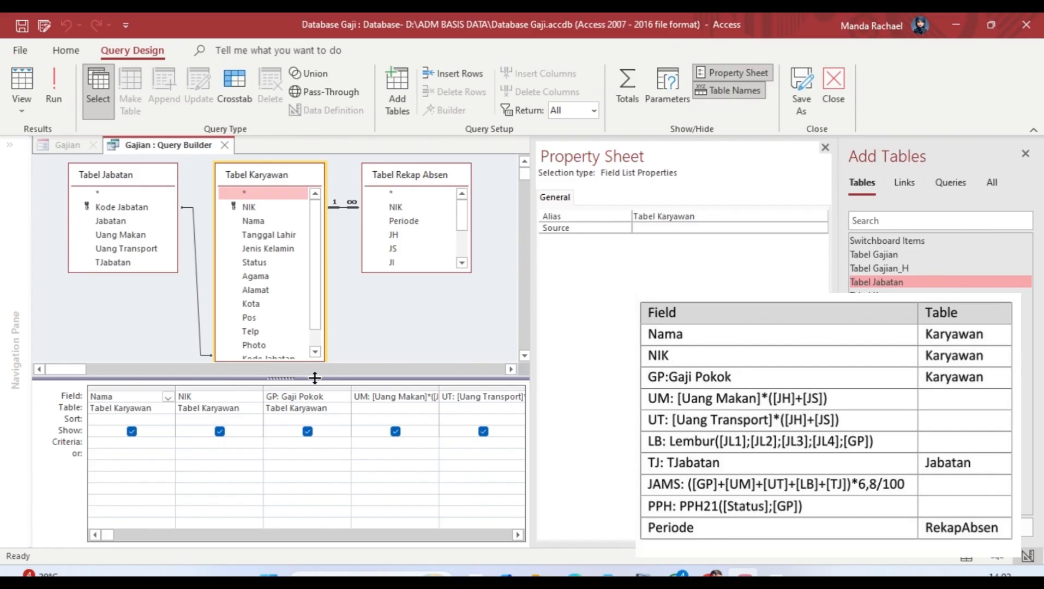
pyautogui.moveTo(323, 390); pyautogui.dragTo(323, 409)
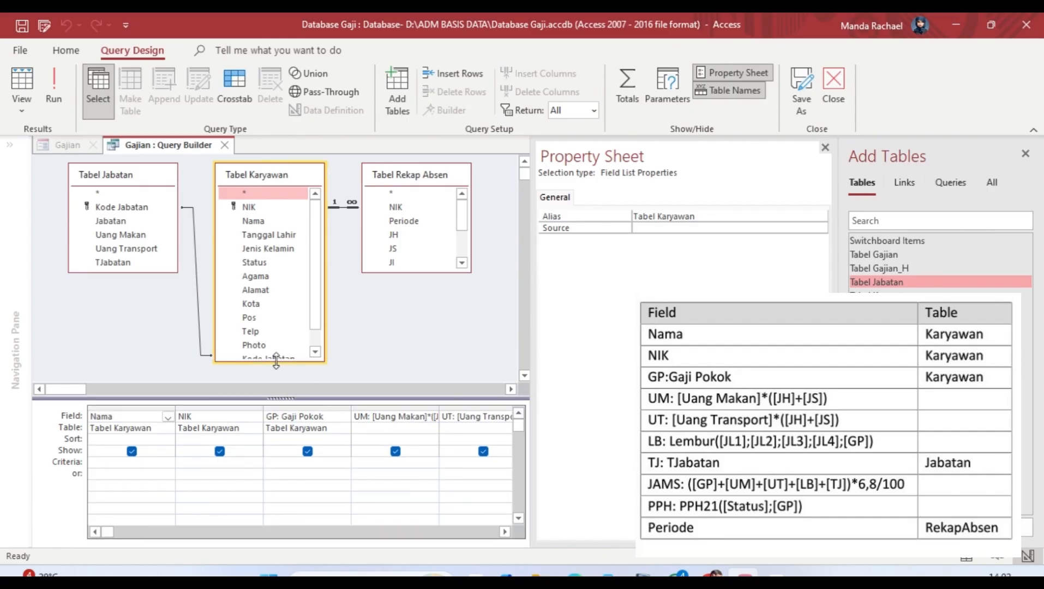
pyautogui.moveTo(277, 361)
pyautogui.mouseDown()
pyautogui.moveTo(277, 376)
pyautogui.moveTo(280, 368)
pyautogui.mouseUp()
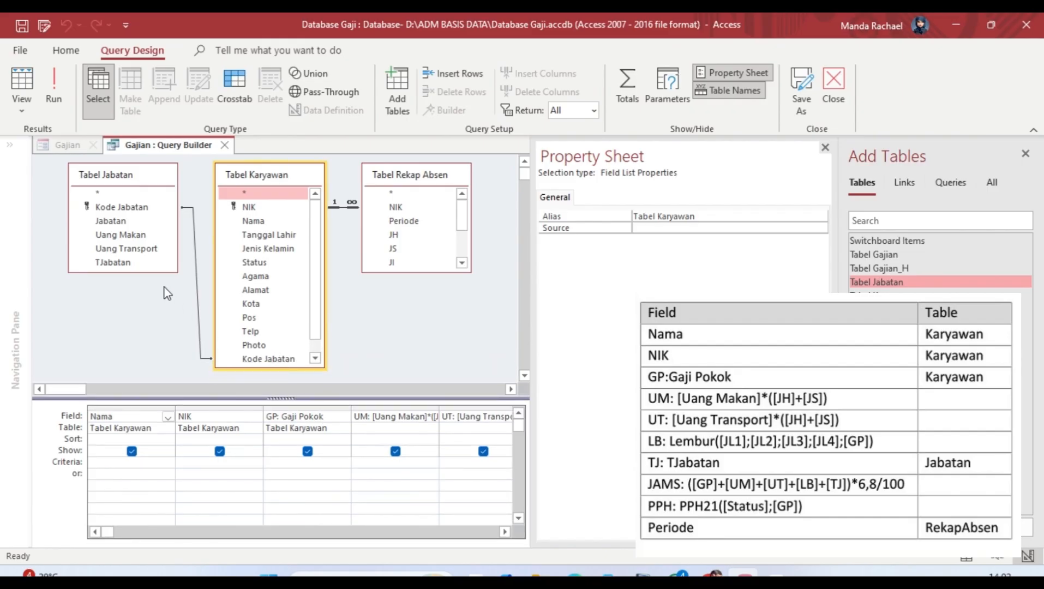
pyautogui.scroll(-1, 109, 229)
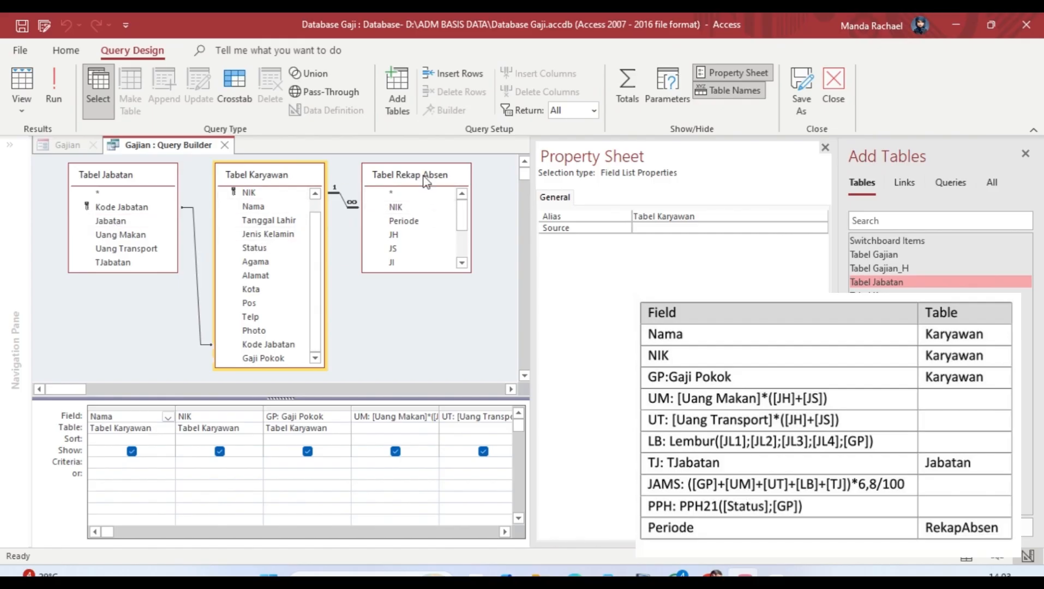
pyautogui.moveTo(423, 177); pyautogui.dragTo(444, 184)
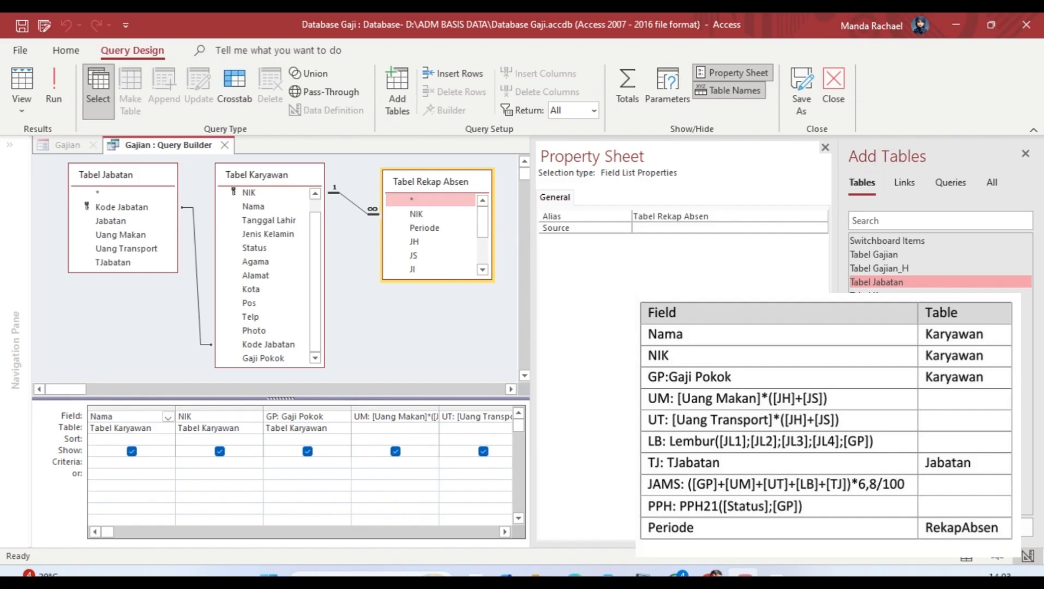
# Step: Narrow the Property Sheet and step through the Nama, NIK, GP and UM grid columns
pyautogui.moveTo(531, 341); pyautogui.dragTo(714, 341)
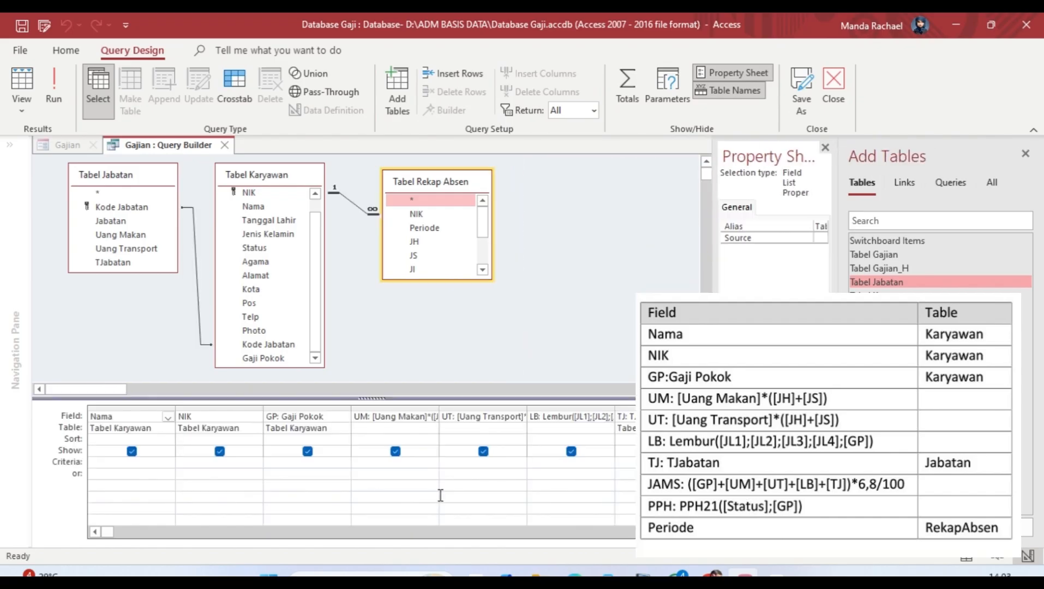
pyautogui.click(136, 421)
pyautogui.press('Down')
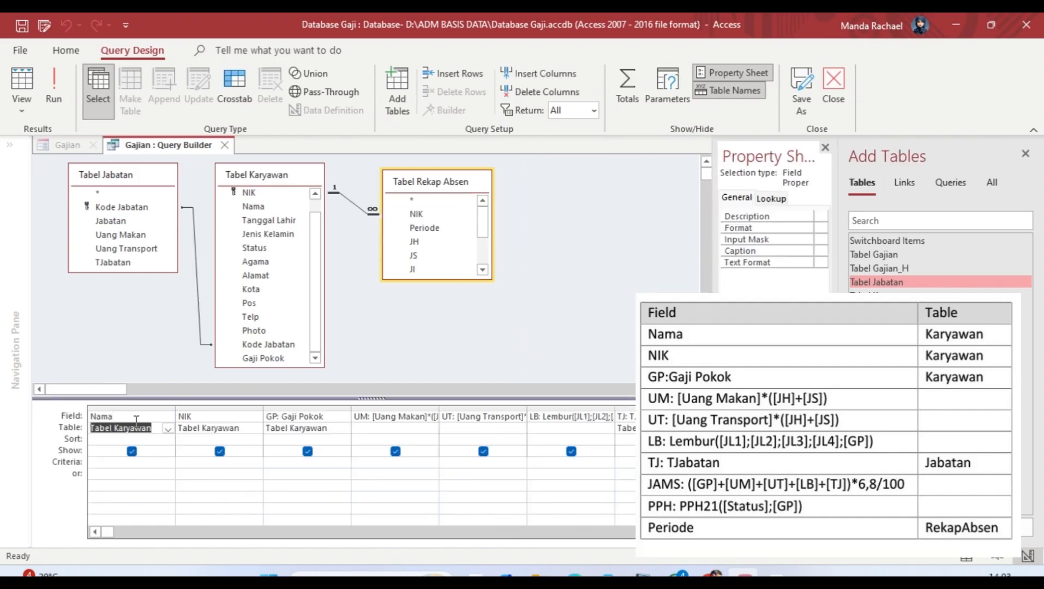
pyautogui.press('Right')
pyautogui.press('Up')
pyautogui.press('Right')
pyautogui.press('Down')
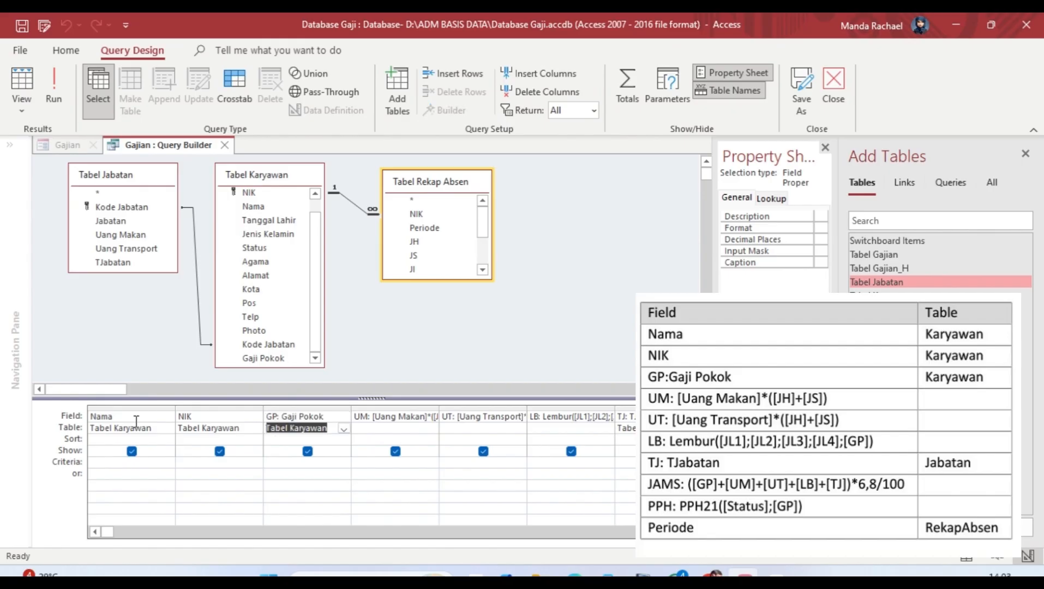
pyautogui.press('Up')
pyautogui.press('Right')
pyautogui.press('Right')
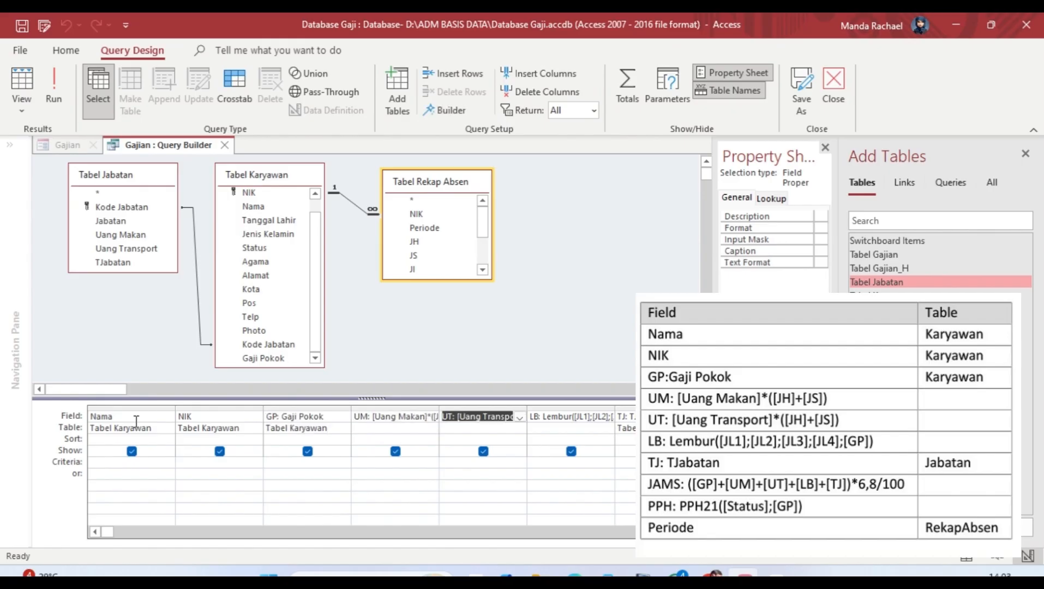
# Step: Read the UM expression and continue across JAMS and PPH to Periode
pyautogui.click(384, 417)
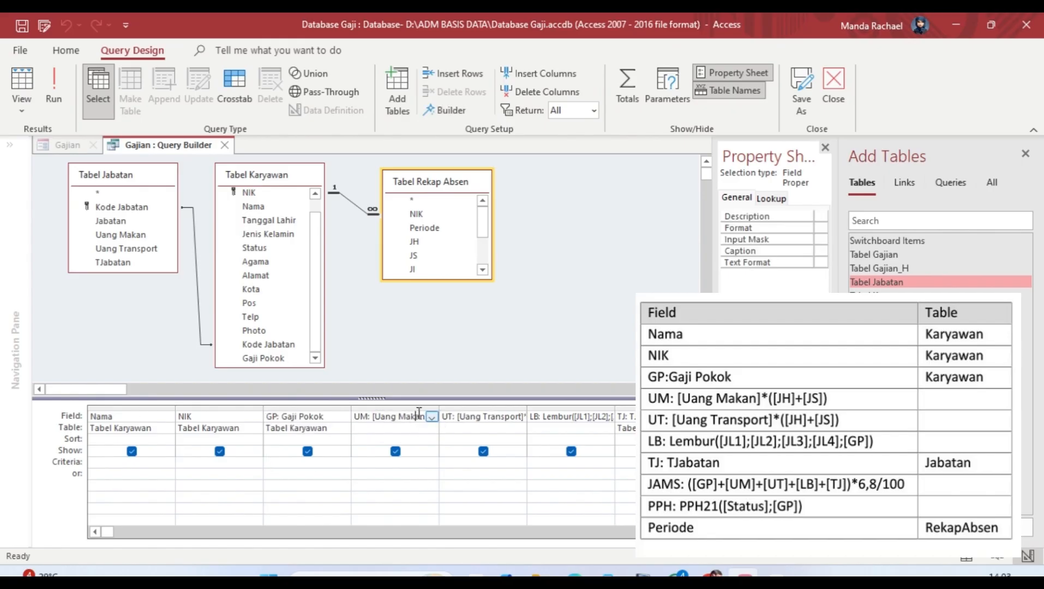
pyautogui.press('Right')
pyautogui.press('Right')
pyautogui.press('Right')
pyautogui.press('Right')
pyautogui.press('Right')
pyautogui.press('Right')
pyautogui.press('Right')
pyautogui.press('Right')
pyautogui.press('Right')
pyautogui.press('Right')
pyautogui.press('Right')
pyautogui.press('Right')
pyautogui.press('Right')
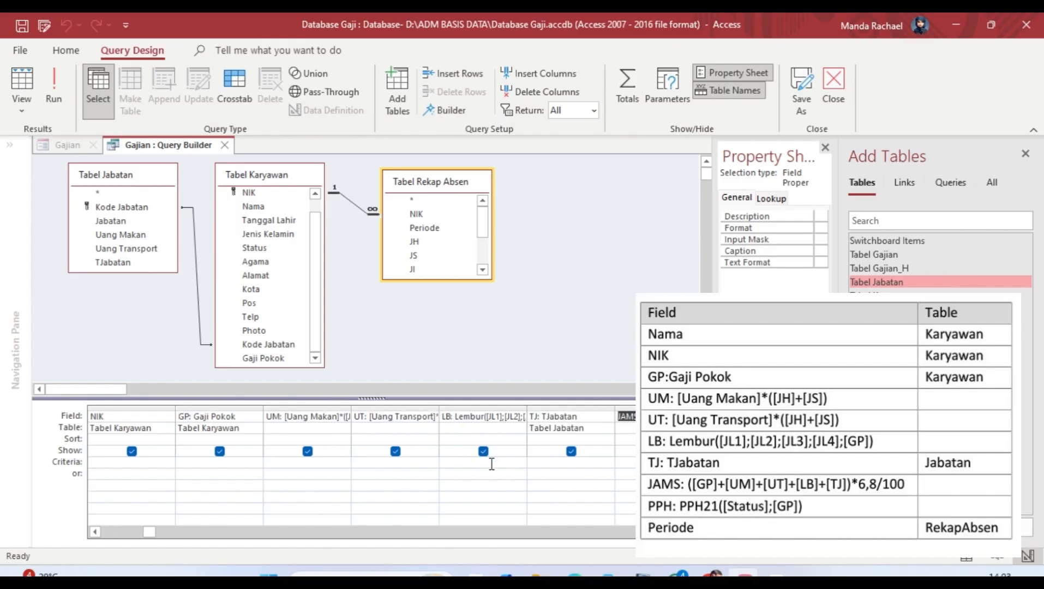
pyautogui.press('Right')
pyautogui.press('Right')
pyautogui.press('Right')
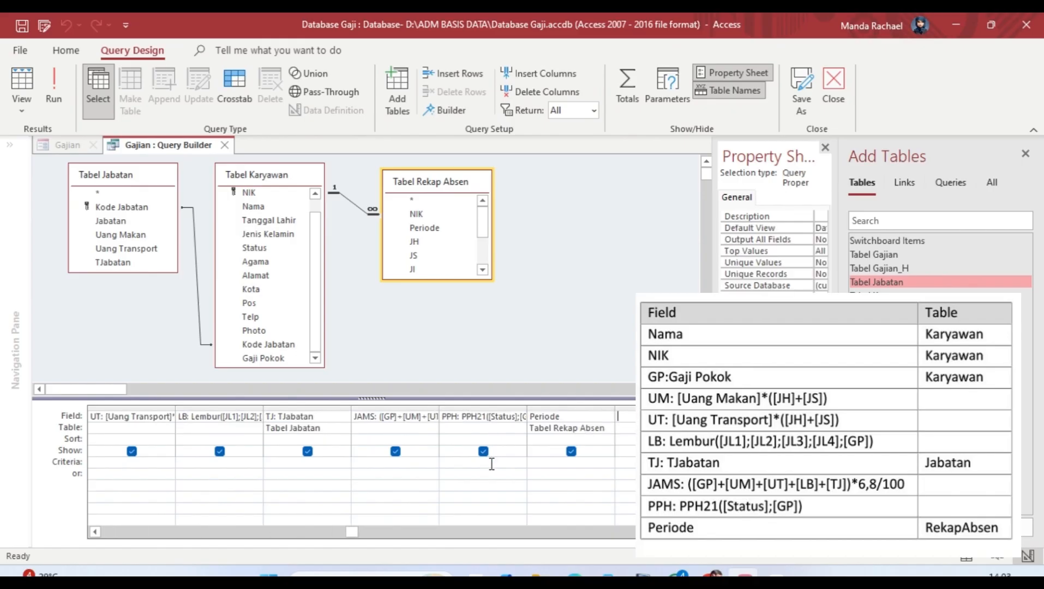
pyautogui.press('Right')
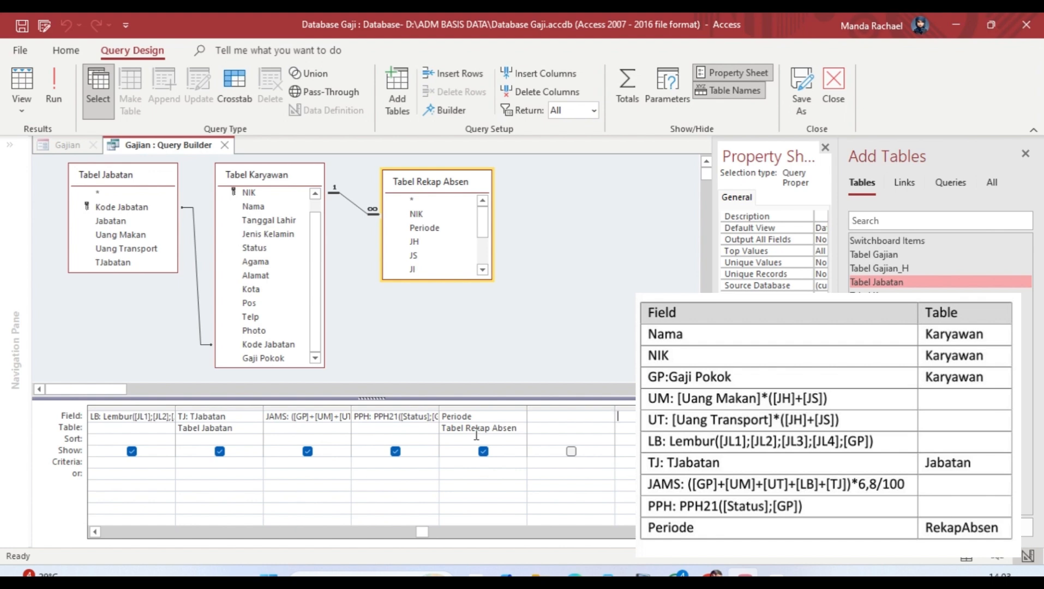
# Step: Close the Gajian query design and return to the Gajian form's overall properties
pyautogui.click(829, 83)
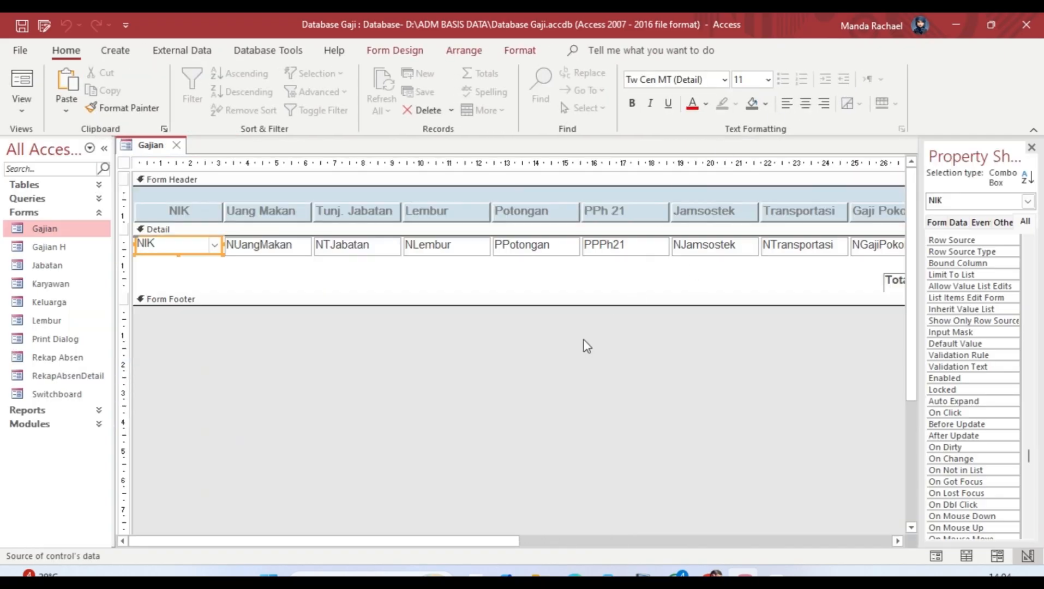
pyautogui.click(587, 347)
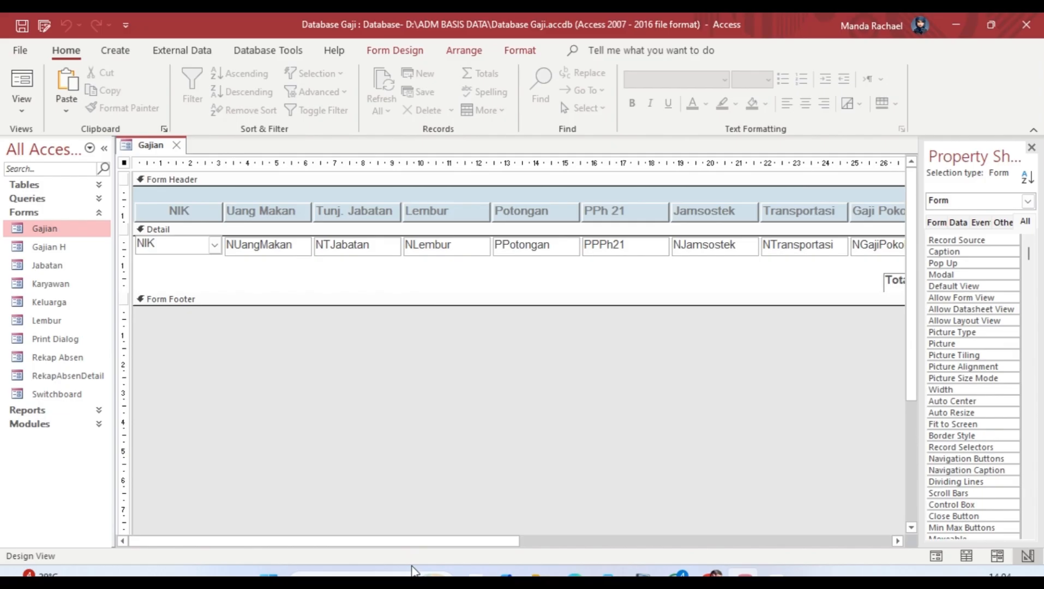
pyautogui.moveTo(381, 543); pyautogui.dragTo(409, 542)
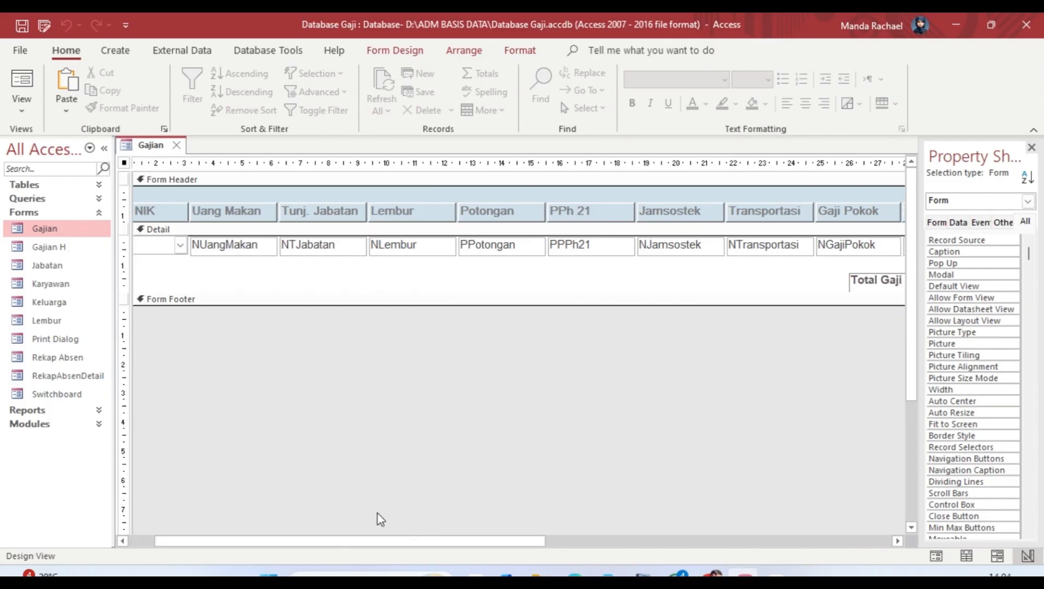
# Step: Select the NIK combo box and open its Before Update event procedure
pyautogui.click(164, 250)
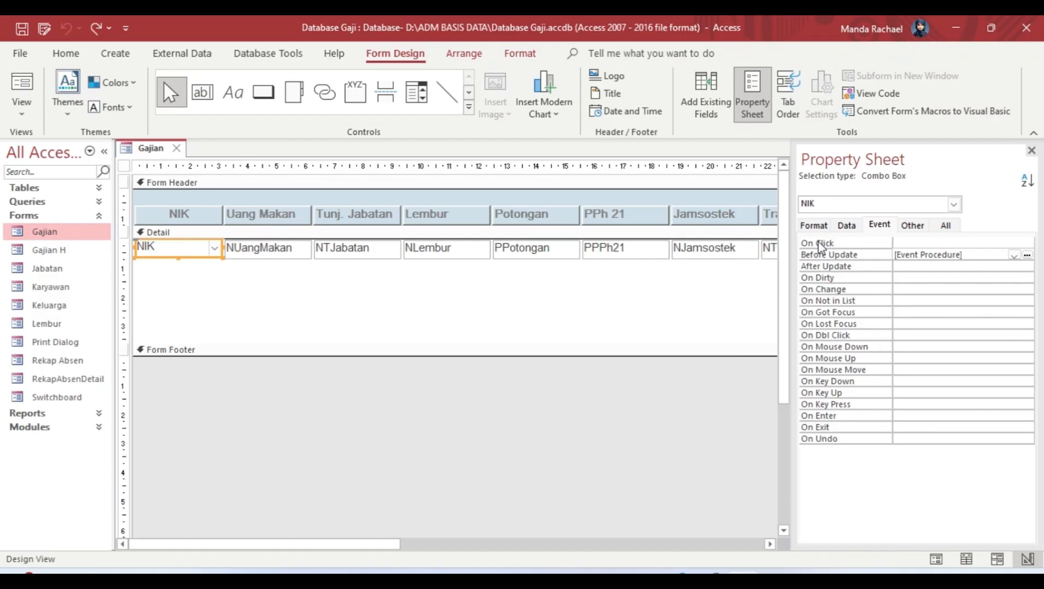
pyautogui.click(816, 226)
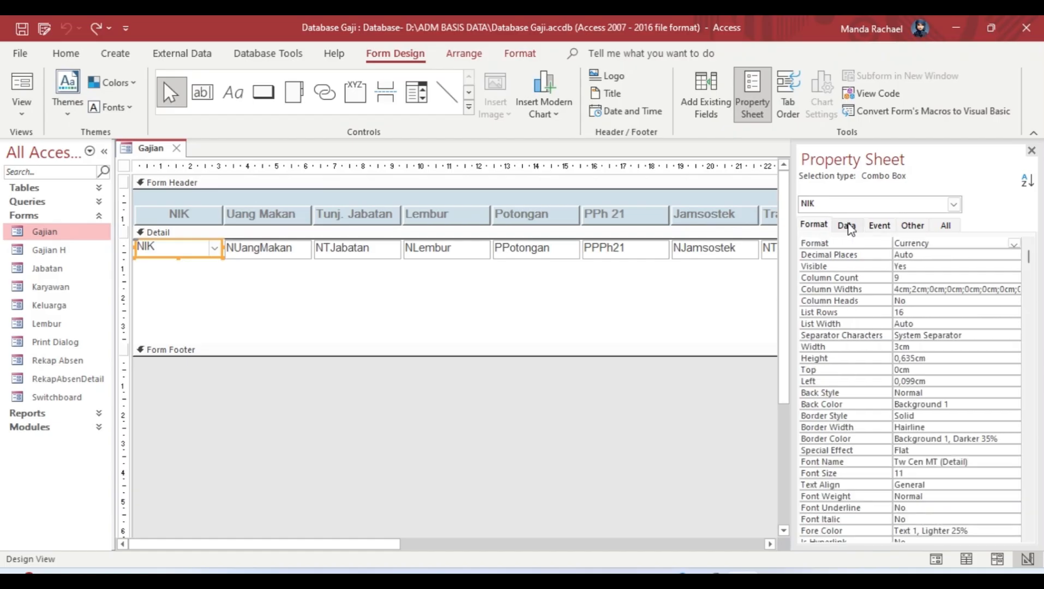
pyautogui.click(880, 224)
pyautogui.click(1016, 257)
pyautogui.click(1027, 255)
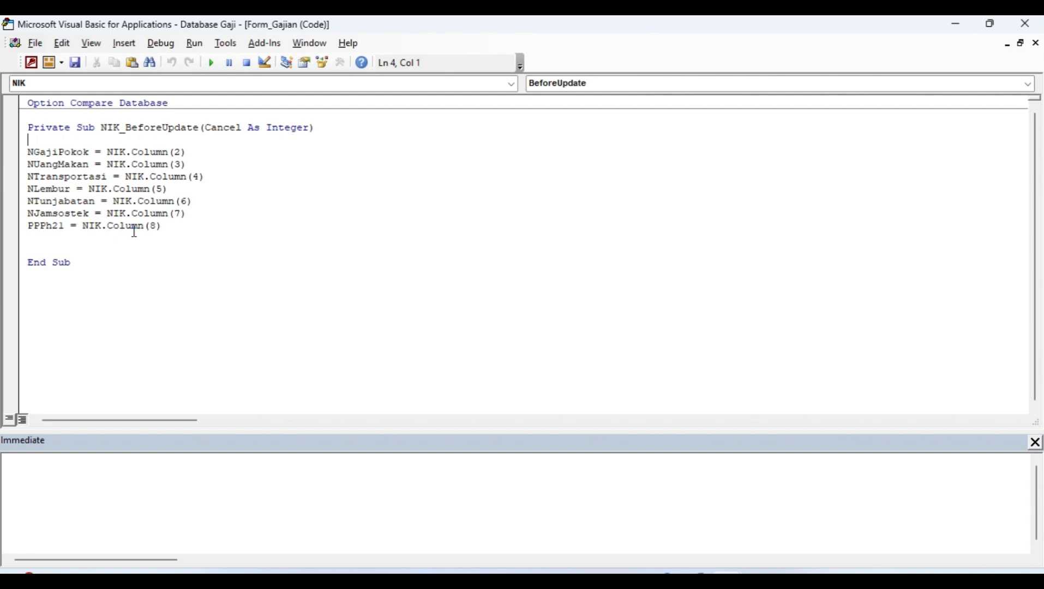
pyautogui.click(1026, 24)
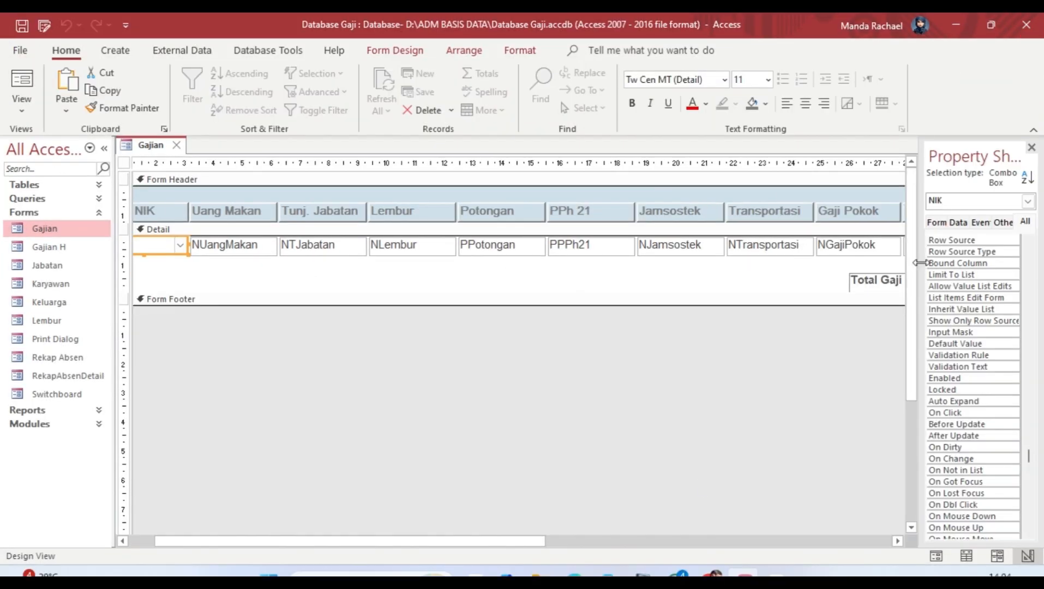
# Step: Widen the Property Sheet and check the NIK, NUangMakan and NTJabatan boxes use Currency format
pyautogui.moveTo(920, 262); pyautogui.dragTo(811, 266)
pyautogui.click(835, 224)
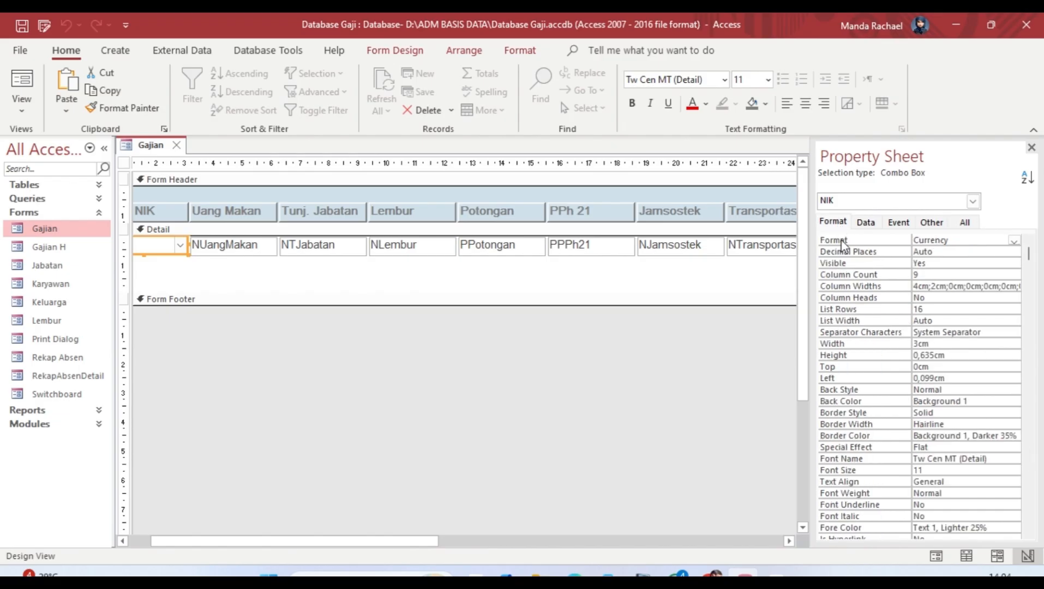
pyautogui.click(951, 240)
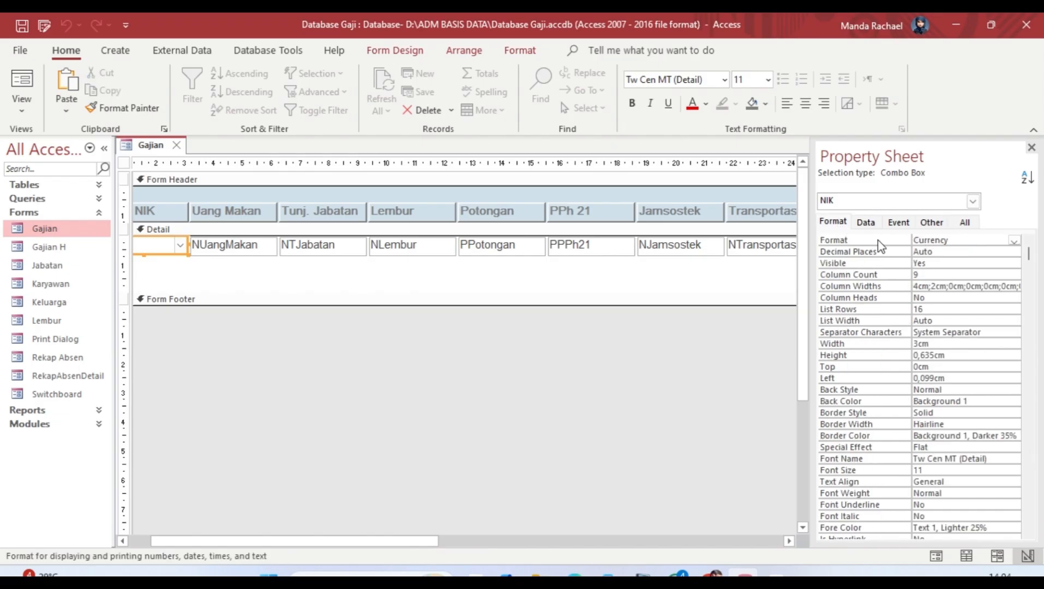
pyautogui.click(252, 248)
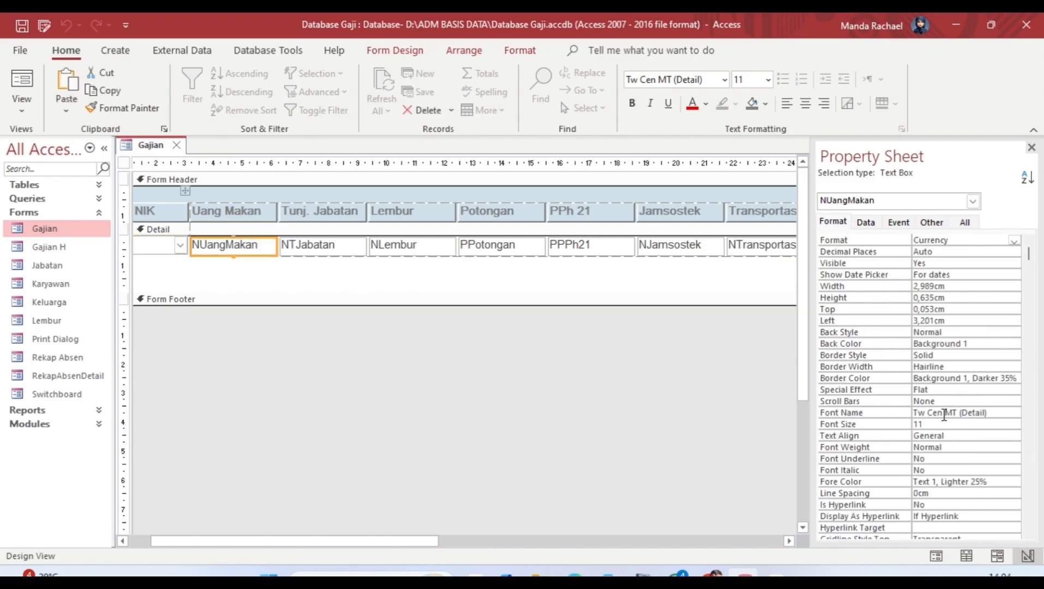
pyautogui.click(309, 241)
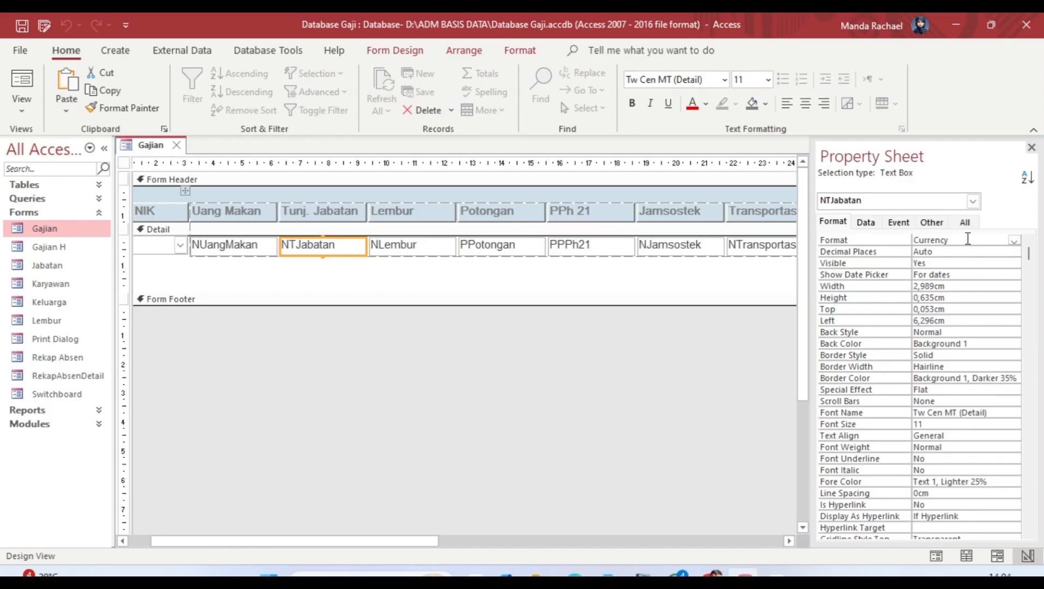
pyautogui.click(967, 239)
pyautogui.press('Return')
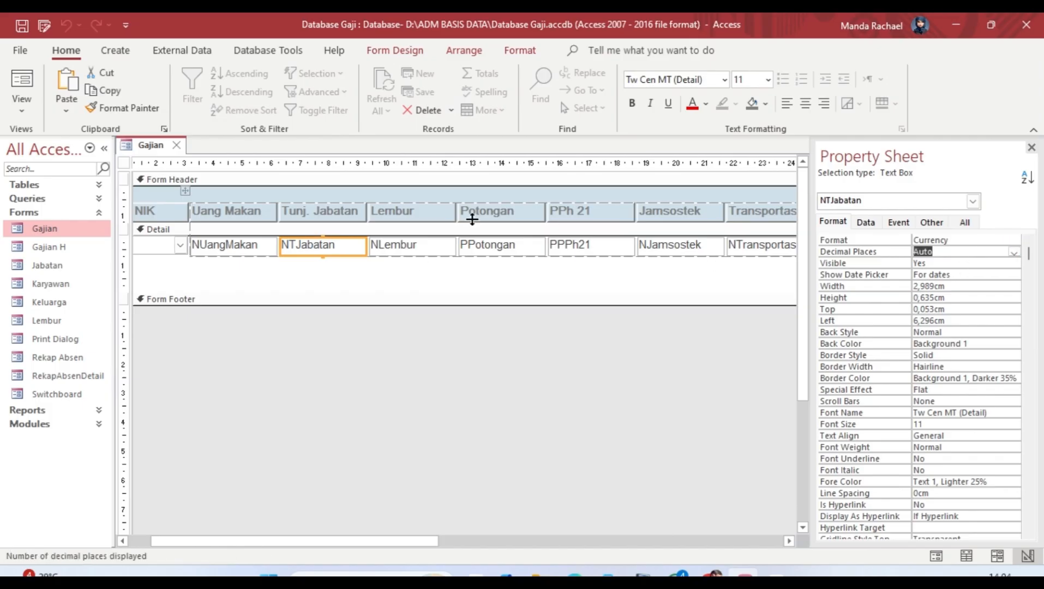
# Step: Check Currency format on NLembur, PPotongan, PPPh21, NJamsostek, NTransportasi and NGajiPokok
pyautogui.click(418, 247)
pyautogui.click(498, 246)
pyautogui.click(600, 246)
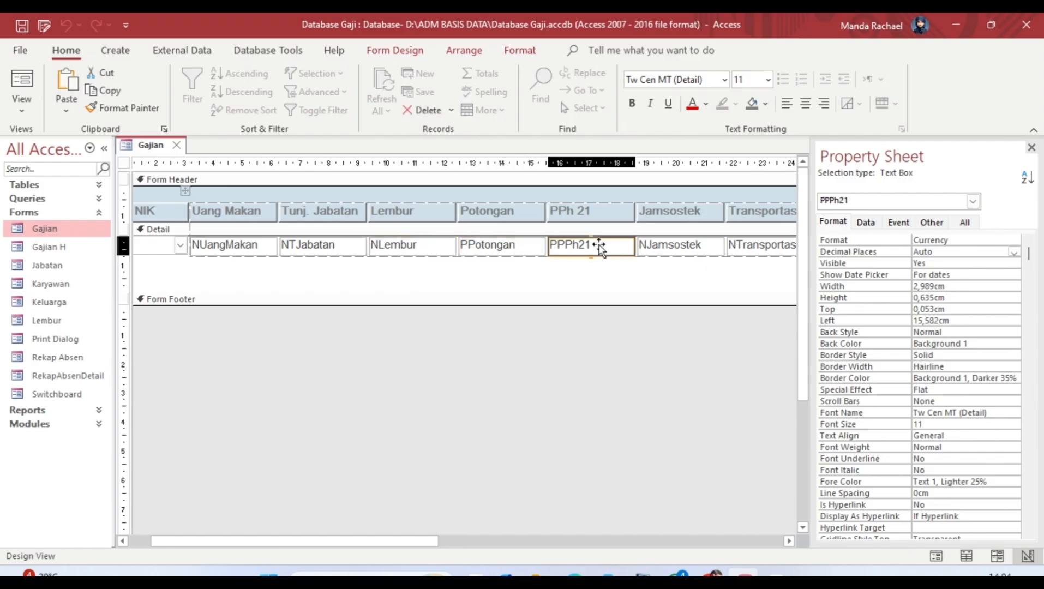
pyautogui.click(681, 247)
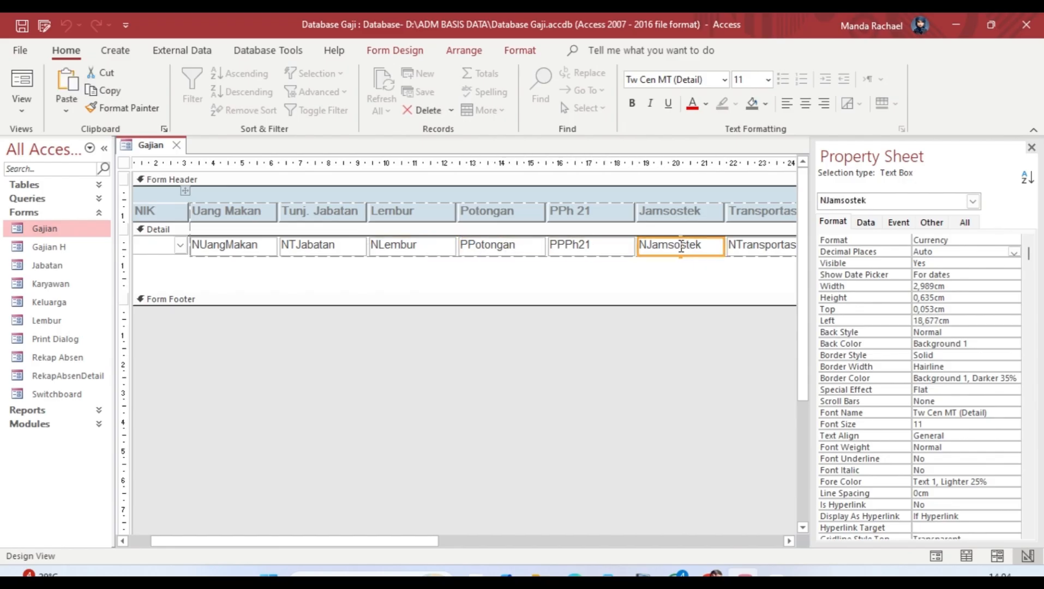
pyautogui.click(742, 250)
pyautogui.moveTo(402, 541); pyautogui.dragTo(571, 530)
pyautogui.click(606, 246)
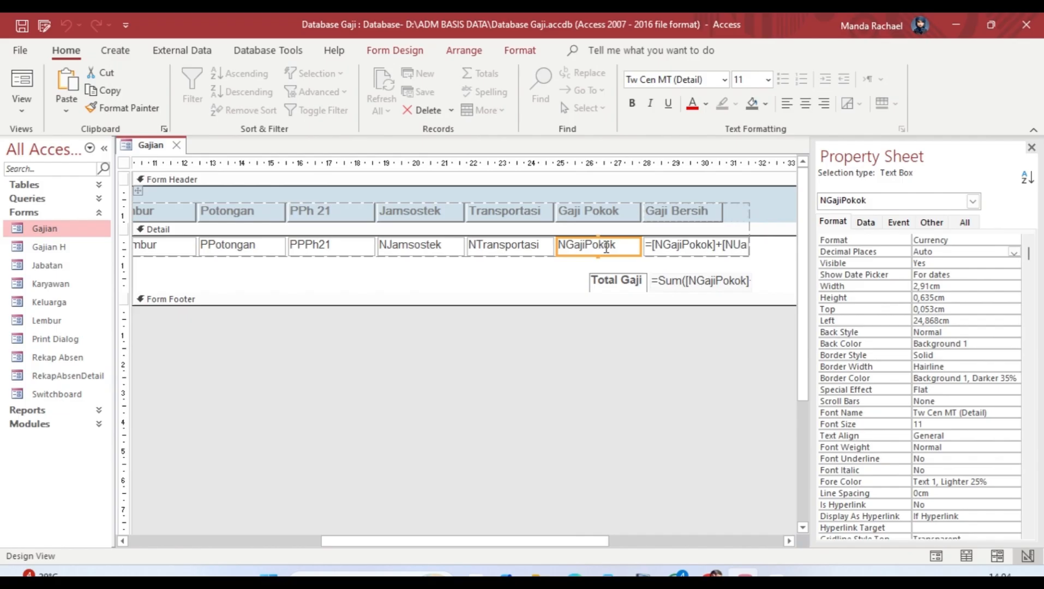
# Step: Read Gaji Bersih's =[NGajiPokok]+…-[PPotongan]-[PPPh21] control source unchanged, then select the Total Gaji sum box
pyautogui.click(689, 245)
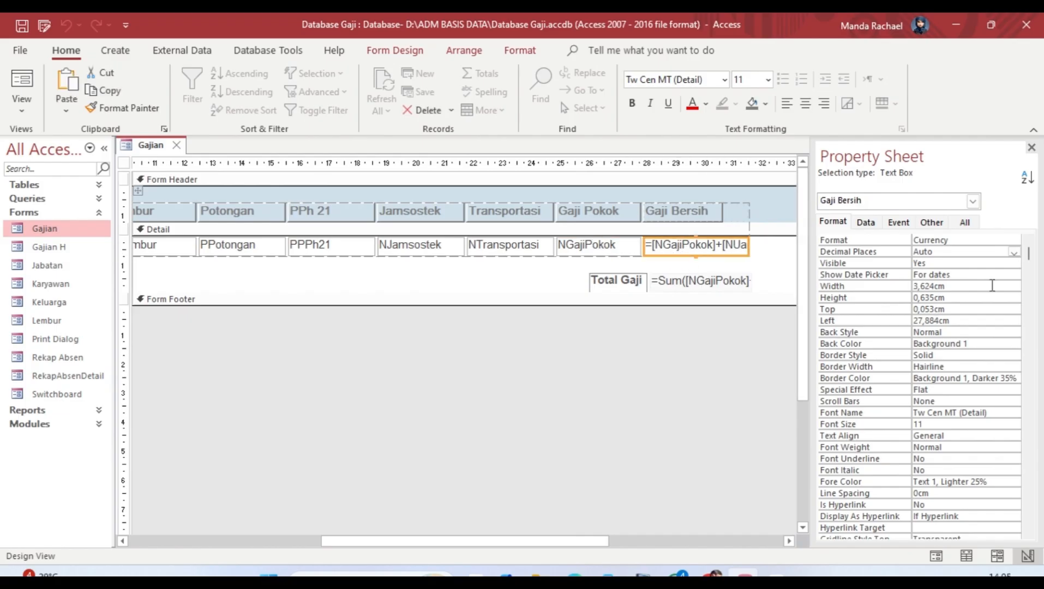
pyautogui.moveTo(1028, 254)
pyautogui.mouseDown()
pyautogui.moveTo(1030, 310)
pyautogui.moveTo(1028, 254)
pyautogui.mouseUp()
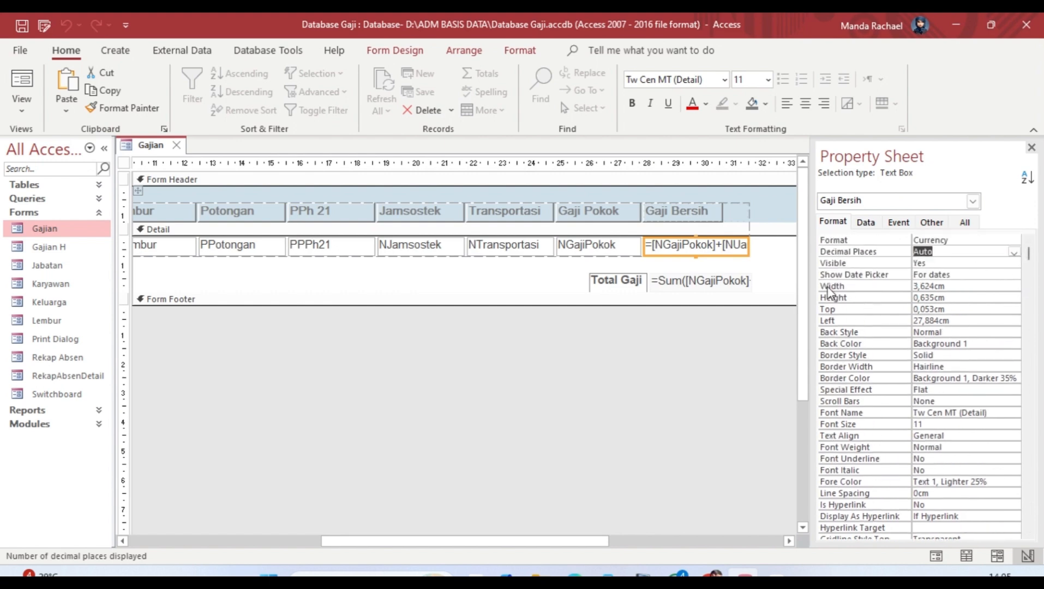
pyautogui.click(866, 222)
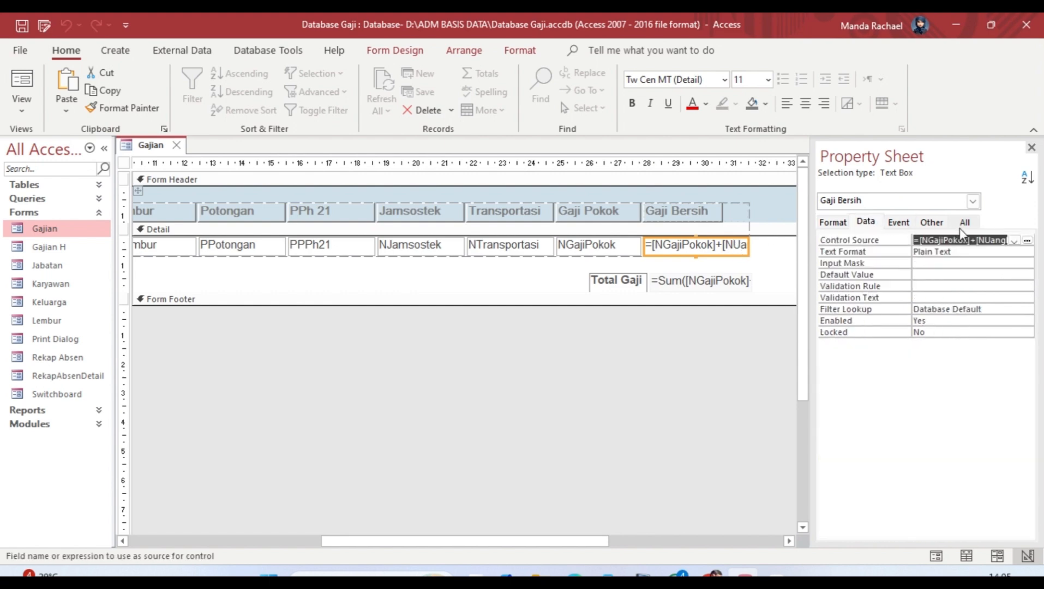
pyautogui.click(1026, 241)
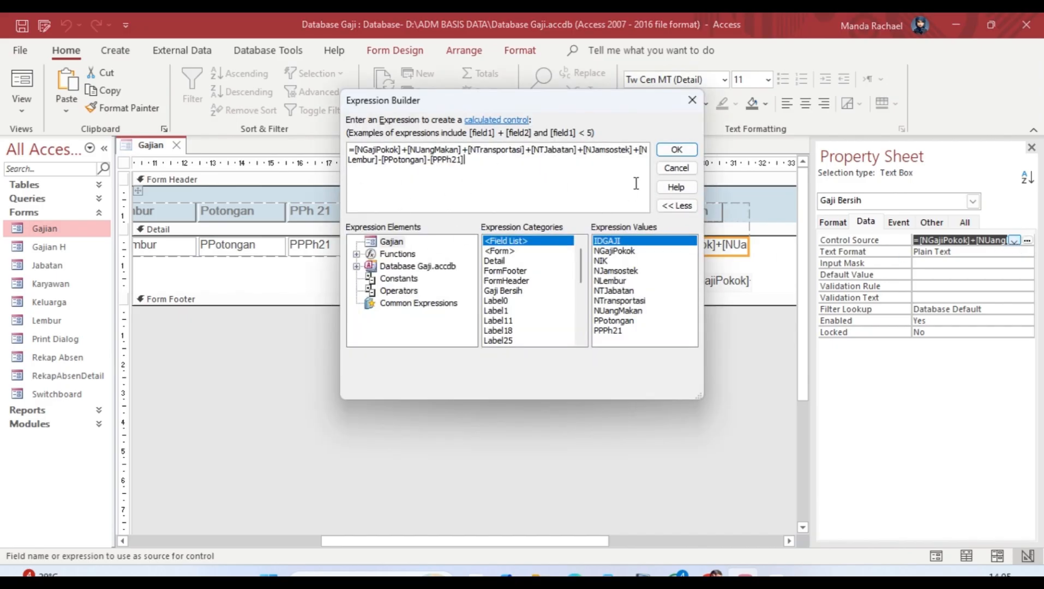
pyautogui.click(676, 150)
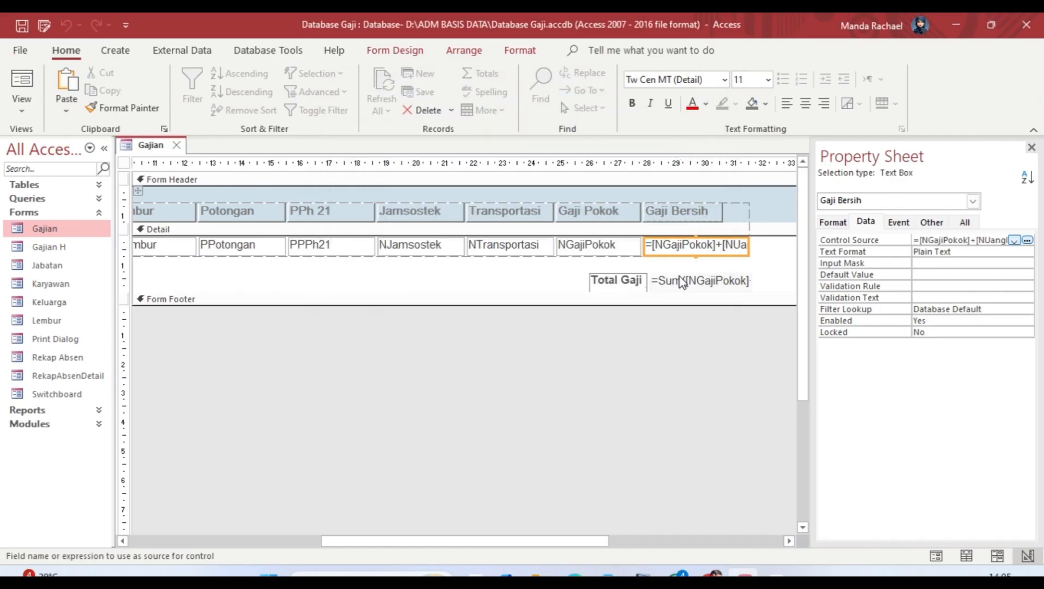
pyautogui.click(628, 285)
pyautogui.click(686, 276)
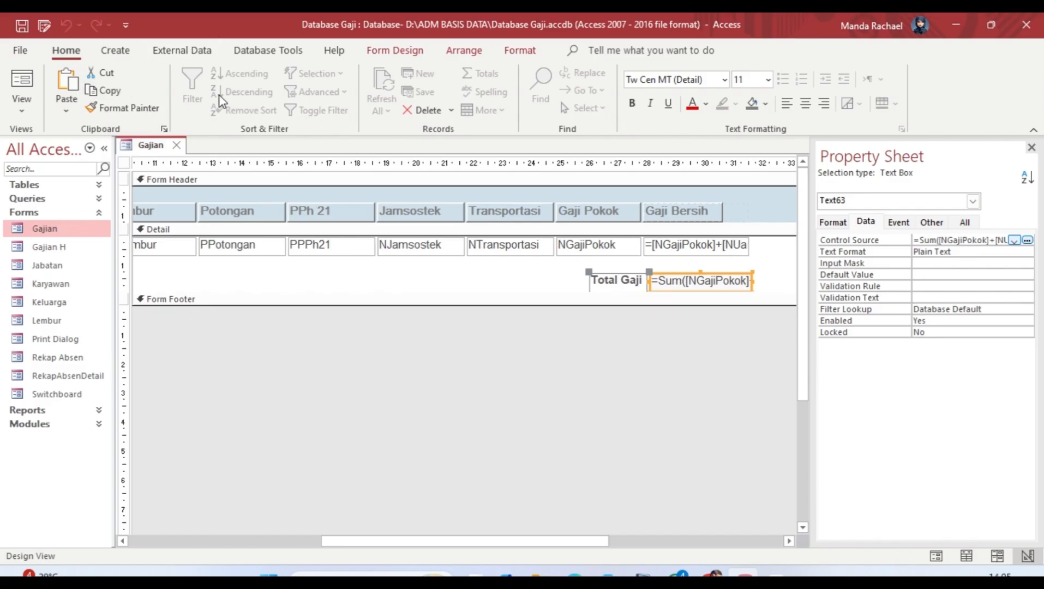
pyautogui.click(414, 53)
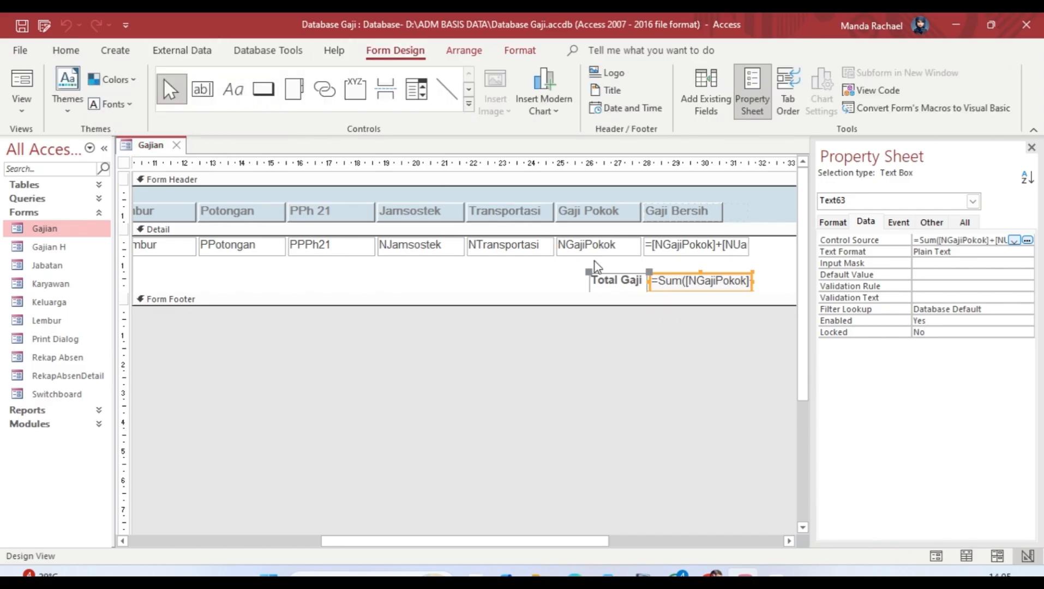
pyautogui.click(202, 89)
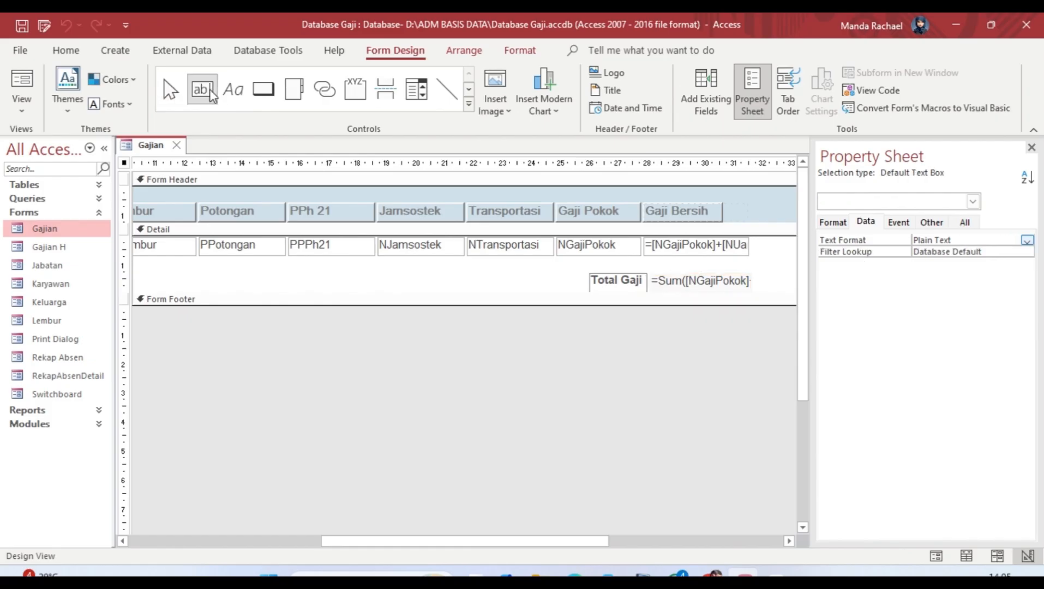
pyautogui.click(213, 90)
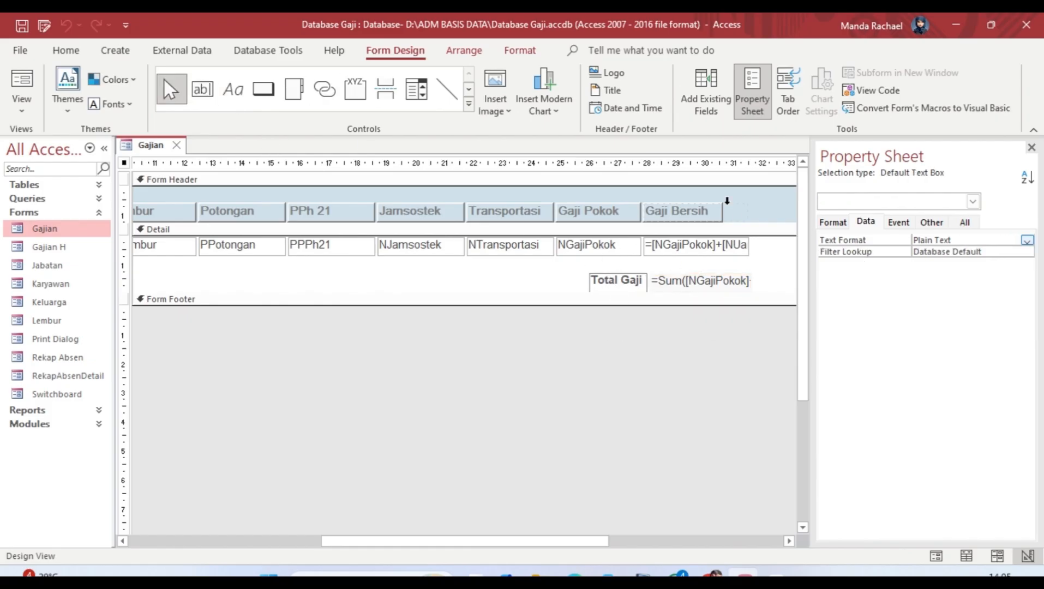
pyautogui.click(731, 283)
pyautogui.click(832, 223)
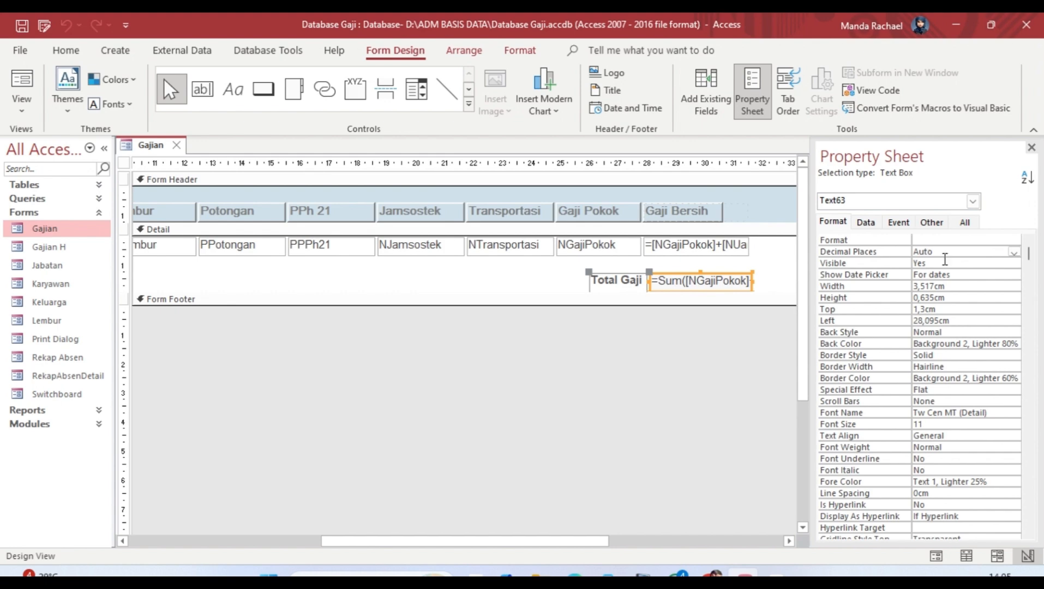
pyautogui.click(873, 226)
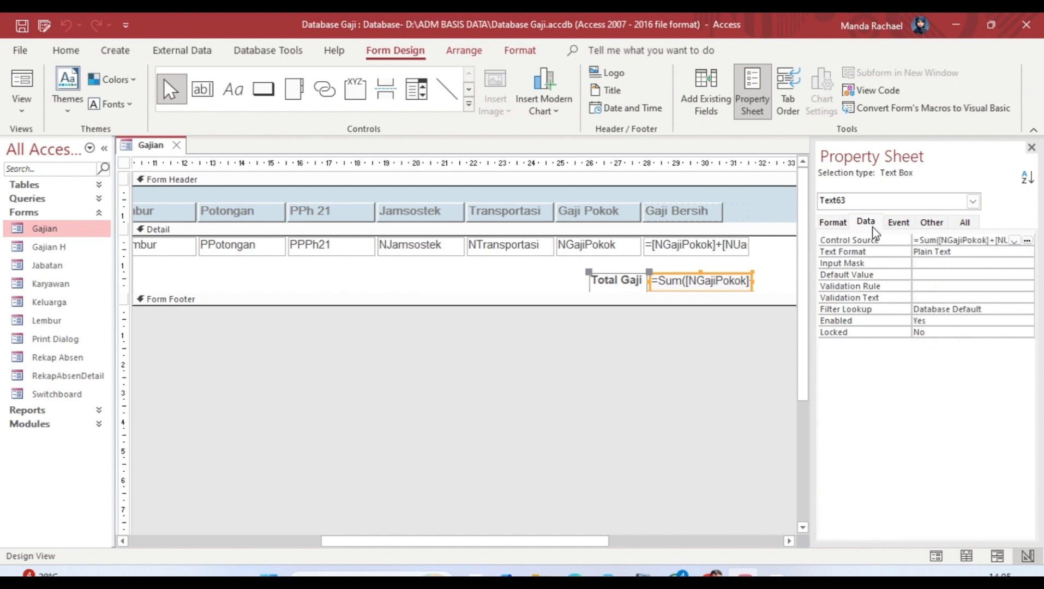
pyautogui.click(1027, 241)
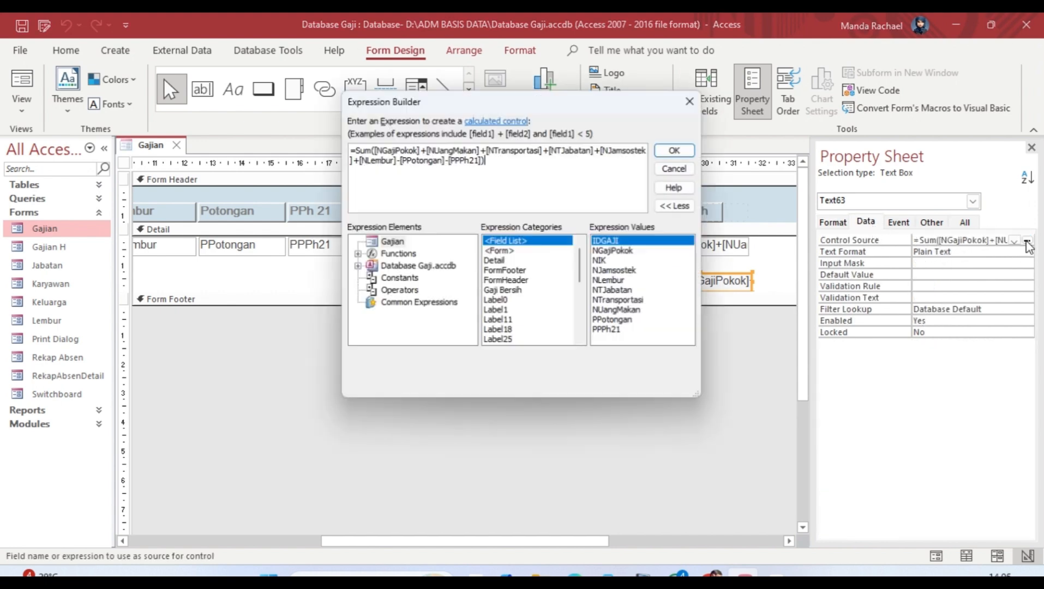
pyautogui.click(691, 99)
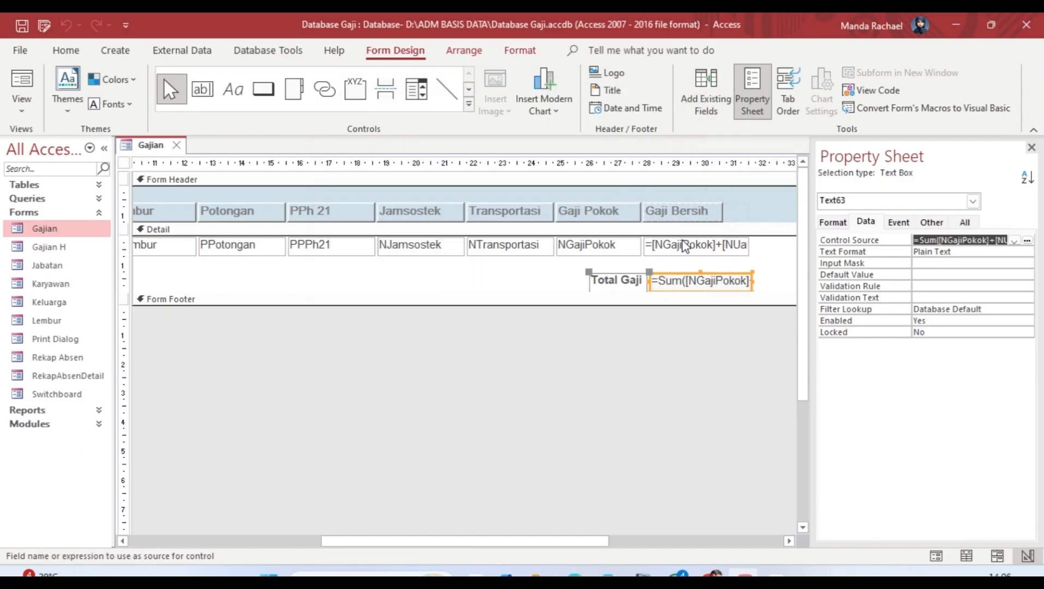
pyautogui.click(965, 222)
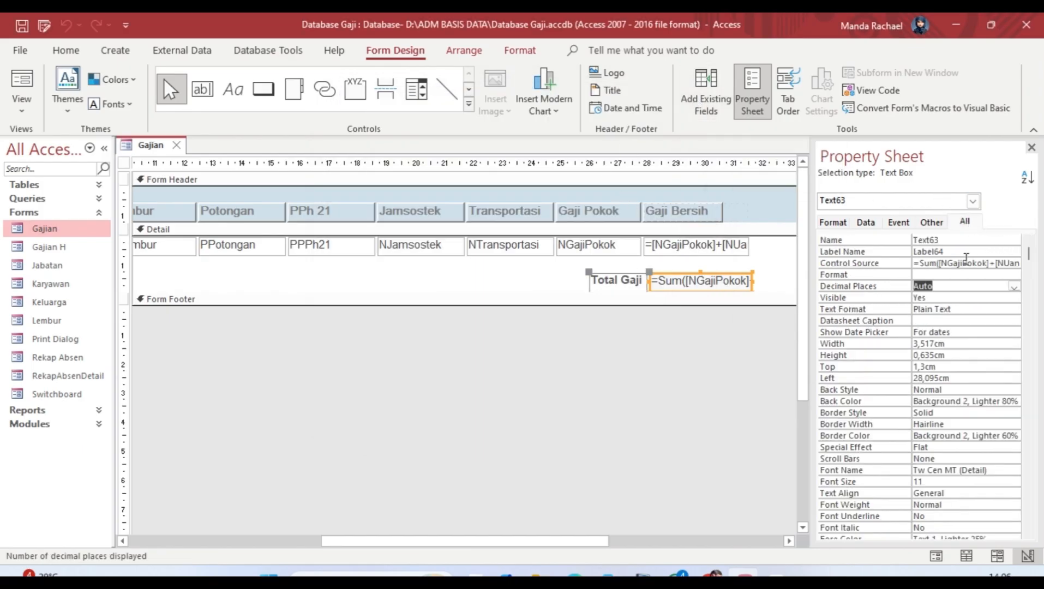
pyautogui.click(965, 261)
pyautogui.click(937, 252)
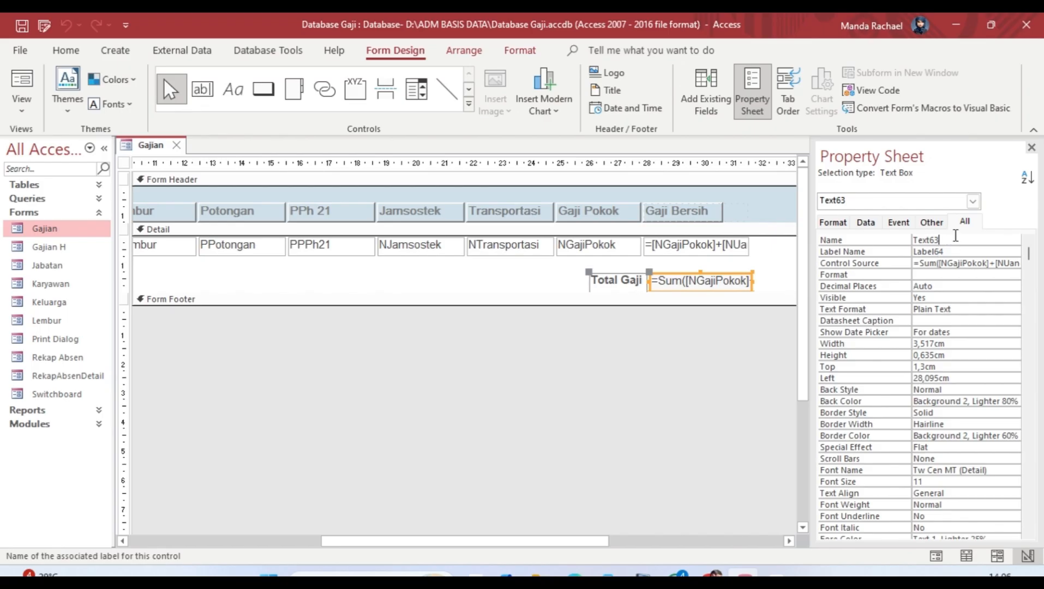
pyautogui.press('Down')
pyautogui.press('Down')
pyautogui.press('Down')
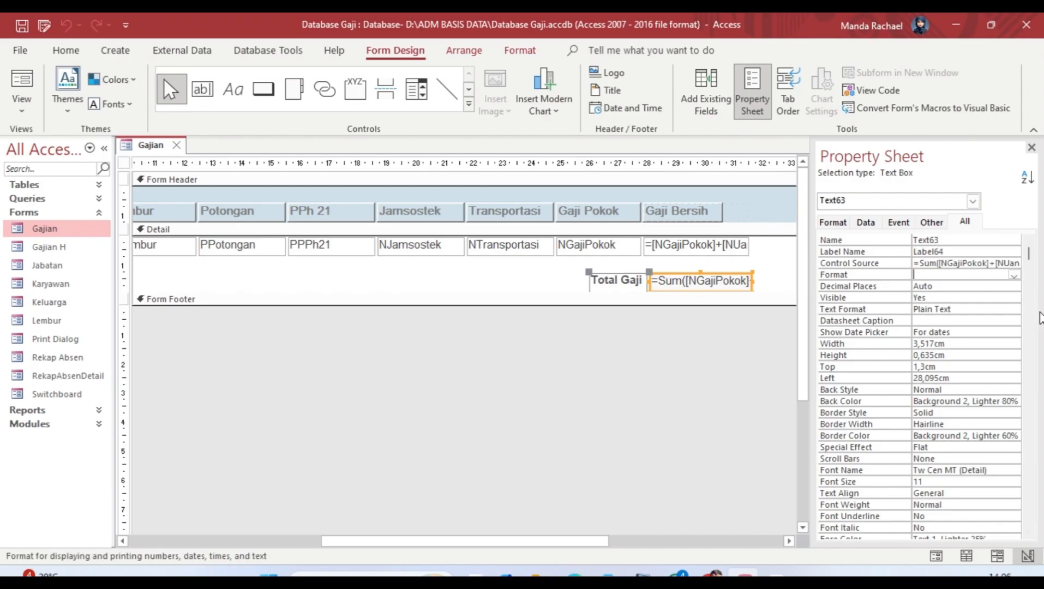
pyautogui.press('Up')
pyautogui.press('Down')
pyautogui.press('Down')
pyautogui.press('Down')
pyautogui.press('Down')
pyautogui.press('Down')
pyautogui.press('Down')
pyautogui.press('Down')
pyautogui.press('Down')
pyautogui.press('Down')
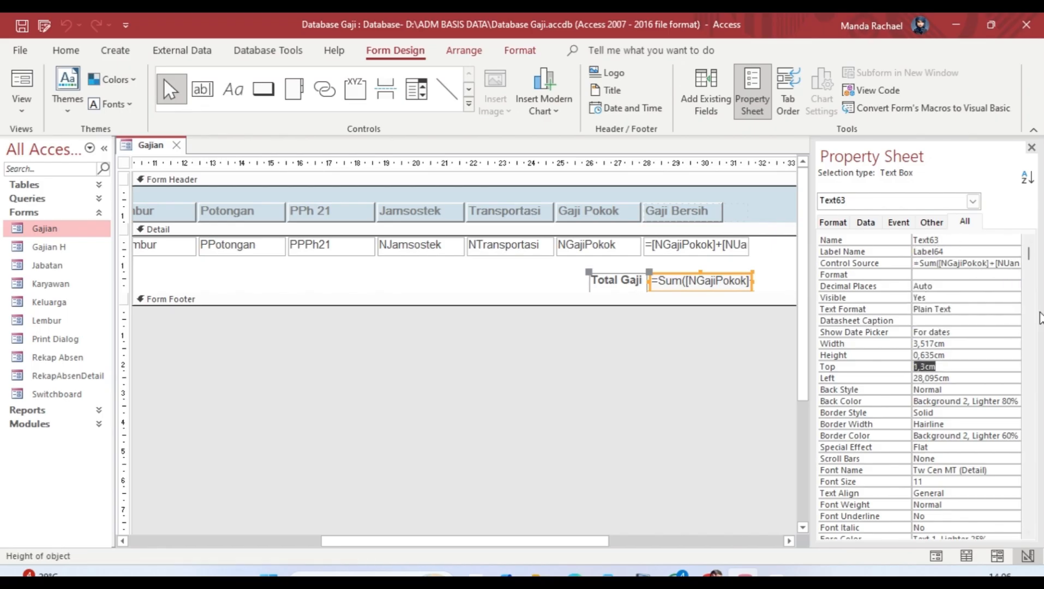
pyautogui.press('Down')
pyautogui.press('Down')
pyautogui.press('Down')
pyautogui.press('Down')
pyautogui.press('Down')
pyautogui.press('Down')
pyautogui.press('Down')
pyautogui.press('Down')
pyautogui.press('Down')
pyautogui.press('Down')
pyautogui.press('Down')
pyautogui.press('Down')
pyautogui.press('Down')
pyautogui.press('Down')
pyautogui.press('Down')
pyautogui.press('Down')
pyautogui.press('Down')
pyautogui.press('Down')
pyautogui.press('Down')
pyautogui.press('Down')
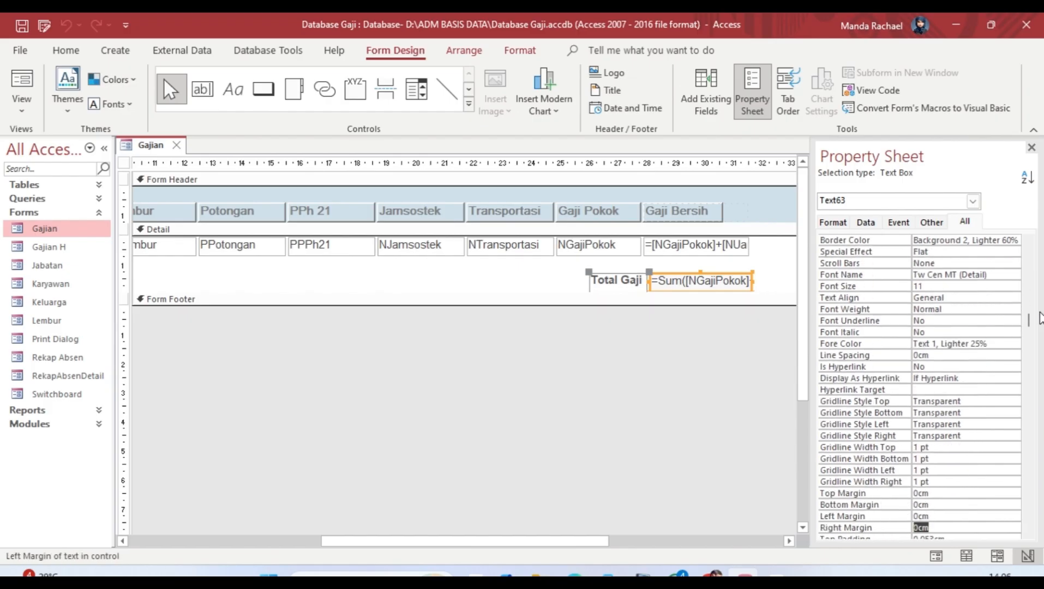
pyautogui.press('Down')
pyautogui.press('Down')
pyautogui.press('Down')
pyautogui.press('Down')
pyautogui.press('Down')
pyautogui.press('Down')
pyautogui.press('Down')
pyautogui.press('Down')
pyautogui.press('Down')
pyautogui.press('Down')
pyautogui.press('Down')
pyautogui.press('Down')
pyautogui.press('Down')
pyautogui.press('Down')
pyautogui.press('Down')
pyautogui.press('Down')
pyautogui.press('Down')
pyautogui.press('Down')
pyautogui.press('Down')
pyautogui.press('Down')
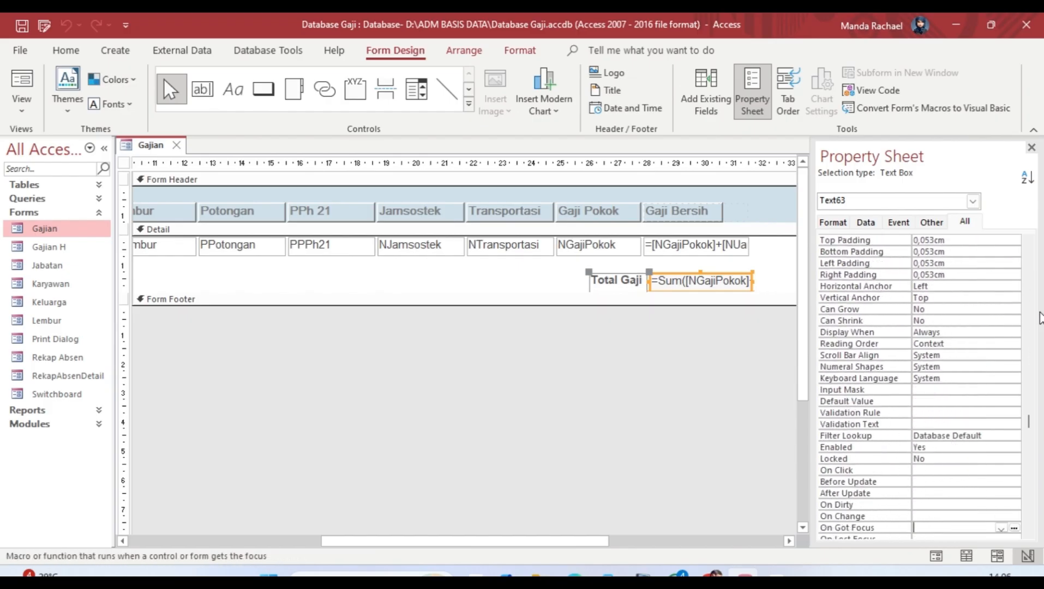
pyautogui.press('Down')
pyautogui.press('Down')
pyautogui.press('Down')
pyautogui.press('Down')
pyautogui.press('Down')
pyautogui.press('Down')
pyautogui.press('Down')
pyautogui.press('Down')
pyautogui.press('Down')
pyautogui.press('Down')
pyautogui.press('Down')
pyautogui.press('Down')
pyautogui.press('Down')
pyautogui.press('Down')
pyautogui.press('Down')
pyautogui.press('Down')
pyautogui.press('Down')
pyautogui.press('Down')
pyautogui.press('Down')
pyautogui.press('Down')
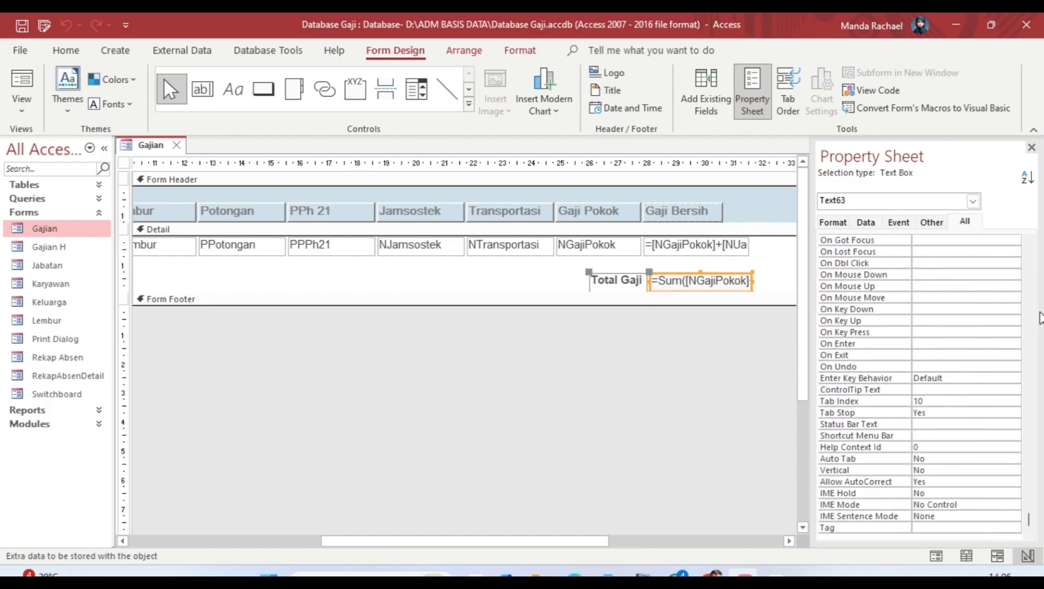
pyautogui.press('Up')
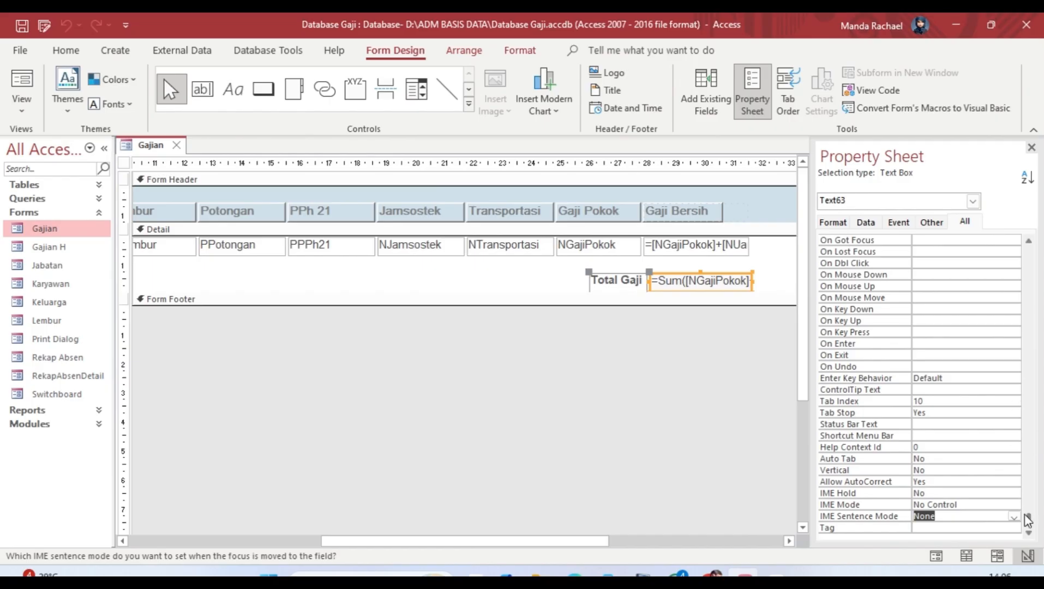
pyautogui.moveTo(1030, 518); pyautogui.dragTo(1038, 297)
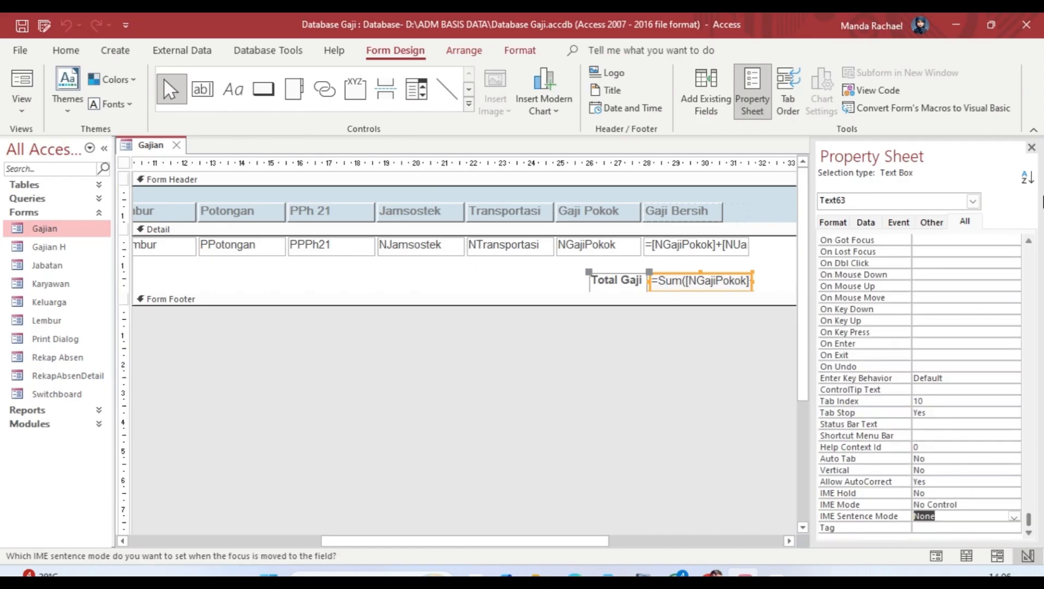
pyautogui.click(1031, 241)
pyautogui.moveTo(1032, 513); pyautogui.dragTo(1042, 256)
pyautogui.click(1002, 262)
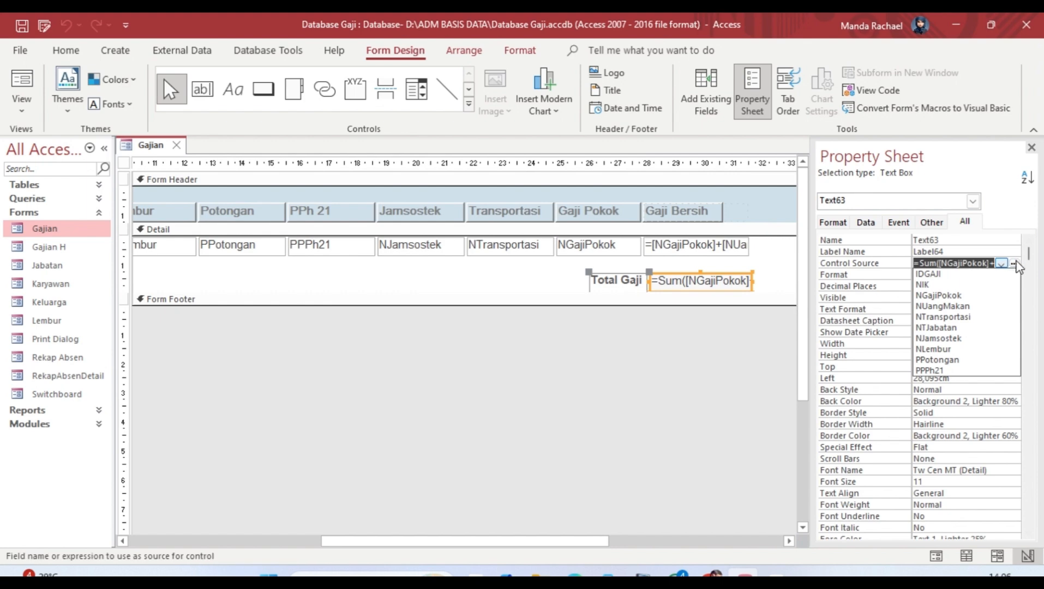
pyautogui.click(1014, 263)
pyautogui.click(677, 151)
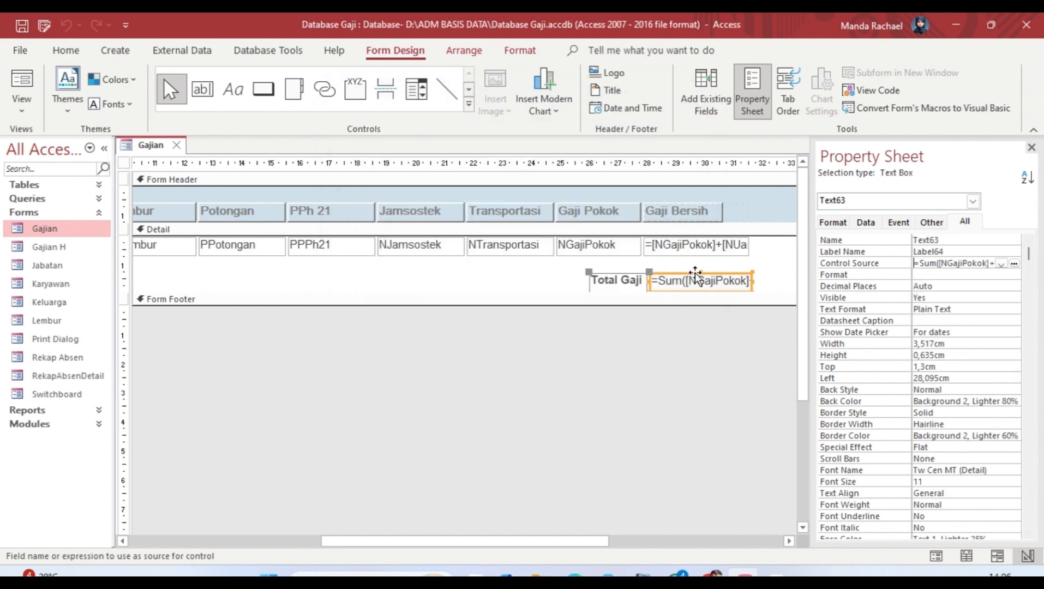
# Step: Open Gajian H, dismiss the subform warning, and close both Gajian H and Gajian
pyautogui.click(612, 349)
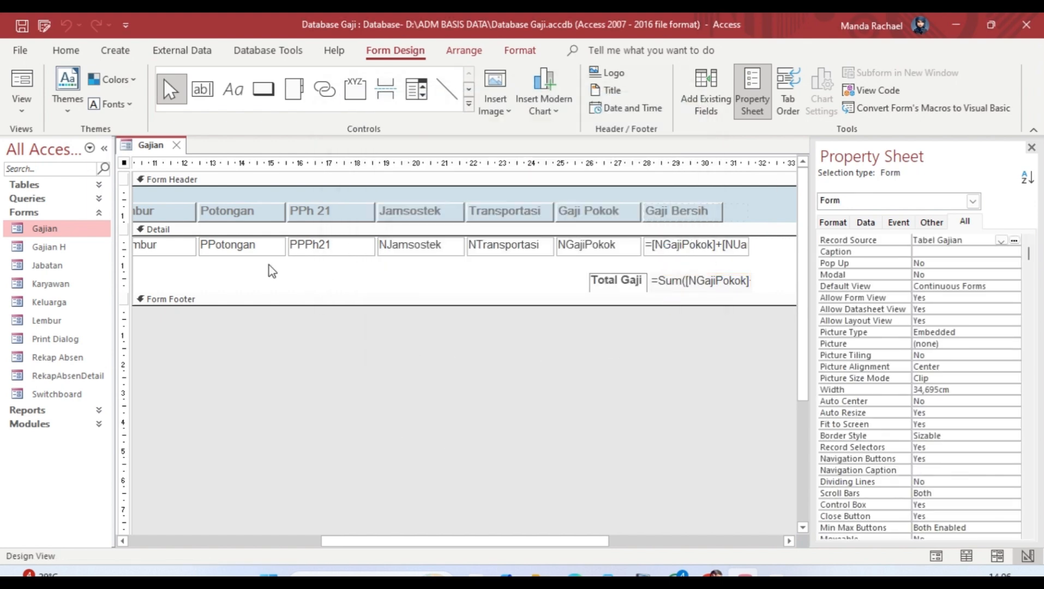
pyautogui.doubleClick(76, 249)
pyautogui.click(695, 276)
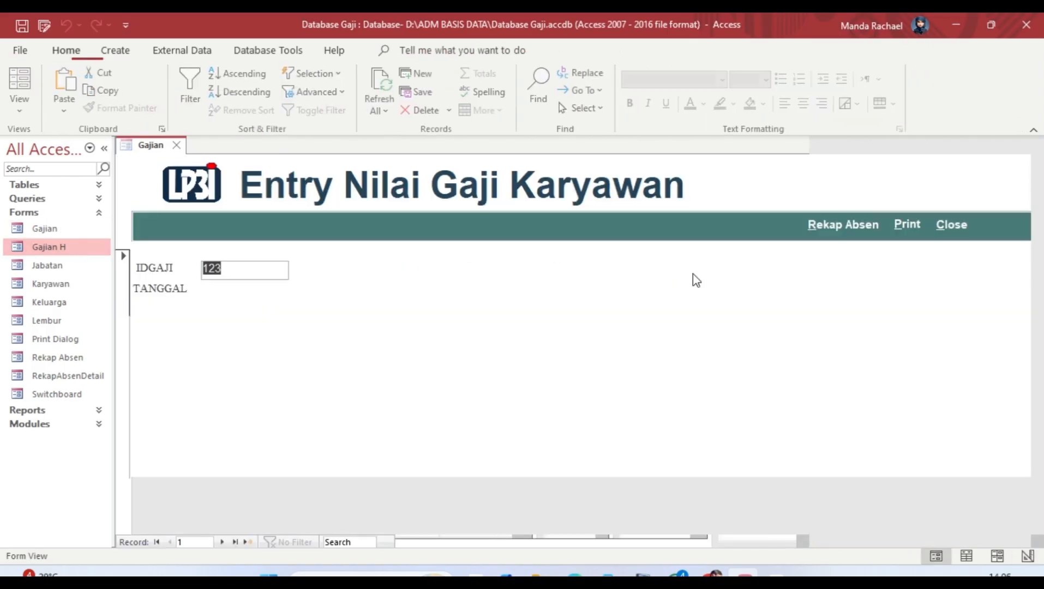
pyautogui.click(255, 145)
pyautogui.click(170, 144)
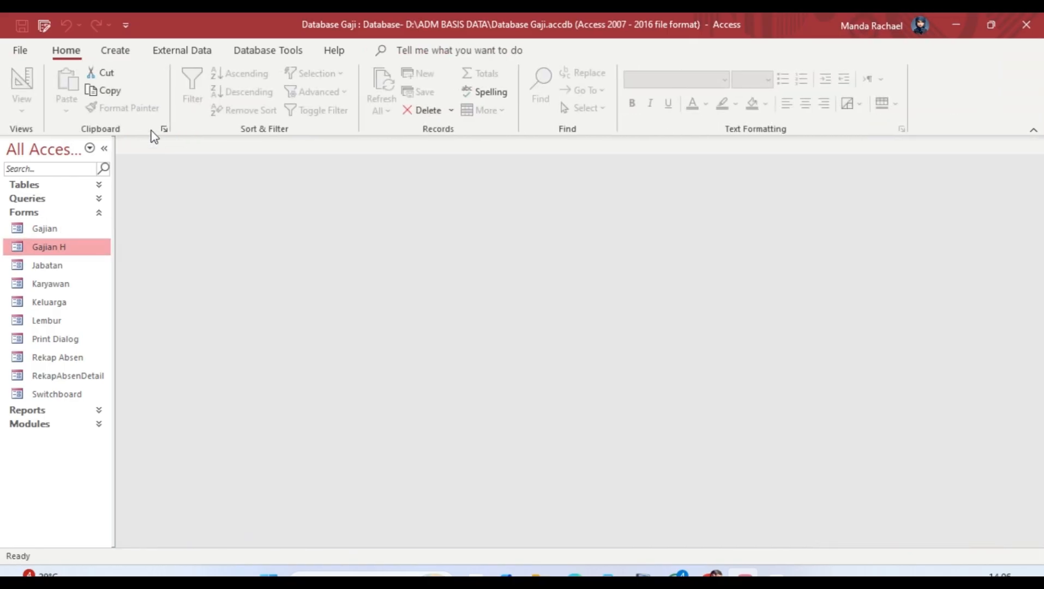
# Step: Reopen the Gajian H form and switch it to Design View
pyautogui.doubleClick(70, 249)
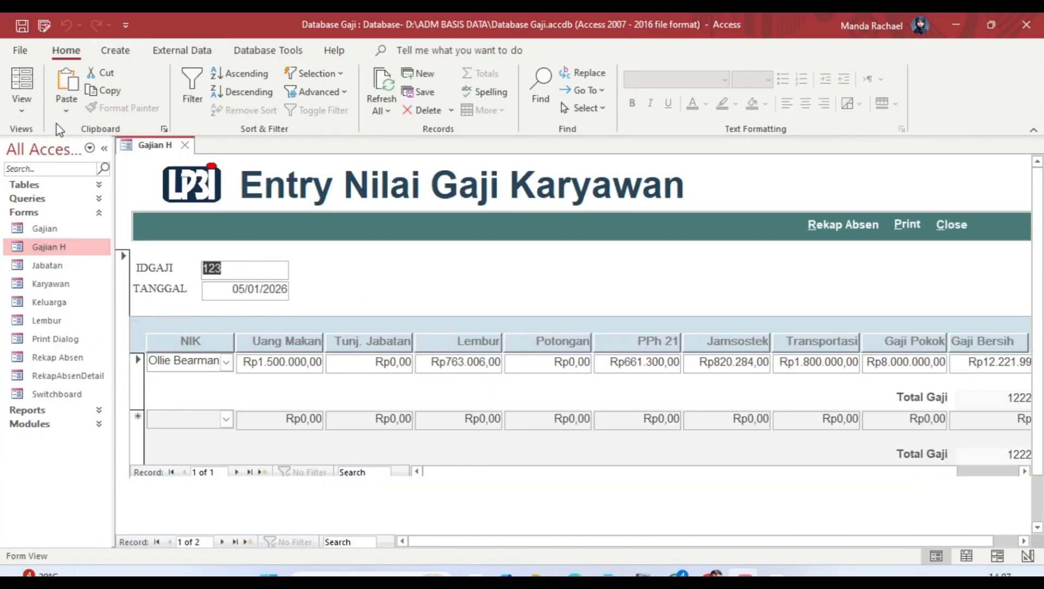
pyautogui.click(21, 104)
pyautogui.click(87, 247)
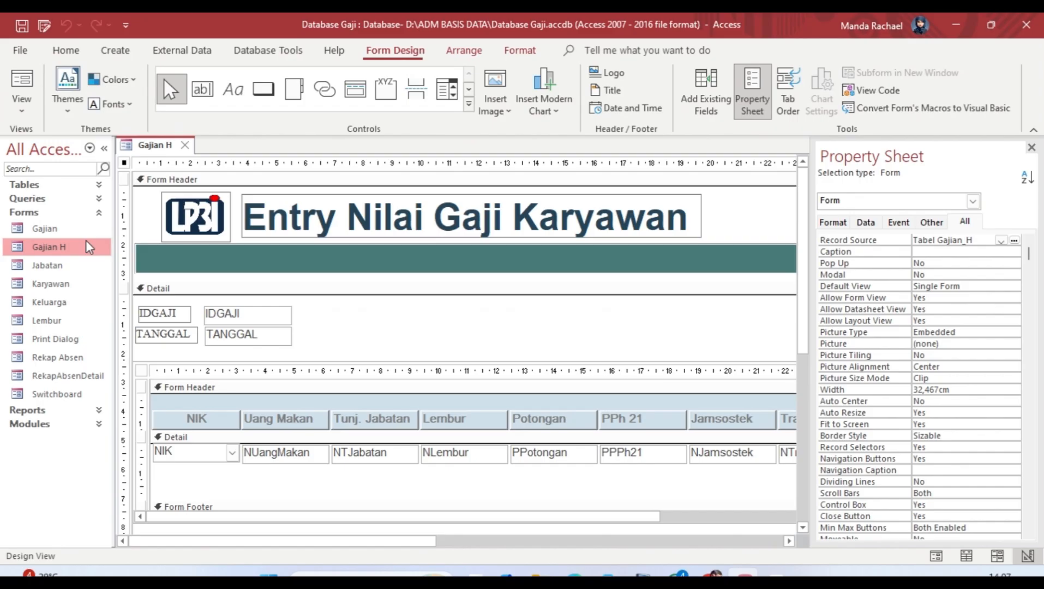
pyautogui.click(234, 313)
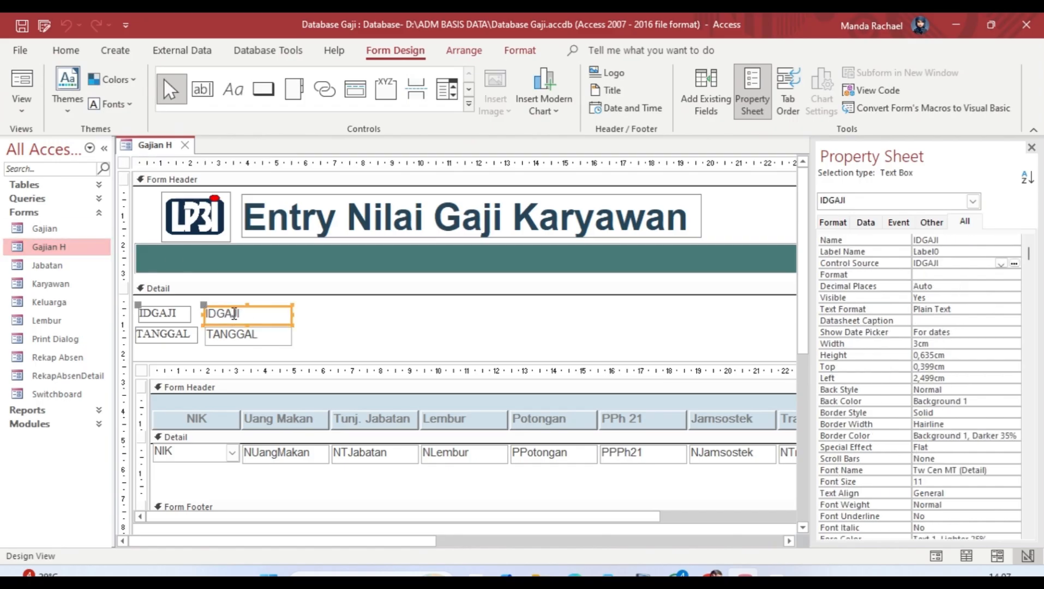
pyautogui.click(153, 319)
pyautogui.click(209, 319)
pyautogui.moveTo(812, 275); pyautogui.dragTo(793, 275)
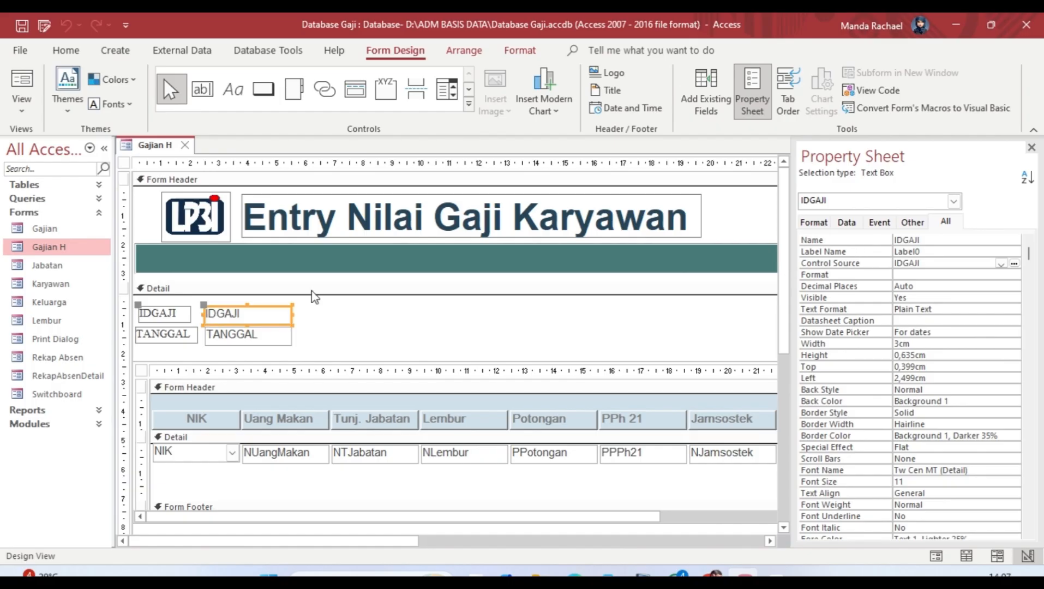
pyautogui.click(229, 333)
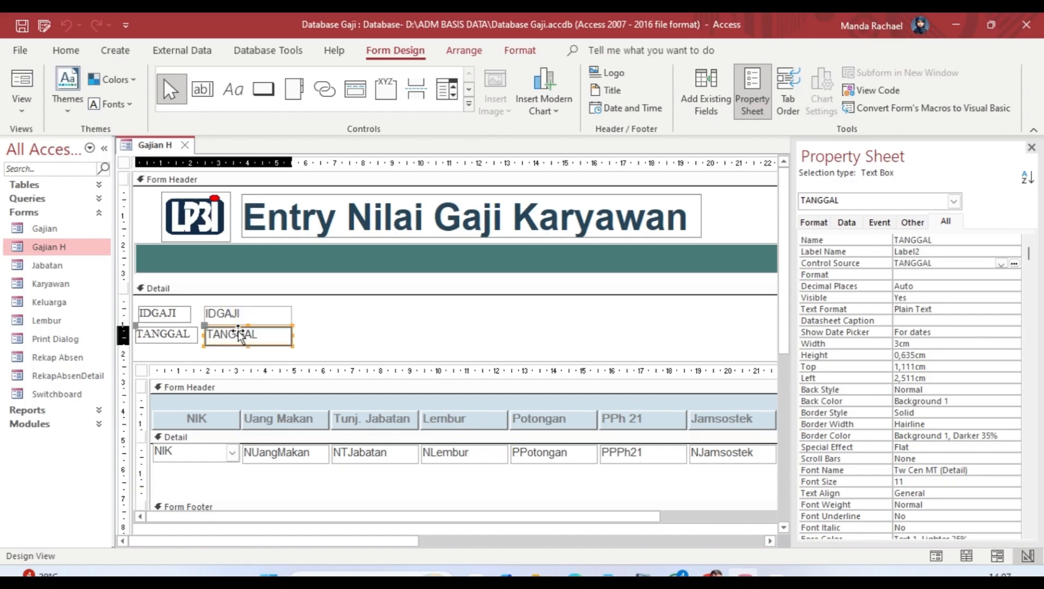
pyautogui.click(167, 333)
pyautogui.click(218, 337)
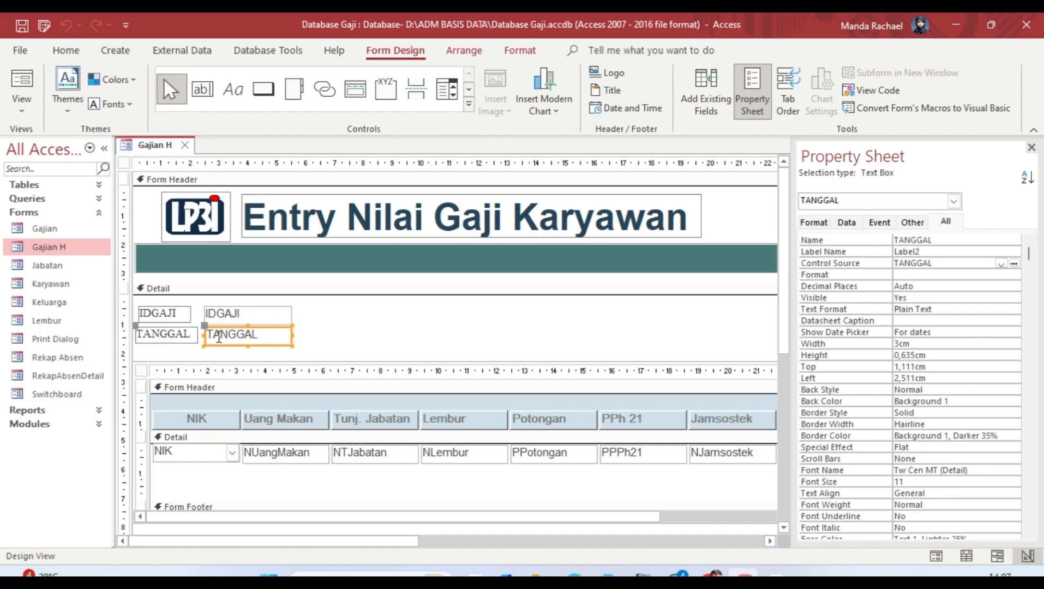
pyautogui.click(1005, 264)
pyautogui.click(1005, 264)
pyautogui.click(1005, 264)
pyautogui.click(1004, 264)
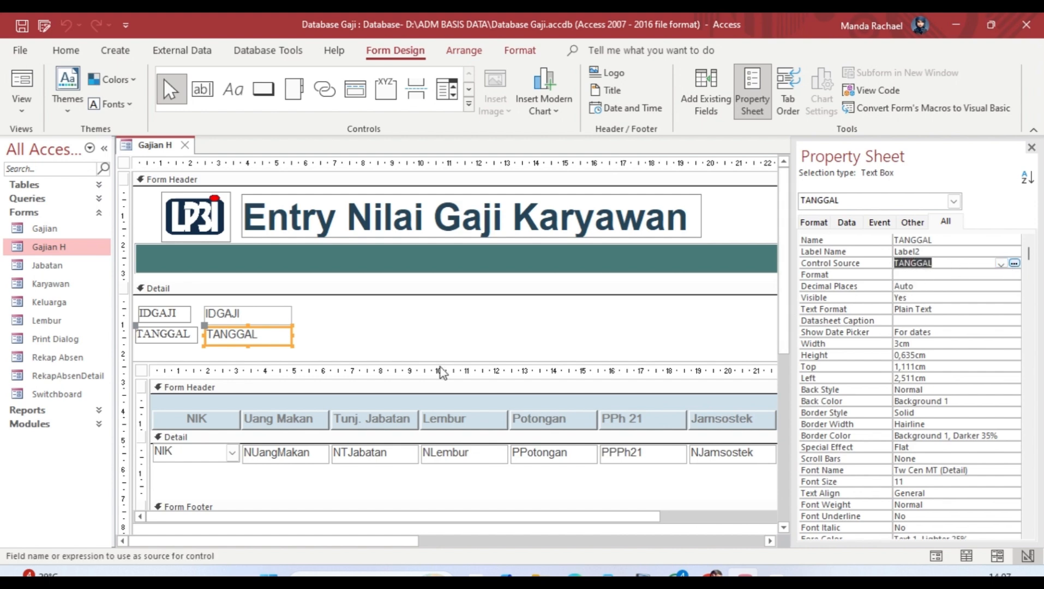
pyautogui.click(263, 317)
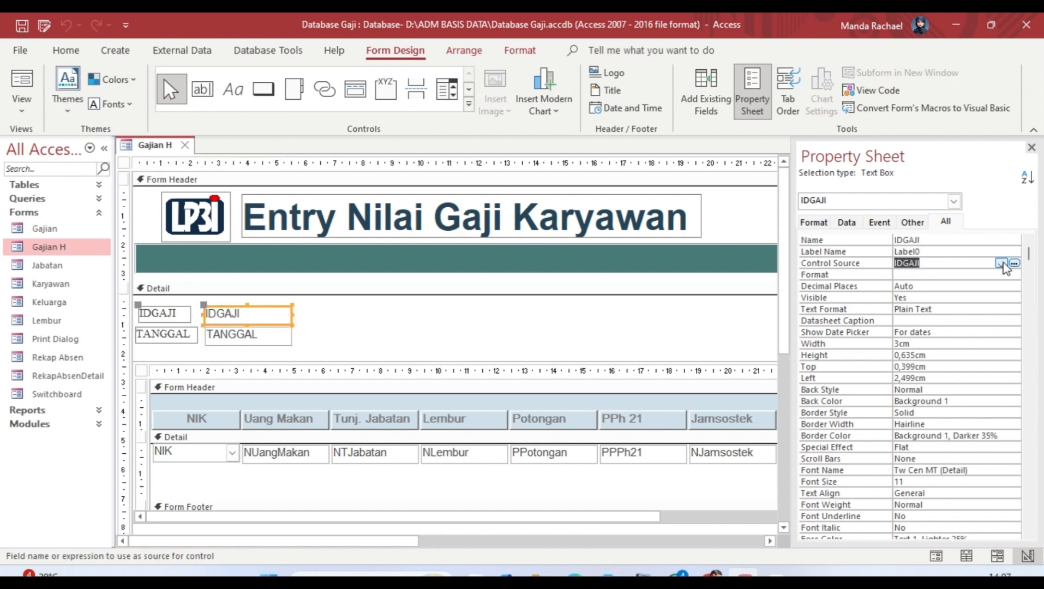
pyautogui.click(853, 221)
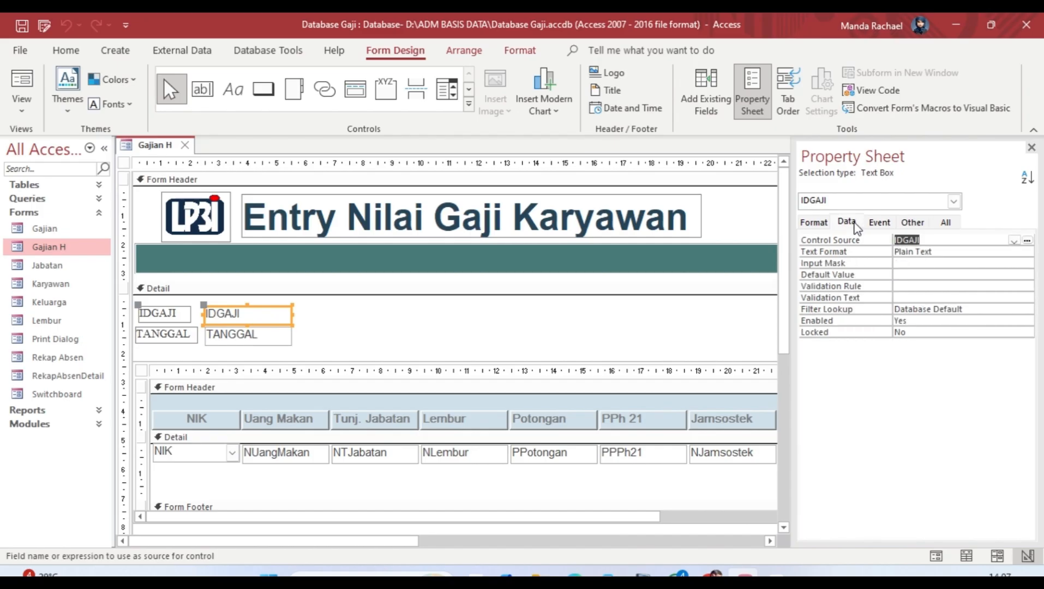
pyautogui.click(1013, 240)
pyautogui.click(1012, 241)
pyautogui.click(815, 223)
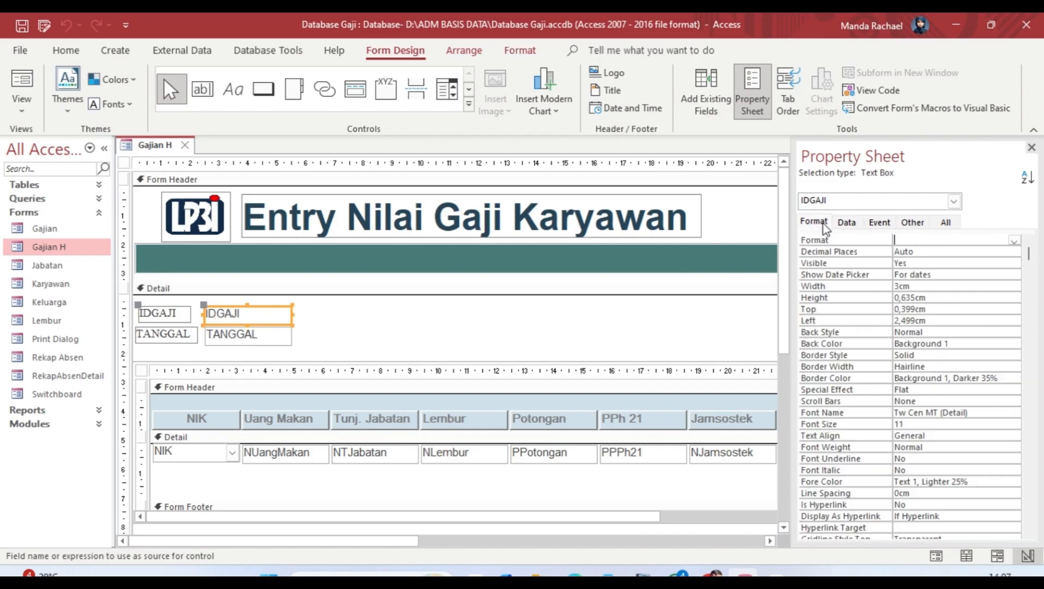
pyautogui.click(884, 222)
pyautogui.click(912, 222)
pyautogui.click(945, 223)
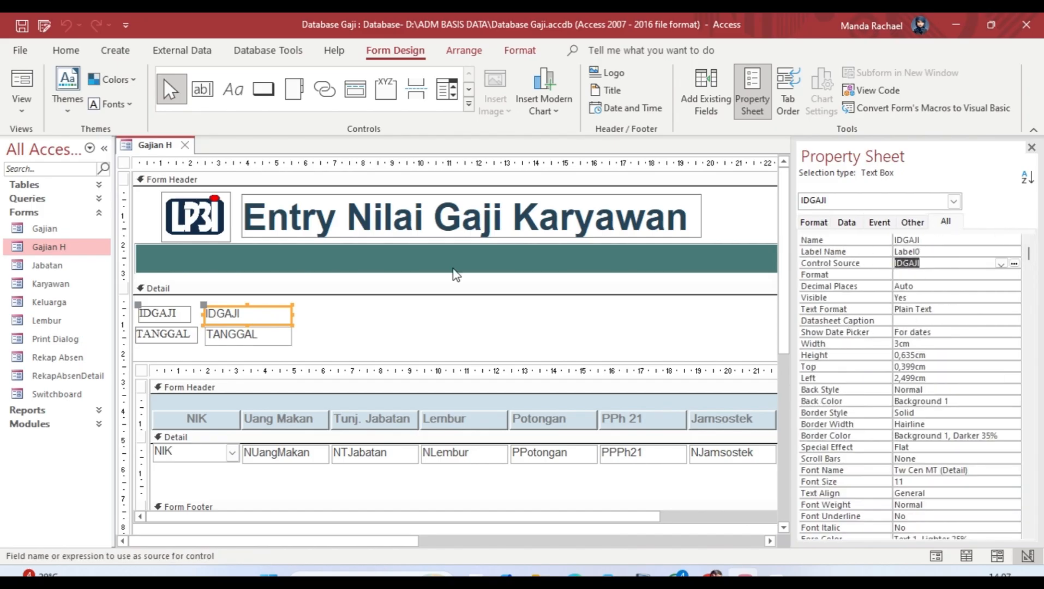
pyautogui.click(266, 339)
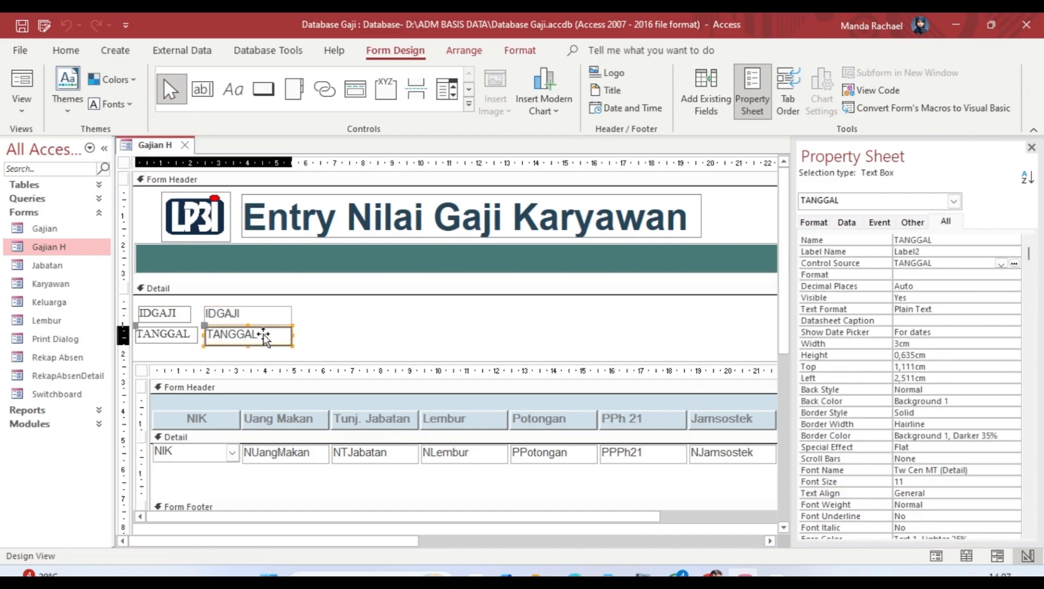
pyautogui.click(847, 222)
pyautogui.click(1012, 240)
pyautogui.click(1012, 241)
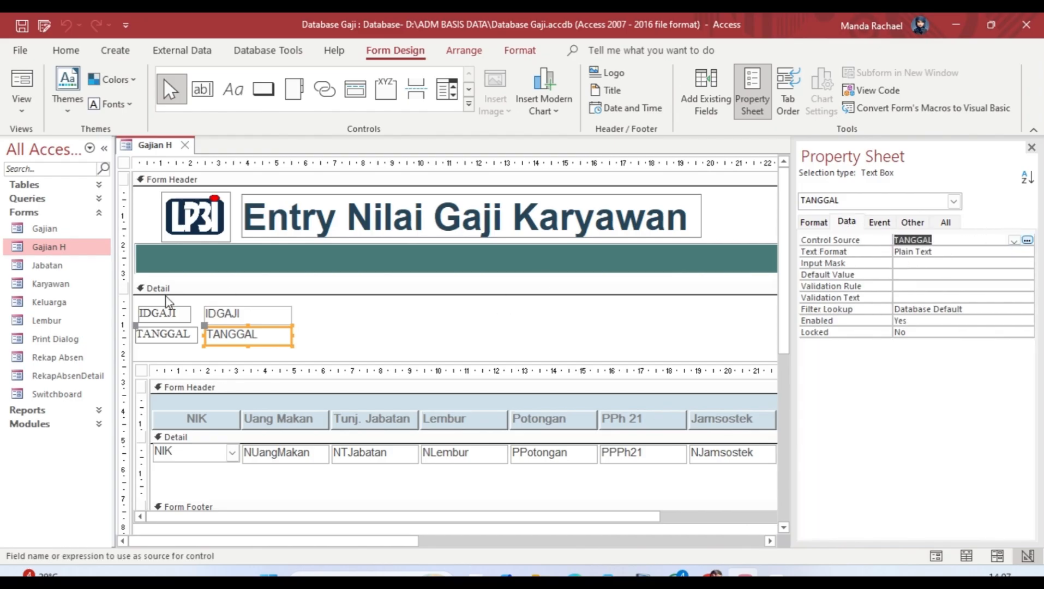
pyautogui.click(180, 332)
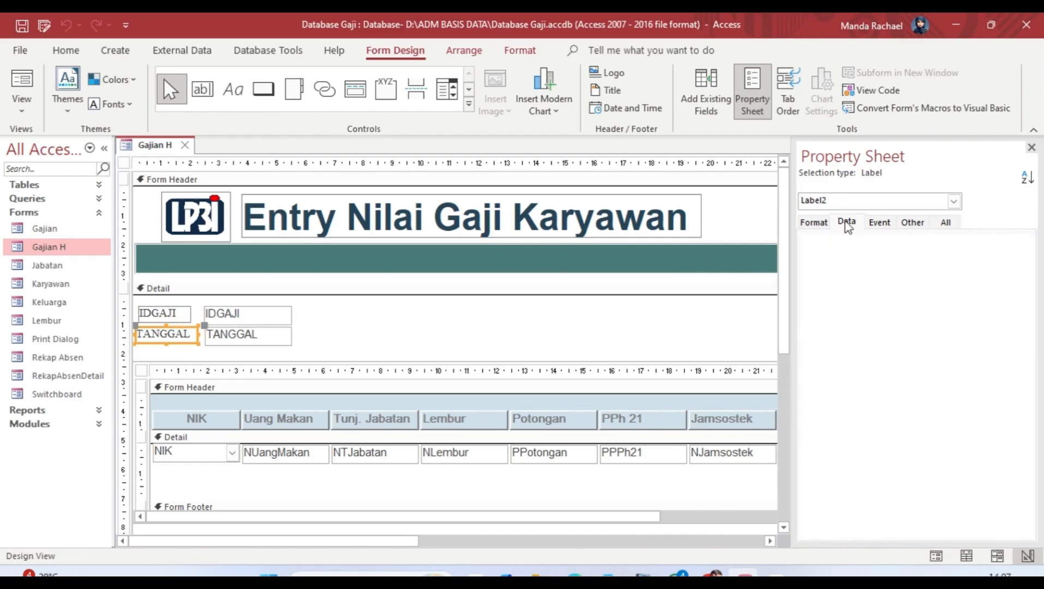
pyautogui.click(814, 223)
pyautogui.click(554, 342)
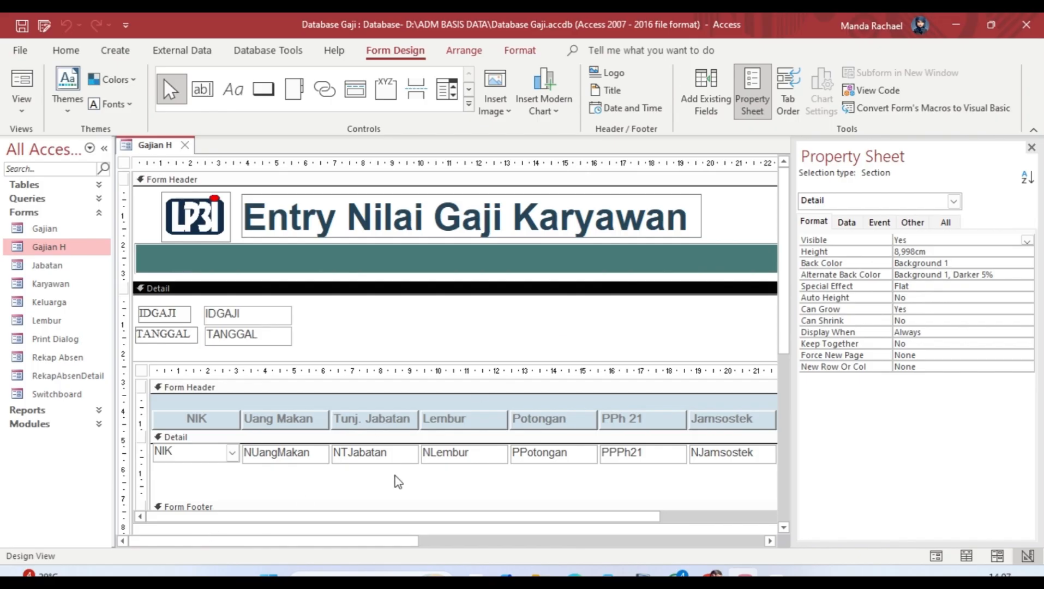
# Step: Clear the Detail selection and pick the Subform/Subreport control from the Controls gallery
pyautogui.moveTo(383, 529); pyautogui.dragTo(753, 487)
pyautogui.moveTo(790, 517); pyautogui.dragTo(863, 567)
pyautogui.moveTo(387, 543); pyautogui.dragTo(319, 566)
pyautogui.click(469, 104)
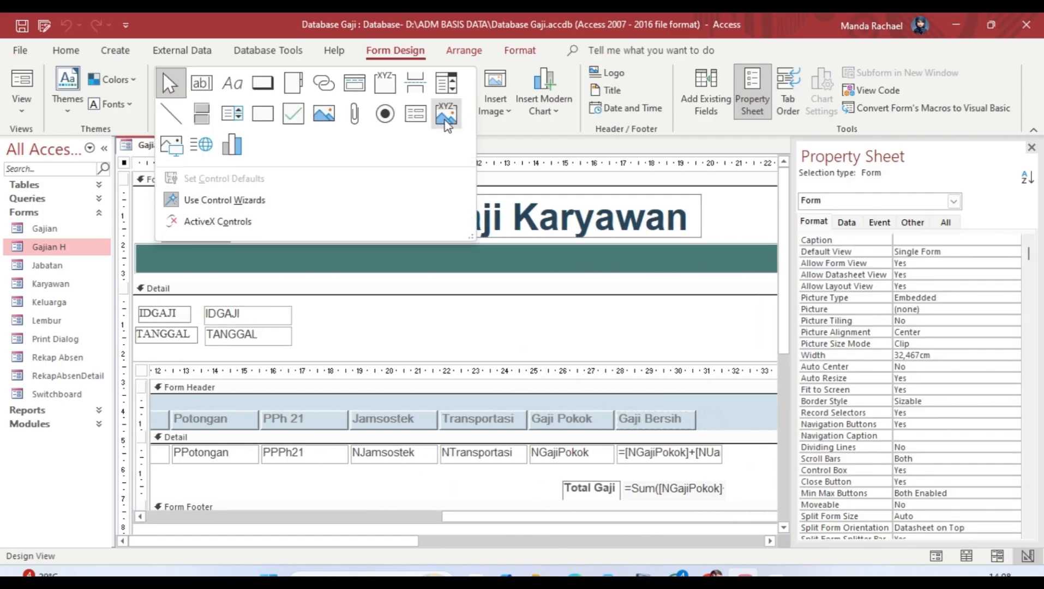
pyautogui.click(416, 114)
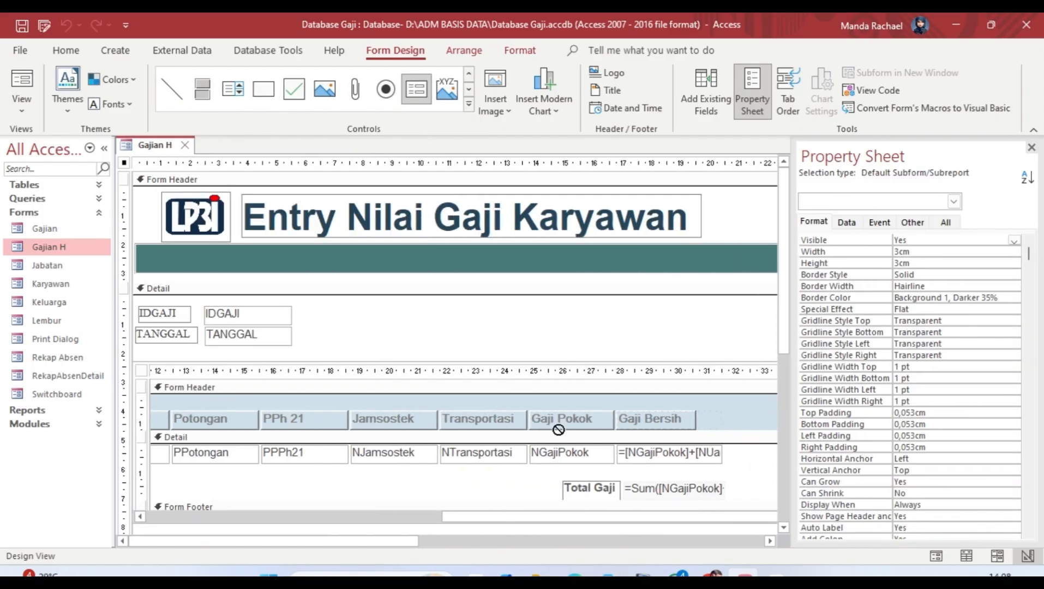
pyautogui.click(469, 104)
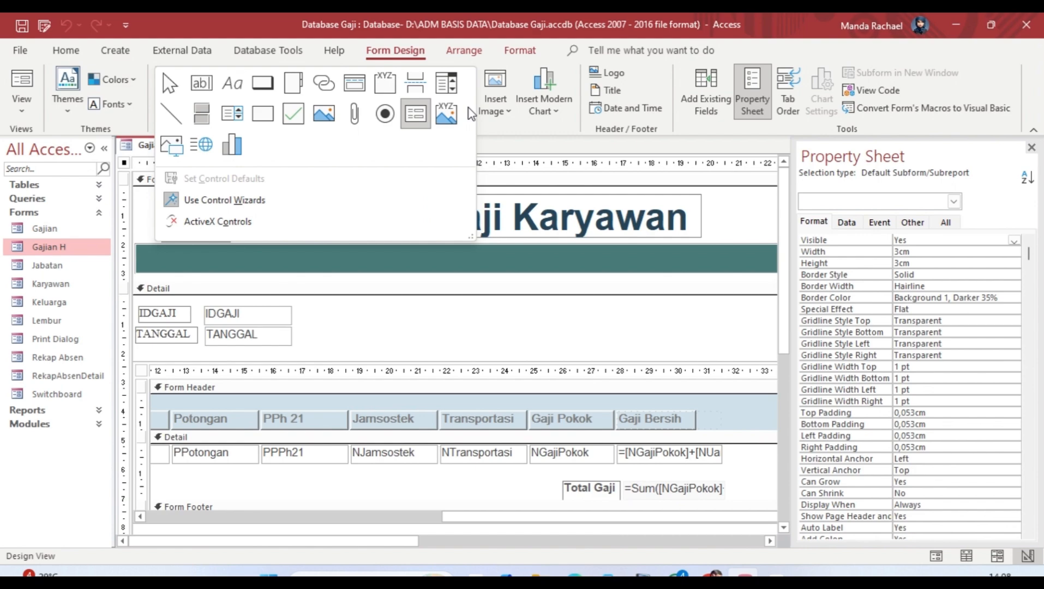
pyautogui.click(547, 173)
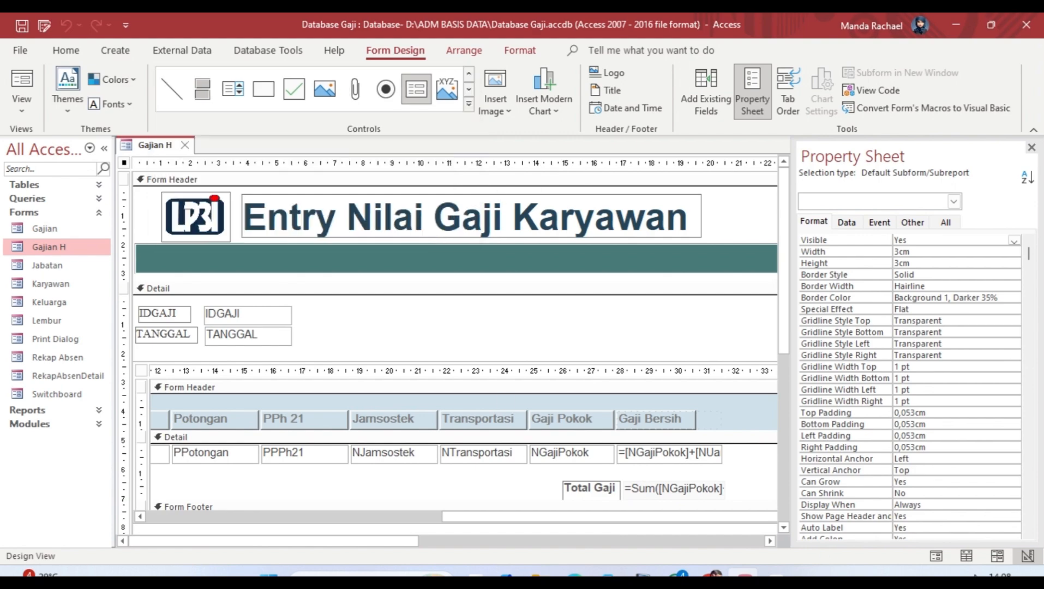